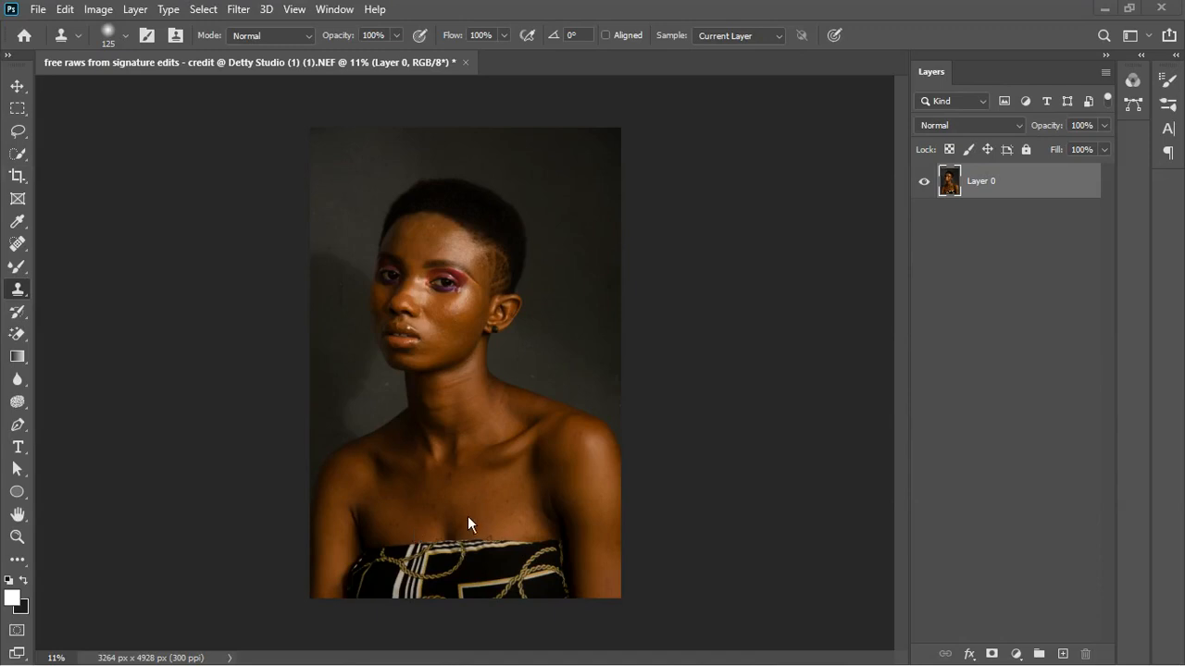
Step: Examine the portrait's skin texture, face, hair, shoulders and dark backdrop up close and as a whole
{"action": "scroll", "coordinate": [472, 517], "scroll_direction": "up", "scroll_amount": 2}
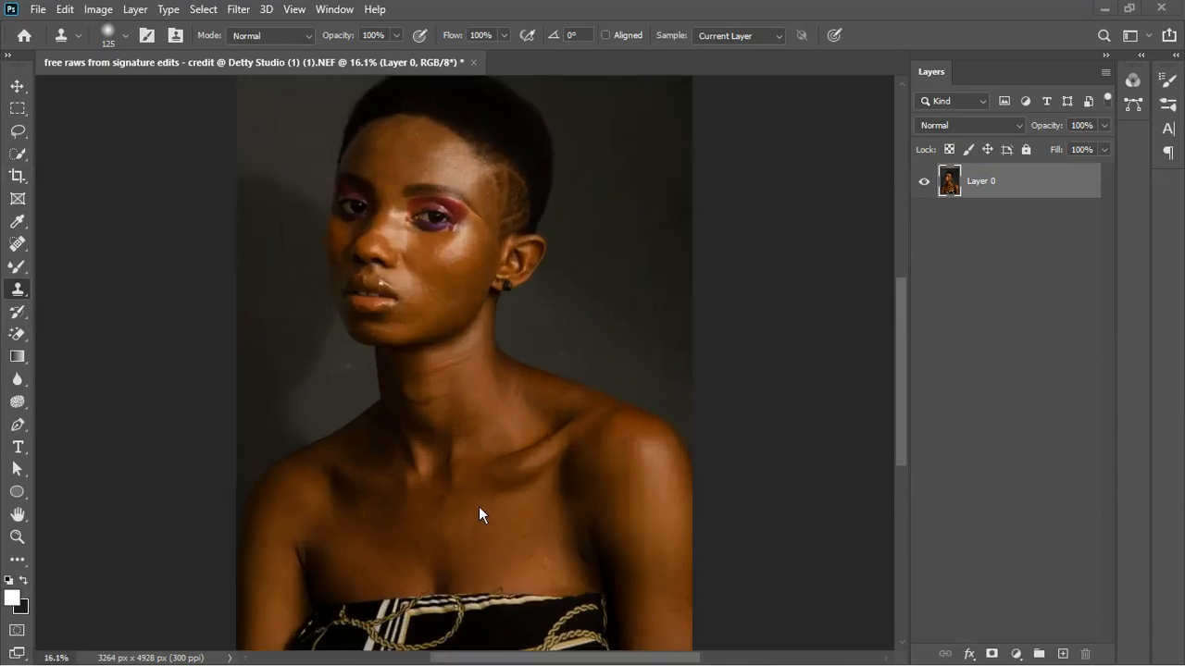
{"action": "scroll", "coordinate": [486, 490], "scroll_direction": "down", "scroll_amount": 1}
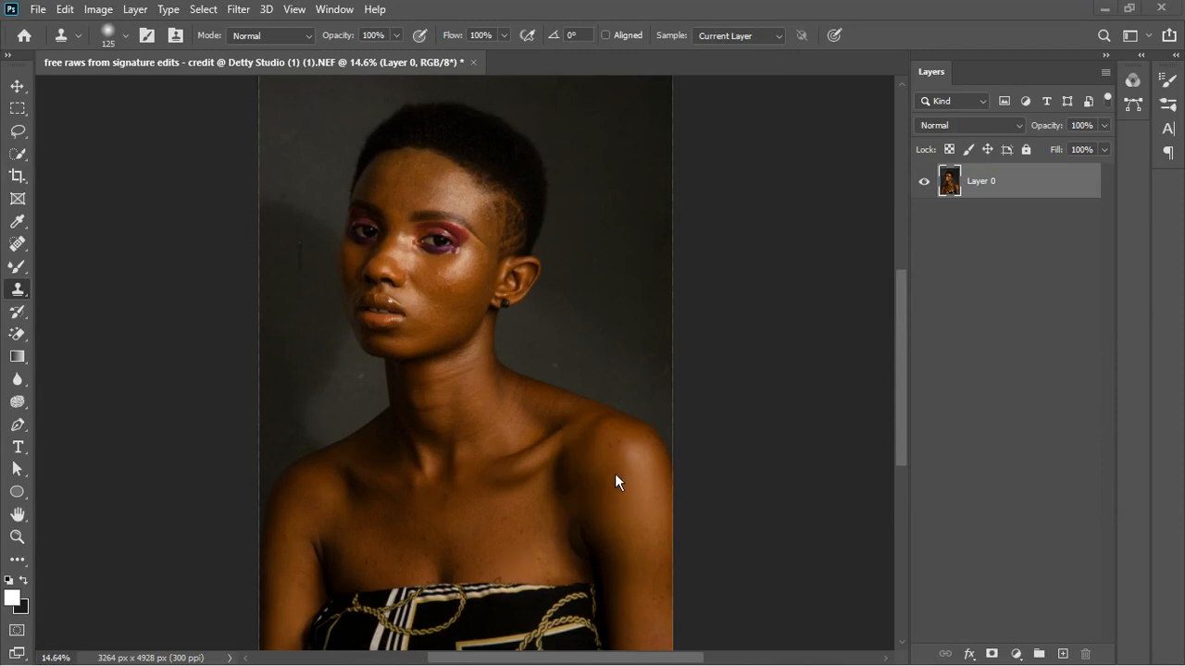
{"action": "scroll", "coordinate": [517, 538], "scroll_direction": "up", "scroll_amount": 3}
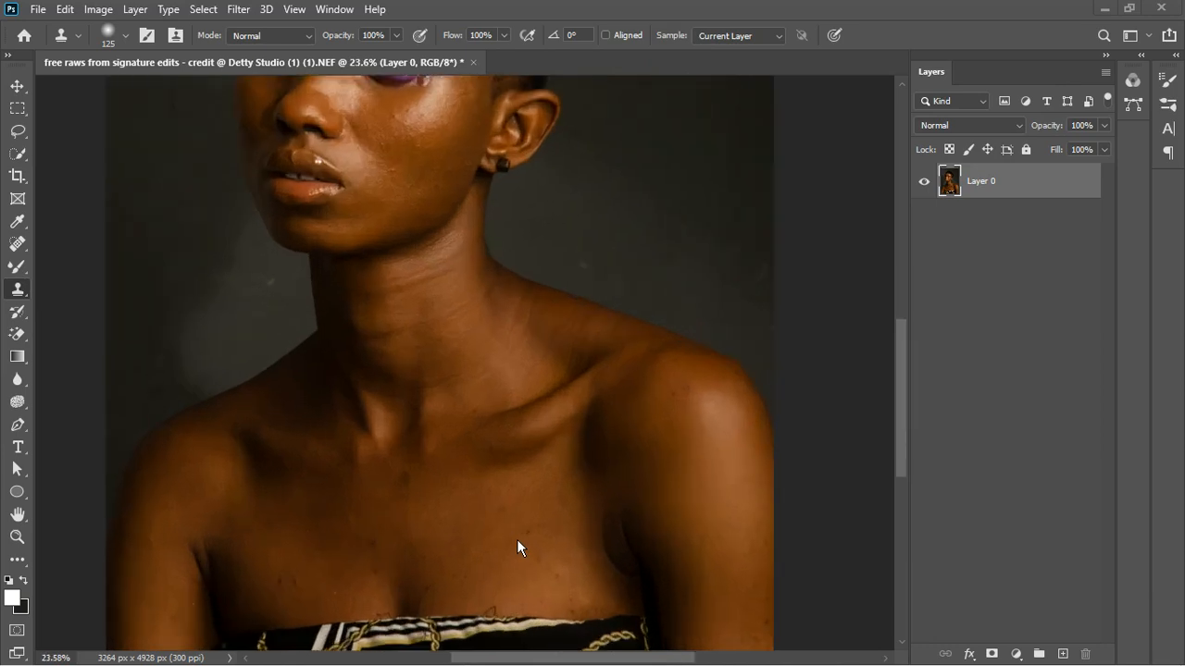
{"action": "scroll", "coordinate": [516, 538], "scroll_direction": "down", "scroll_amount": 3}
{"action": "scroll", "coordinate": [423, 125], "scroll_direction": "up", "scroll_amount": 2}
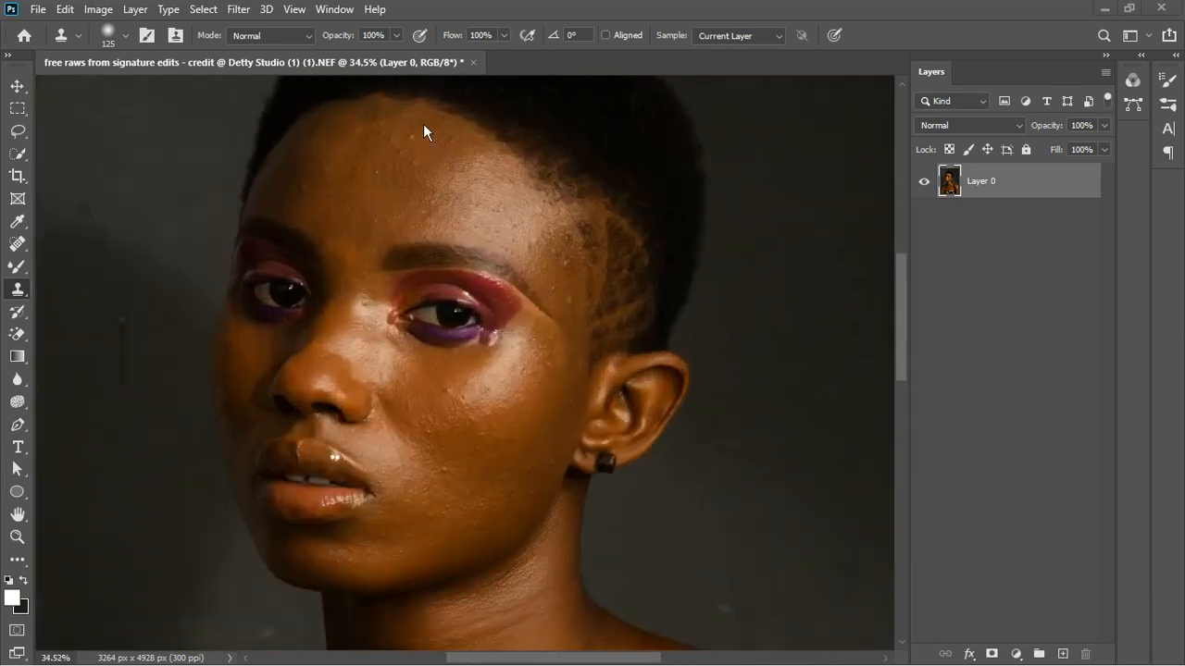
{"action": "scroll", "coordinate": [423, 125], "scroll_direction": "down", "scroll_amount": 3}
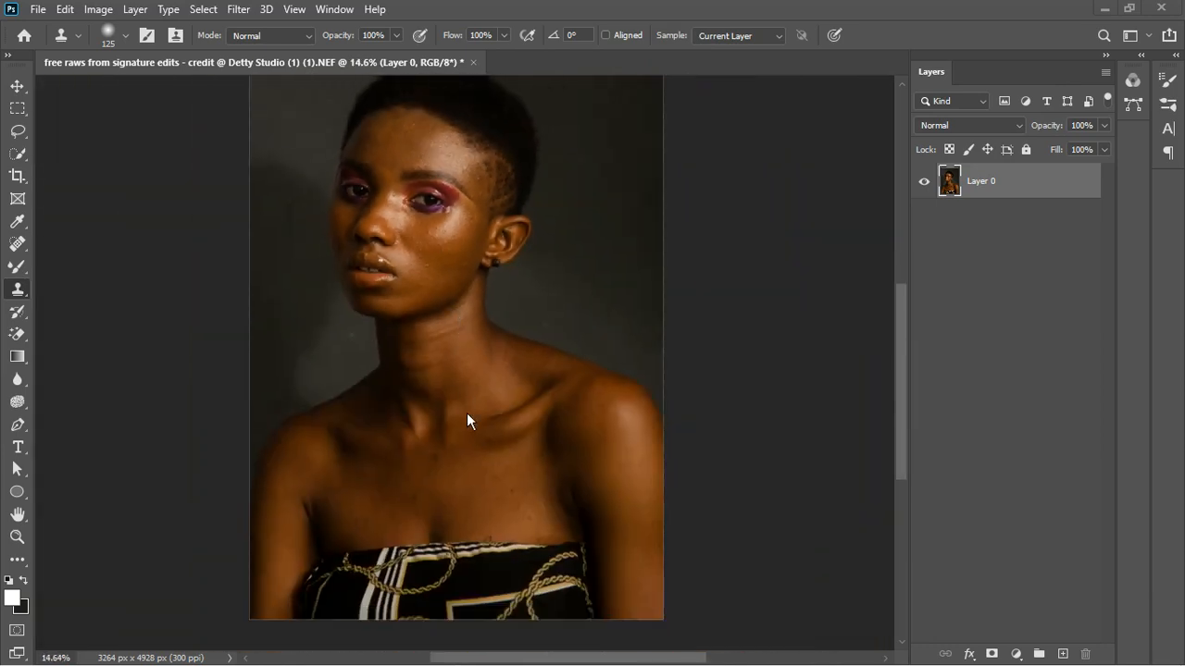
{"action": "scroll", "coordinate": [466, 413], "scroll_direction": "up", "scroll_amount": 4}
{"action": "scroll", "coordinate": [428, 565], "scroll_direction": "down", "scroll_amount": 3}
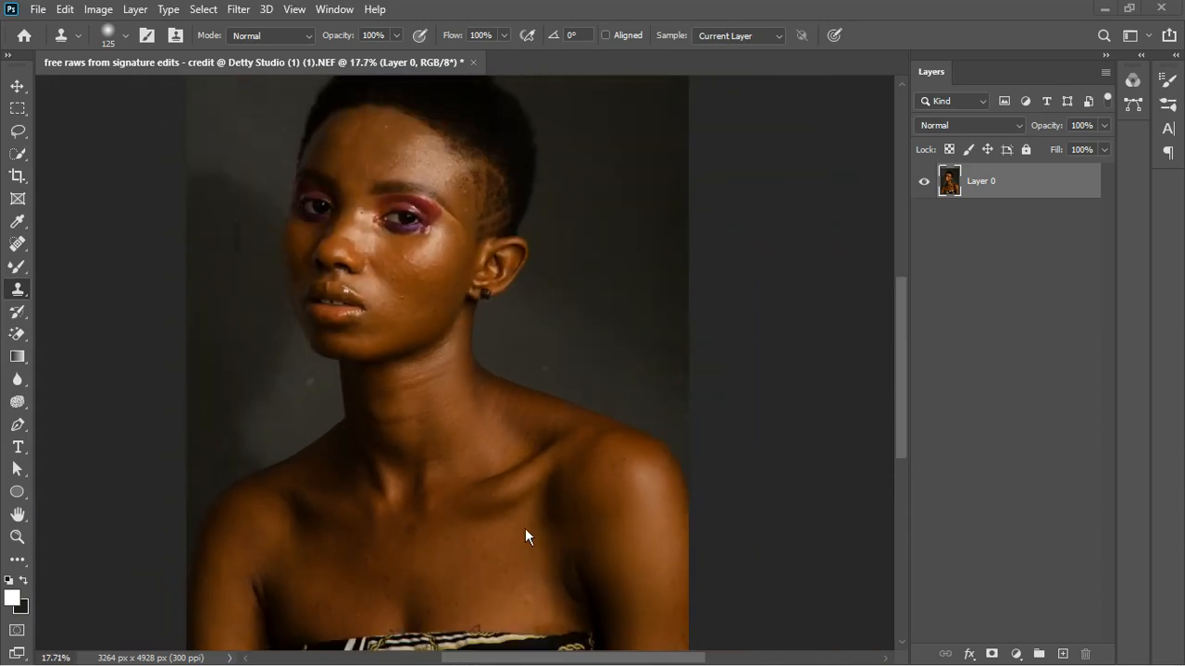
{"action": "scroll", "coordinate": [525, 536], "scroll_direction": "down", "scroll_amount": 1}
{"action": "scroll", "coordinate": [427, 284], "scroll_direction": "up", "scroll_amount": 5}
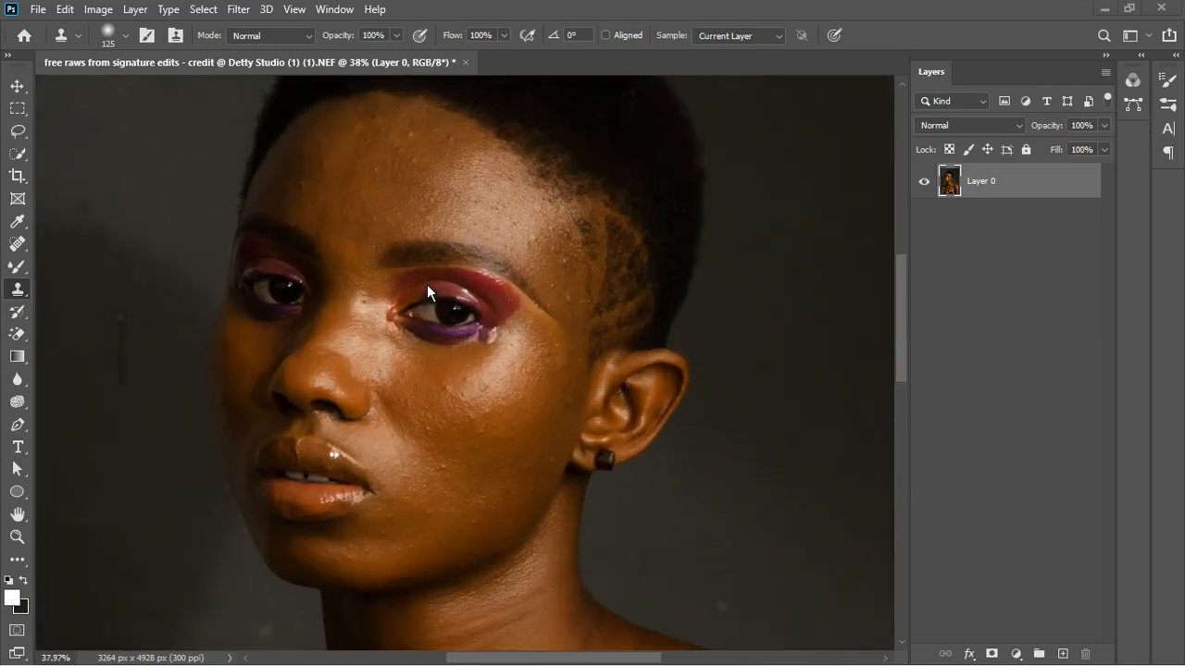
{"action": "scroll", "coordinate": [427, 284], "scroll_direction": "up", "scroll_amount": 1}
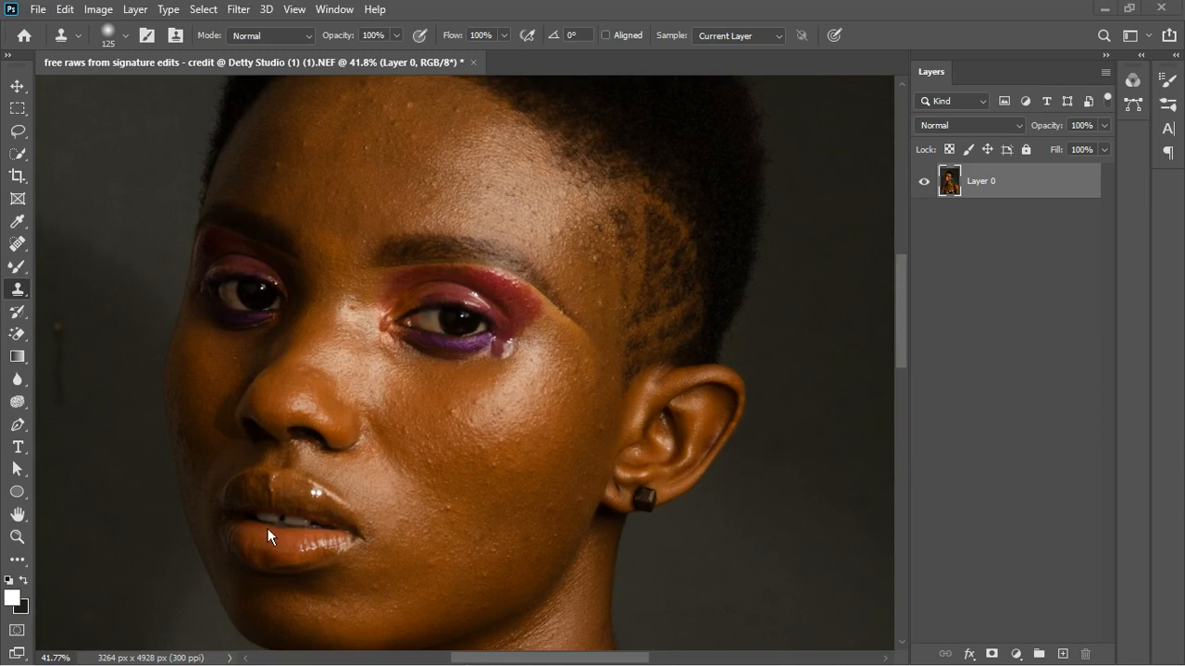
{"action": "scroll", "coordinate": [374, 484], "scroll_direction": "down", "scroll_amount": 4}
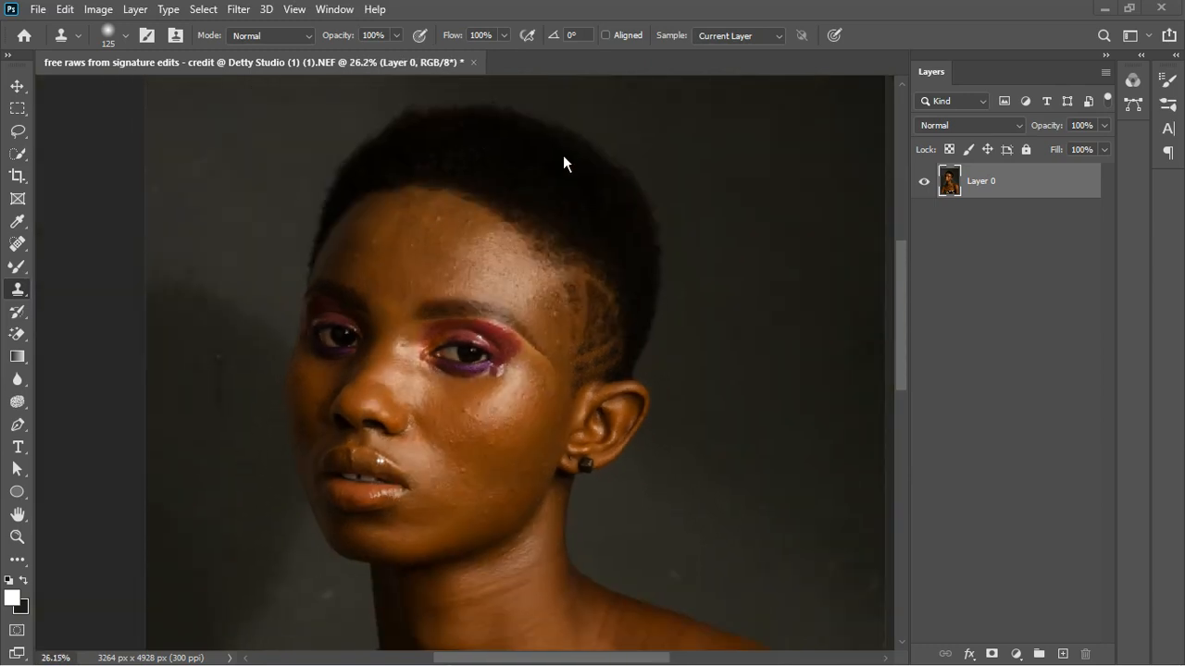
{"action": "scroll", "coordinate": [572, 127], "scroll_direction": "up", "scroll_amount": 2}
{"action": "scroll", "coordinate": [572, 127], "scroll_direction": "up", "scroll_amount": 1}
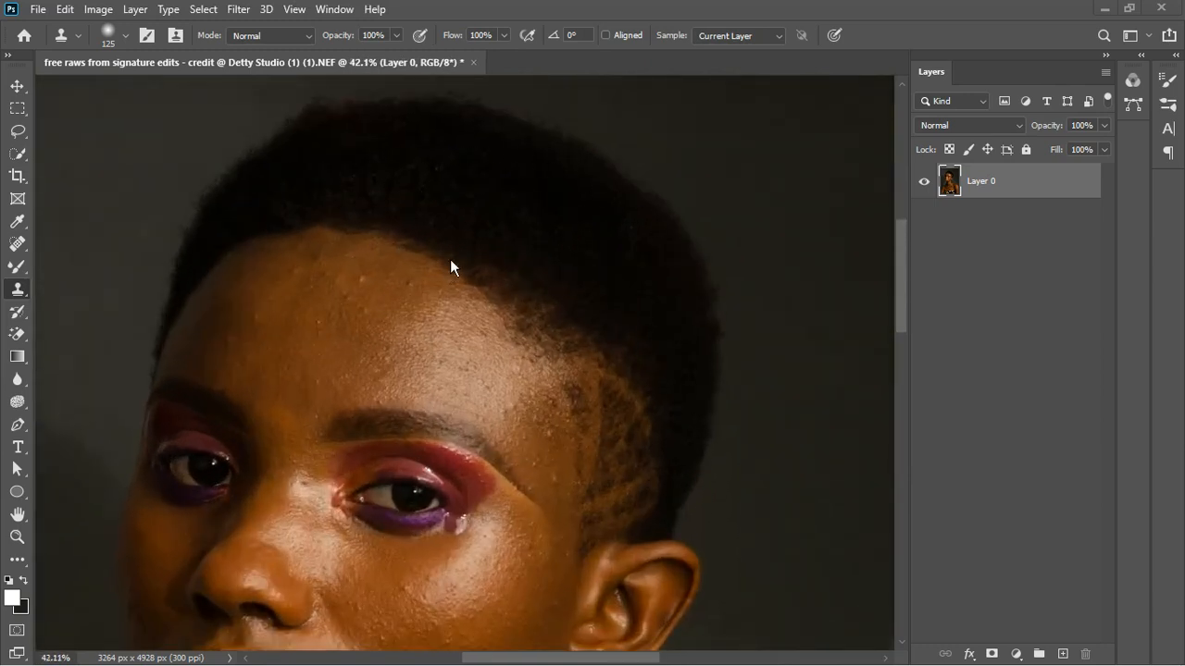
{"action": "scroll", "coordinate": [586, 325], "scroll_direction": "down", "scroll_amount": 5}
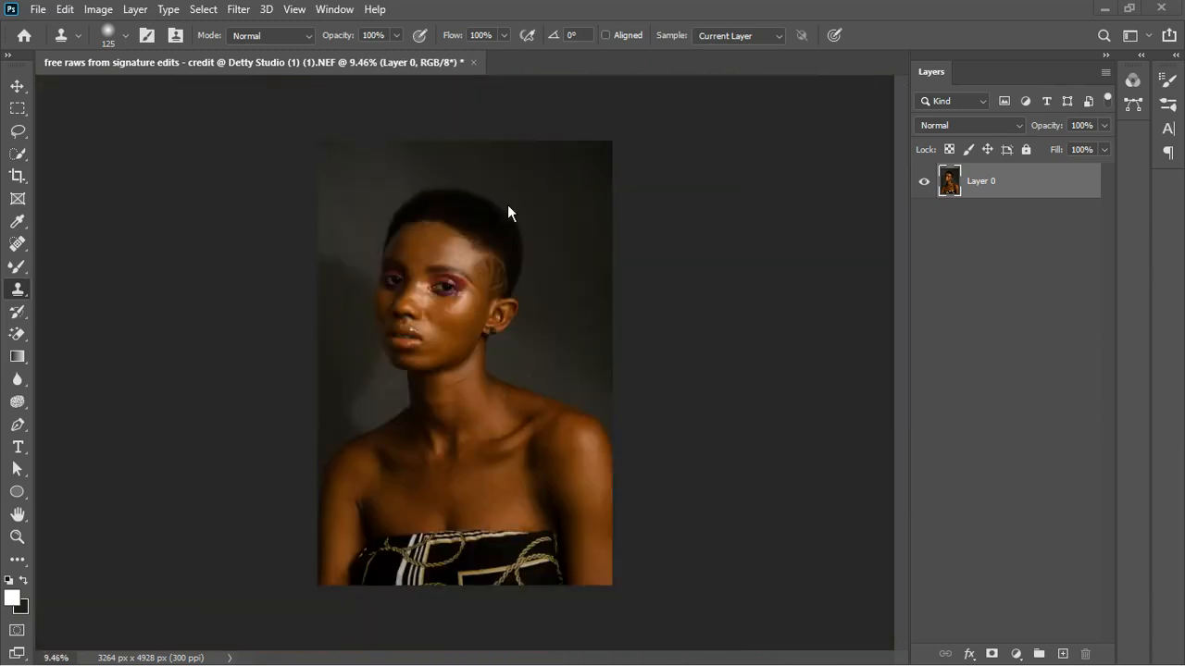
{"action": "scroll", "coordinate": [454, 505], "scroll_direction": "up", "scroll_amount": 2}
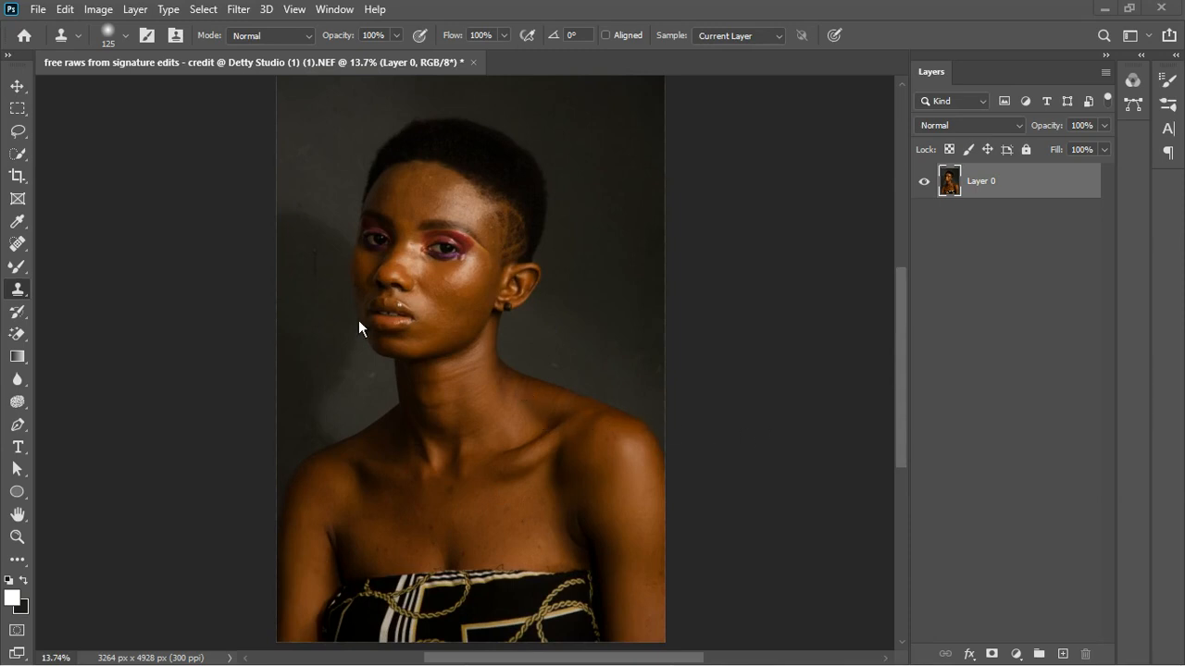
Step: Add a Curves adjustment layer above the portrait layer, leaving its curve at the default
{"action": "left_click", "coordinate": [1017, 654]}
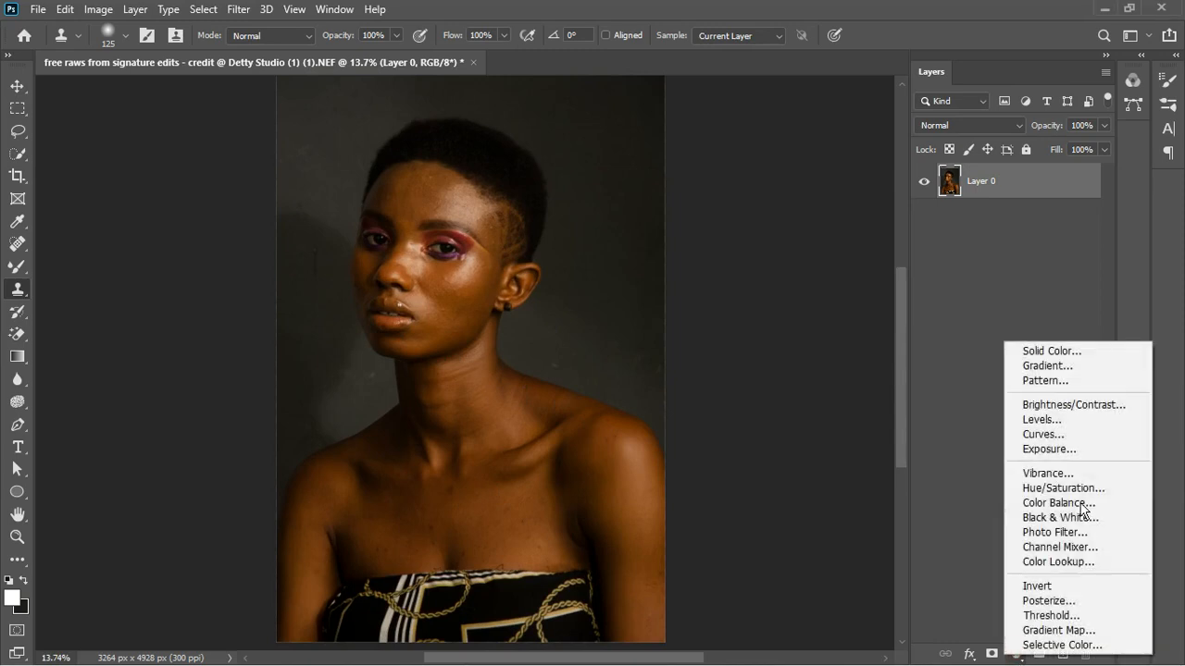
{"action": "left_click", "coordinate": [1084, 437]}
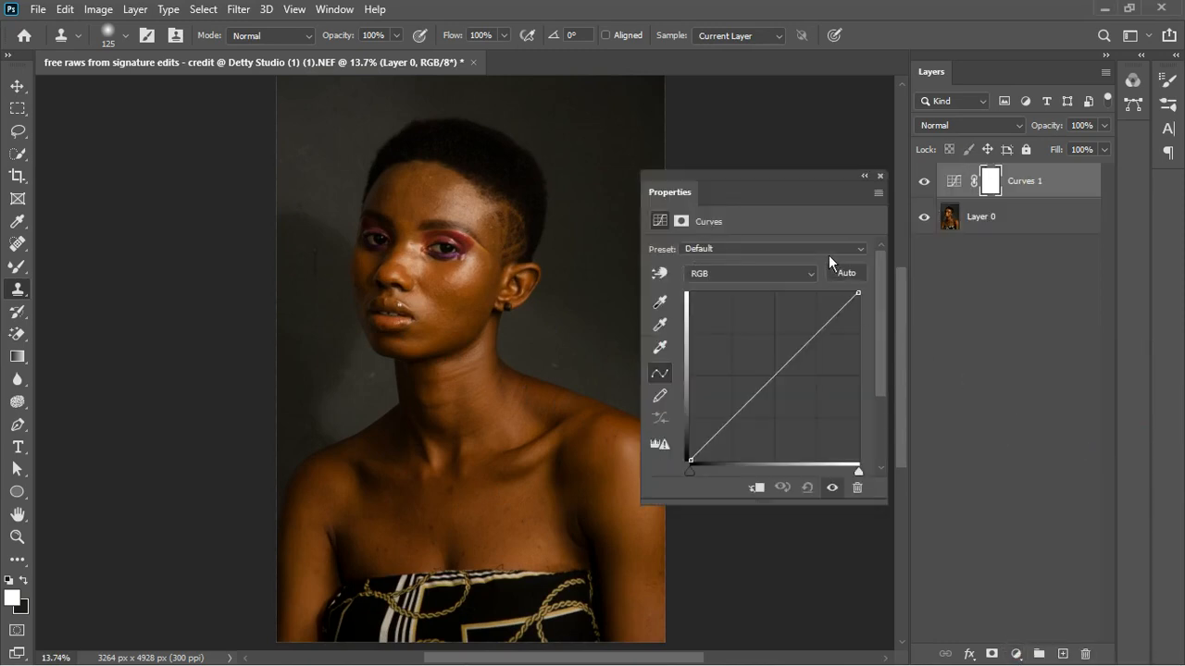
{"action": "left_click", "coordinate": [880, 177]}
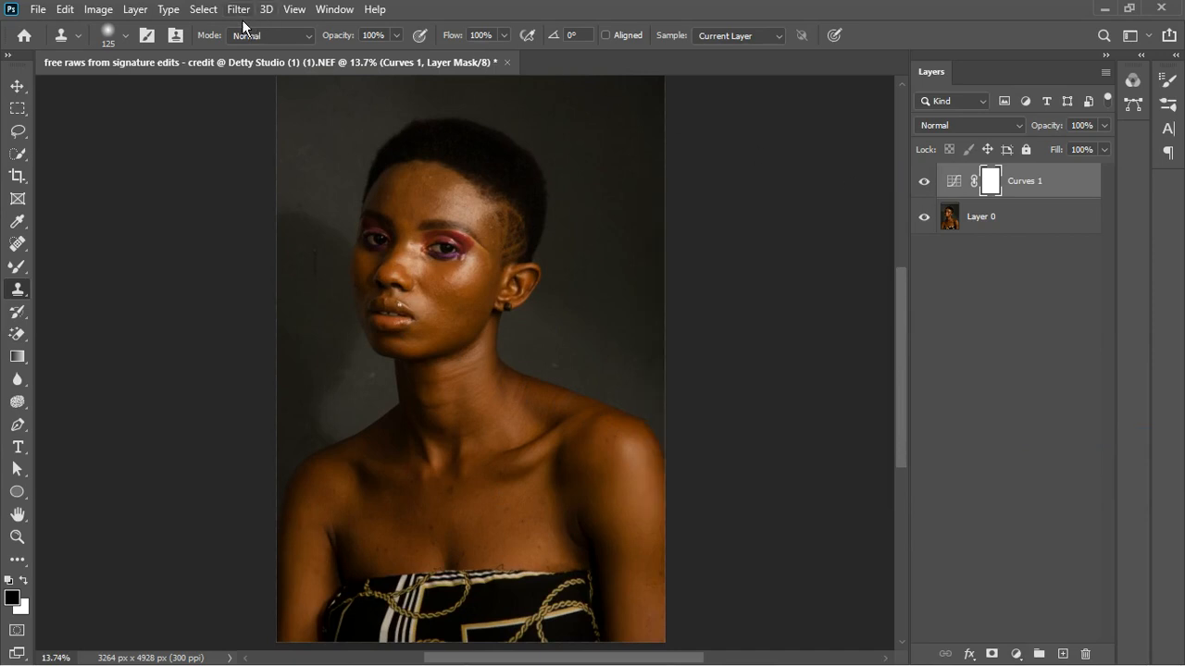
Step: Restrict the Curves mask to the grey backdrop with Color Range, sampling several backdrop shades beside the subject at fuzziness 18
{"action": "left_click", "coordinate": [215, 12]}
{"action": "left_click", "coordinate": [244, 185]}
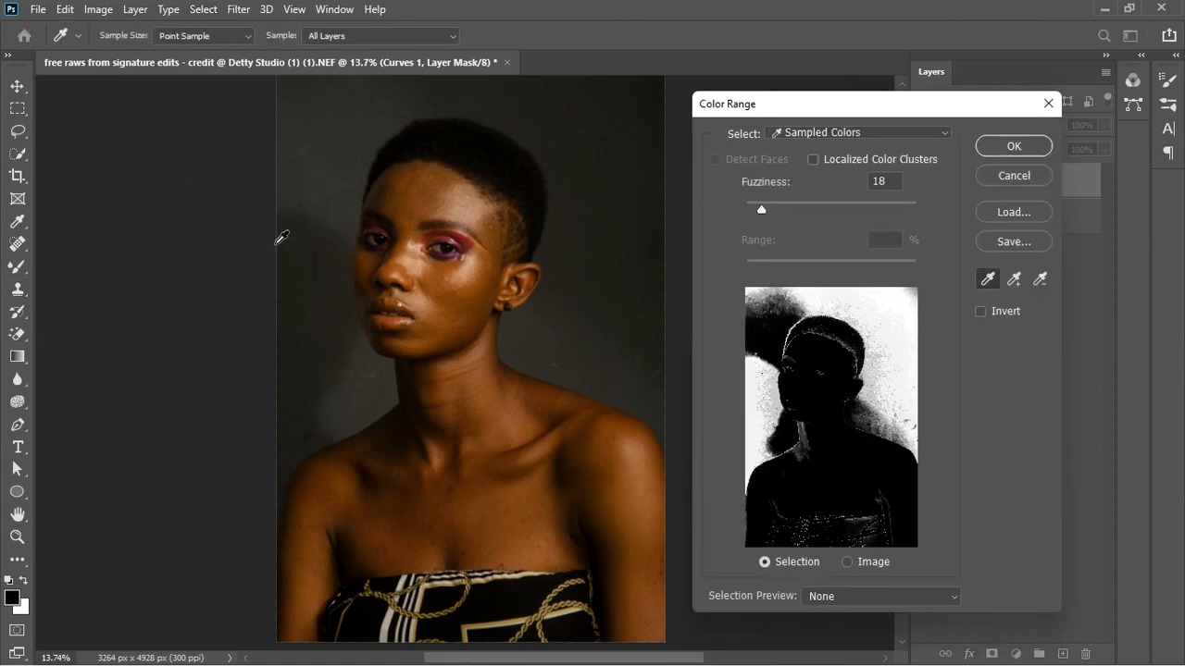
{"action": "left_click", "coordinate": [334, 330]}
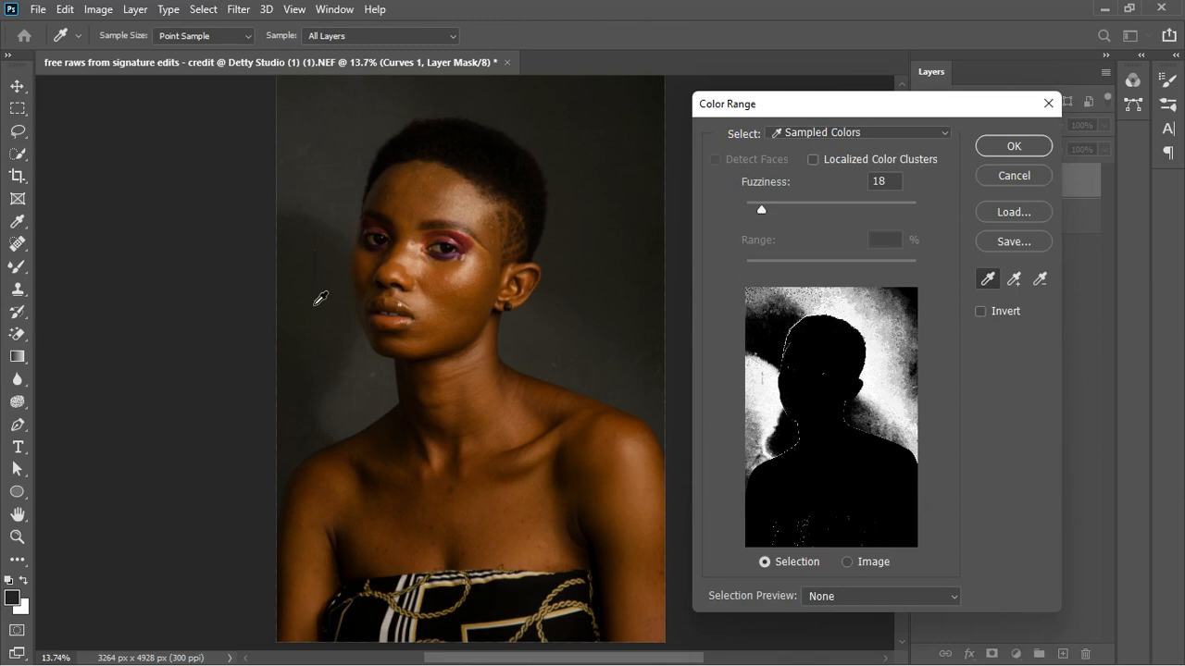
{"action": "left_click", "coordinate": [315, 302], "text": "shift"}
{"action": "left_click", "coordinate": [306, 333], "text": "shift"}
{"action": "left_click", "coordinate": [296, 410], "text": "shift"}
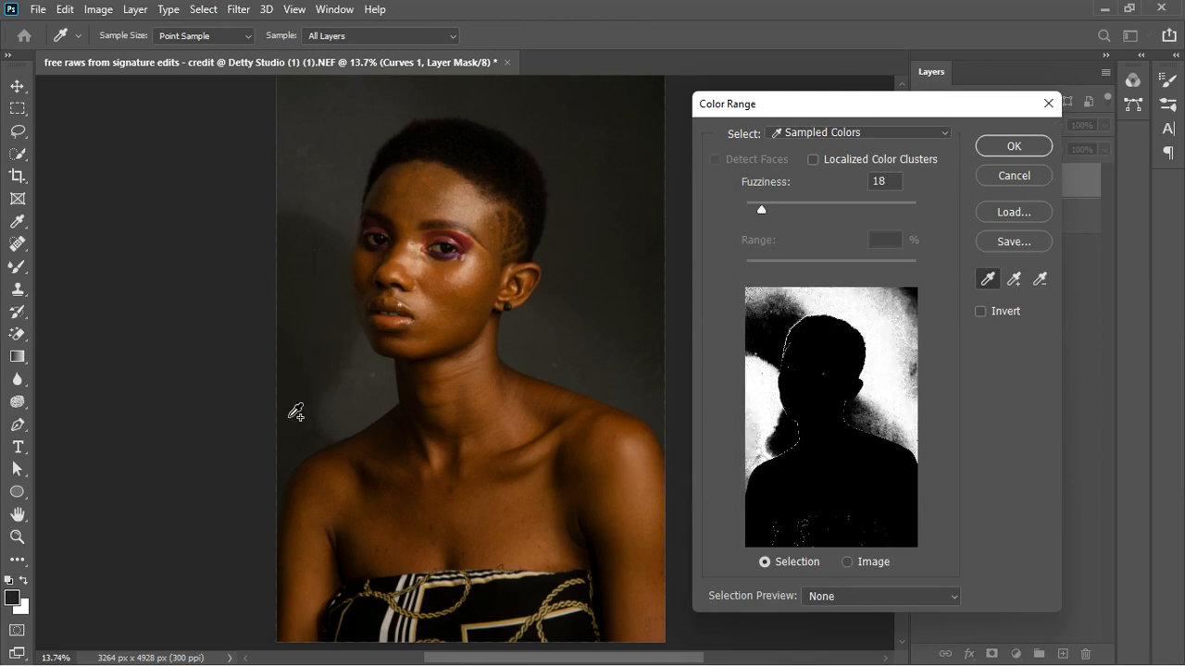
{"action": "left_click", "coordinate": [299, 450], "text": "shift"}
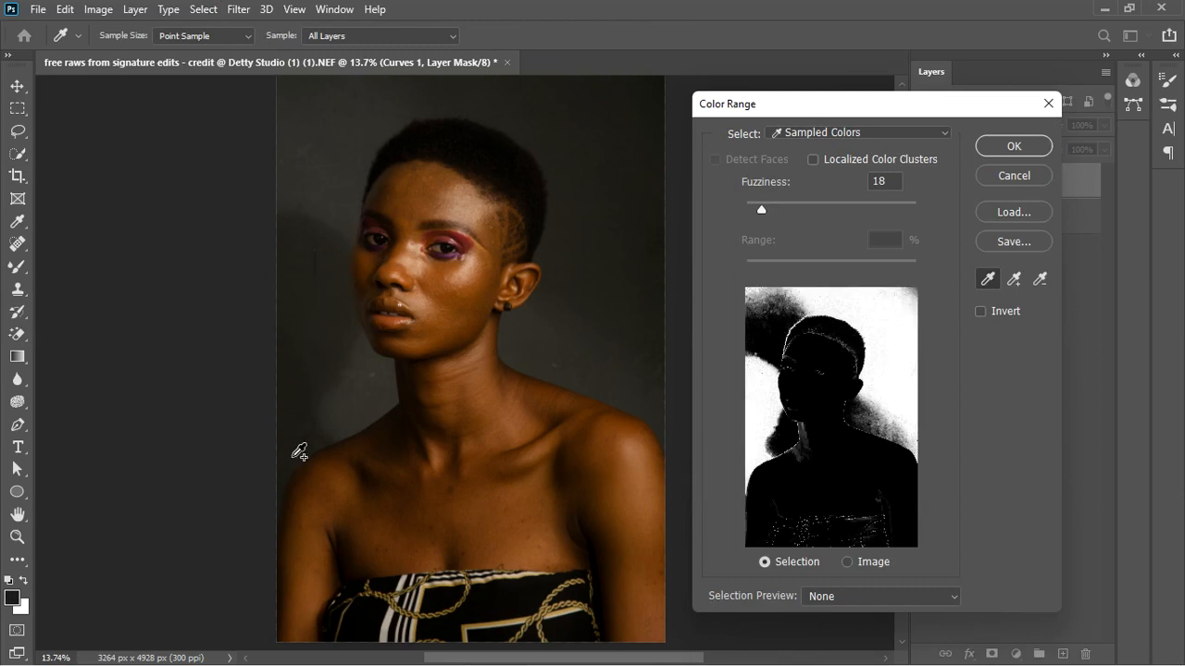
{"action": "left_click", "coordinate": [1023, 150]}
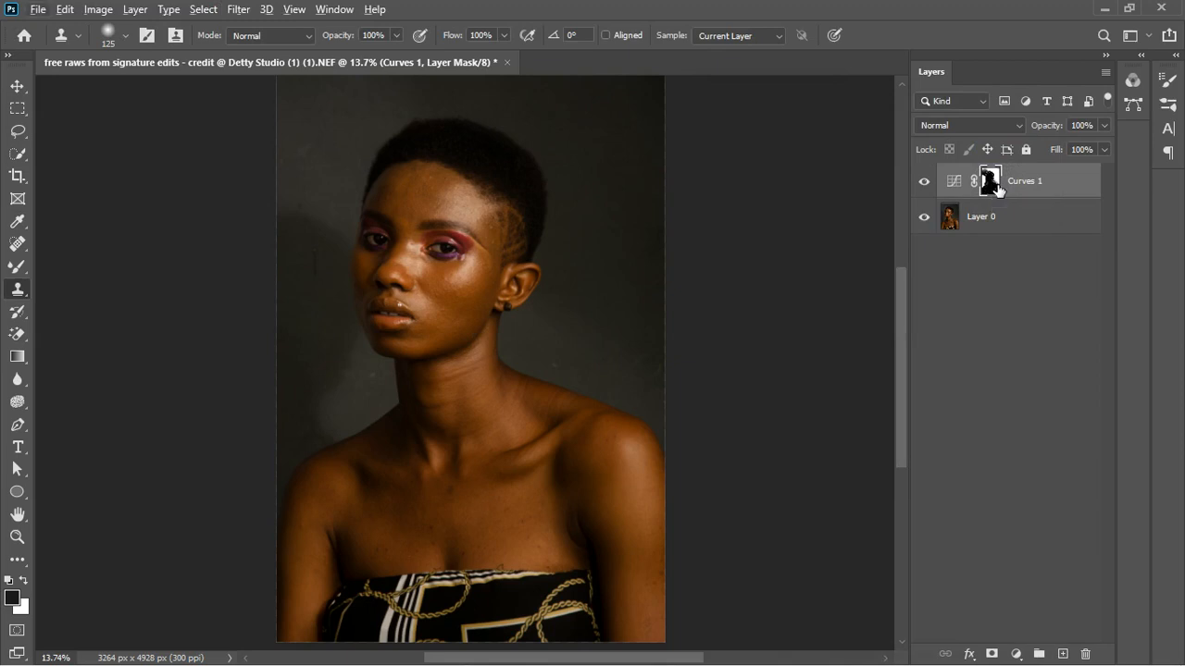
Step: Soften the edges of the Curves layer mask with a Gaussian Blur radius of about 6 pixels
{"action": "left_click", "coordinate": [238, 10]}
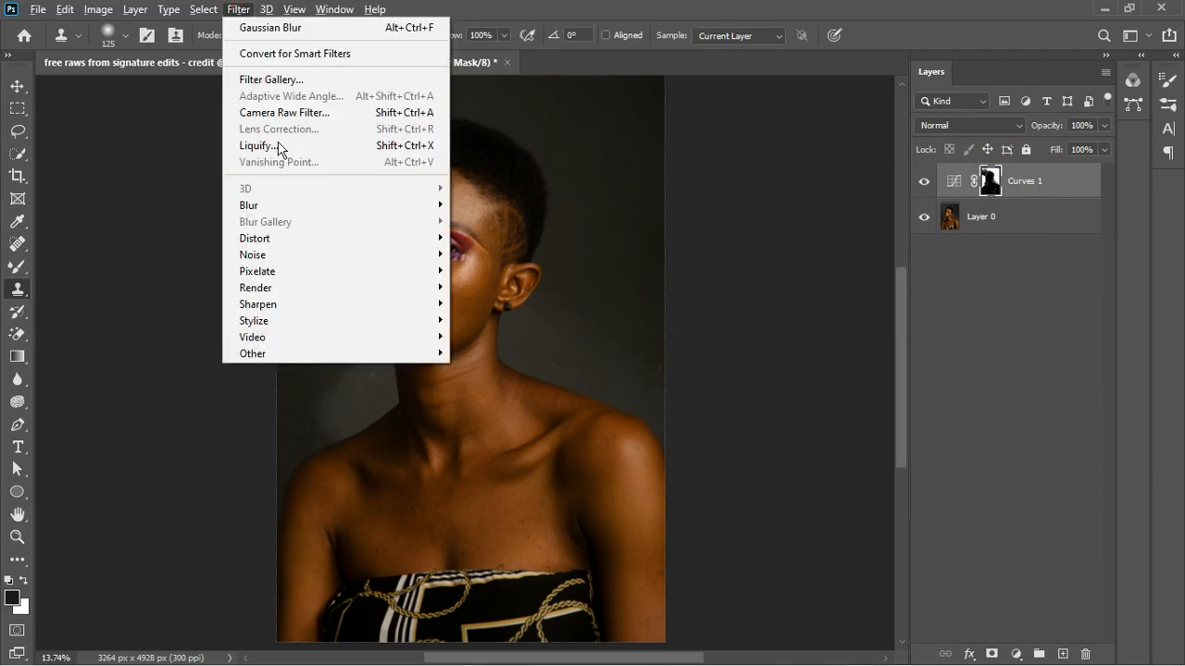
{"action": "mouse_move", "coordinate": [280, 208]}
{"action": "left_click", "coordinate": [509, 269]}
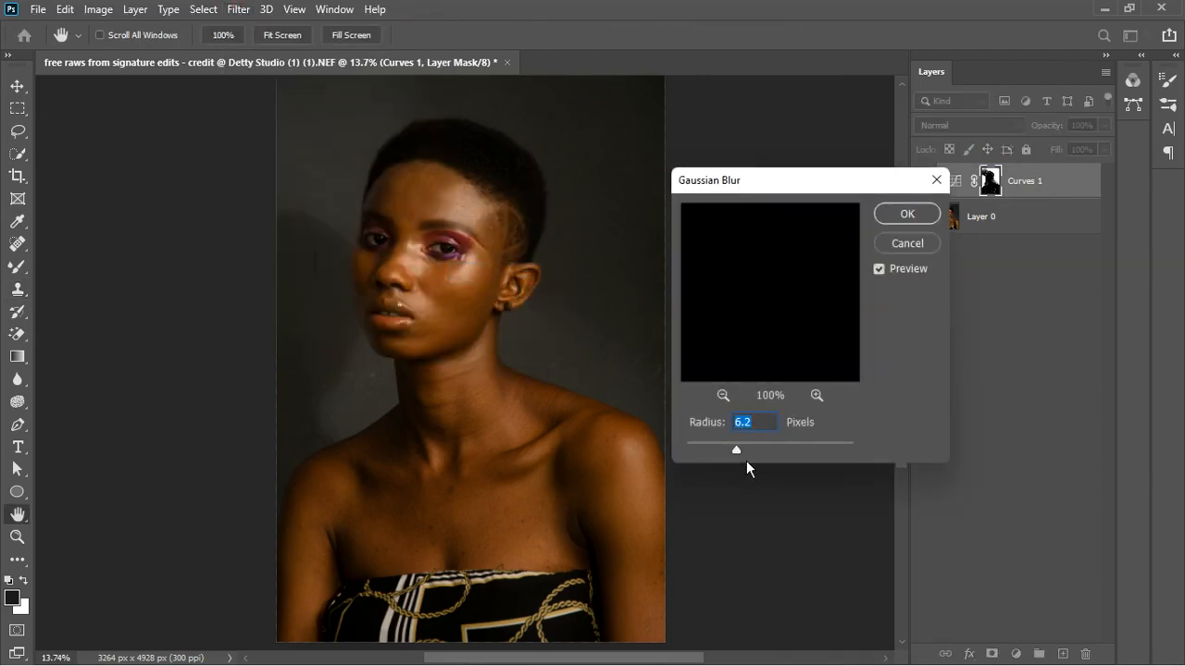
{"action": "left_click_drag", "start_coordinate": [746, 461], "coordinate": [741, 460]}
{"action": "left_click", "coordinate": [894, 223]}
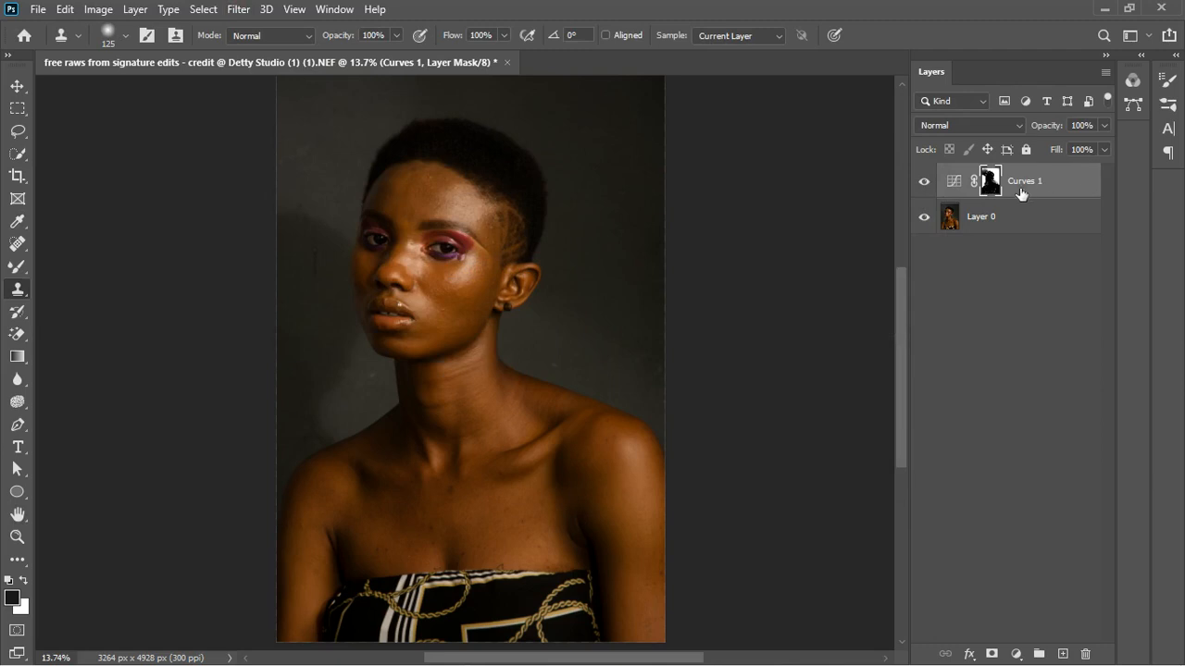
Step: Brighten the backdrop by moving the RGB curve's white point inward to about two thirds of the input range
{"action": "double_click", "coordinate": [964, 185]}
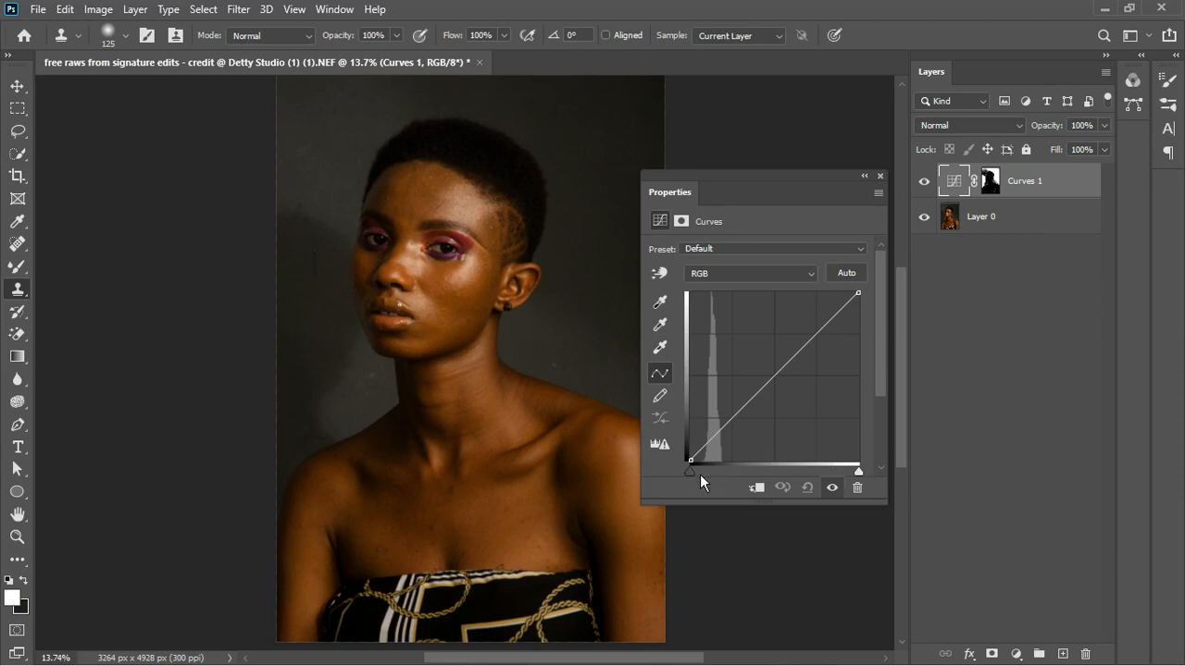
{"action": "left_click_drag", "start_coordinate": [701, 480], "coordinate": [677, 484]}
{"action": "left_click_drag", "start_coordinate": [867, 478], "coordinate": [822, 487]}
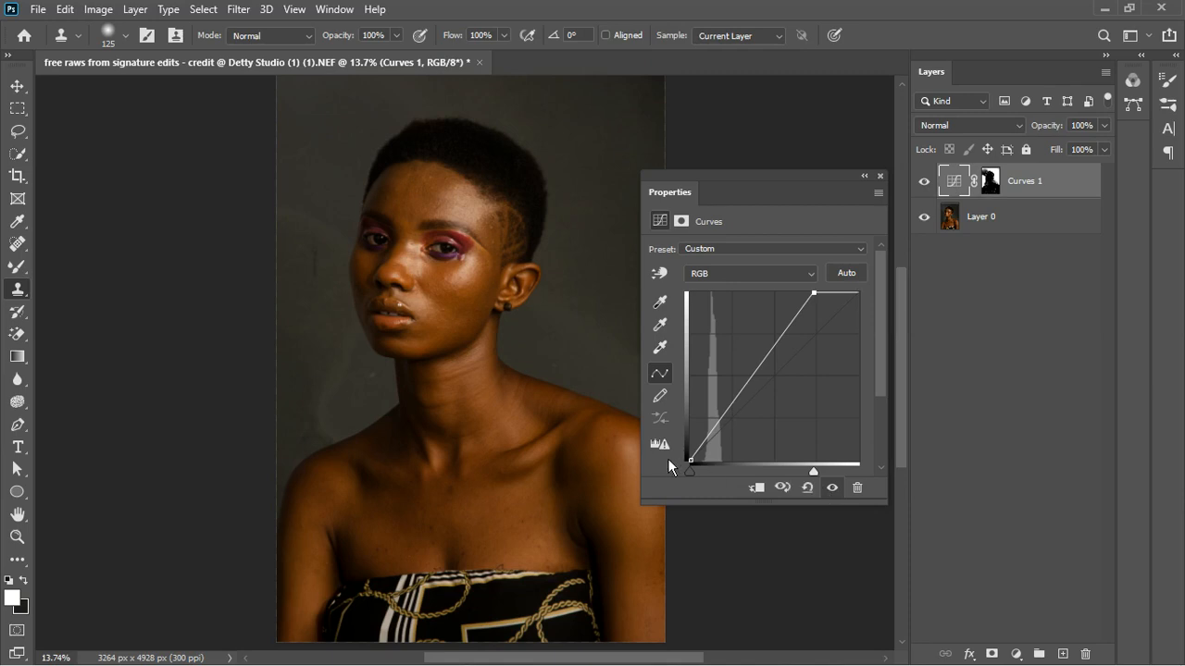
{"action": "left_click_drag", "start_coordinate": [691, 461], "coordinate": [695, 468]}
{"action": "mouse_move", "coordinate": [814, 472]}
{"action": "left_mouse_down"}
{"action": "mouse_move", "coordinate": [798, 472]}
{"action": "mouse_move", "coordinate": [818, 479]}
{"action": "left_mouse_up"}
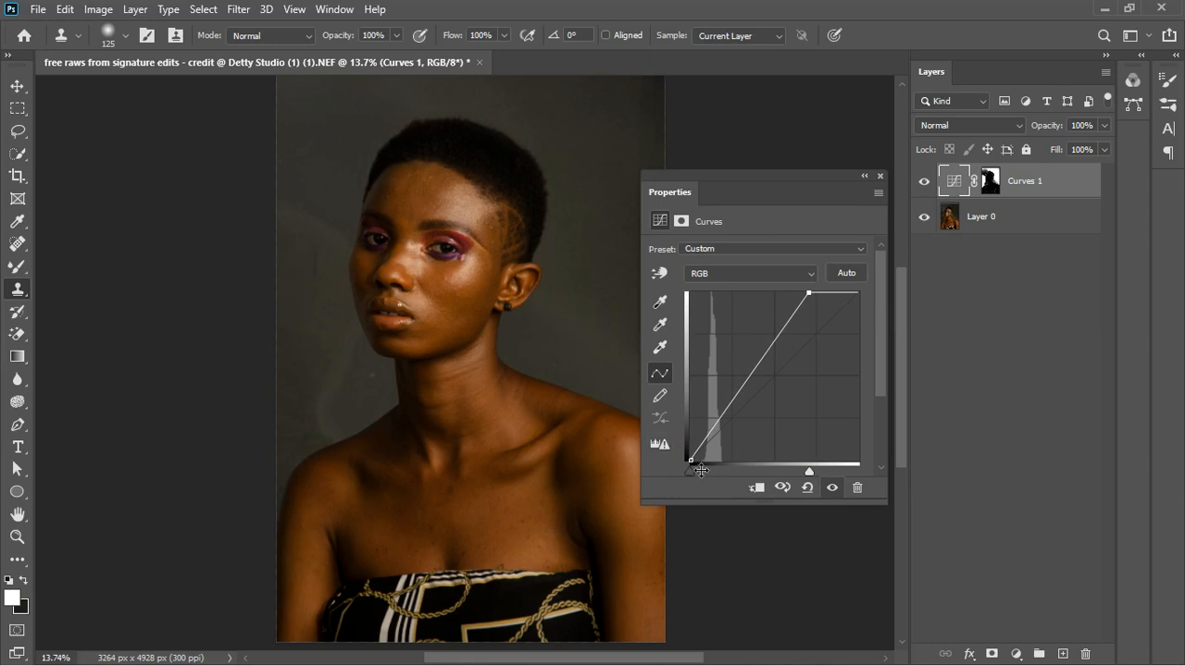
{"action": "left_click_drag", "start_coordinate": [814, 483], "coordinate": [810, 486]}
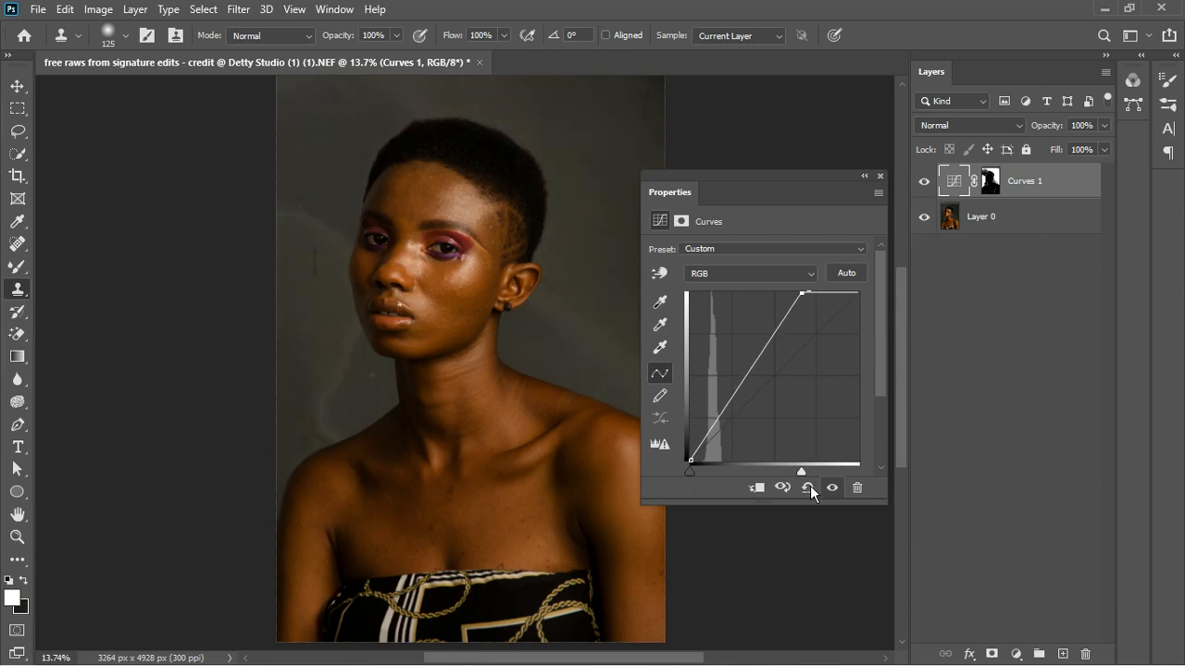
{"action": "left_click", "coordinate": [881, 176]}
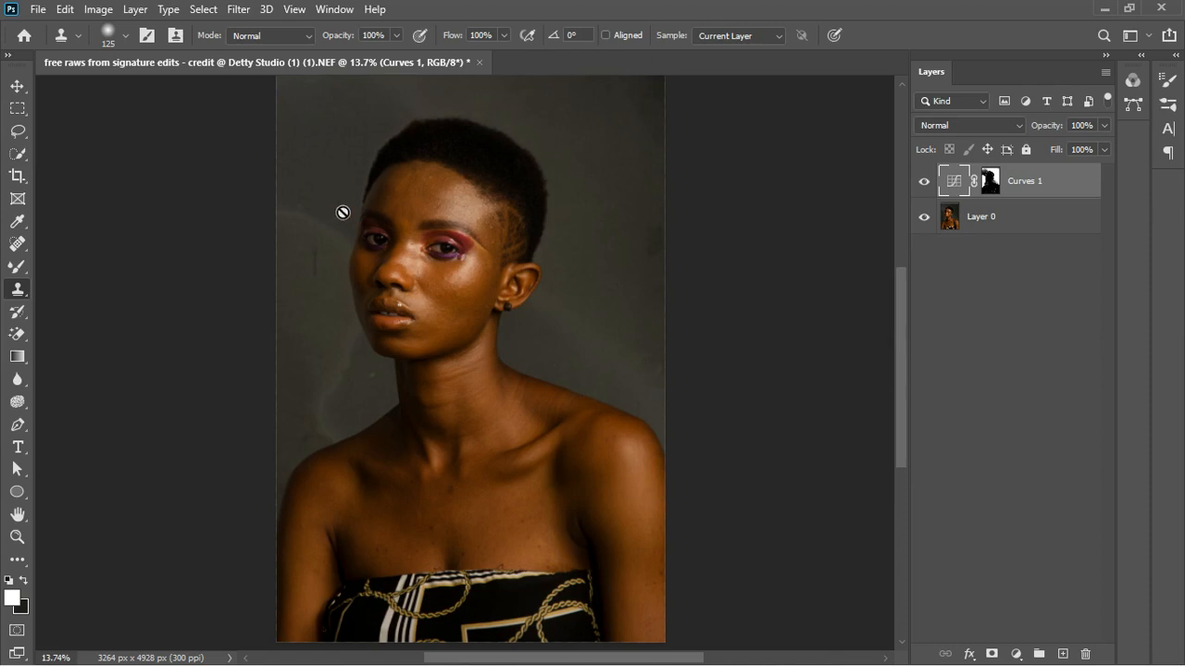
Step: Compare the portrait with and without the Curves adjustment, leaving the layer visible
{"action": "scroll", "coordinate": [513, 437], "scroll_direction": "down", "scroll_amount": 3}
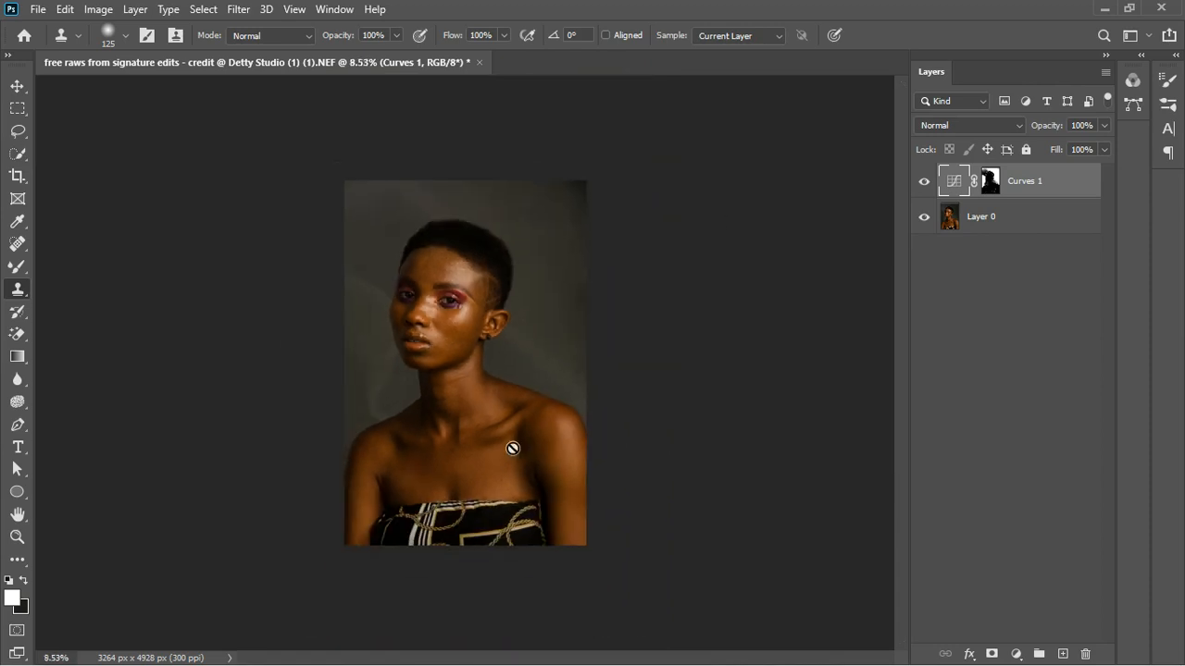
{"action": "left_click", "coordinate": [925, 183]}
{"action": "left_click", "coordinate": [925, 183]}
{"action": "scroll", "coordinate": [492, 370], "scroll_direction": "up", "scroll_amount": 2}
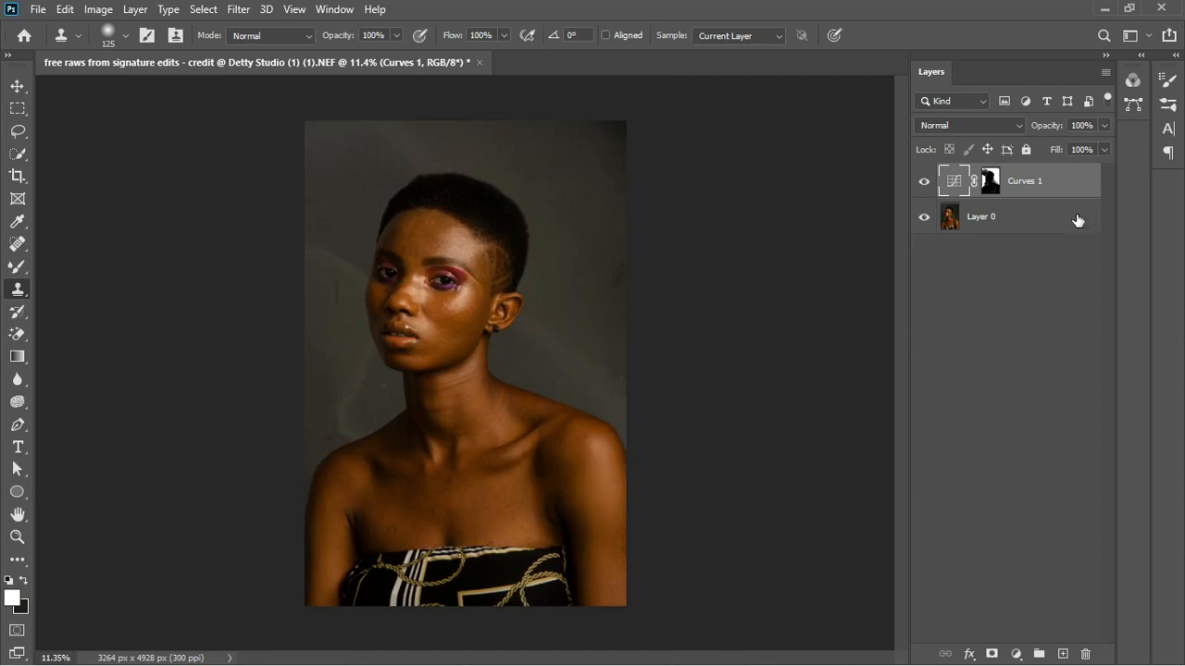
Step: Add a Hue/Saturation adjustment layer above the Curves layer and shift its settings window slightly upward
{"action": "left_click", "coordinate": [1016, 654]}
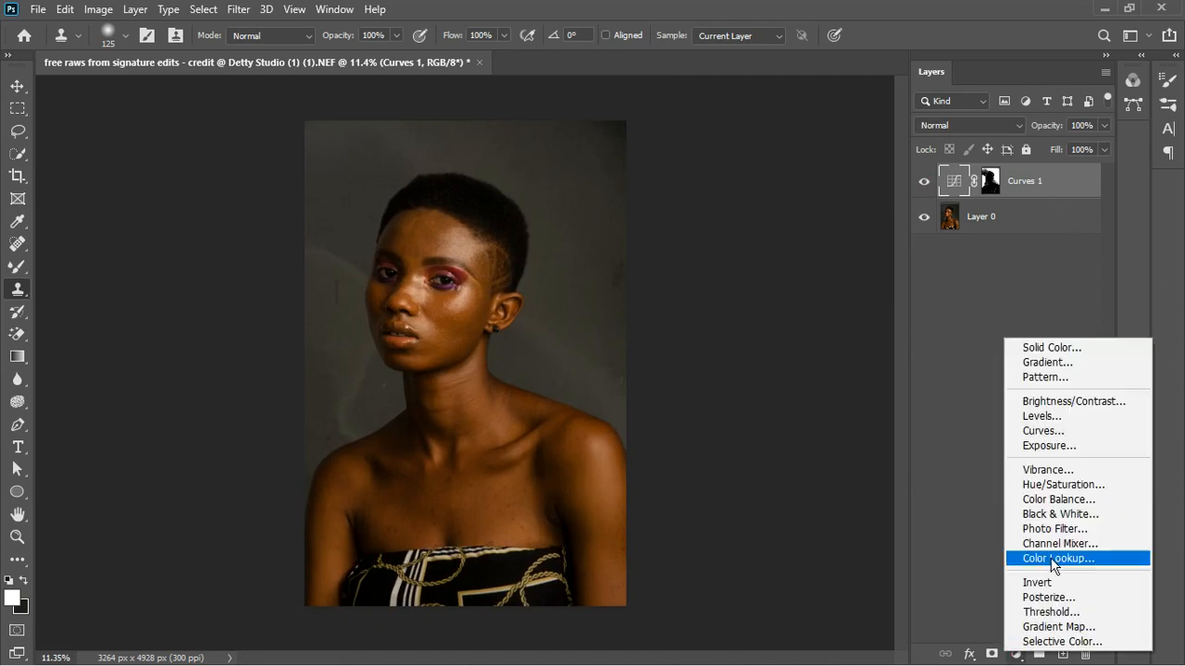
{"action": "left_click", "coordinate": [1062, 485]}
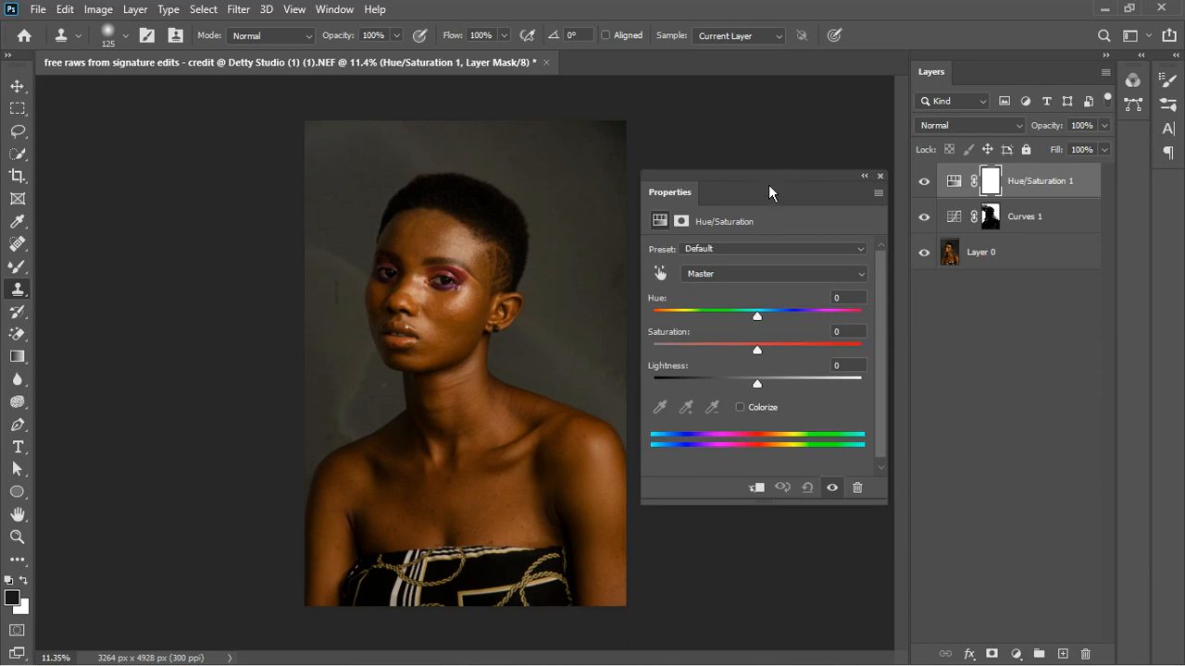
{"action": "left_click_drag", "start_coordinate": [768, 186], "coordinate": [774, 147]}
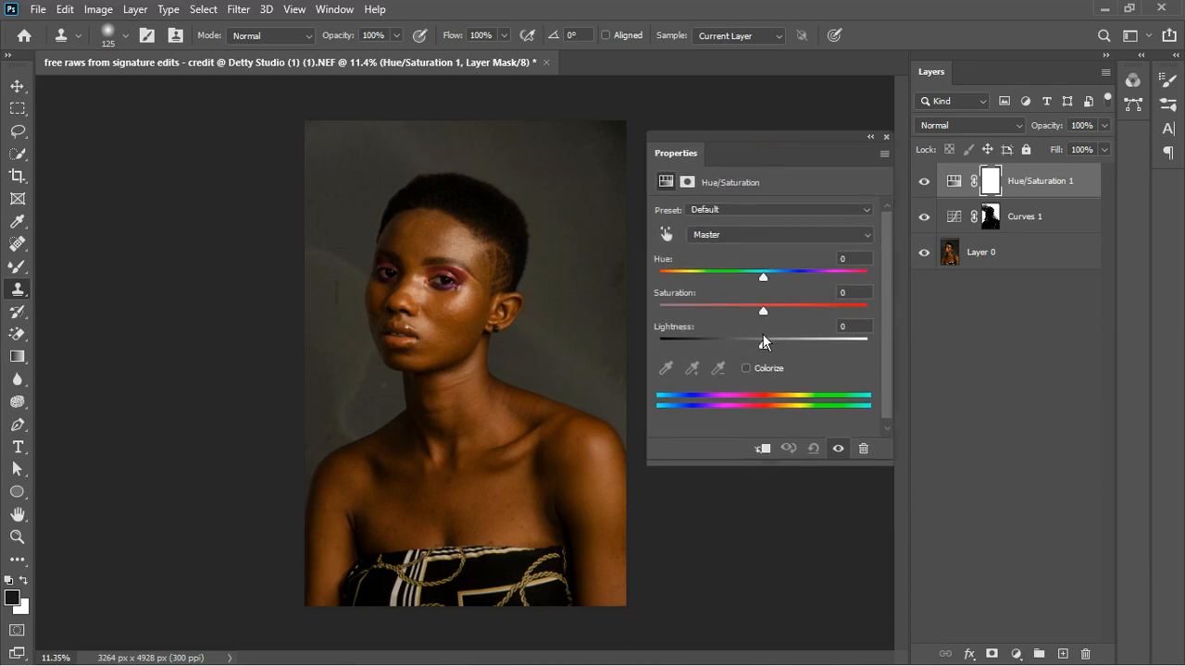
{"action": "scroll", "coordinate": [426, 326], "scroll_direction": "up", "scroll_amount": 2}
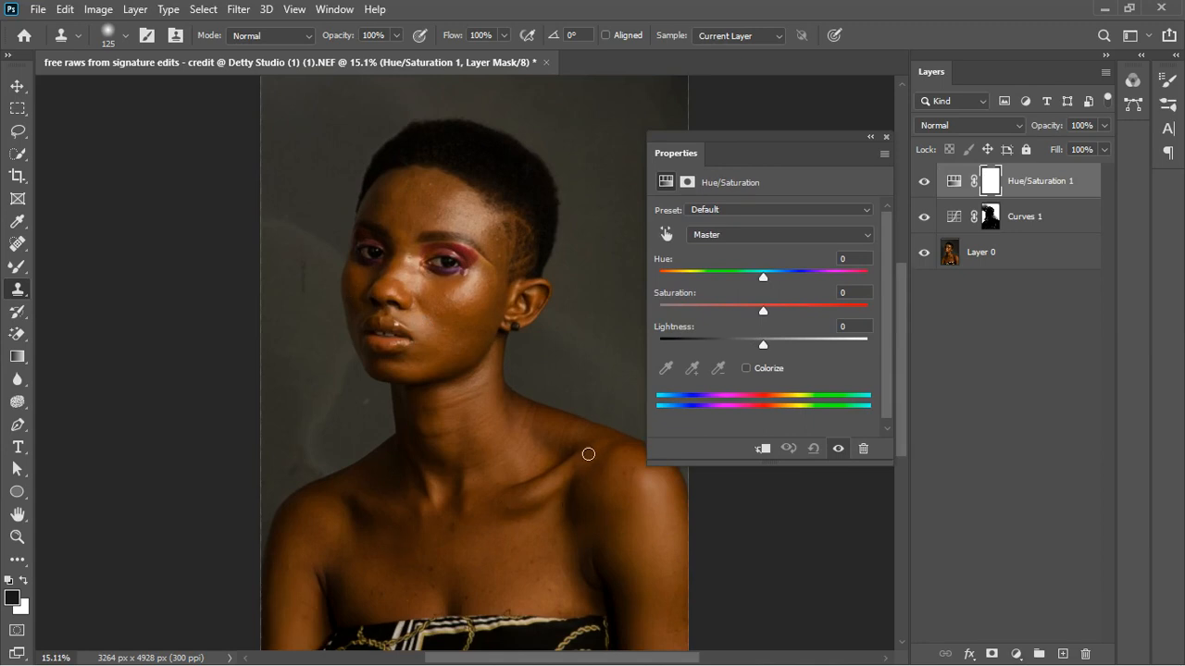
{"action": "scroll", "coordinate": [463, 292], "scroll_direction": "up", "scroll_amount": 2}
{"action": "scroll", "coordinate": [301, 299], "scroll_direction": "up", "scroll_amount": 2}
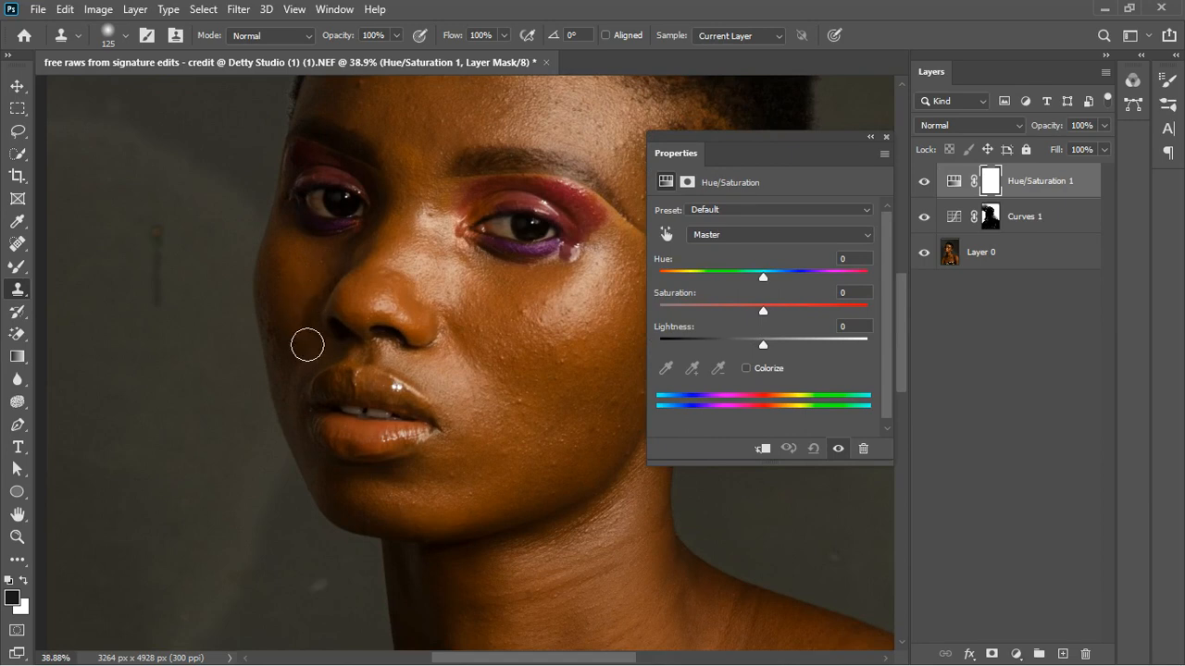
Step: Set the Yellows saturation to -29 in the first Hue/Saturation layer
{"action": "scroll", "coordinate": [426, 504], "scroll_direction": "down", "scroll_amount": 4}
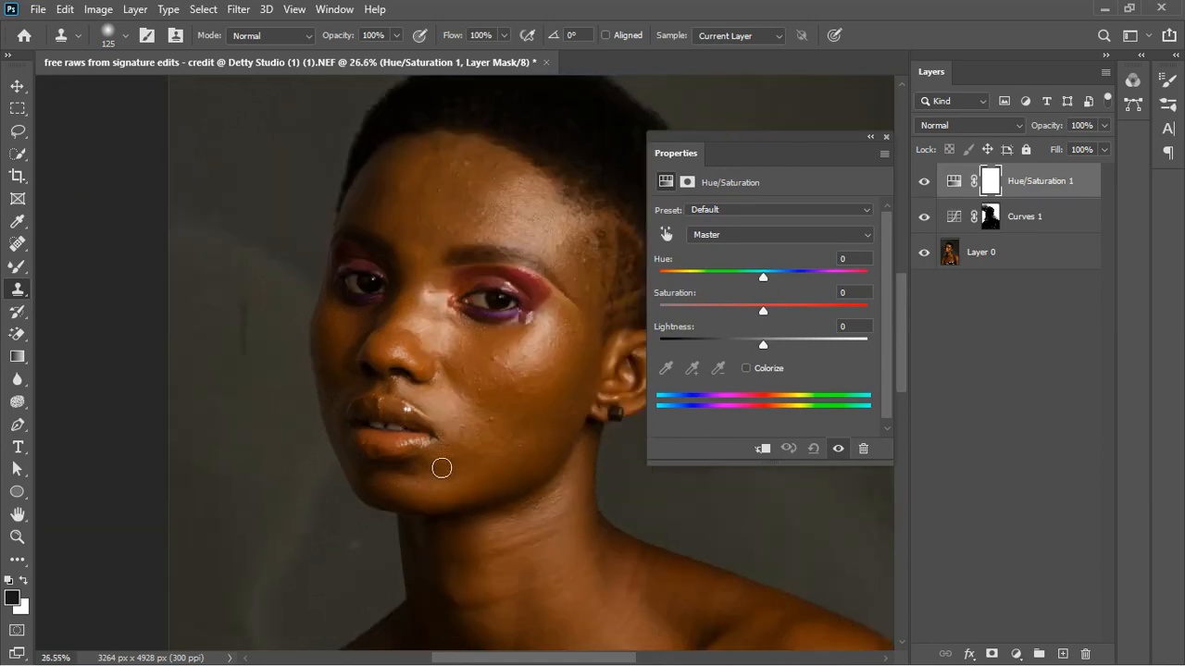
{"action": "scroll", "coordinate": [568, 502], "scroll_direction": "up", "scroll_amount": 3}
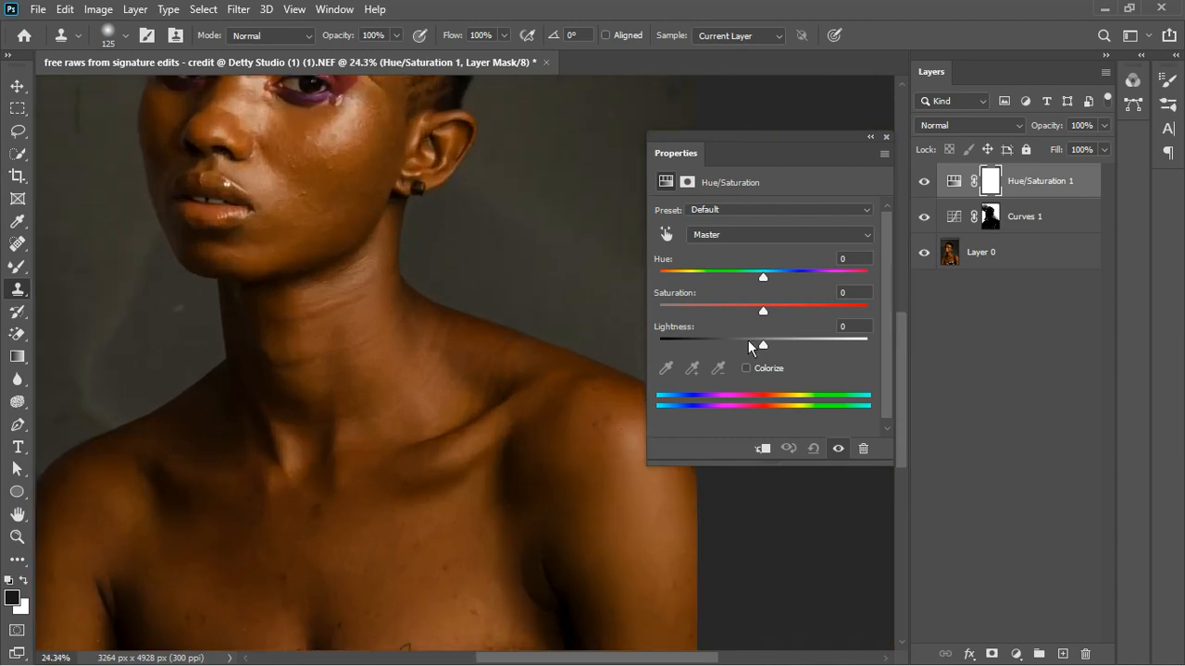
{"action": "left_click", "coordinate": [766, 236]}
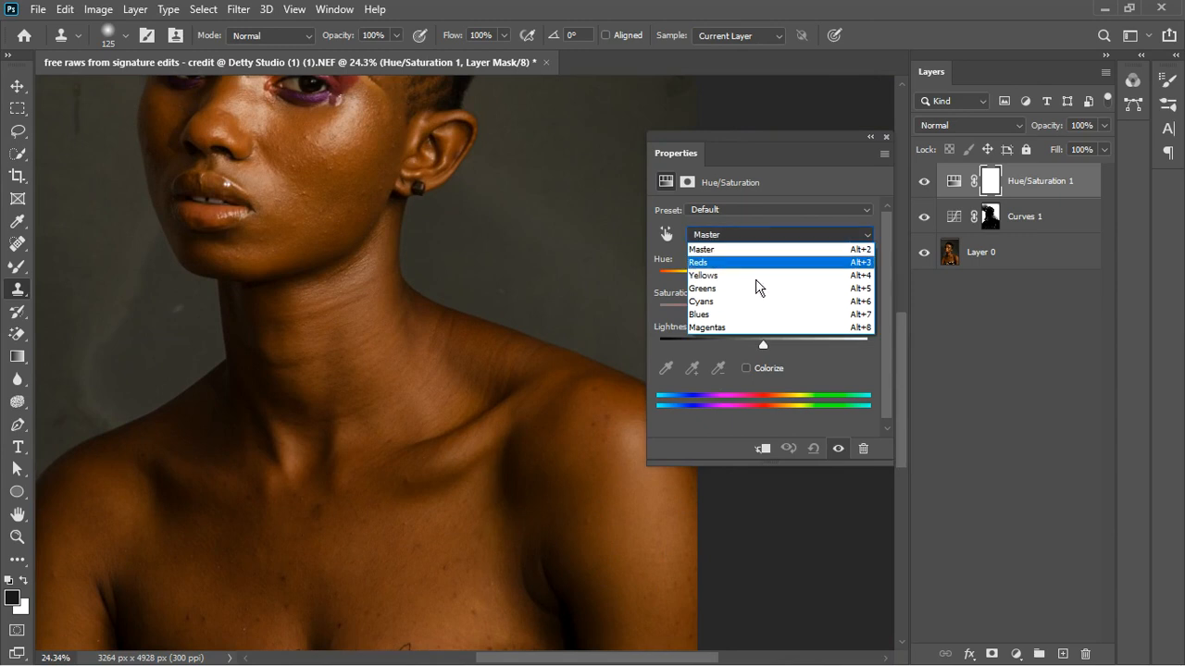
{"action": "left_click", "coordinate": [753, 275]}
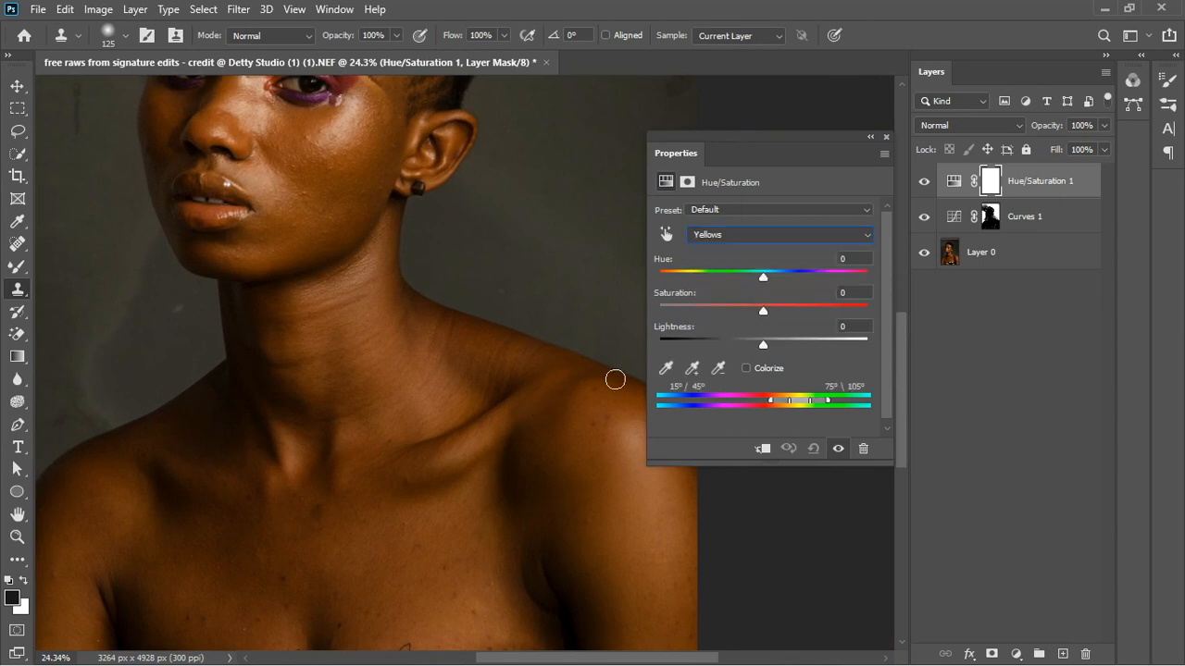
{"action": "left_click", "coordinate": [393, 332]}
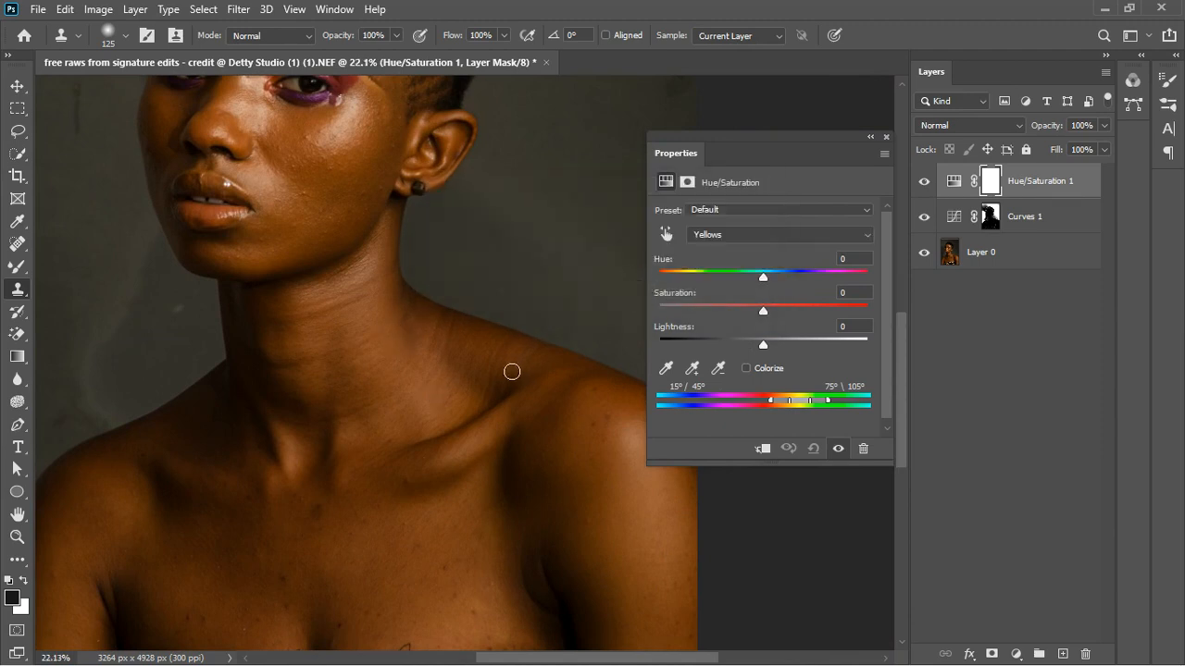
{"action": "key", "text": "ctrl+minus"}
{"action": "key", "text": "ctrl+minus"}
{"action": "key", "text": "ctrl+plus"}
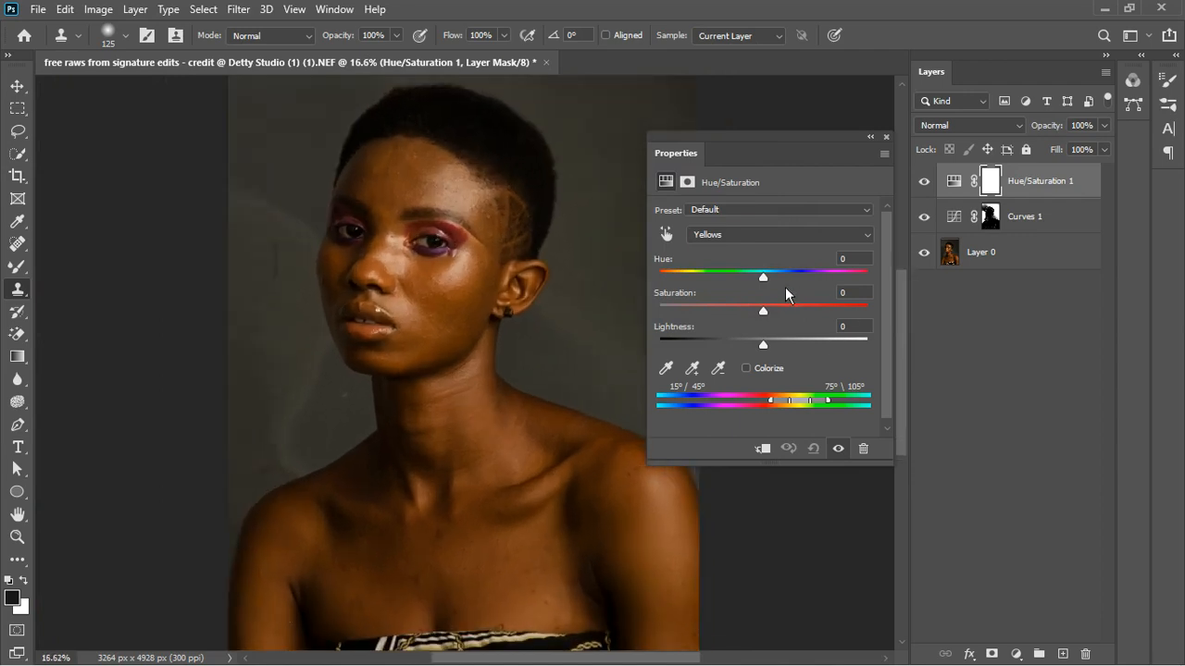
{"action": "left_click_drag", "start_coordinate": [772, 324], "coordinate": [759, 322]}
Step: Compare the portrait with and without the Yellows adjustment, leaving it visible, and close the adjustment settings
{"action": "left_click", "coordinate": [847, 451]}
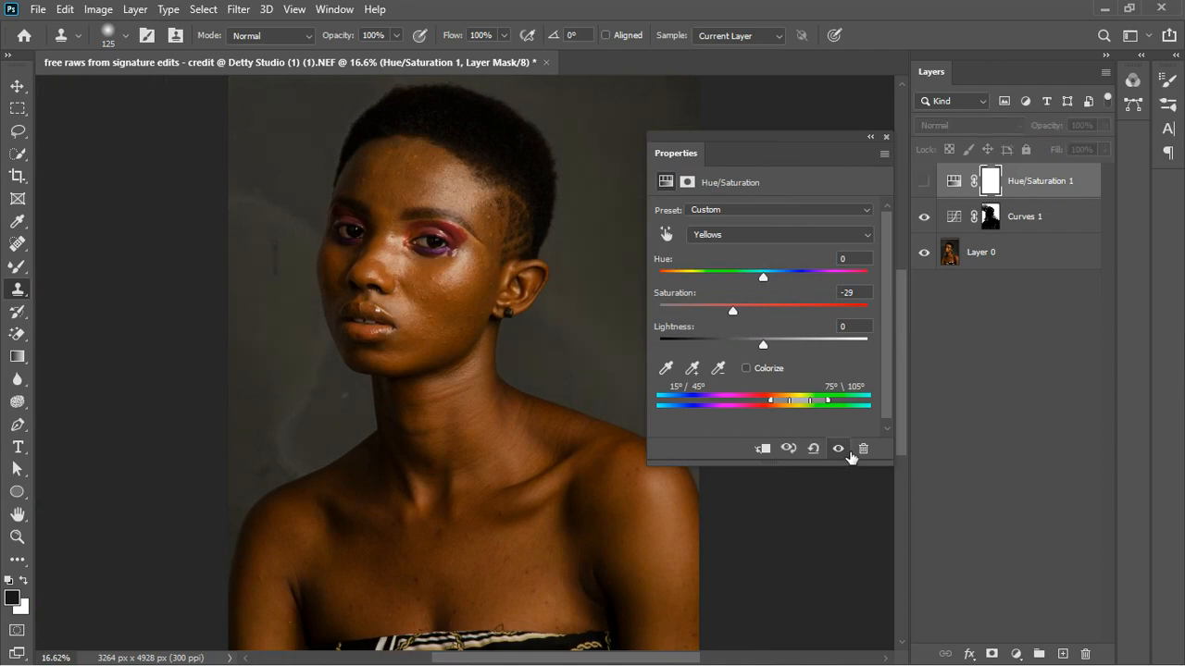
{"action": "left_click", "coordinate": [842, 450]}
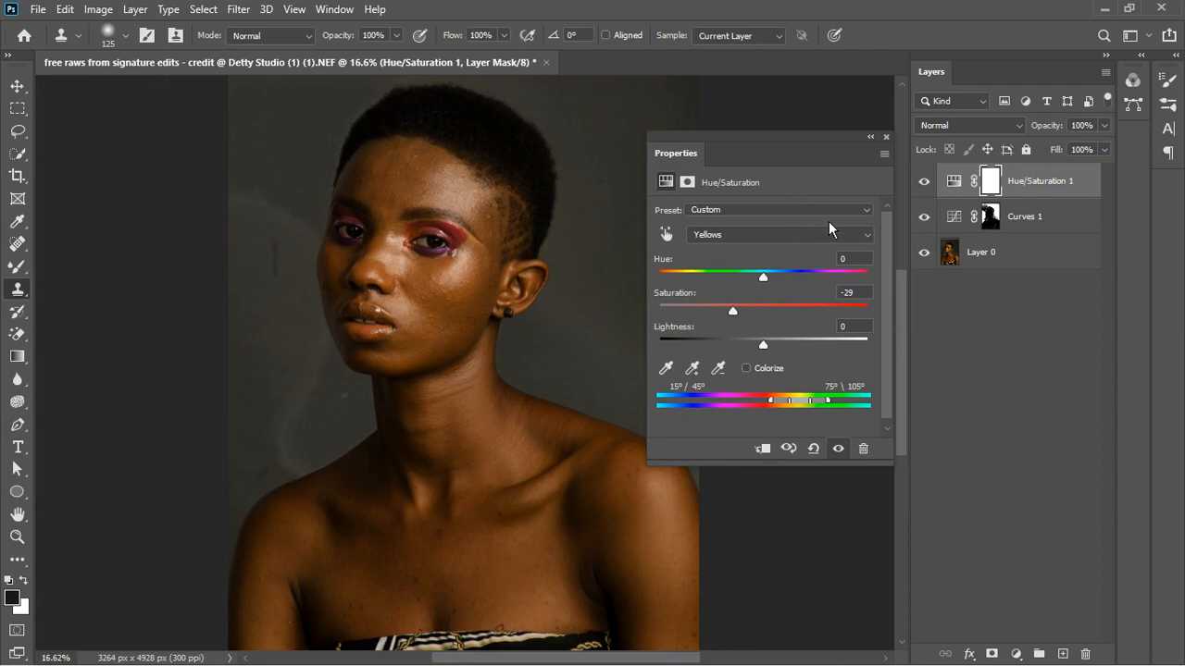
{"action": "left_click", "coordinate": [886, 137]}
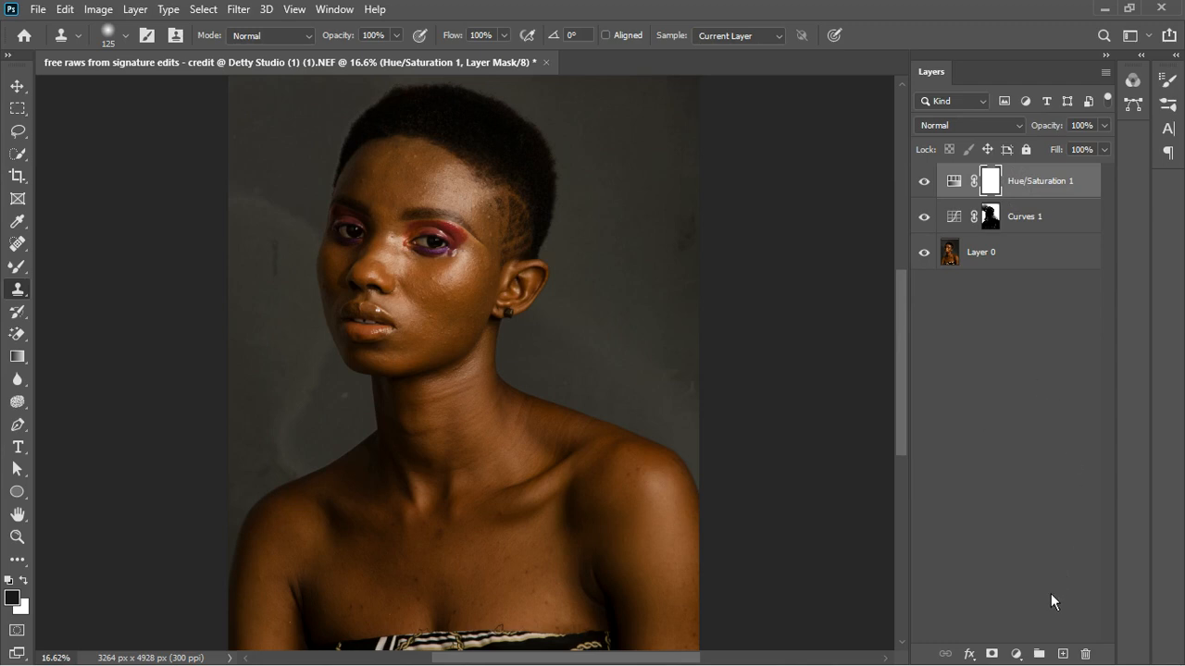
Step: Add a second Hue/Saturation adjustment layer and target its Reds by sampling the skin near the shoulder
{"action": "left_click", "coordinate": [1016, 654]}
{"action": "left_click", "coordinate": [1065, 486]}
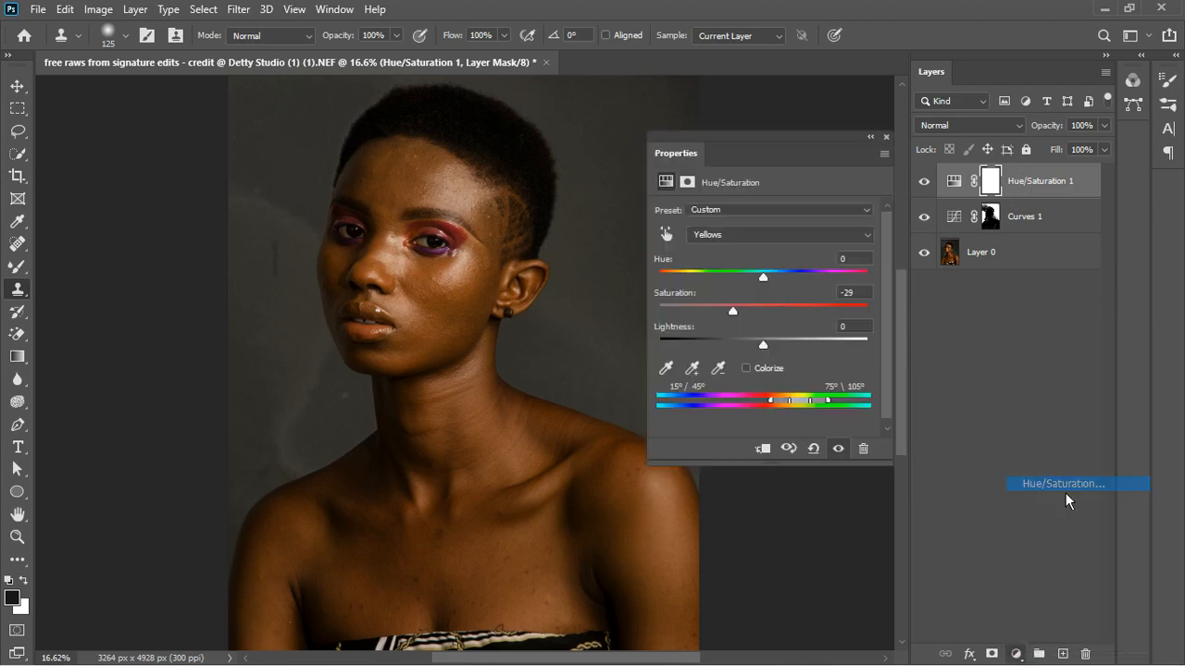
{"action": "left_click", "coordinate": [753, 238]}
{"action": "left_click", "coordinate": [754, 241]}
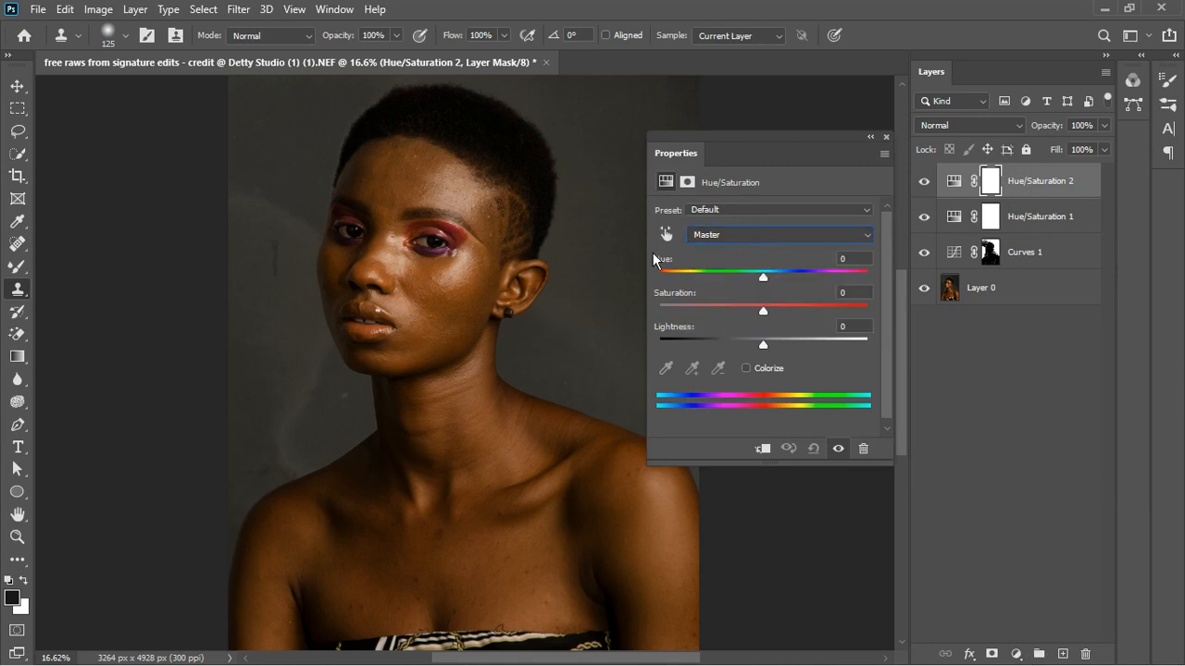
{"action": "left_click", "coordinate": [681, 242]}
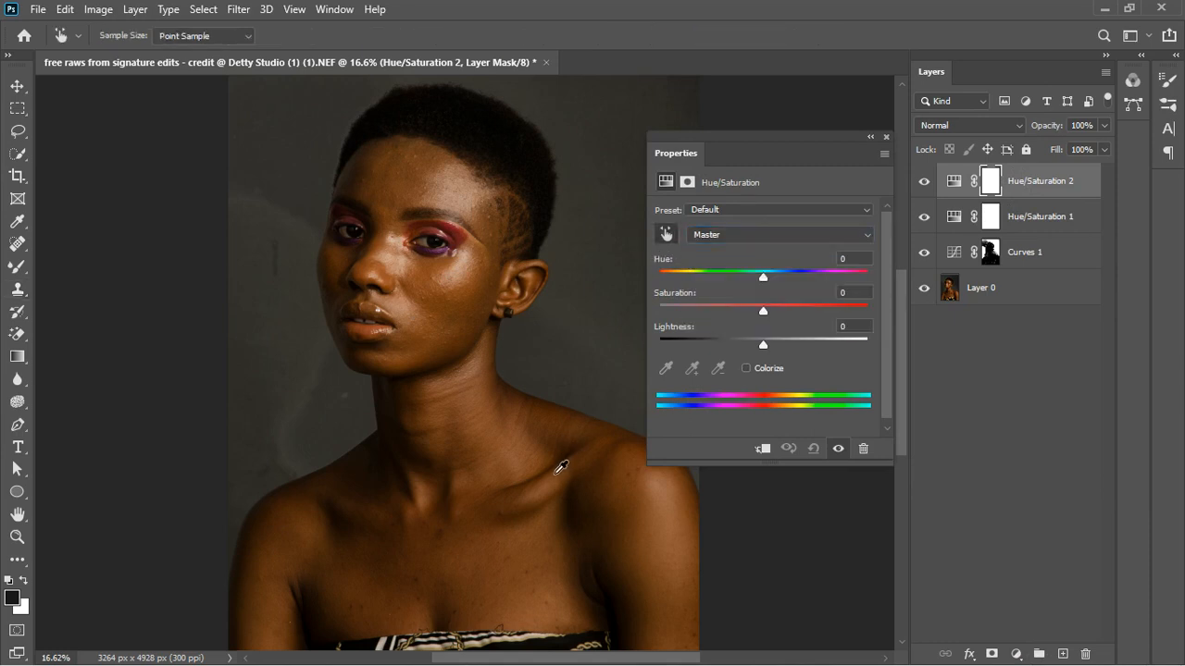
{"action": "left_click", "coordinate": [600, 500]}
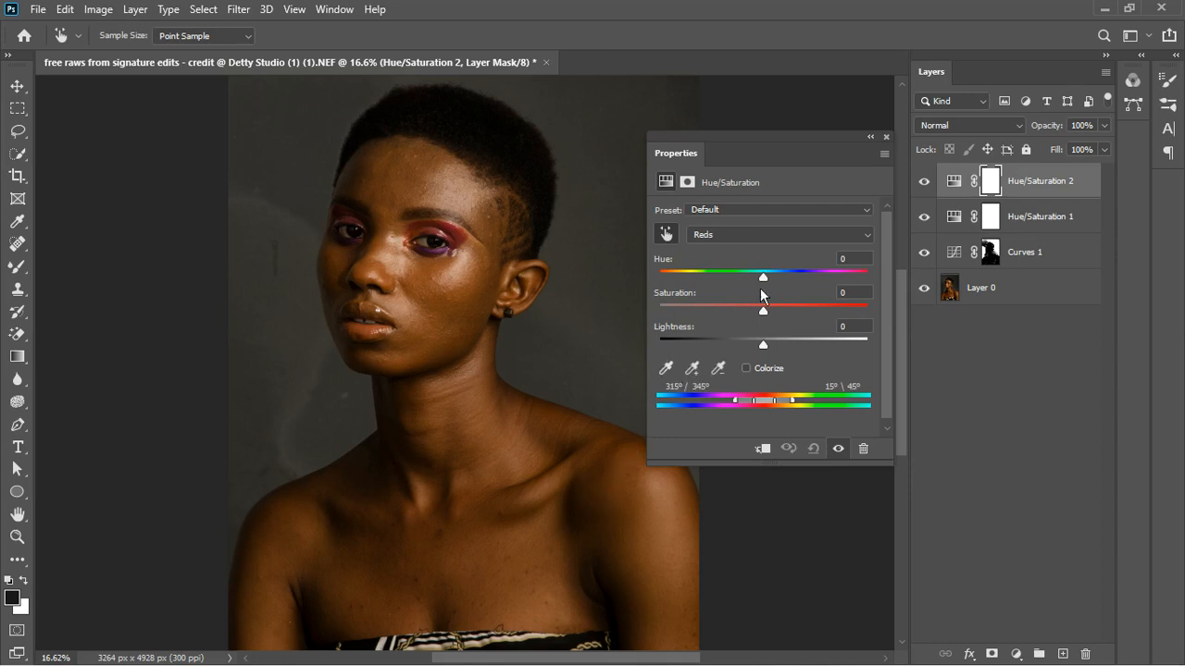
Step: Lower the Reds saturation slightly in the second Hue/Saturation layer and close its settings
{"action": "left_click_drag", "start_coordinate": [763, 311], "coordinate": [743, 328]}
{"action": "left_click_drag", "start_coordinate": [742, 329], "coordinate": [750, 330]}
{"action": "left_click", "coordinate": [886, 137]}
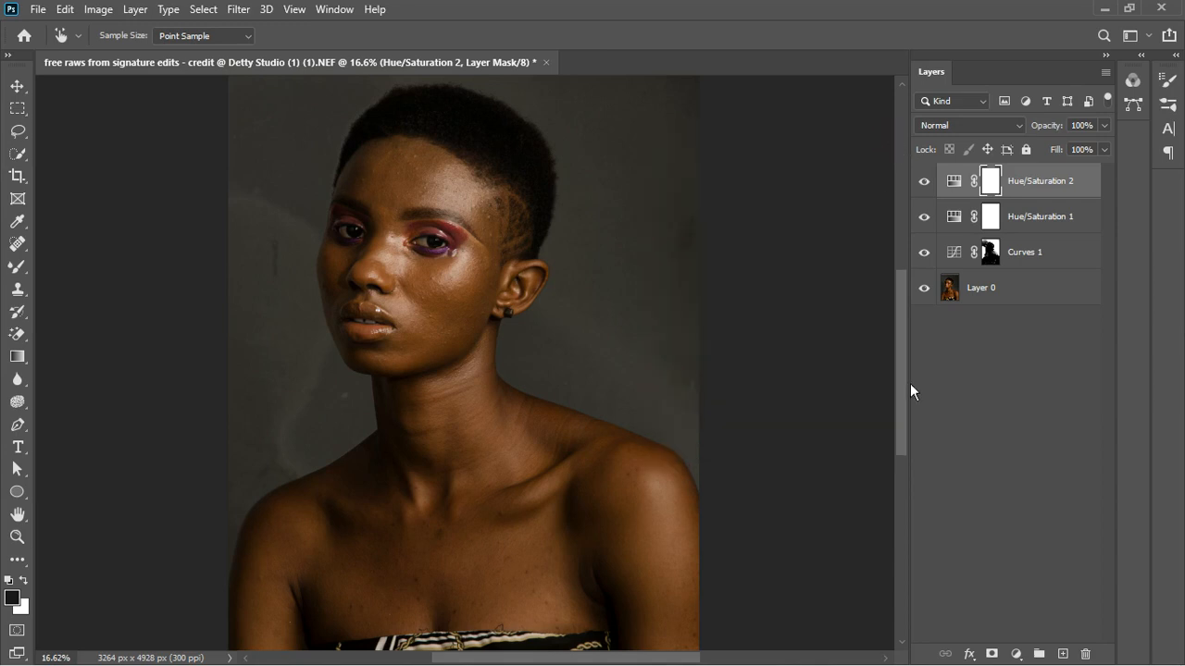
Step: Add a third Hue/Saturation adjustment layer and set its Greens saturation to -32
{"action": "left_click", "coordinate": [1016, 655]}
{"action": "left_click", "coordinate": [1042, 483]}
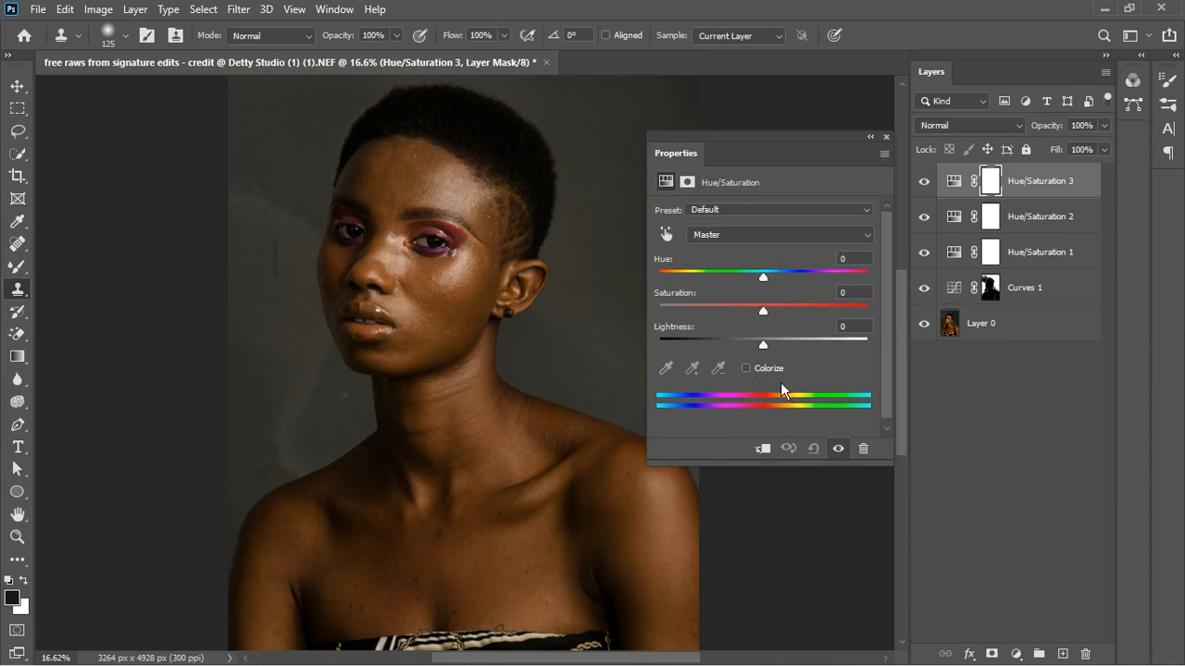
{"action": "left_click", "coordinate": [667, 239]}
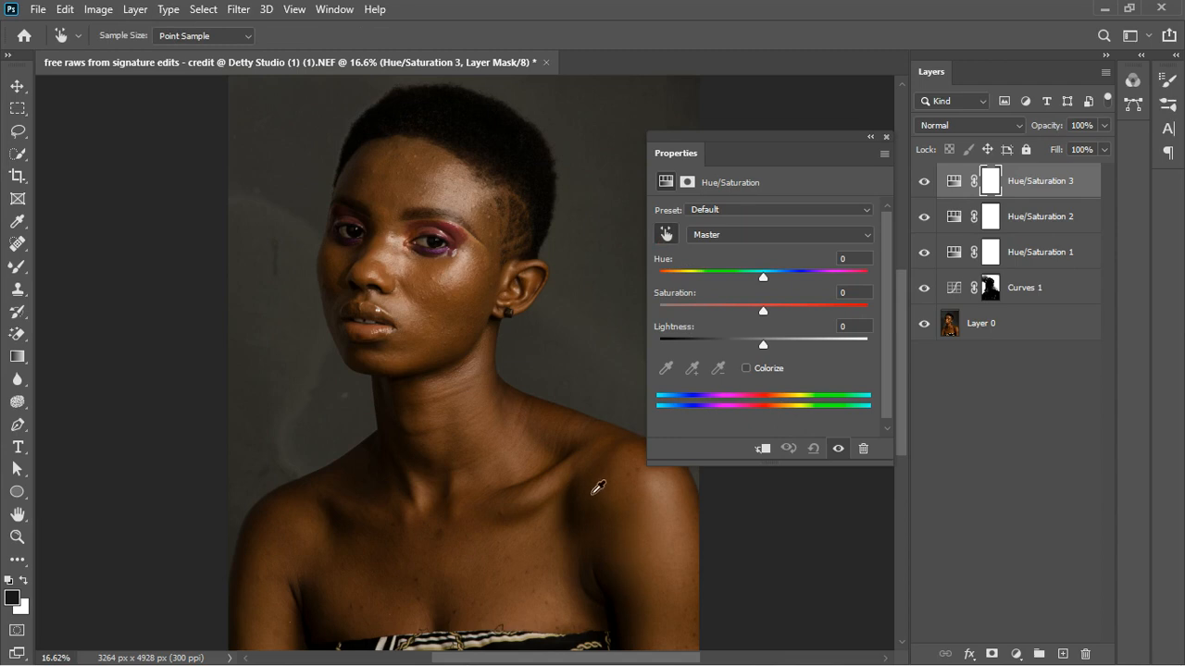
{"action": "left_click", "coordinate": [737, 237]}
{"action": "left_click", "coordinate": [732, 300]}
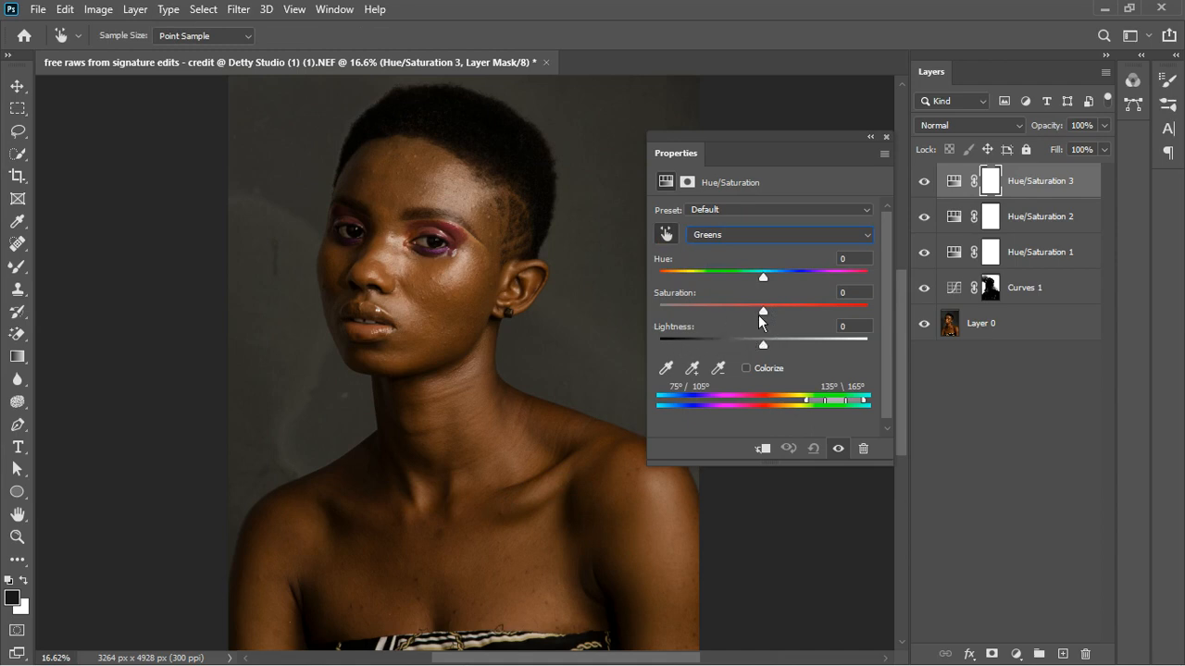
{"action": "left_click_drag", "start_coordinate": [769, 318], "coordinate": [738, 306]}
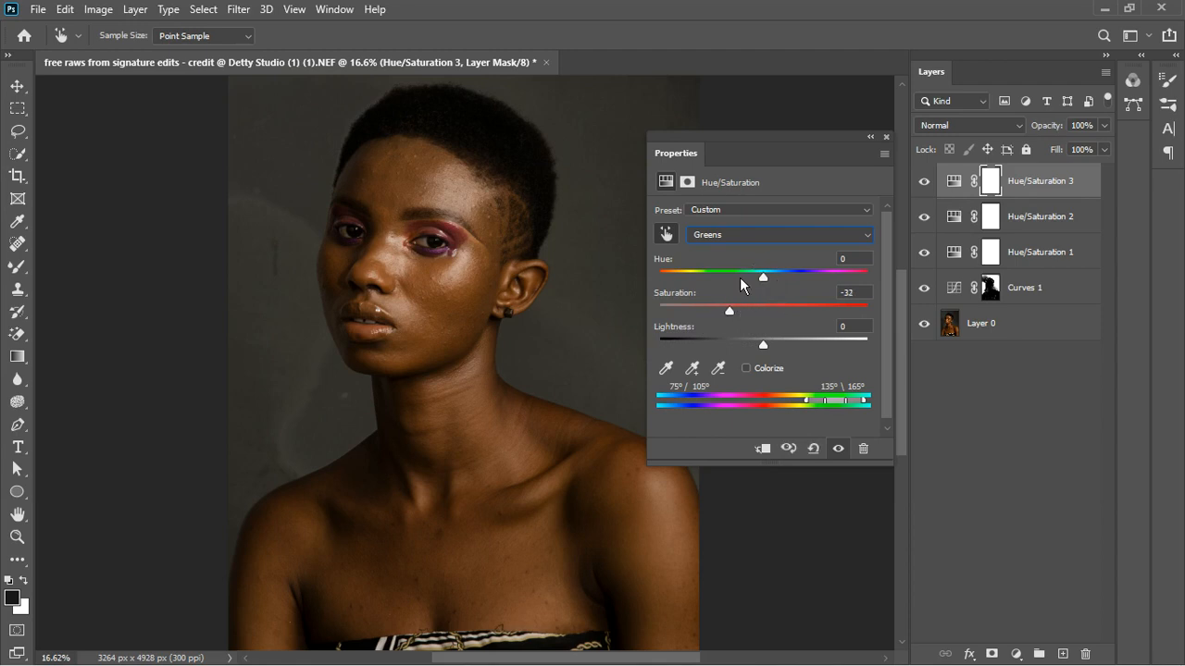
Step: Sample the shoulder skin to target the Reds and try a hue of +180 to preview the affected tones
{"action": "left_click", "coordinate": [673, 239]}
{"action": "left_click", "coordinate": [589, 510]}
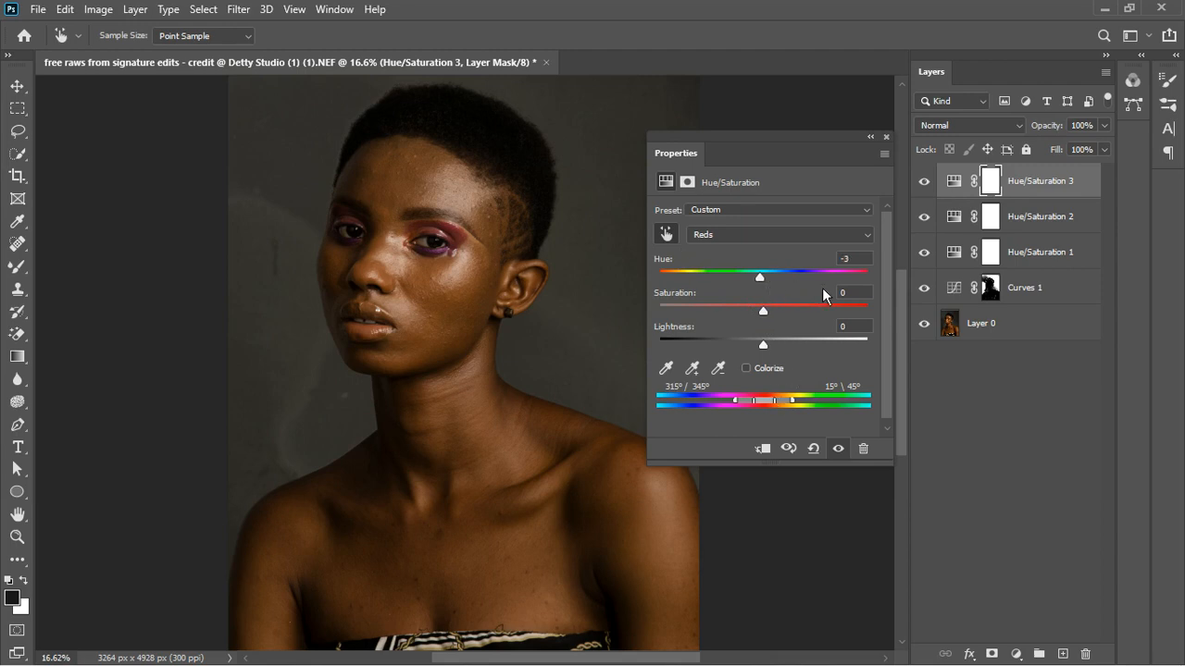
{"action": "left_click_drag", "start_coordinate": [822, 274], "coordinate": [875, 276]}
{"action": "left_click", "coordinate": [800, 238]}
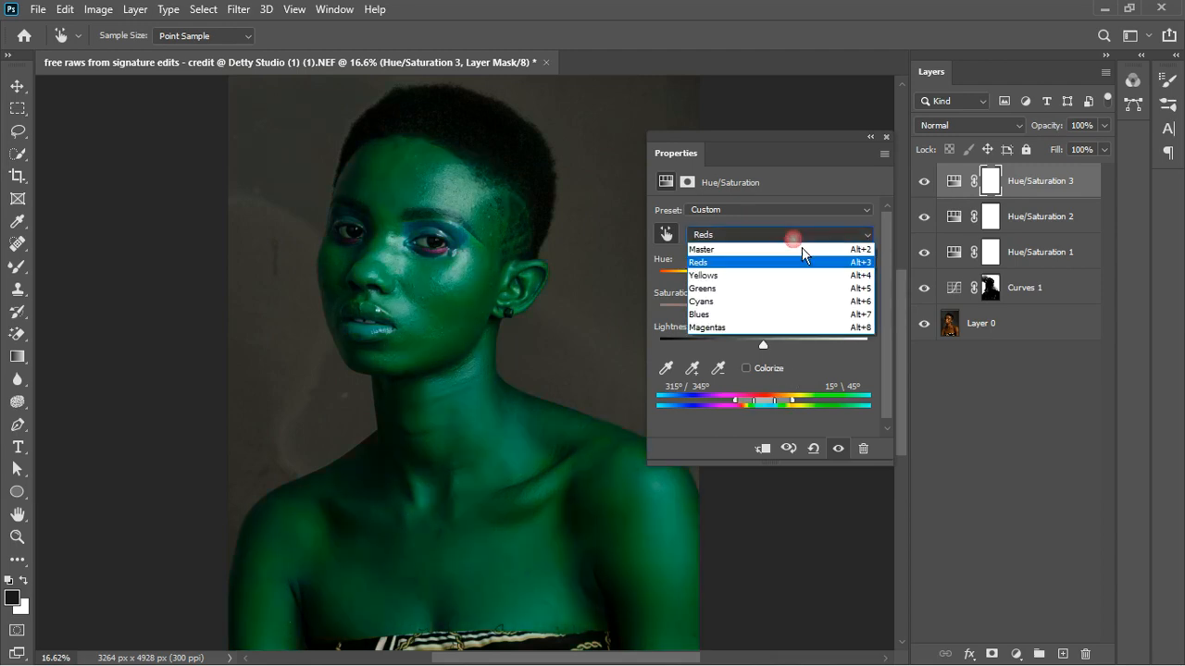
{"action": "left_click", "coordinate": [798, 239]}
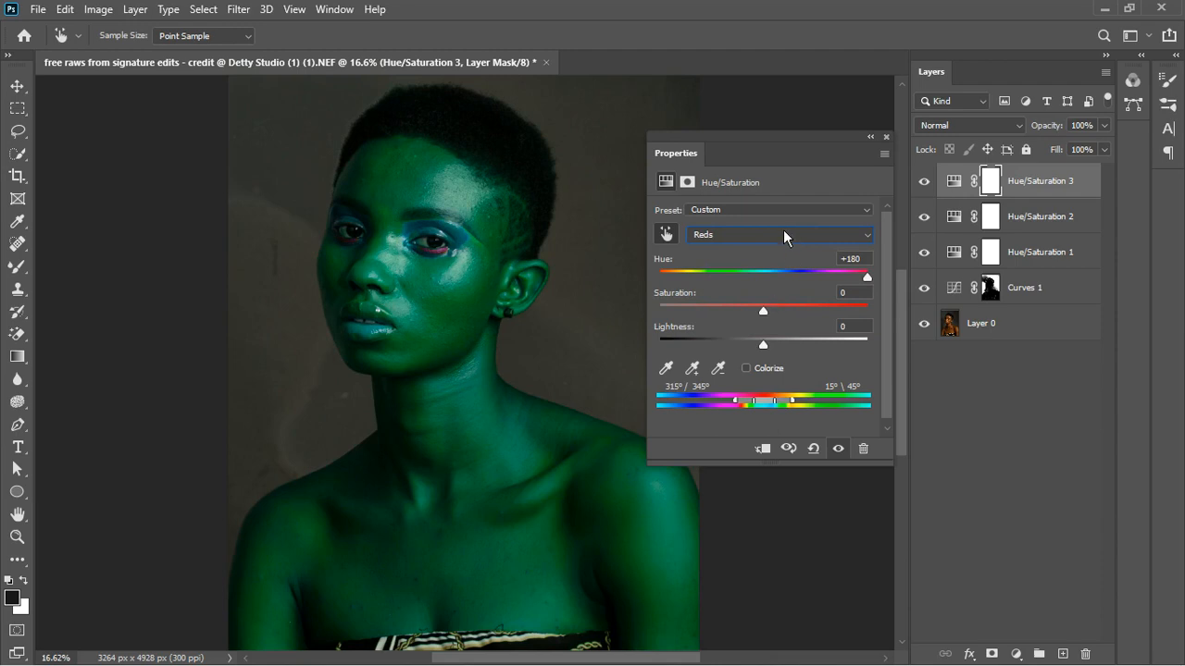
Step: Shift the Yellows range to 24°/53° and 84°/113°, with hue 0 and saturation -25, in the third Hue/Saturation layer
{"action": "left_click_drag", "start_coordinate": [775, 408], "coordinate": [817, 407]}
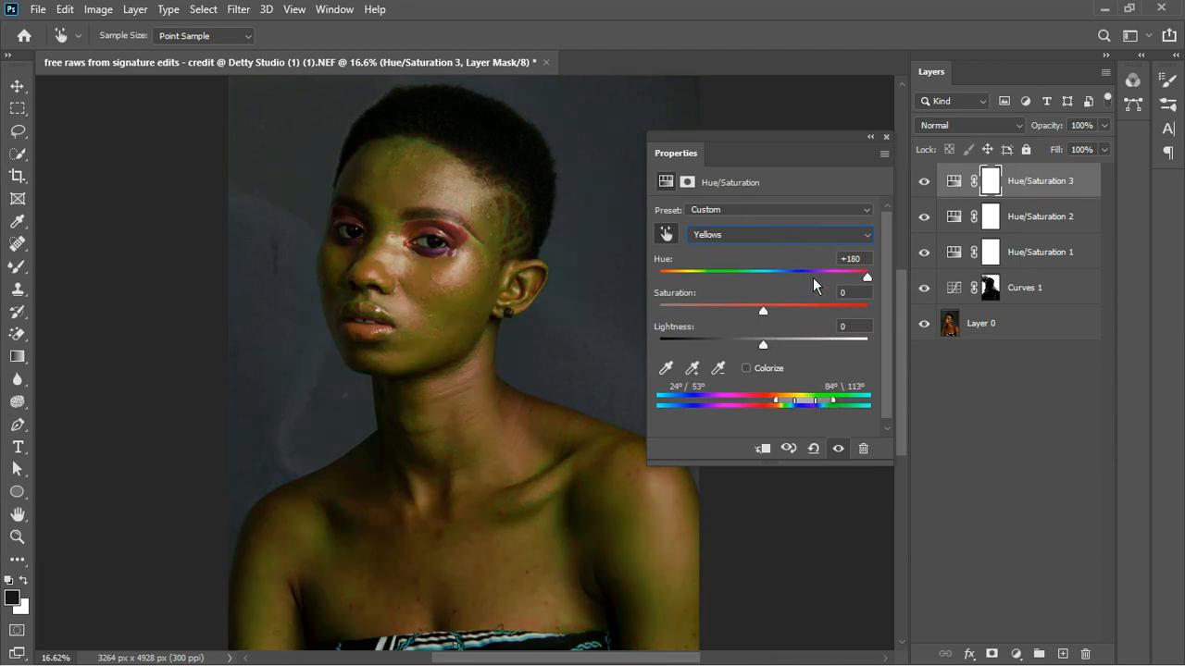
{"action": "left_click", "coordinate": [859, 260]}
{"action": "type", "text": "0"}
{"action": "left_click_drag", "start_coordinate": [770, 320], "coordinate": [749, 324]}
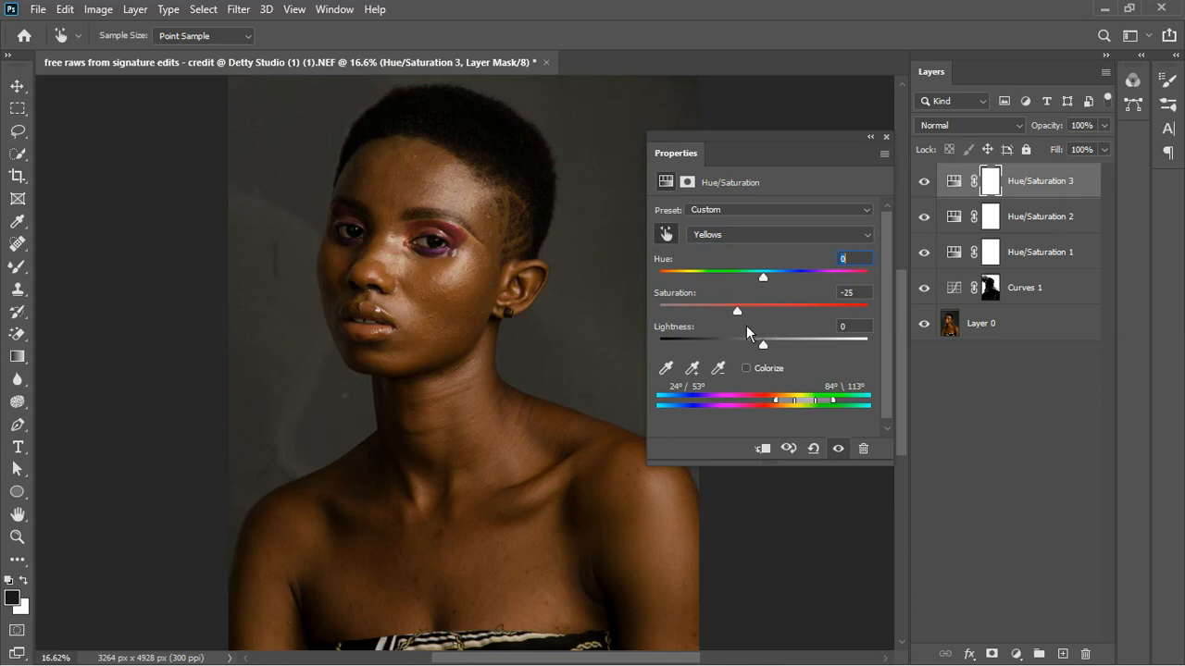
Step: Compare the portrait with and without the third Hue/Saturation layer, fine-tune its hue and close its settings
{"action": "left_click", "coordinate": [841, 450]}
{"action": "left_click", "coordinate": [844, 450]}
{"action": "mouse_move", "coordinate": [772, 286]}
{"action": "left_mouse_down"}
{"action": "mouse_move", "coordinate": [758, 287]}
{"action": "mouse_move", "coordinate": [788, 280]}
{"action": "mouse_move", "coordinate": [750, 291]}
{"action": "left_mouse_up"}
{"action": "key", "text": "Up"}
{"action": "key", "text": "Up"}
{"action": "key", "text": "Up"}
{"action": "left_click", "coordinate": [887, 138]}
{"action": "key", "text": "s"}
Step: Fine-tune the Master hue of the Hue/Saturation 2 layer in single-unit increments, checking the skin tone, and close its settings
{"action": "double_click", "coordinate": [955, 216]}
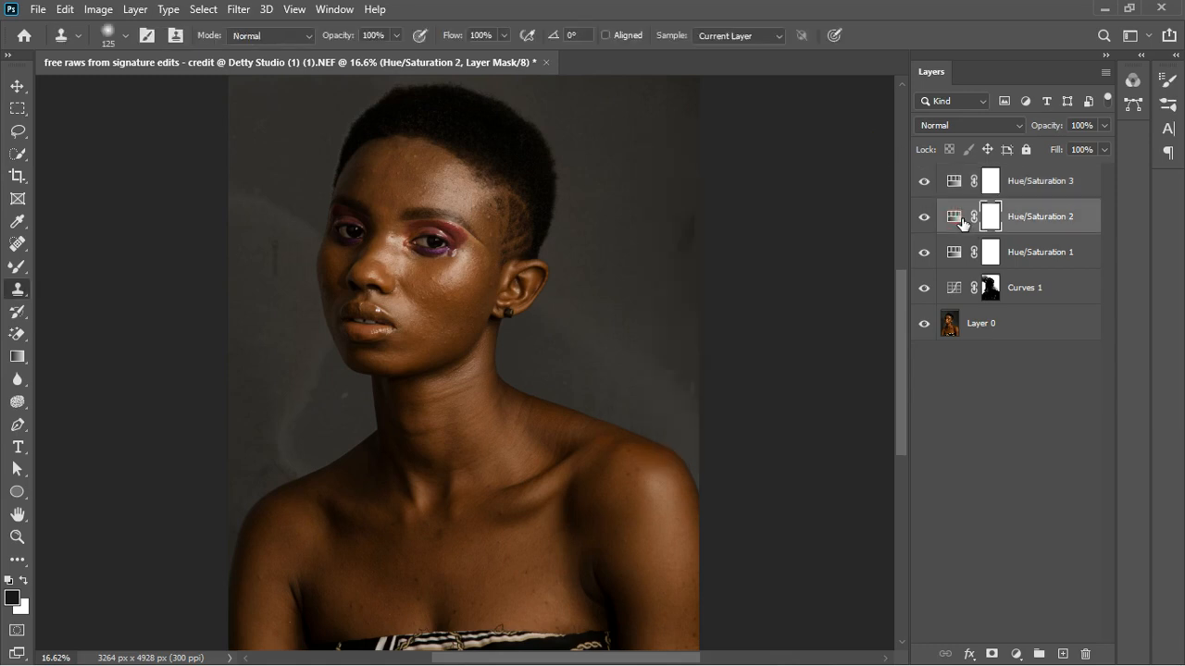
{"action": "key", "text": "Up"}
{"action": "key", "text": "Up"}
{"action": "key", "text": "Up"}
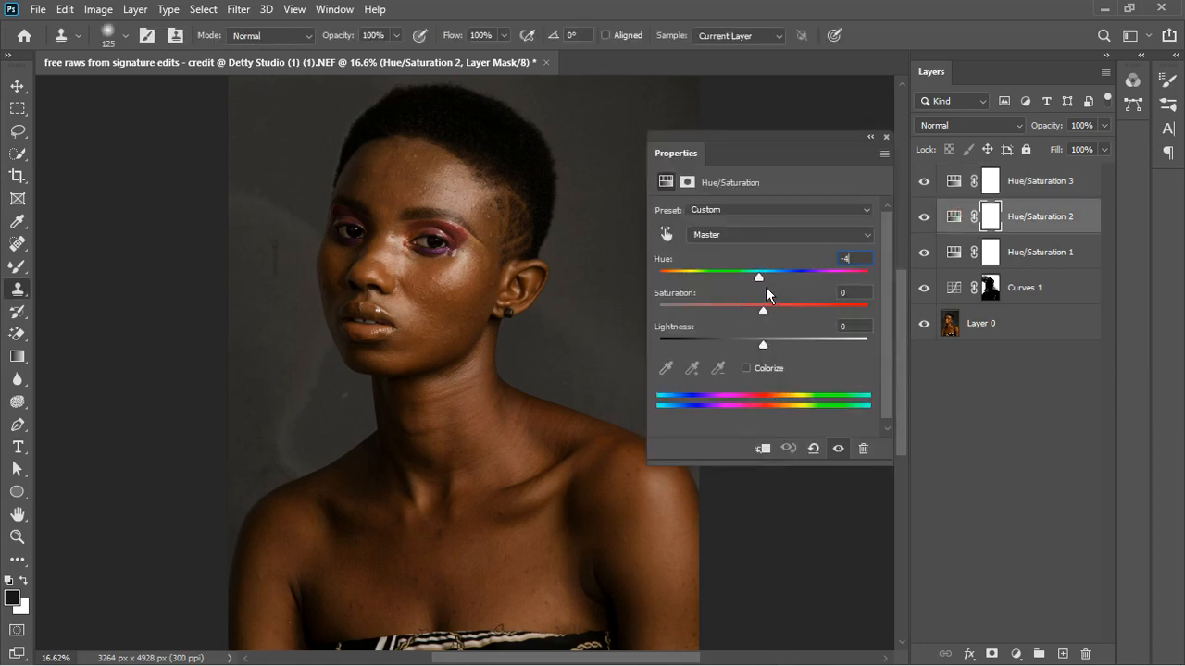
{"action": "key", "text": "Up"}
{"action": "key", "text": "Up"}
{"action": "key", "text": "Up"}
{"action": "key", "text": "Up"}
{"action": "key", "text": "Up"}
{"action": "key", "text": "Up"}
{"action": "key", "text": "Down"}
{"action": "key", "text": "Down"}
{"action": "key", "text": "Down"}
{"action": "key", "text": "Down"}
{"action": "key", "text": "Down"}
{"action": "key", "text": "Up"}
{"action": "key", "text": "Up"}
{"action": "key", "text": "Up"}
{"action": "left_click", "coordinate": [886, 137]}
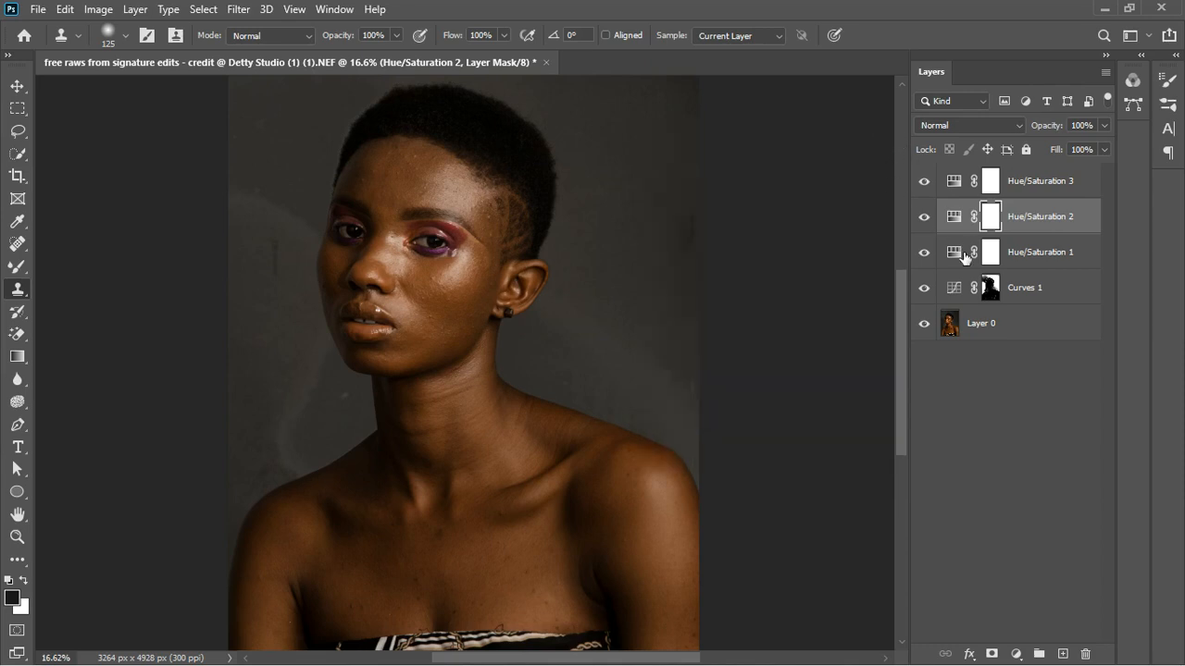
Step: Shift the Master hue of the Hue/Saturation 1 layer slightly below zero to warm the skin and close its settings
{"action": "double_click", "coordinate": [962, 256]}
{"action": "key", "text": "Up"}
{"action": "key", "text": "Up"}
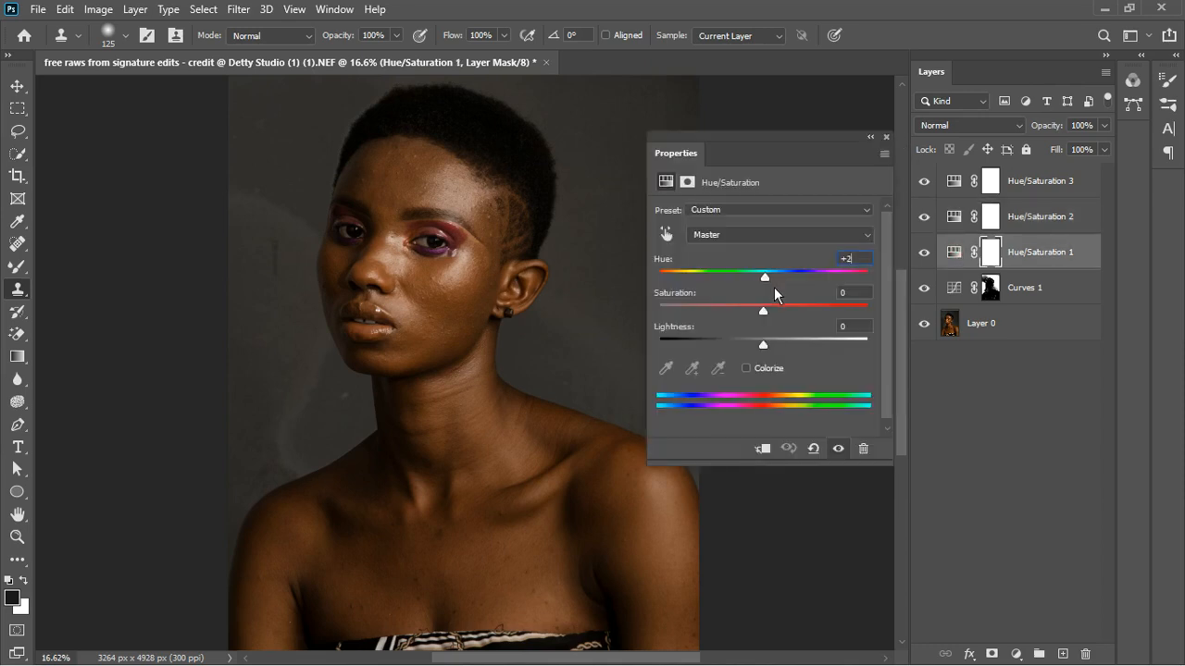
{"action": "key", "text": "Down"}
{"action": "key", "text": "Down"}
{"action": "key", "text": "Down"}
{"action": "key", "text": "Down"}
{"action": "key", "text": "Down"}
{"action": "key", "text": "Down"}
{"action": "key", "text": "Down"}
{"action": "left_click", "coordinate": [886, 137]}
Step: Group the three Hue/Saturation layers and compare the portrait with and without the group, leaving it visible
{"action": "scroll", "coordinate": [510, 357], "scroll_direction": "down", "scroll_amount": 2}
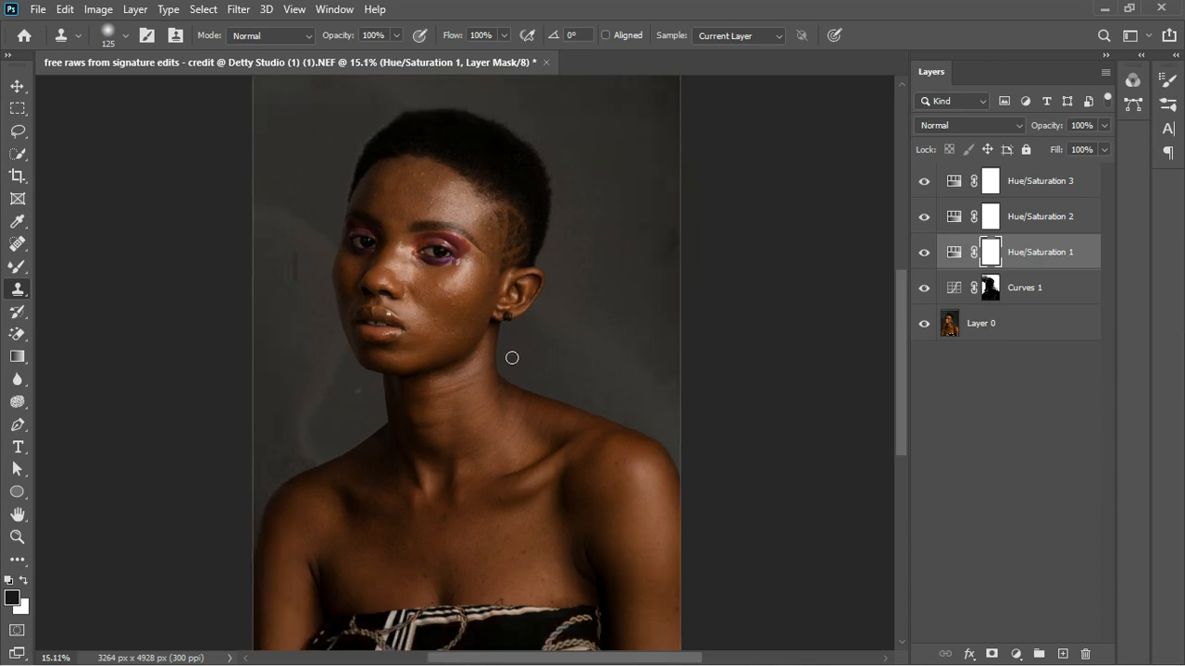
{"action": "left_click", "coordinate": [1044, 182], "text": "shift"}
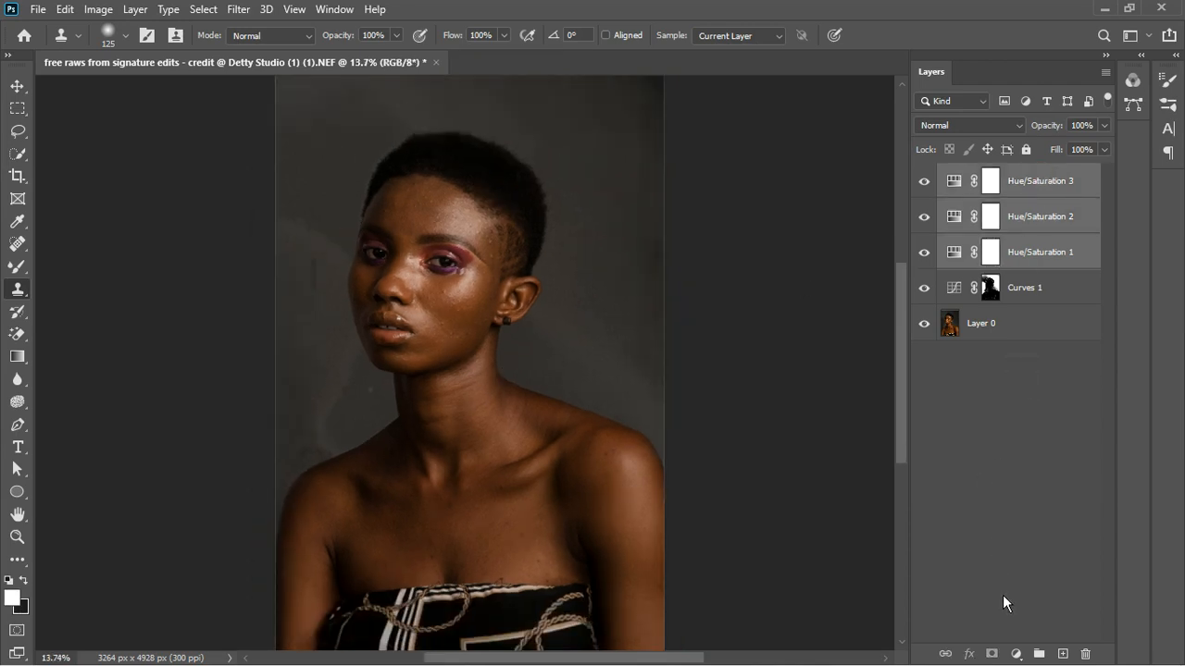
{"action": "left_click", "coordinate": [1039, 654]}
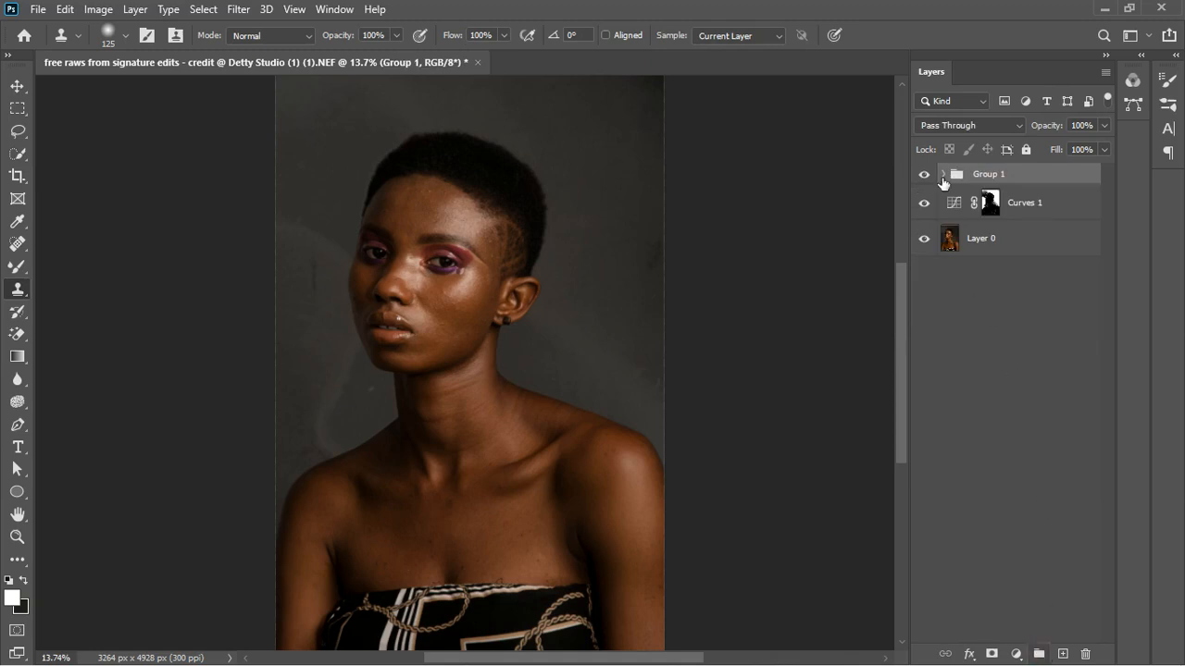
{"action": "left_click", "coordinate": [925, 175]}
{"action": "left_click", "coordinate": [925, 175]}
Step: Stamp all visible layers into a new merged layer on top and duplicate it twice
{"action": "key", "text": "ctrl+shift+alt+e"}
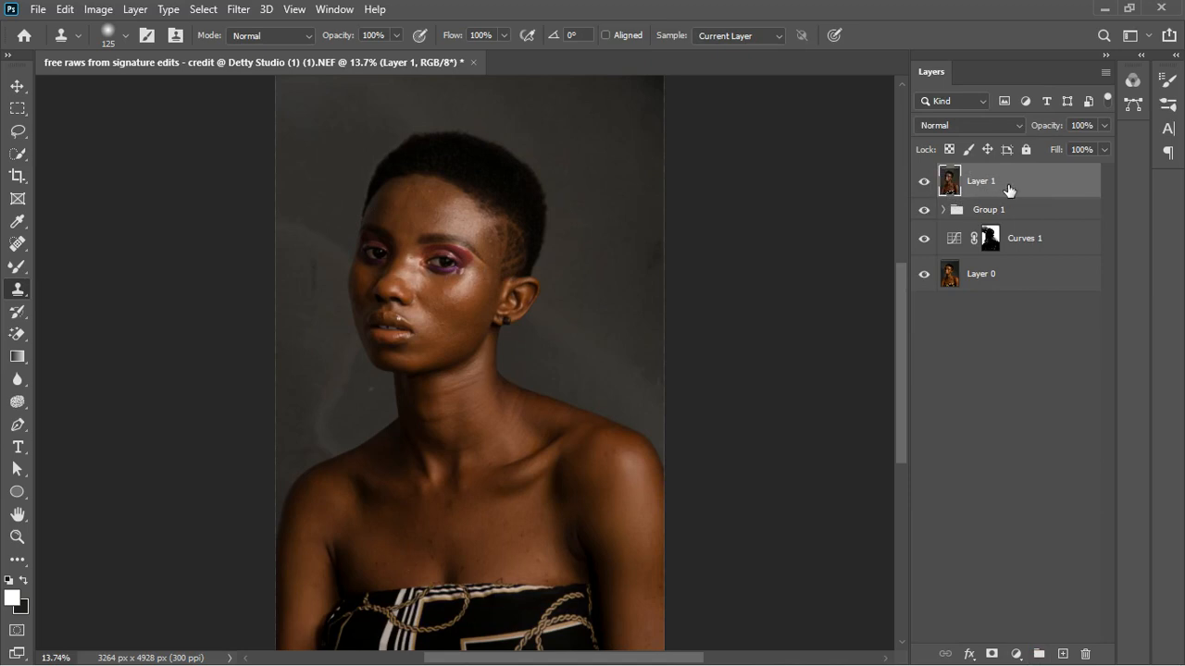
{"action": "key", "text": "ctrl+j"}
{"action": "key", "text": "ctrl+j"}
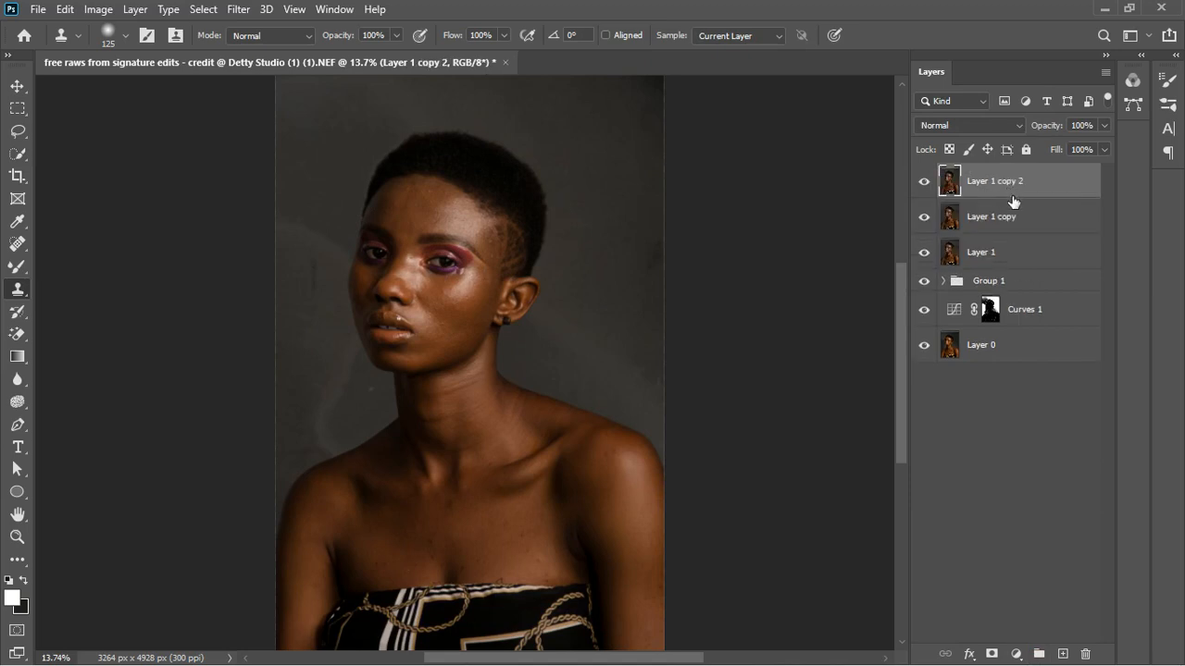
Step: Rename the lower of the two duplicated layers as color
{"action": "double_click", "coordinate": [1004, 220]}
{"action": "type", "text": "color"}
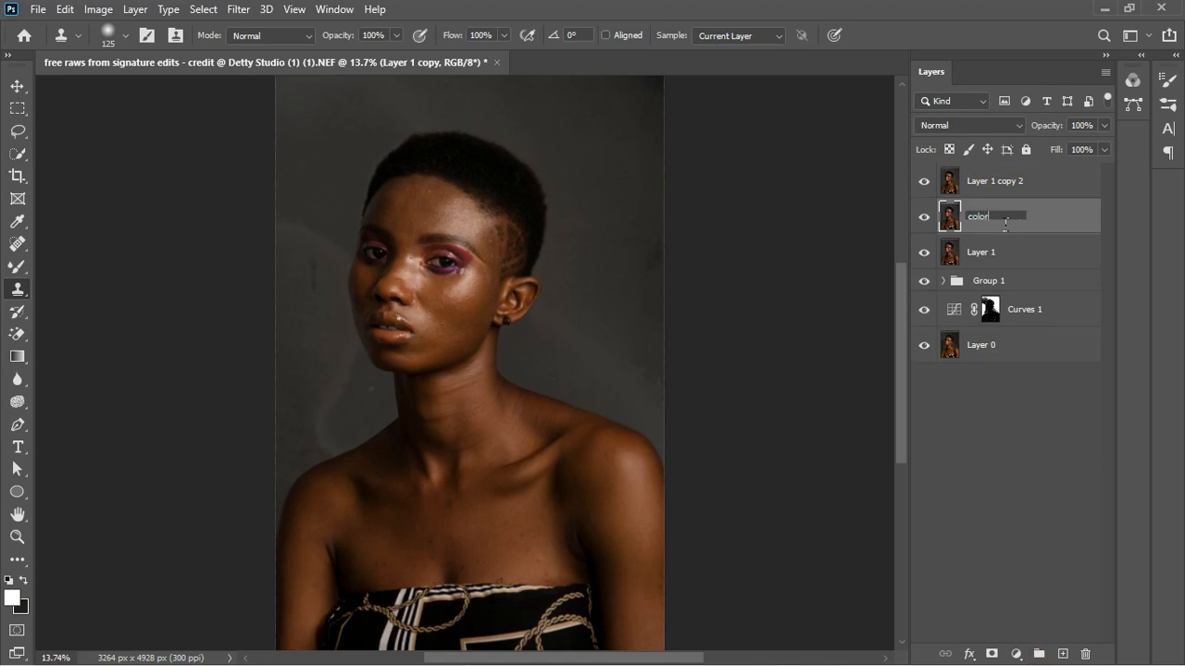
{"action": "key", "text": "Return"}
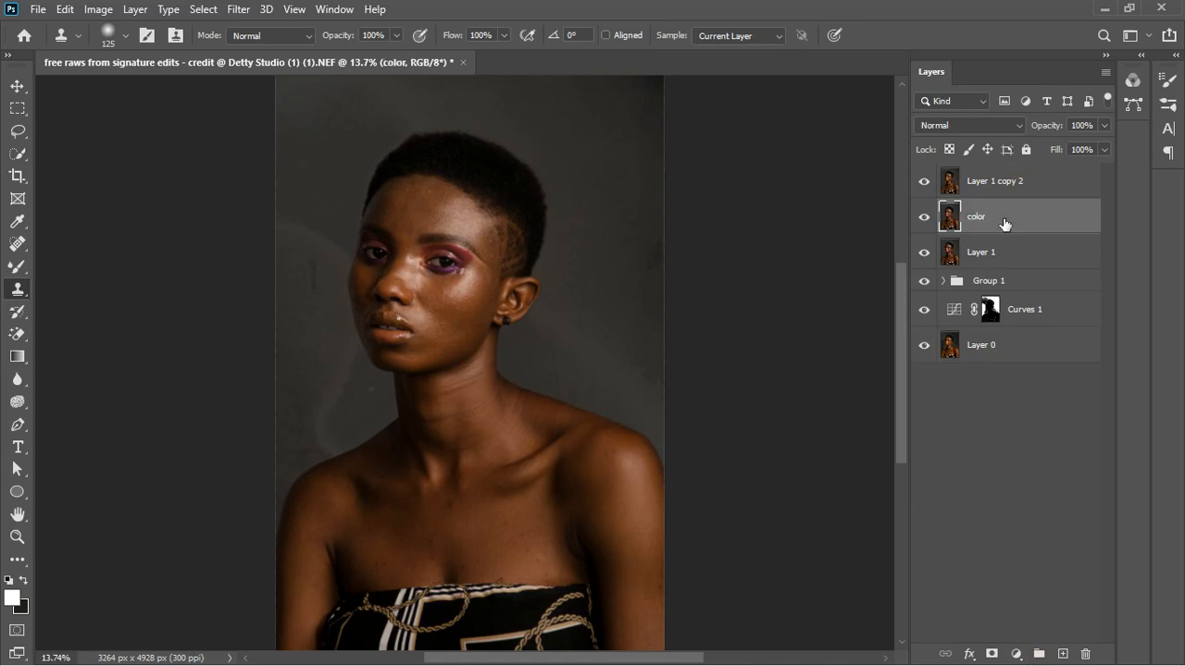
Step: Rename the topmost duplicated layer as texture
{"action": "double_click", "coordinate": [1013, 189]}
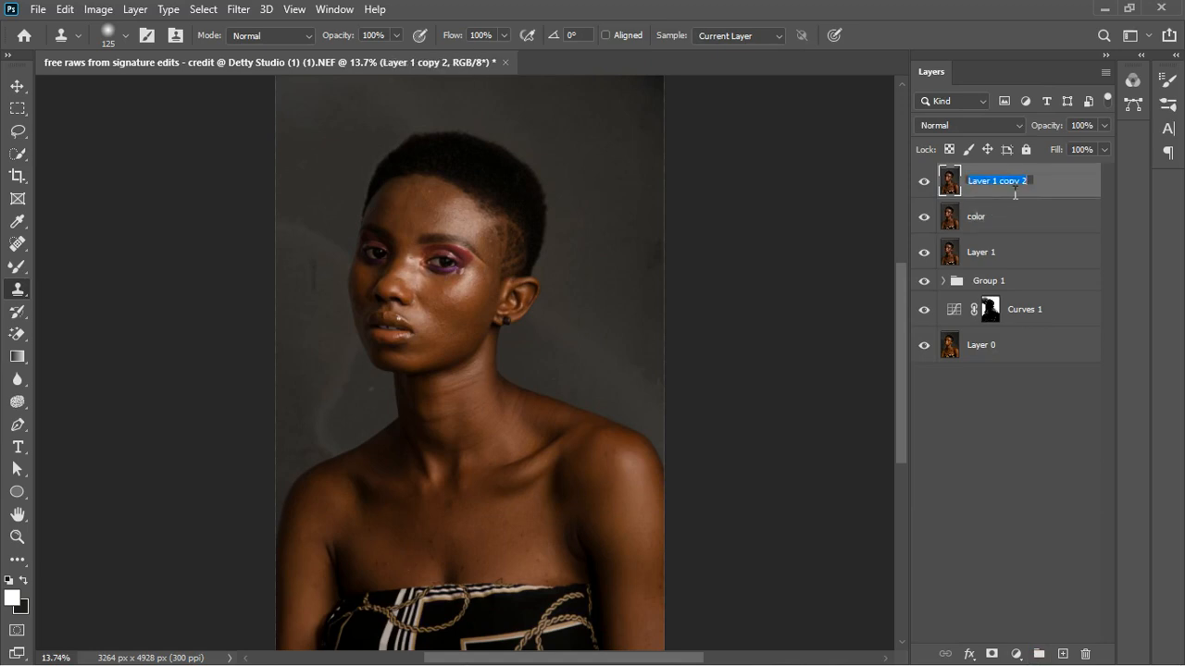
{"action": "type", "text": "texture"}
{"action": "key", "text": "Return"}
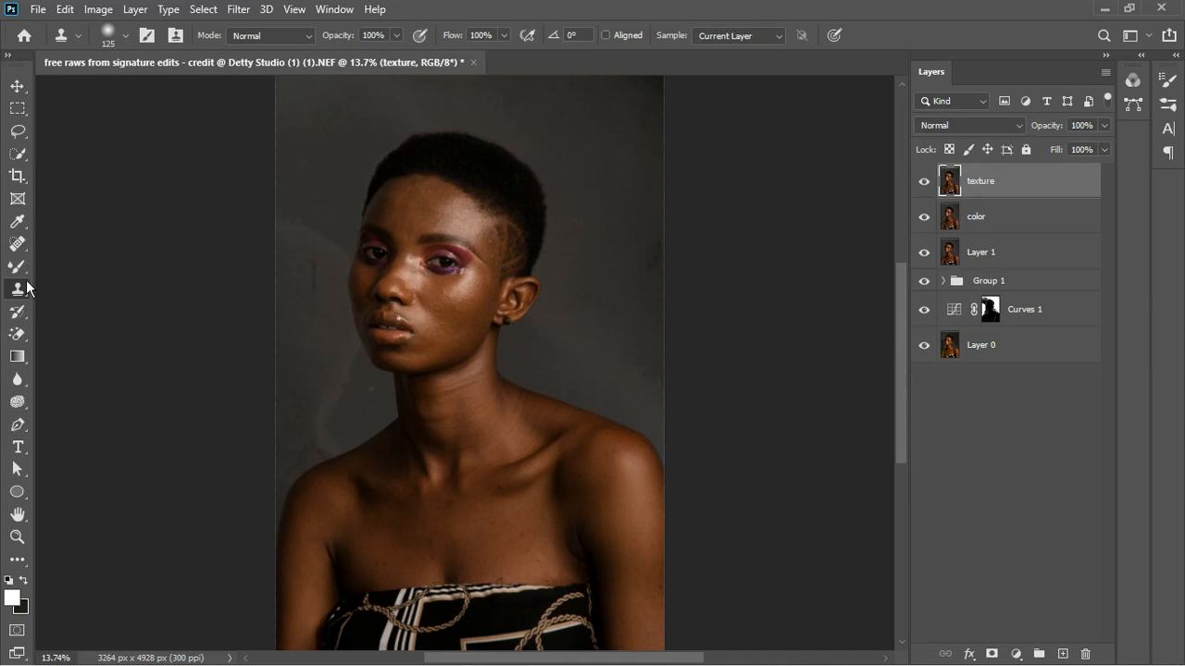
{"action": "left_click", "coordinate": [18, 86]}
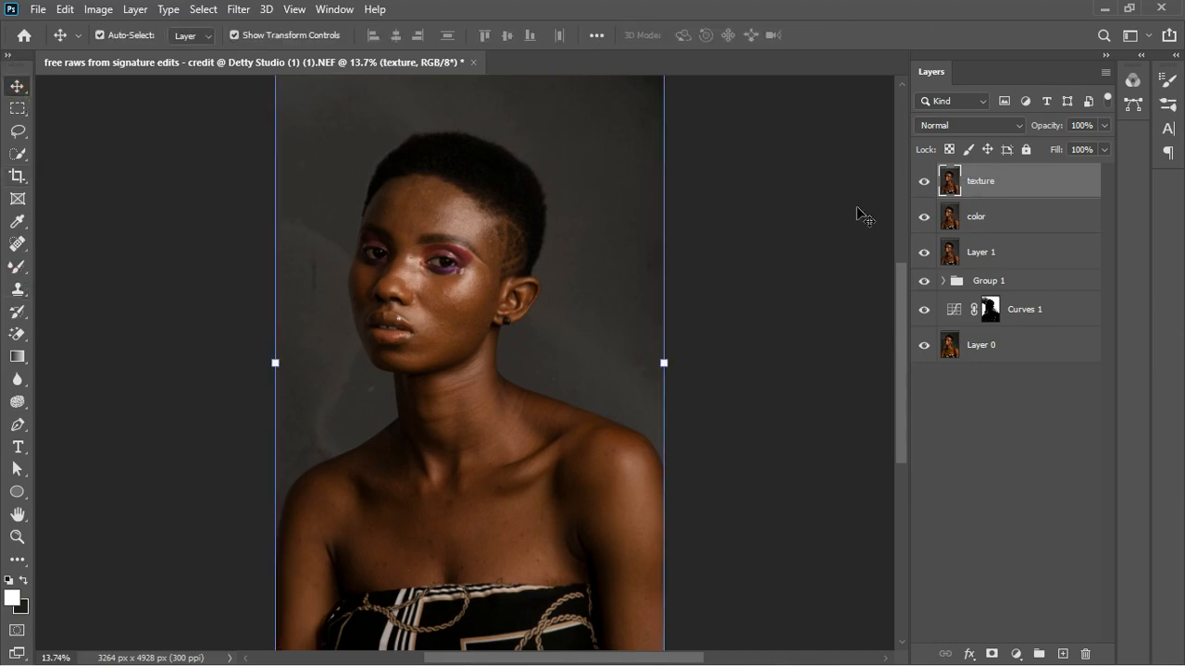
Step: Hide the texture layer and apply a Gaussian Blur to the color layer, raising the radius until the fine skin detail is smoothed out
{"action": "left_click", "coordinate": [923, 182]}
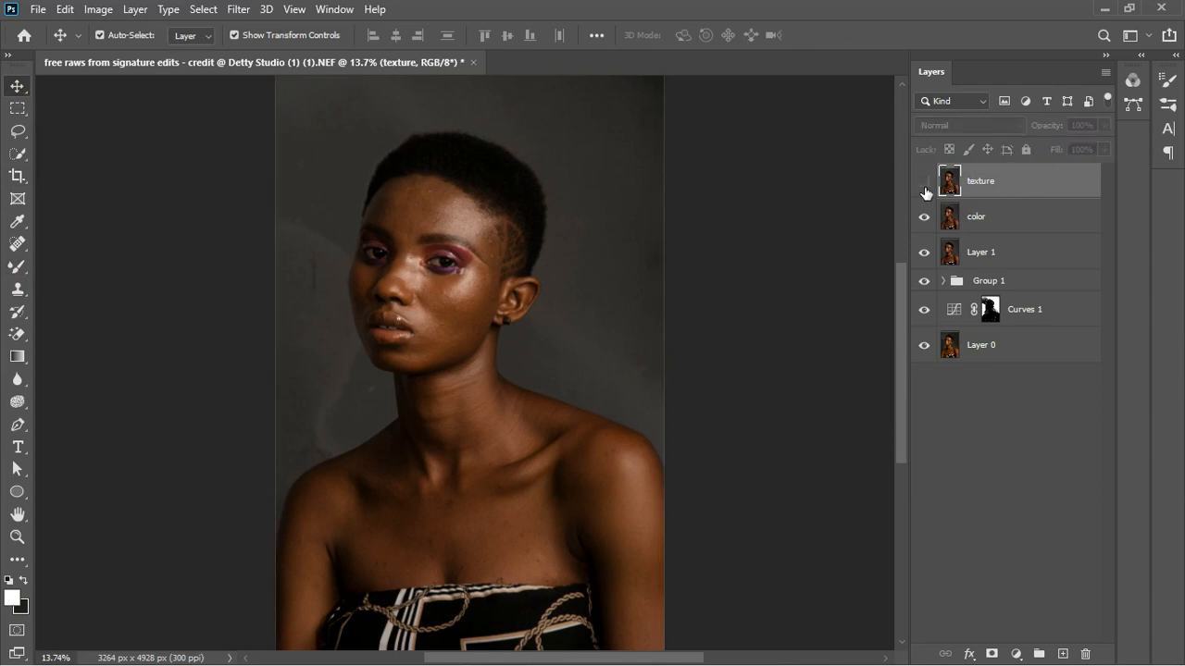
{"action": "left_click", "coordinate": [1087, 216]}
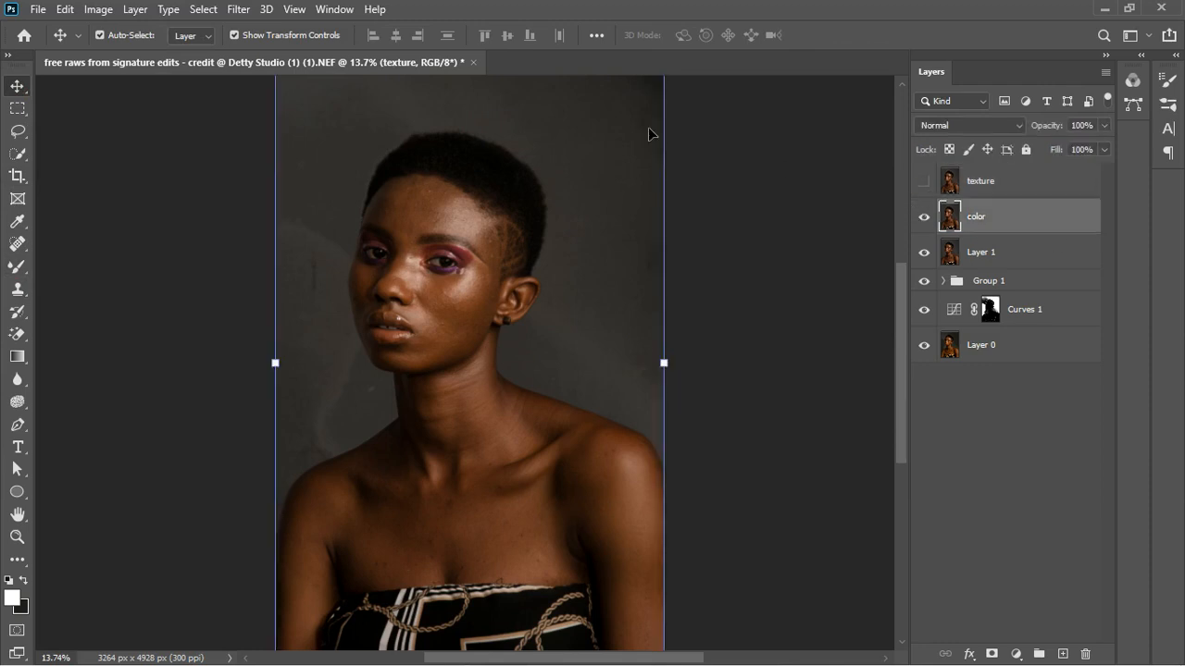
{"action": "left_click", "coordinate": [221, 11]}
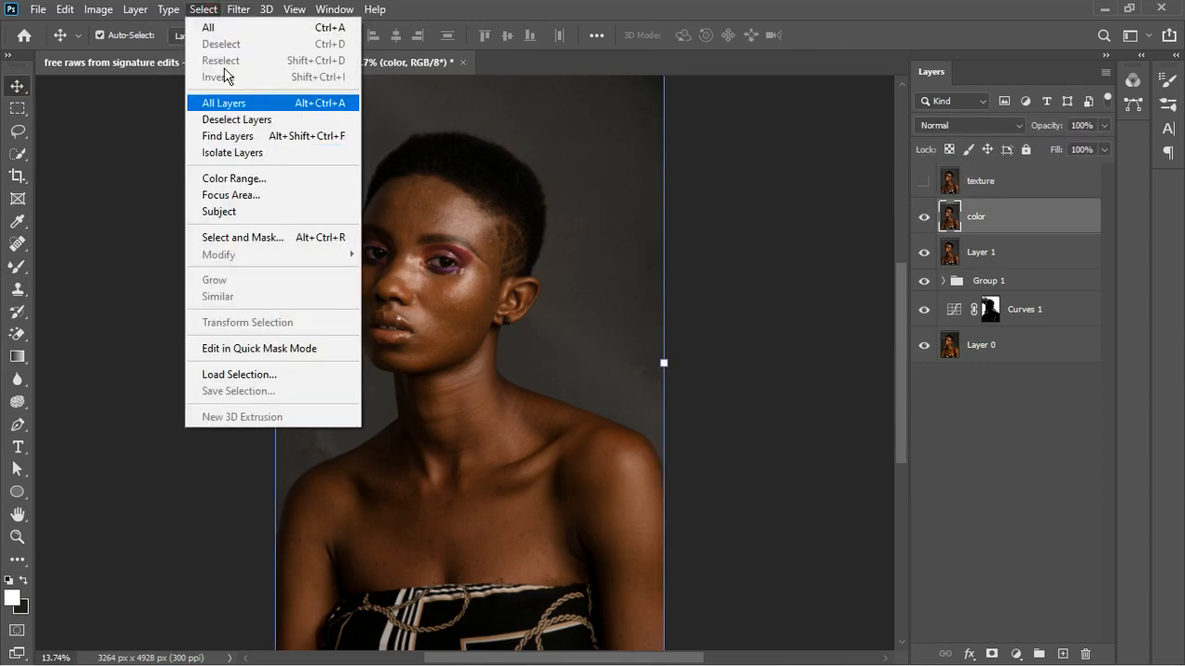
{"action": "mouse_move", "coordinate": [238, 9]}
{"action": "mouse_move", "coordinate": [283, 208]}
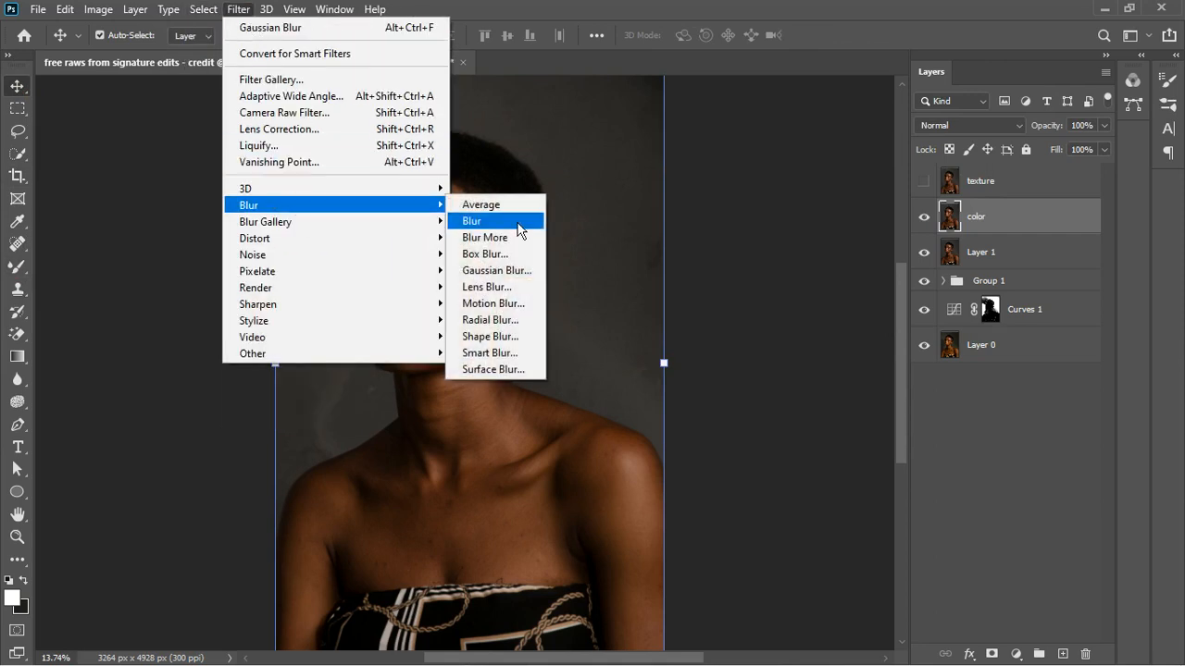
{"action": "left_click", "coordinate": [495, 273]}
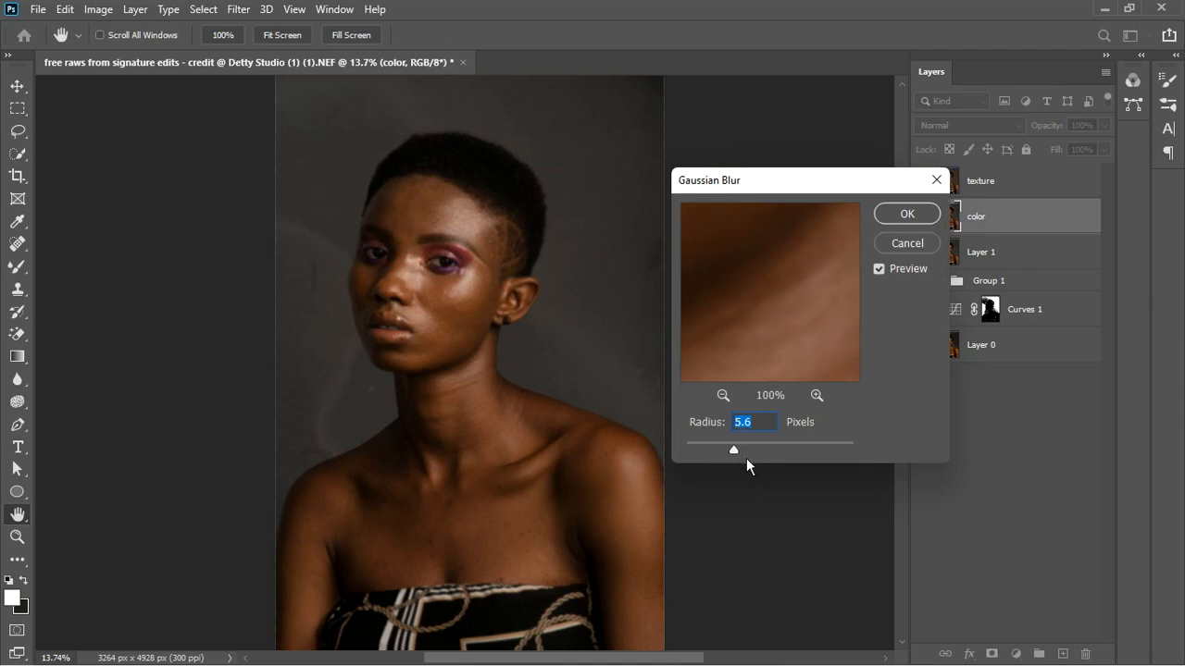
{"action": "left_click_drag", "start_coordinate": [746, 459], "coordinate": [755, 457]}
{"action": "left_click_drag", "start_coordinate": [762, 455], "coordinate": [766, 455]}
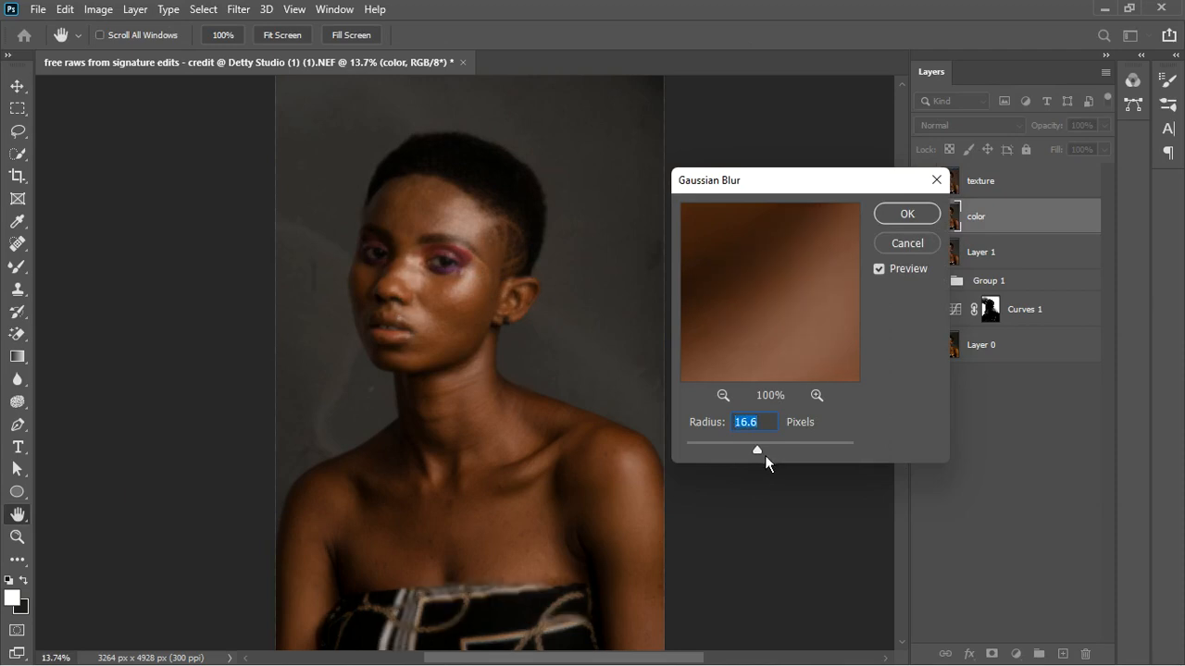
{"action": "left_click_drag", "start_coordinate": [764, 458], "coordinate": [767, 461]}
{"action": "key", "text": "Return"}
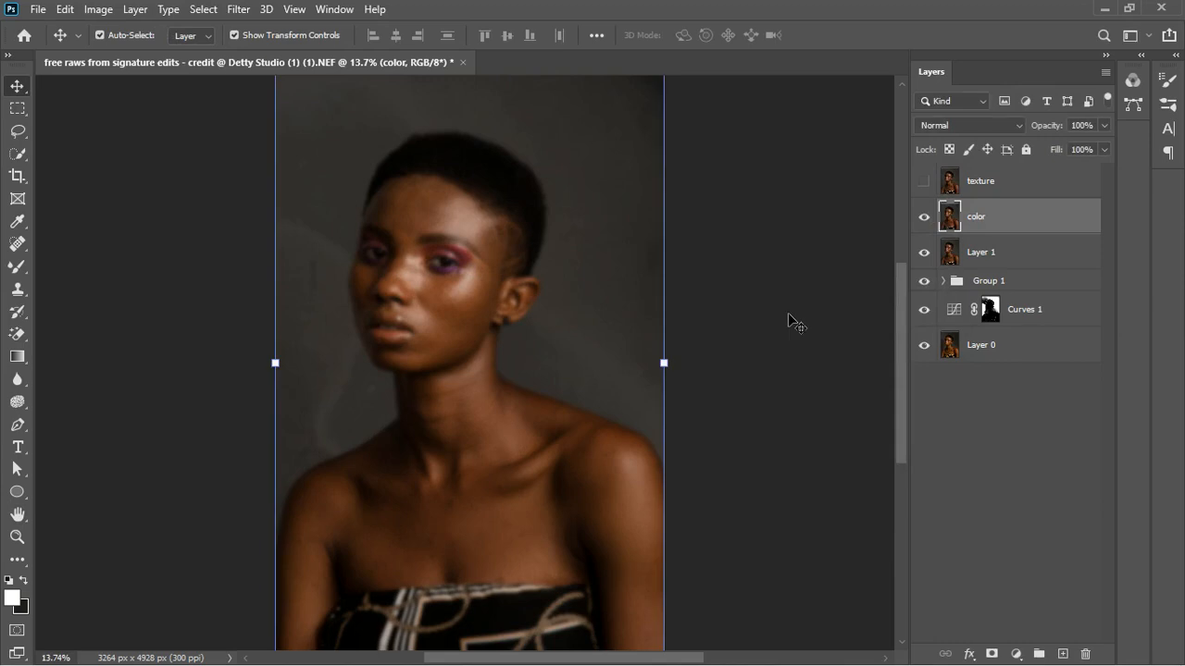
Step: Show the texture layer and use Apply Image on it with the color layer's RGB channel, Subtract blending, scale 2 and offset 128
{"action": "left_click", "coordinate": [1019, 192]}
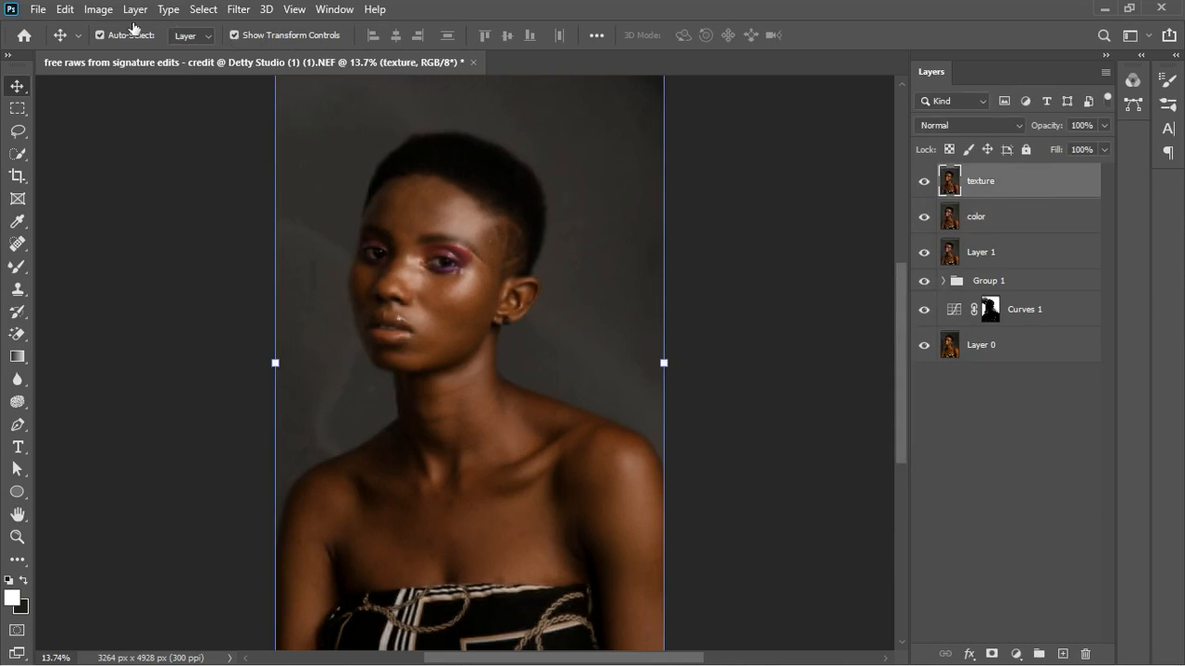
{"action": "left_click", "coordinate": [98, 9]}
{"action": "left_click", "coordinate": [152, 262]}
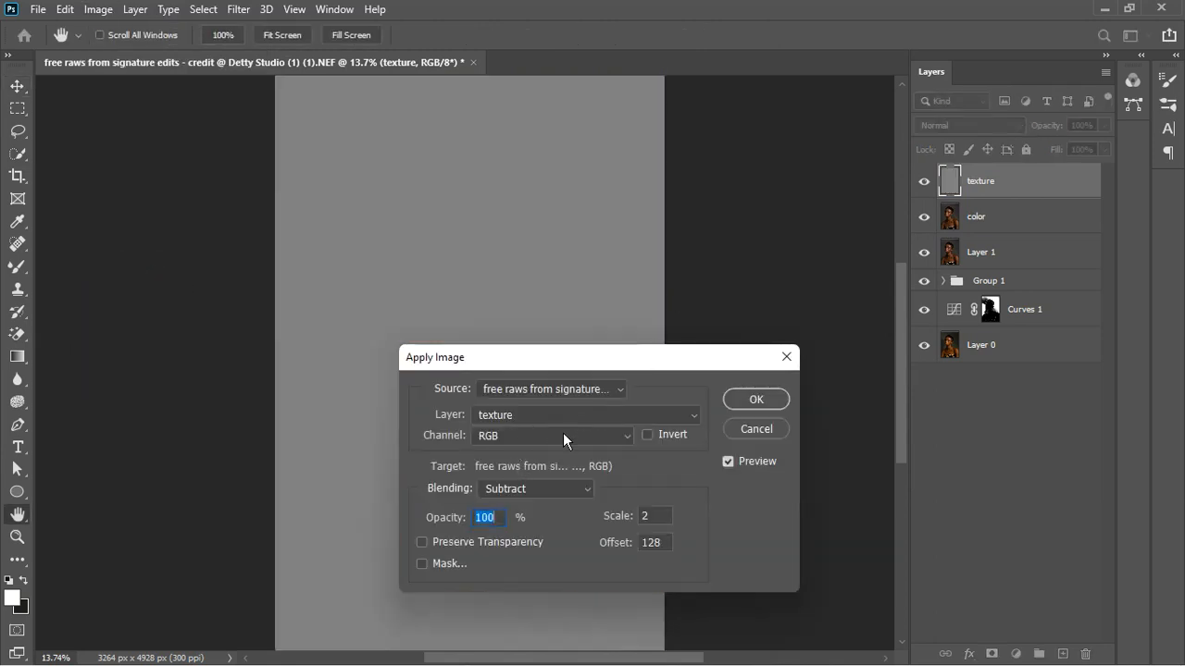
{"action": "left_click", "coordinate": [523, 500]}
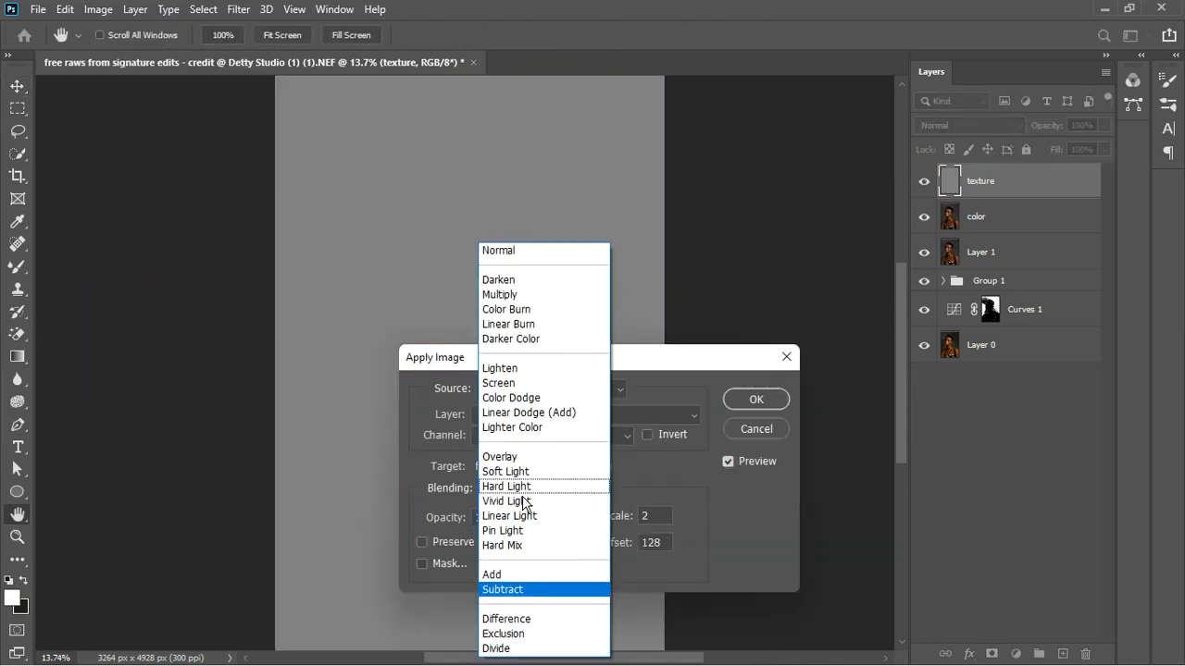
{"action": "left_click", "coordinate": [529, 594]}
{"action": "left_click", "coordinate": [557, 421]}
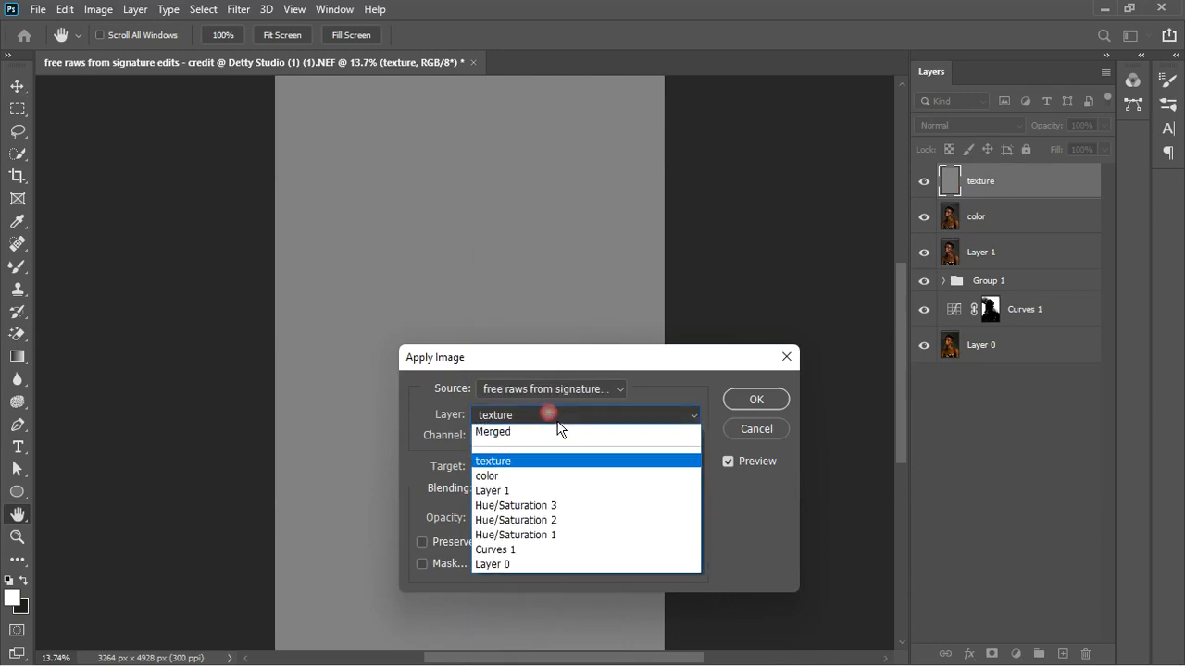
{"action": "left_click", "coordinate": [526, 473]}
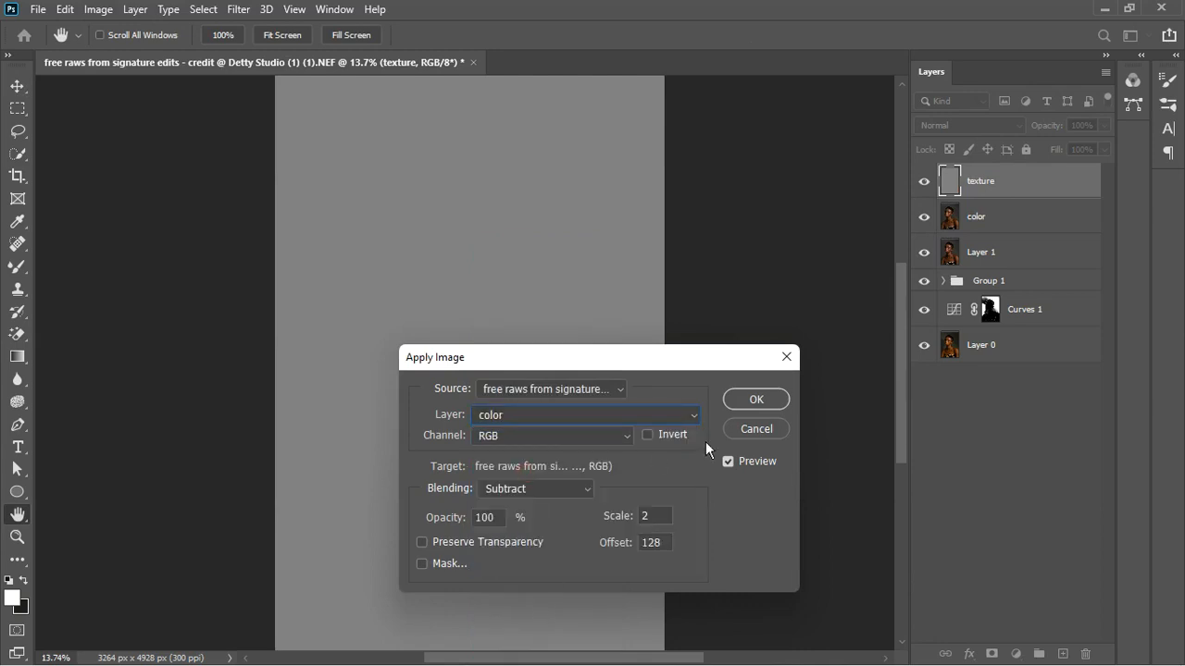
{"action": "left_click", "coordinate": [752, 403]}
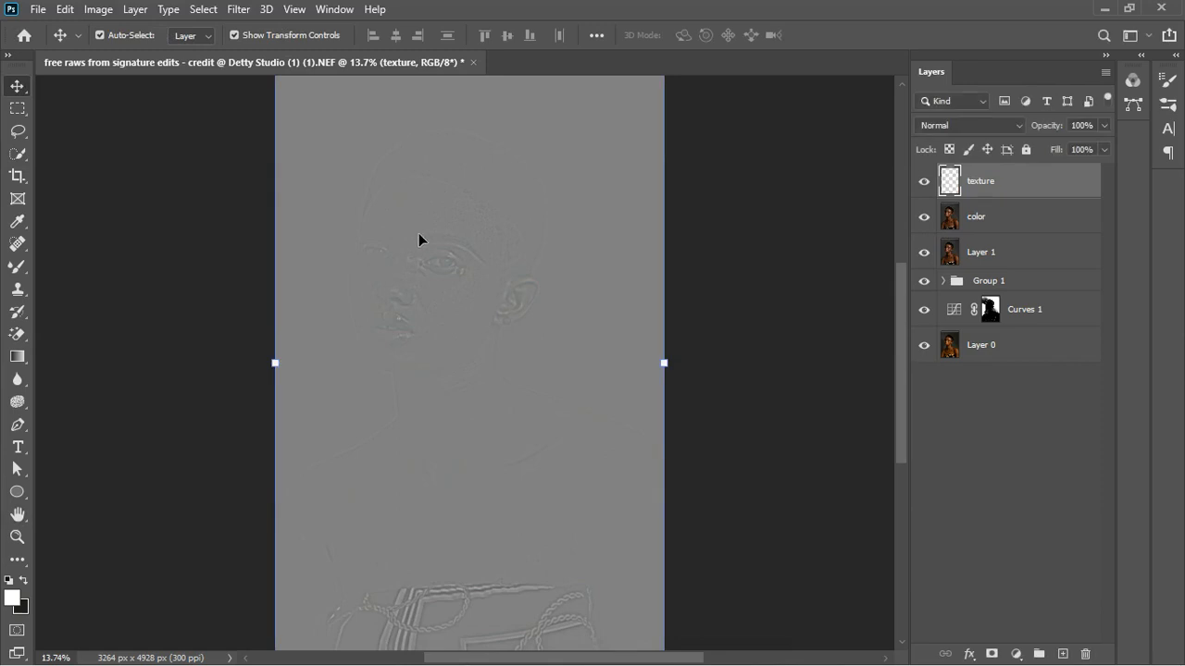
Step: Inspect the extracted facial detail and set the texture layer's blend mode to Linear Light
{"action": "scroll", "coordinate": [419, 237], "scroll_direction": "up", "scroll_amount": 5}
{"action": "scroll", "coordinate": [452, 242], "scroll_direction": "up", "scroll_amount": 1}
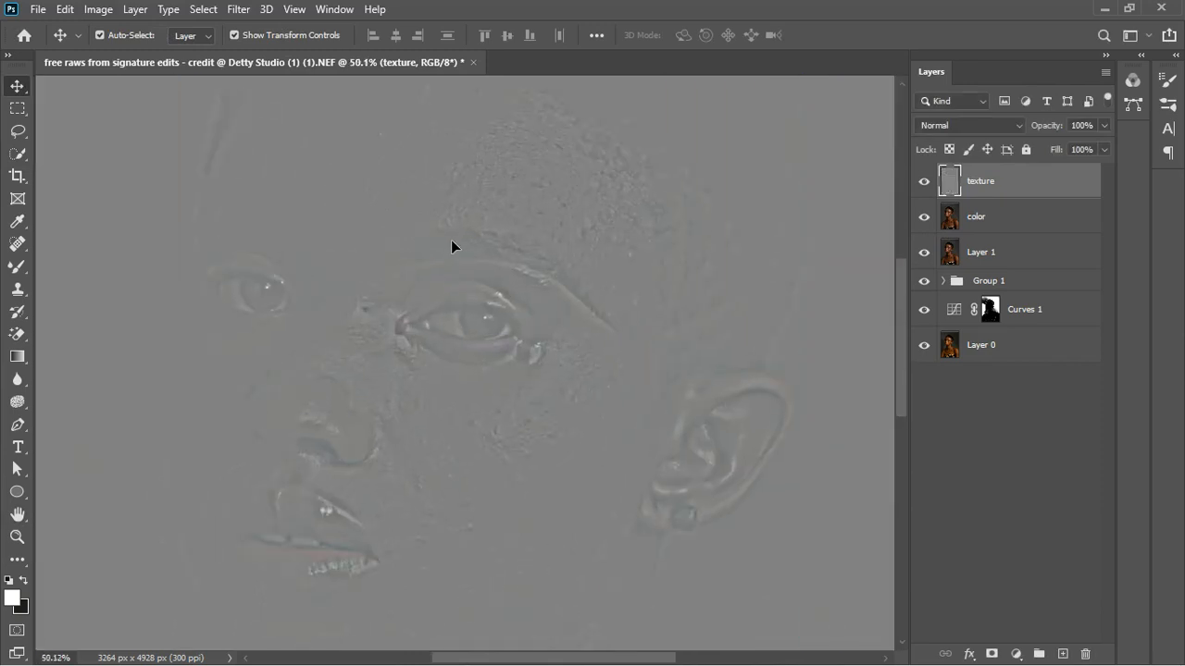
{"action": "key", "text": "ctrl+0"}
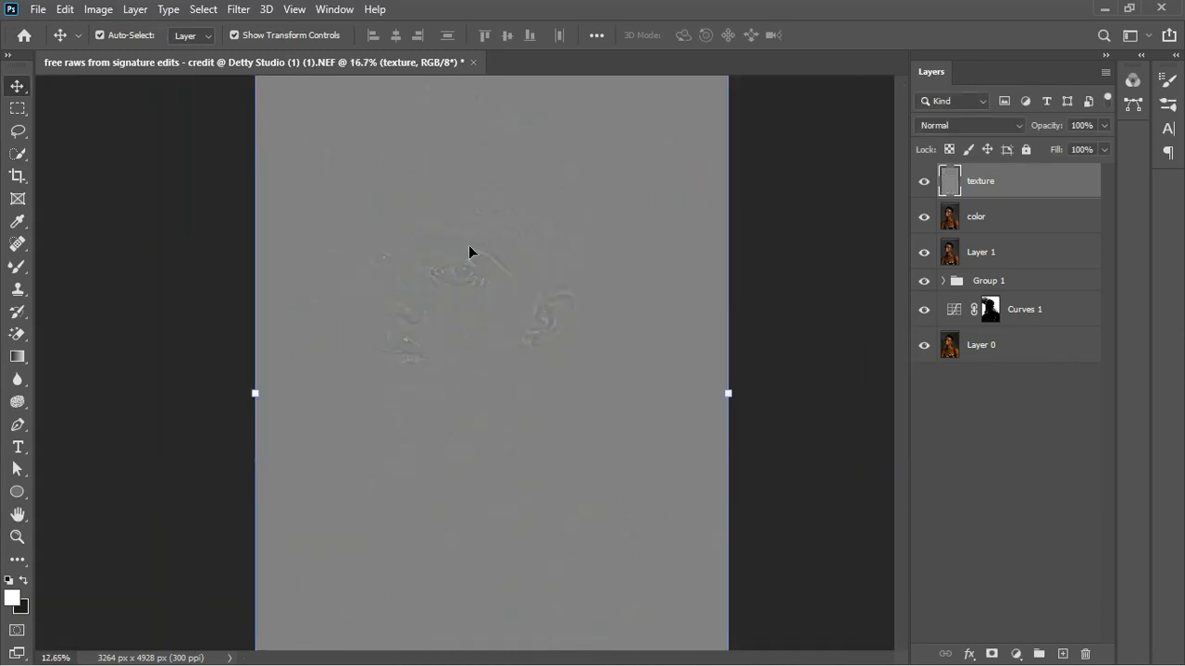
{"action": "left_click", "coordinate": [1018, 126]}
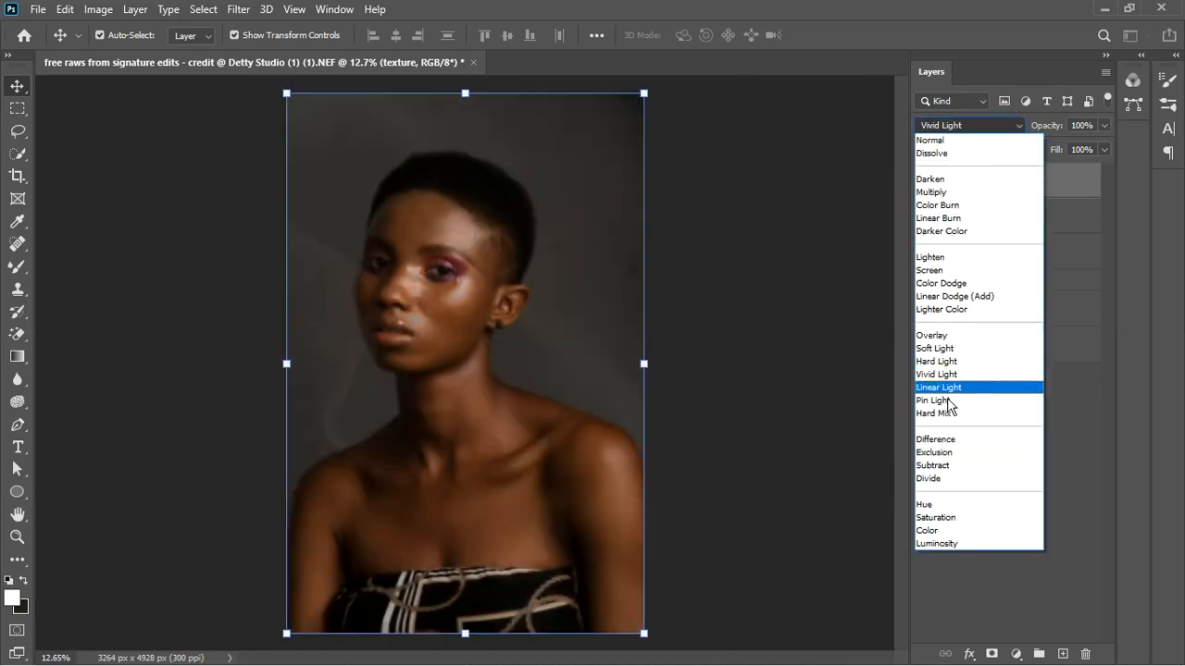
{"action": "left_click", "coordinate": [946, 389]}
Step: Group the texture and color layers together and expand the new group to reach its layers
{"action": "left_click", "coordinate": [1008, 213], "text": "shift"}
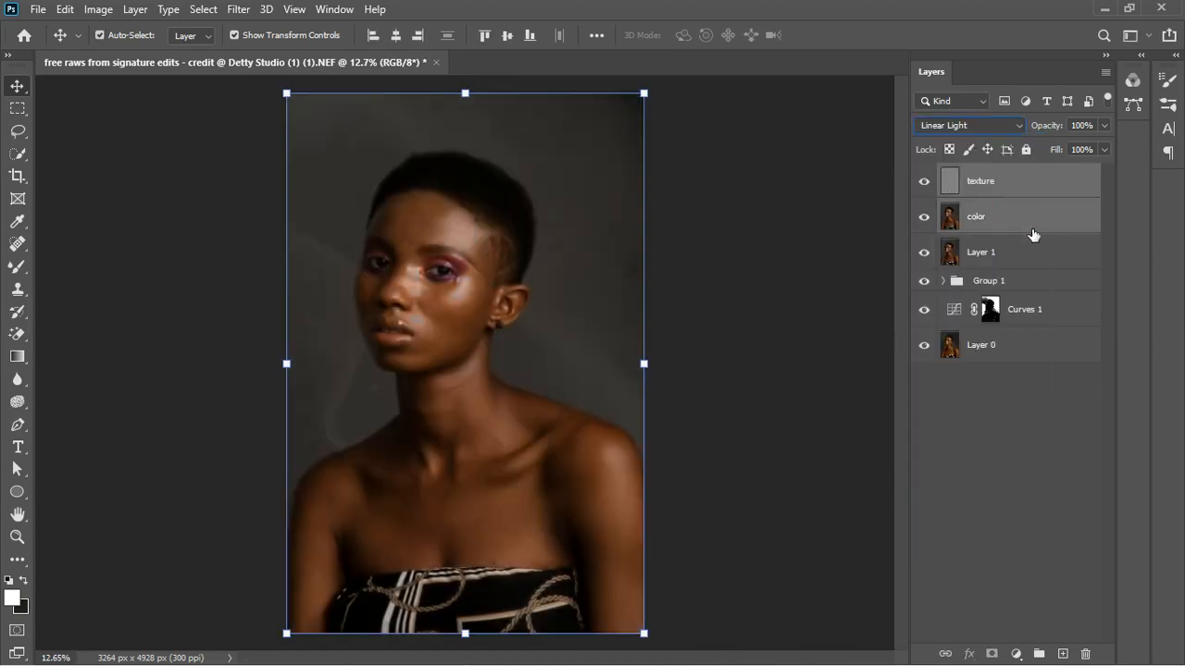
{"action": "left_click", "coordinate": [1041, 654]}
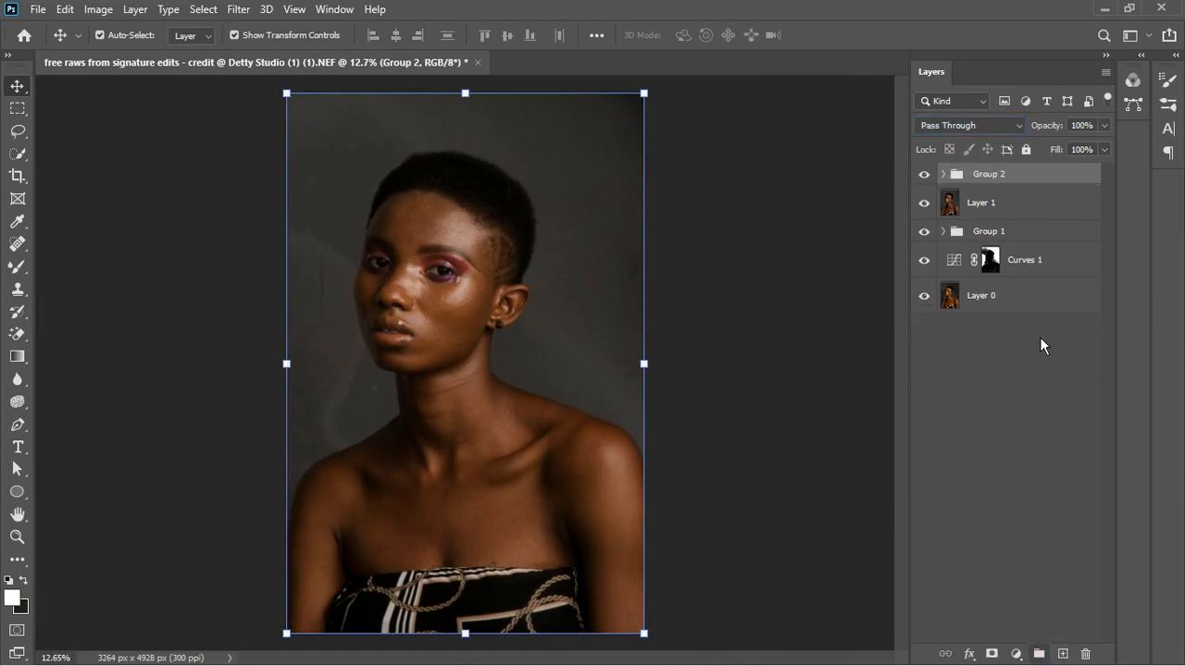
{"action": "left_click", "coordinate": [943, 174]}
{"action": "left_click", "coordinate": [1065, 213]}
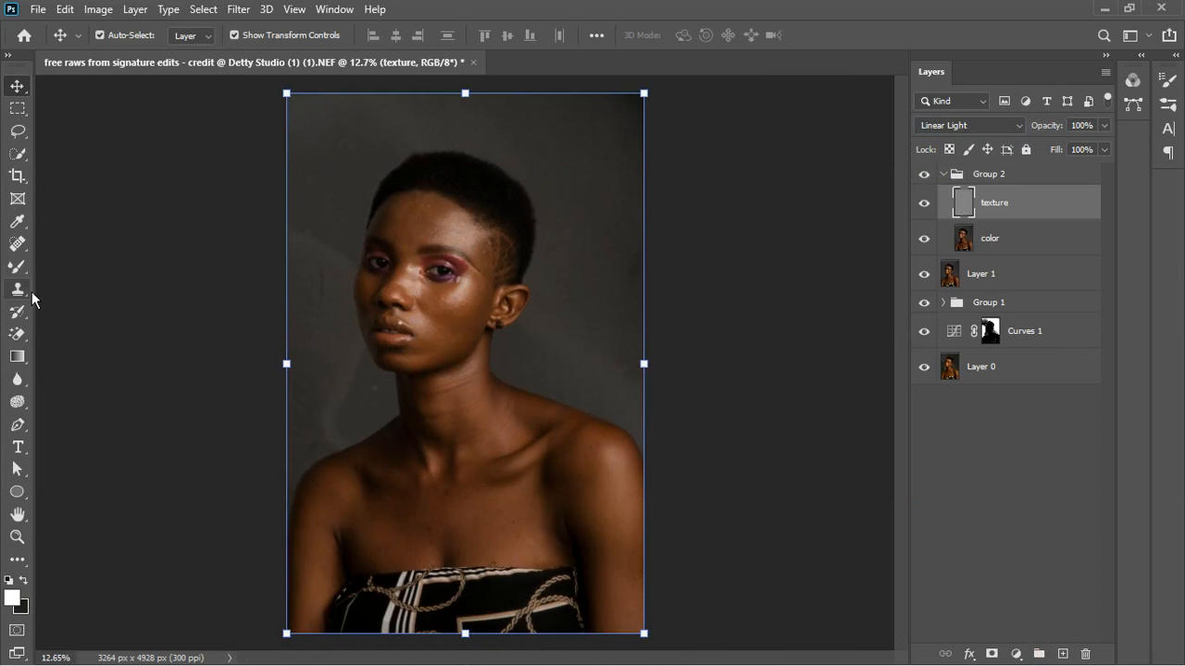
Step: Smooth the tonal transitions across the face on the color layer with the Mixer Brush at size 175
{"action": "key", "text": "shift+b"}
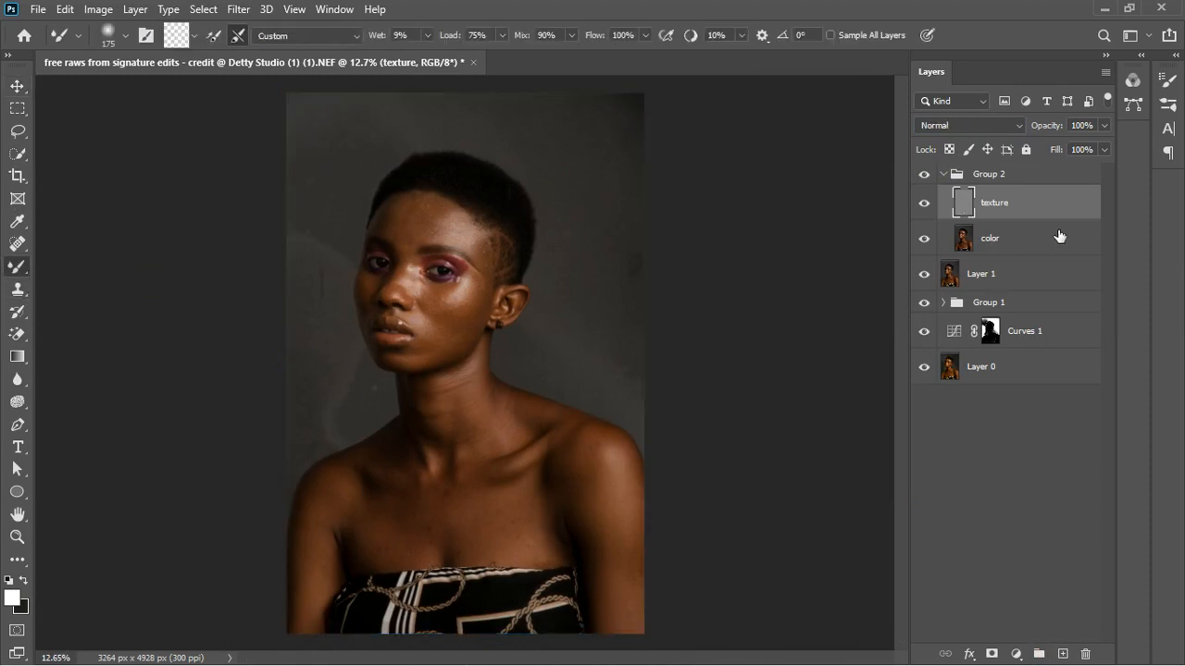
{"action": "left_click", "coordinate": [1060, 237]}
{"action": "scroll", "coordinate": [472, 230], "scroll_direction": "up", "scroll_amount": 5}
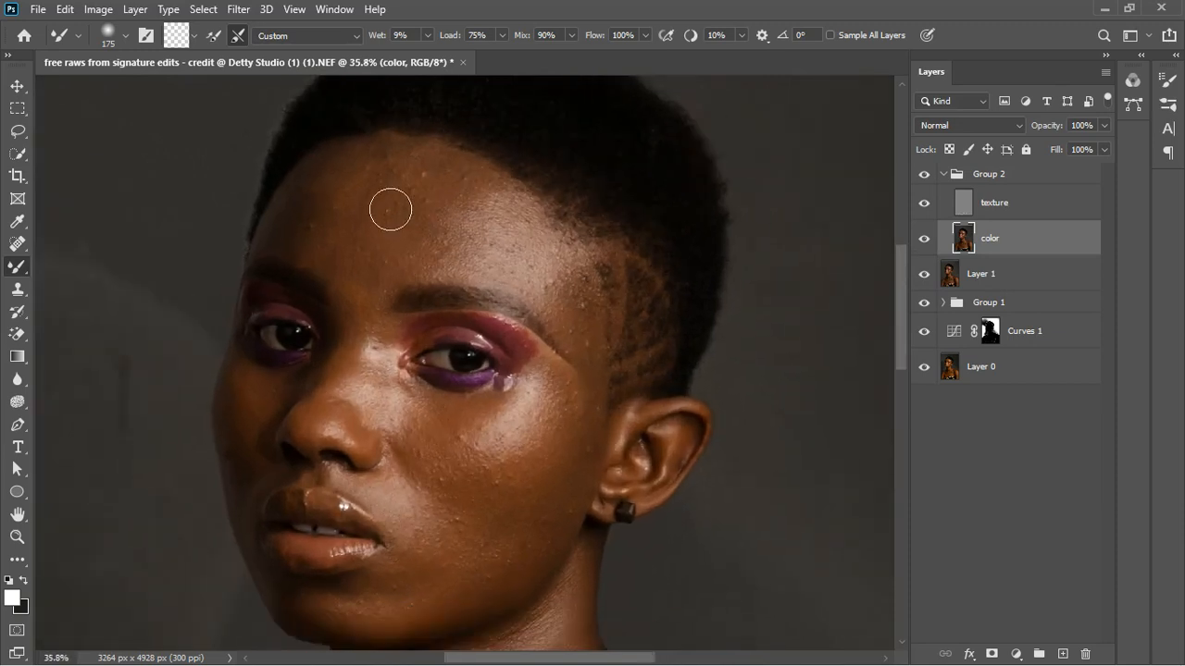
{"action": "left_click", "coordinate": [244, 70]}
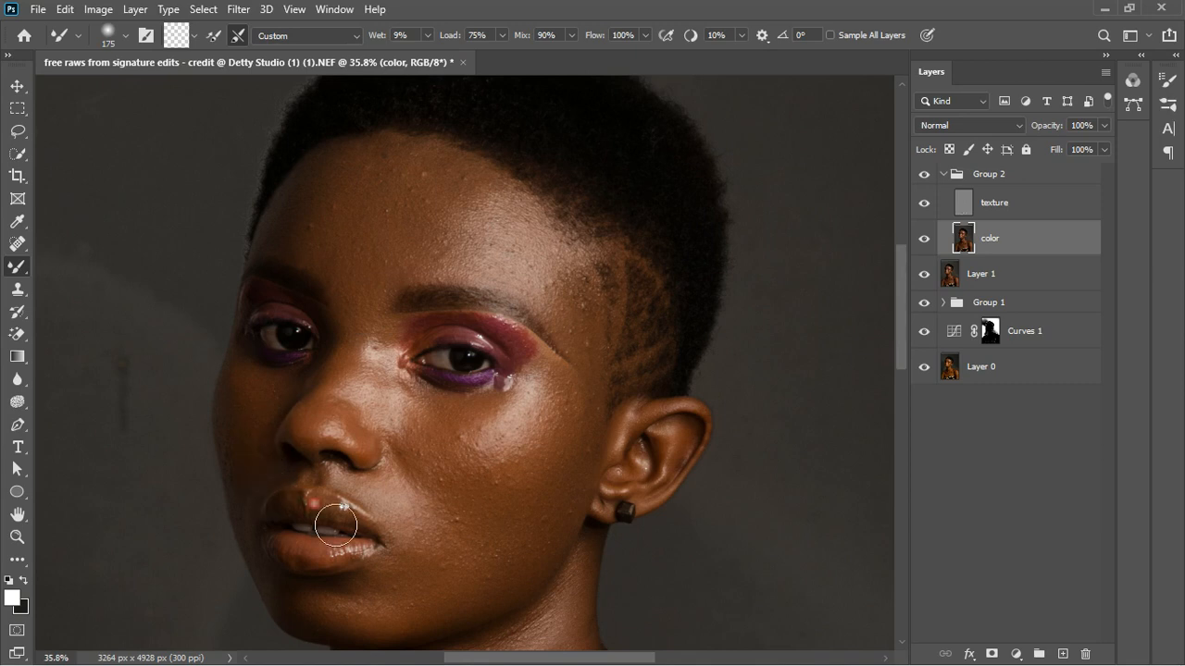
Step: Enlarge the Mixer Brush to 300 and blend the uneven backdrop patches beside the face and neck on the color layer
{"action": "key", "text": "ctrl+0"}
{"action": "key", "text": "bracketright"}
{"action": "key", "text": "bracketright"}
{"action": "key", "text": "bracketright"}
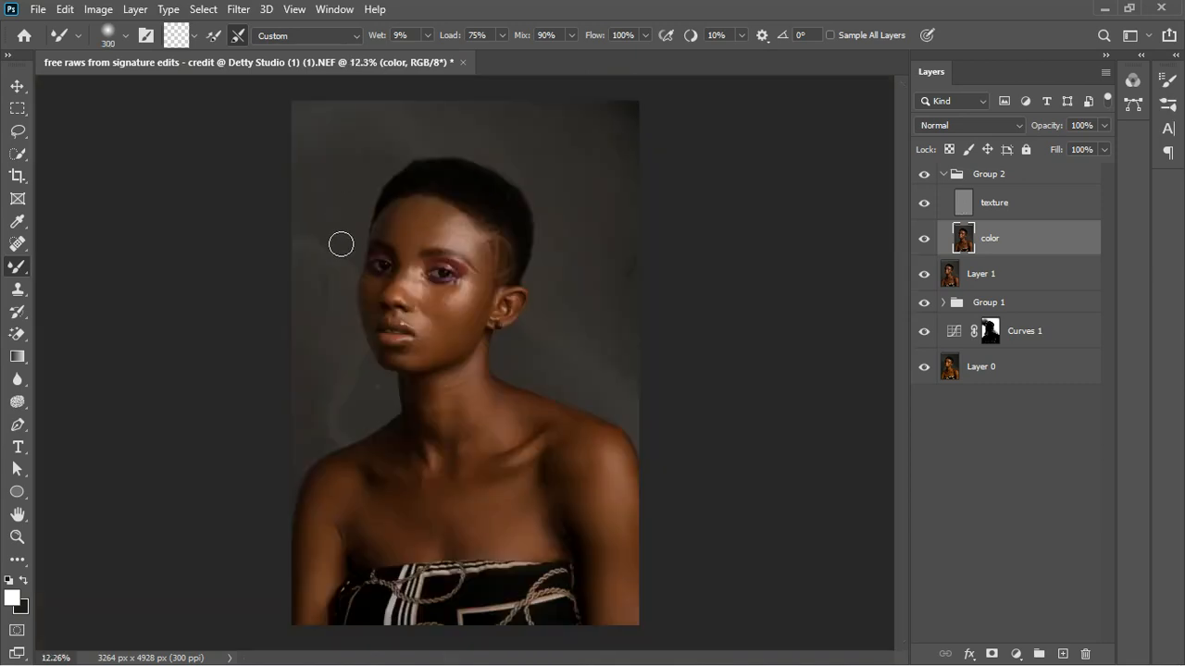
{"action": "scroll", "coordinate": [310, 318], "scroll_direction": "up", "scroll_amount": 3, "text": "alt"}
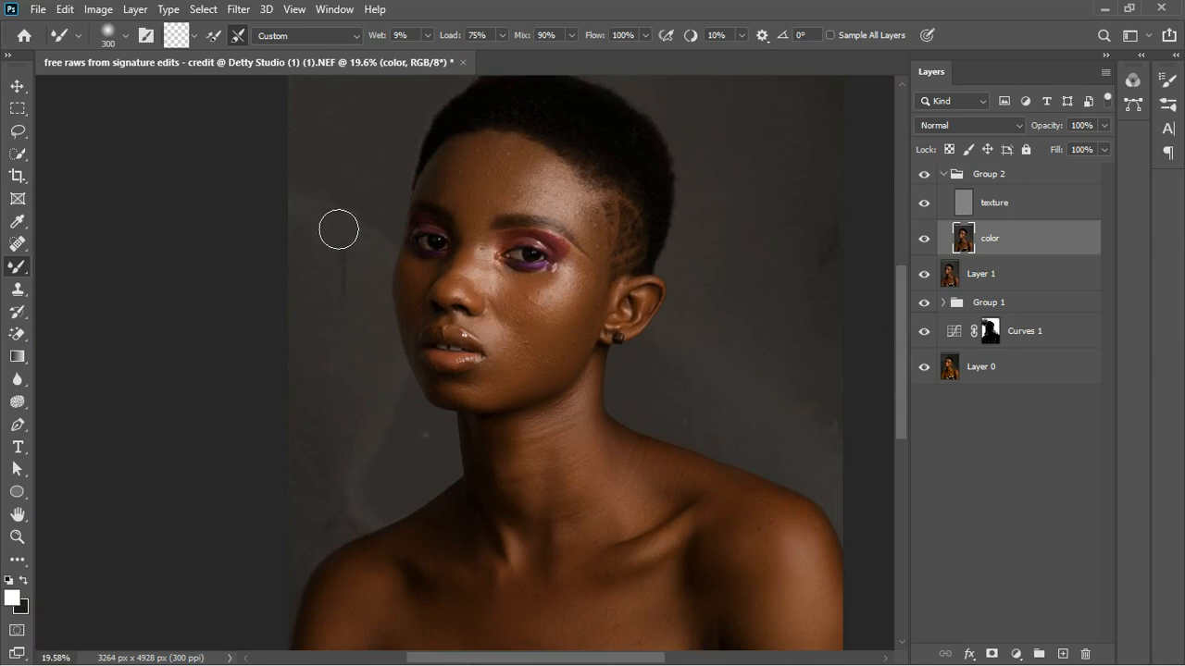
{"action": "scroll", "coordinate": [333, 315], "scroll_direction": "down", "scroll_amount": 2, "text": "alt"}
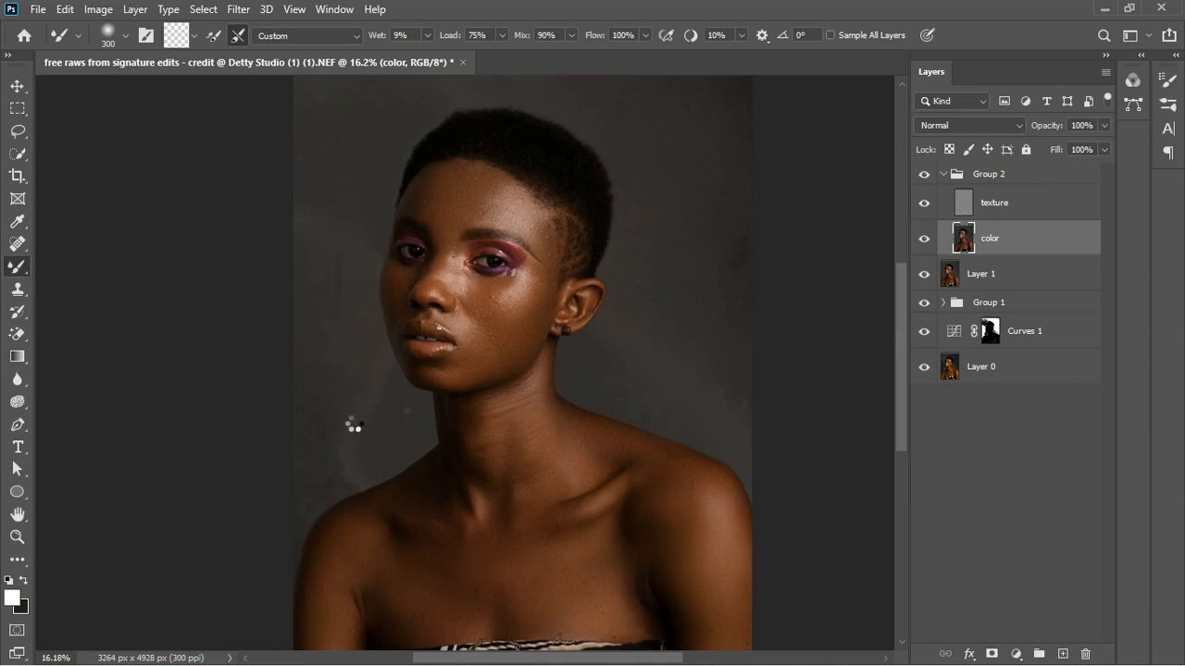
{"action": "mouse_move", "coordinate": [341, 405]}
{"action": "left_mouse_down"}
{"action": "mouse_move", "coordinate": [396, 452]}
{"action": "mouse_move", "coordinate": [367, 428]}
{"action": "mouse_move", "coordinate": [385, 398]}
{"action": "mouse_move", "coordinate": [414, 437]}
{"action": "mouse_move", "coordinate": [369, 449]}
{"action": "mouse_move", "coordinate": [359, 474]}
{"action": "mouse_move", "coordinate": [388, 484]}
{"action": "mouse_move", "coordinate": [350, 508]}
{"action": "mouse_move", "coordinate": [383, 489]}
{"action": "mouse_move", "coordinate": [387, 434]}
{"action": "mouse_move", "coordinate": [352, 483]}
{"action": "mouse_move", "coordinate": [348, 469]}
{"action": "mouse_move", "coordinate": [305, 468]}
{"action": "mouse_move", "coordinate": [395, 418]}
{"action": "mouse_move", "coordinate": [348, 356]}
{"action": "mouse_move", "coordinate": [364, 325]}
{"action": "left_mouse_up"}
{"action": "scroll", "coordinate": [673, 344], "scroll_direction": "down", "scroll_amount": 3}
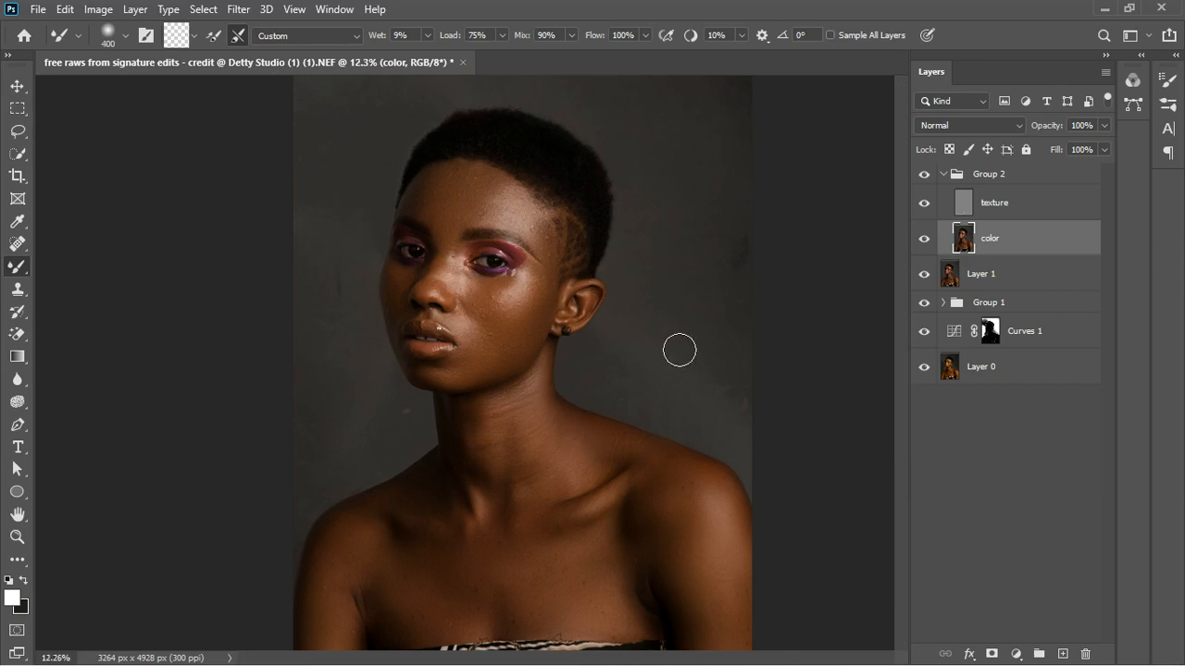
Step: Even out the rest of the backdrop on the color layer with larger Mixer Brush sizes, ending at 700
{"action": "key", "text": "bracketright"}
{"action": "key", "text": "bracketright"}
{"action": "key", "text": "bracketright"}
{"action": "key", "text": "bracketright"}
{"action": "key", "text": "bracketright"}
{"action": "key", "text": "bracketright"}
{"action": "key", "text": "bracketright"}
{"action": "key", "text": "bracketright"}
{"action": "key", "text": "bracketleft"}
{"action": "key", "text": "bracketleft"}
{"action": "key", "text": "bracketleft"}
{"action": "key", "text": "bracketleft"}
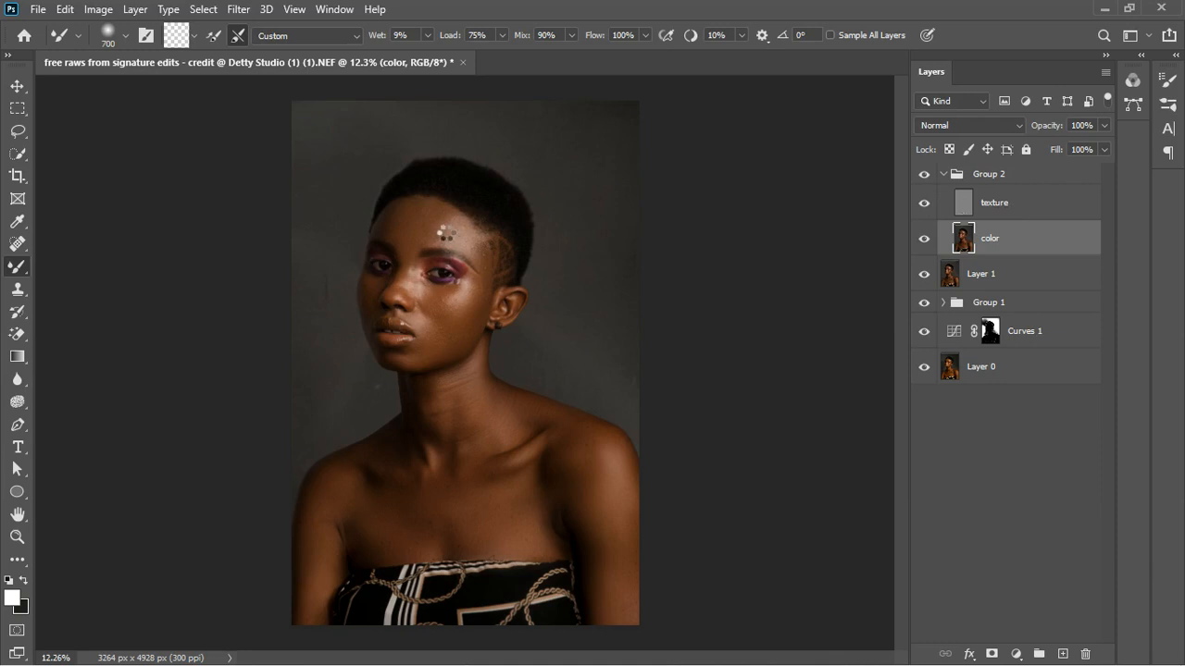
Step: Reduce the Mixer Brush size to 300 for work on the forehead
{"action": "scroll", "coordinate": [476, 263], "scroll_direction": "up", "scroll_amount": 5}
{"action": "key", "text": "bracketleft"}
{"action": "key", "text": "bracketleft"}
{"action": "key", "text": "bracketleft"}
{"action": "key", "text": "bracketleft"}
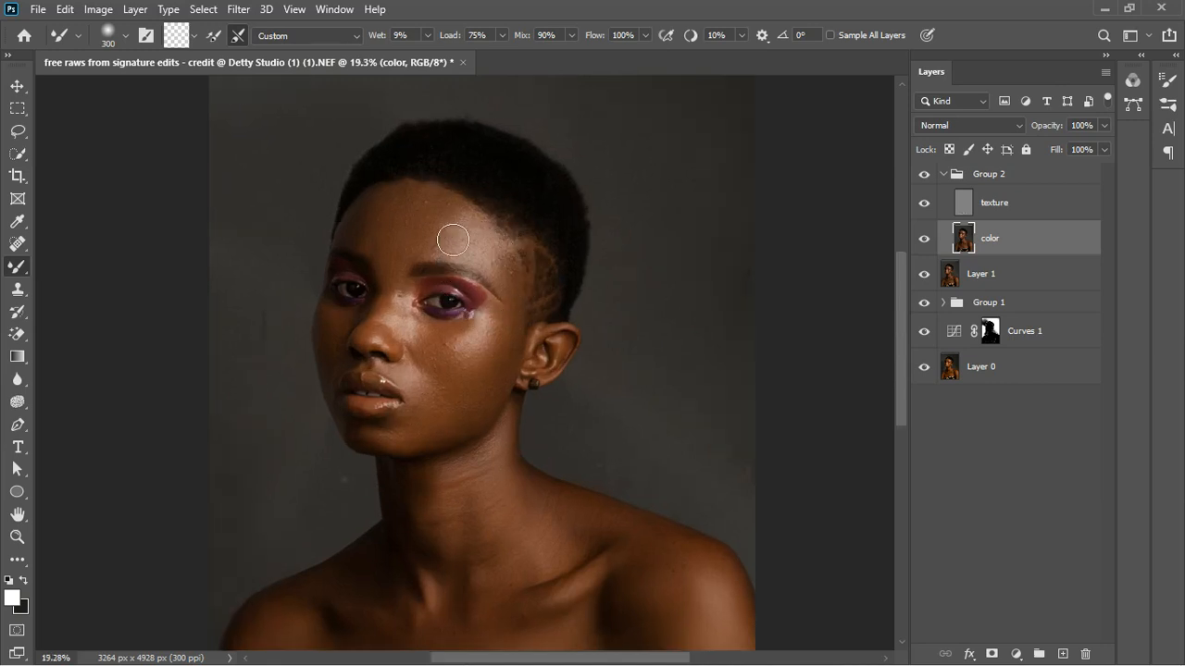
Step: Sample forehead skin with the Clone Stamp at size 125 and clone it across the forehead on the color layer
{"action": "left_click", "coordinate": [17, 289]}
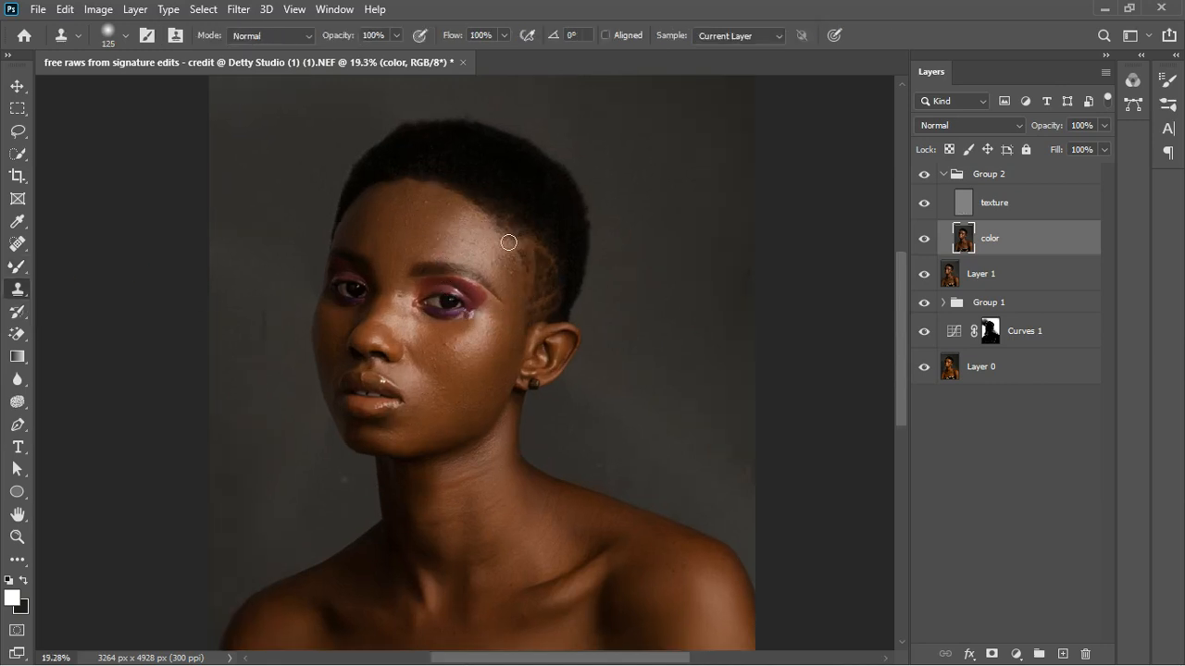
{"action": "scroll", "coordinate": [407, 231], "scroll_direction": "up", "scroll_amount": 5}
{"action": "scroll", "coordinate": [356, 244], "scroll_direction": "up", "scroll_amount": 5}
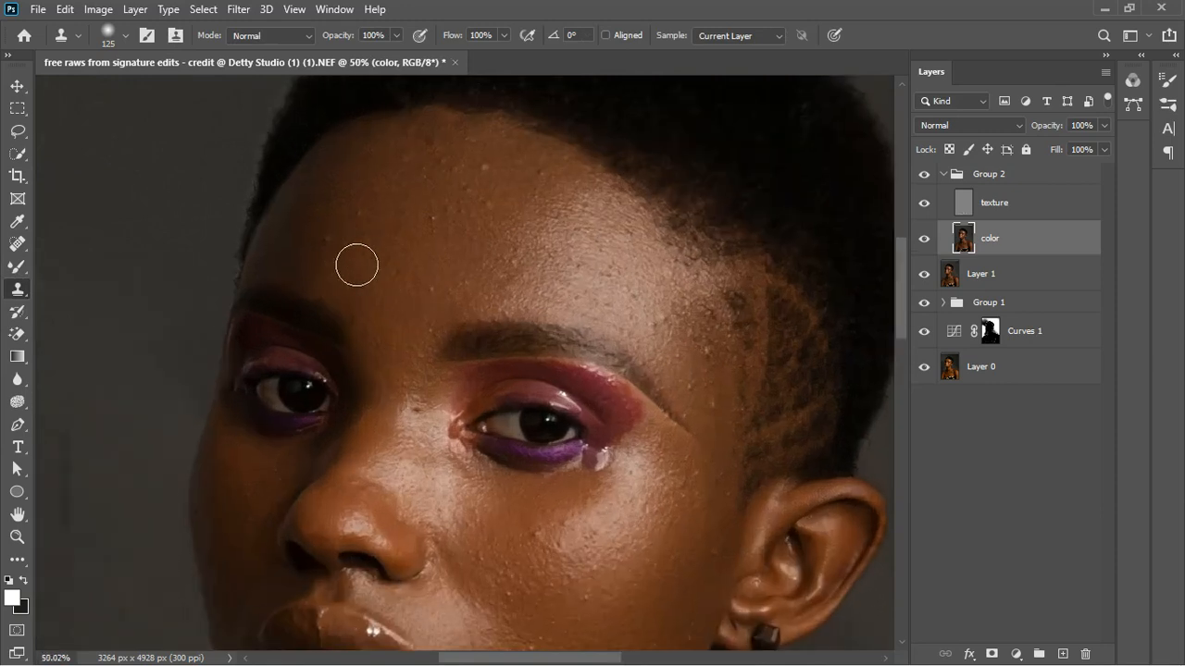
{"action": "left_click", "coordinate": [344, 252], "text": "alt"}
{"action": "left_click", "coordinate": [338, 276], "text": "alt"}
{"action": "mouse_move", "coordinate": [429, 244]}
{"action": "left_mouse_down"}
{"action": "mouse_move", "coordinate": [447, 262]}
{"action": "mouse_move", "coordinate": [399, 274]}
{"action": "left_mouse_up"}
Step: Select the texture layer in Group 2 and sample clean skin on the forehead with the Clone Stamp
{"action": "left_click", "coordinate": [1009, 202]}
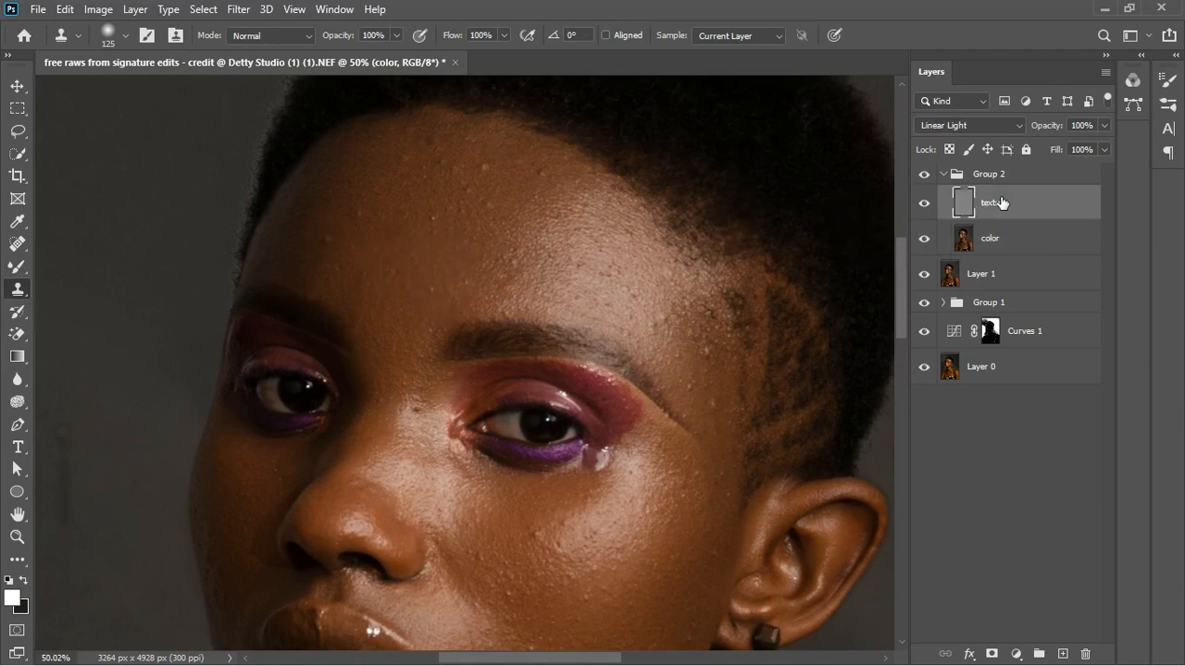
{"action": "left_click", "coordinate": [356, 271], "text": "alt"}
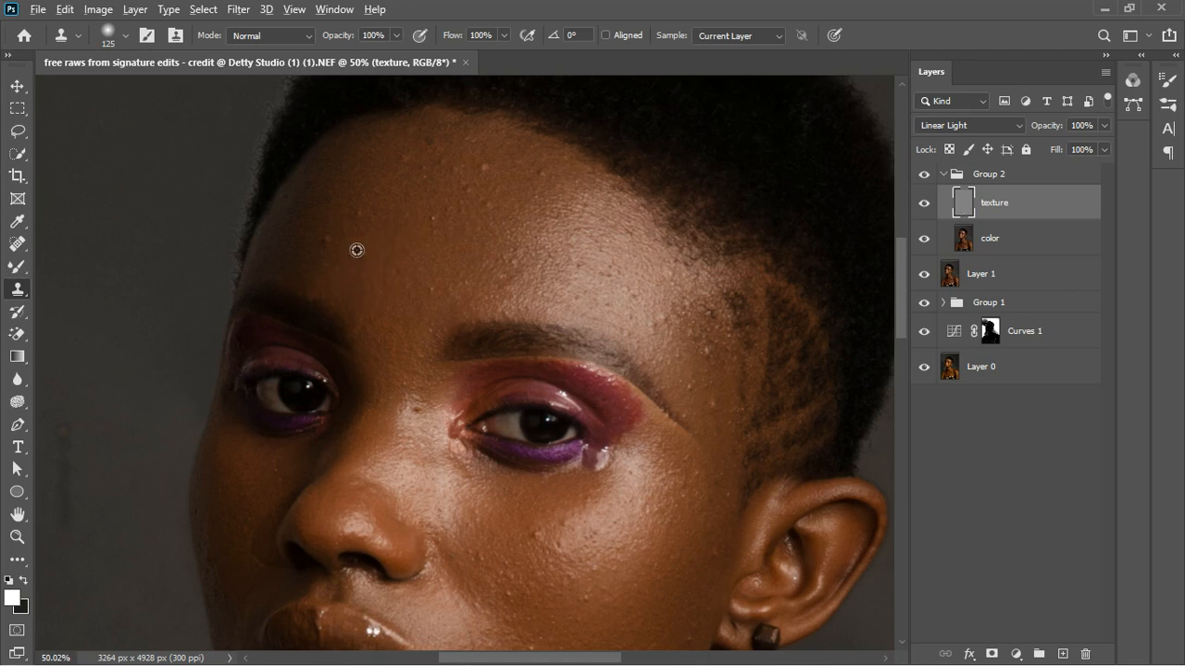
{"action": "key", "text": "bracketleft"}
{"action": "left_click", "coordinate": [348, 266]}
{"action": "key", "text": "ctrl+z"}
{"action": "left_click", "coordinate": [428, 273]}
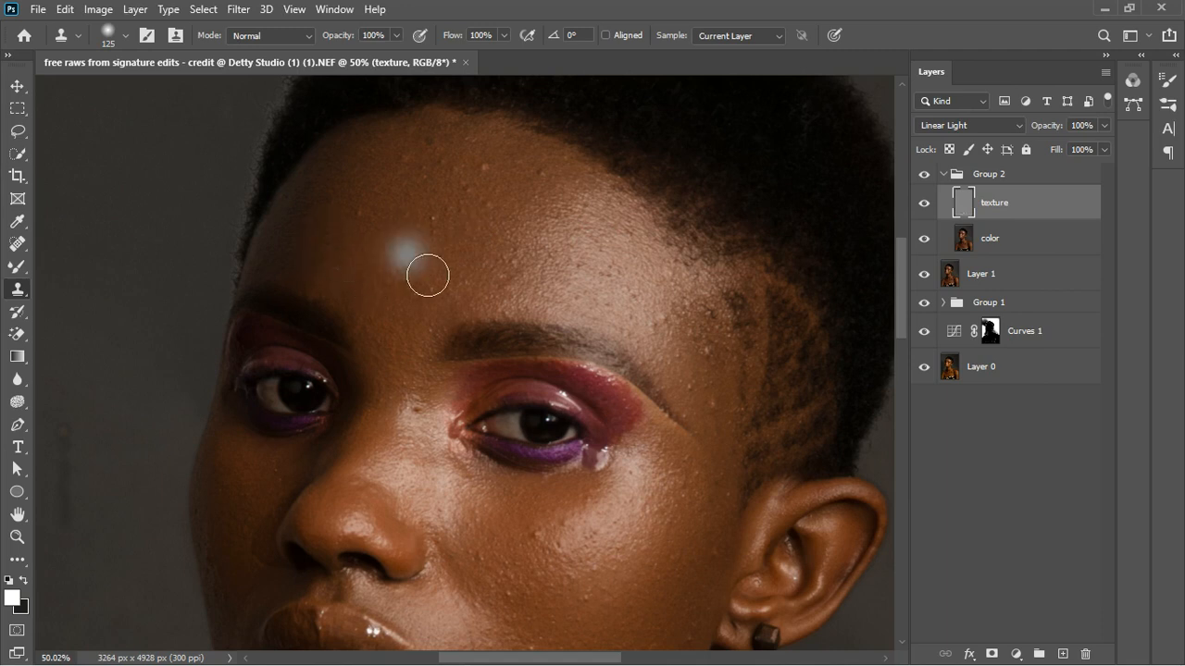
{"action": "key", "text": "ctrl+z"}
Step: Reduce the Clone Stamp to size 60 and clone out the small bumps on the shadowed side of the forehead
{"action": "key", "text": "bracketleft"}
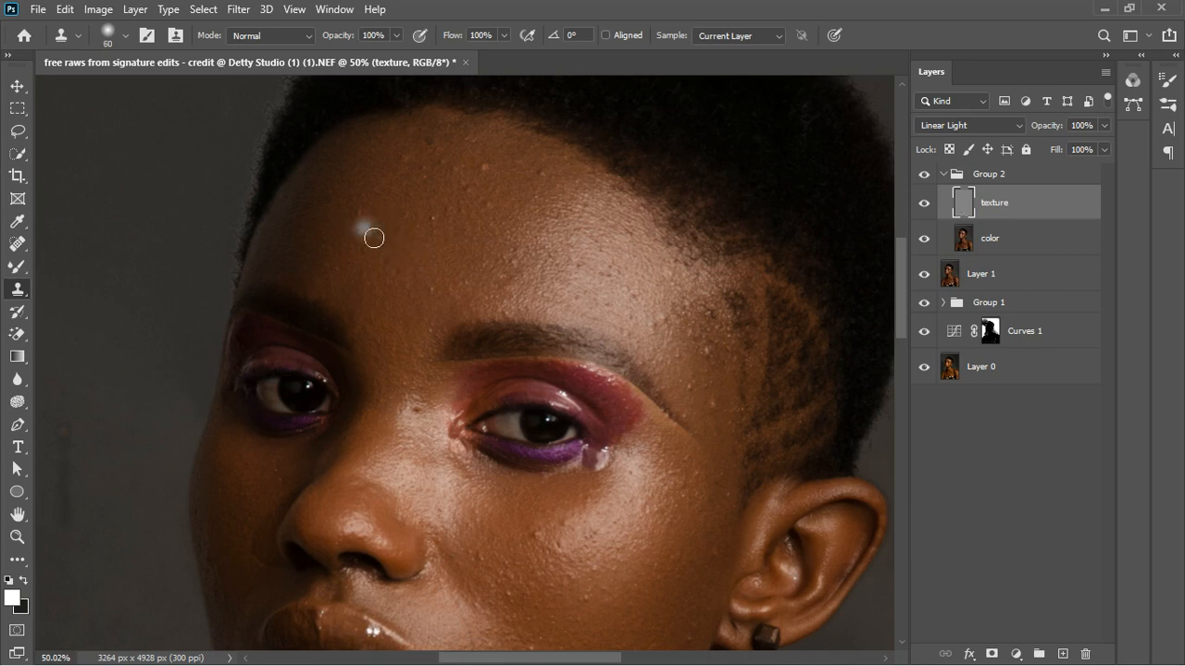
{"action": "left_click", "coordinate": [363, 215]}
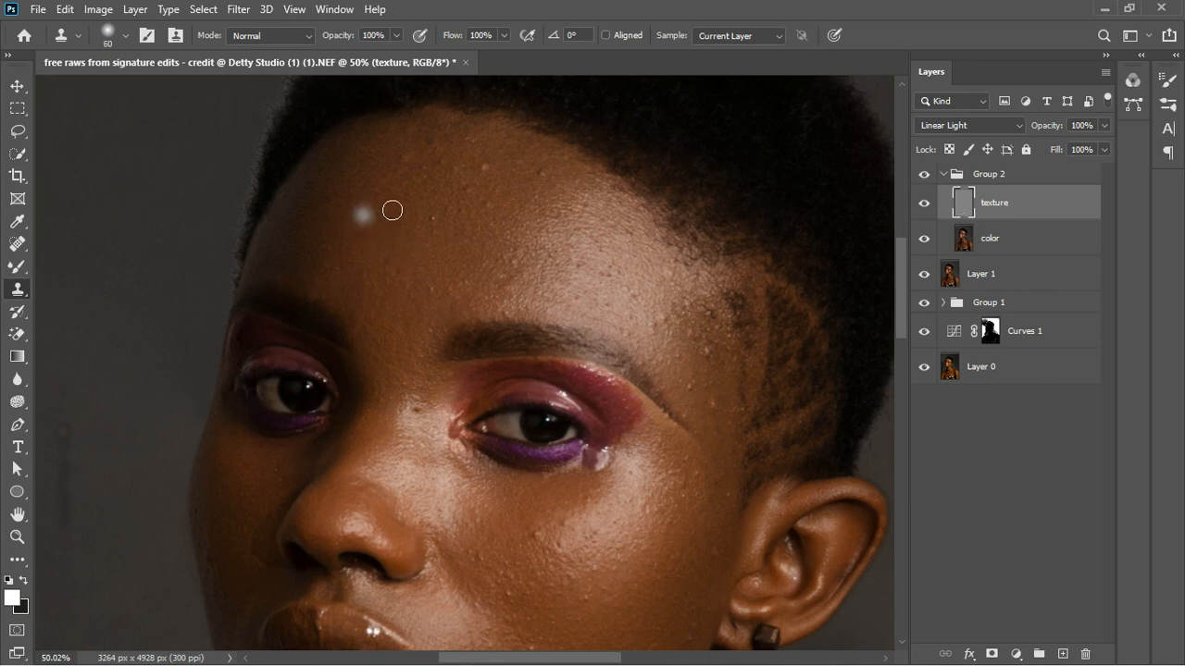
{"action": "left_click", "coordinate": [391, 193]}
{"action": "left_click", "coordinate": [404, 174]}
{"action": "left_click", "coordinate": [404, 186], "text": "alt"}
{"action": "left_click", "coordinate": [414, 159]}
{"action": "left_click", "coordinate": [404, 156]}
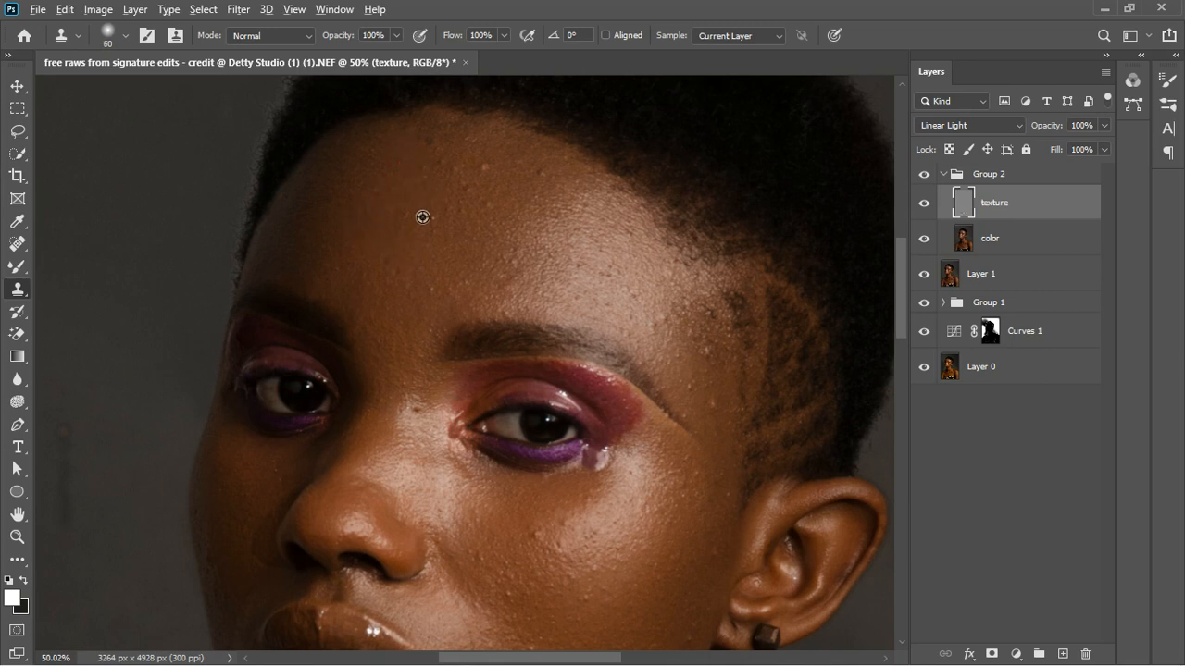
Step: Clone clean texture over the bumps across the middle and brighter side of the forehead
{"action": "left_click", "coordinate": [454, 173]}
{"action": "left_click", "coordinate": [486, 176]}
{"action": "left_click", "coordinate": [403, 217], "text": "alt"}
{"action": "left_click", "coordinate": [465, 208]}
{"action": "left_click", "coordinate": [537, 197]}
{"action": "left_click", "coordinate": [544, 184]}
{"action": "left_click", "coordinate": [523, 246]}
Step: Clean up the remaining forehead bumps, from the hairline down to above the brow, with freshly sampled texture
{"action": "left_click", "coordinate": [453, 213]}
{"action": "left_click", "coordinate": [399, 224]}
{"action": "left_click", "coordinate": [432, 206]}
{"action": "left_click", "coordinate": [435, 154]}
{"action": "left_click", "coordinate": [387, 184]}
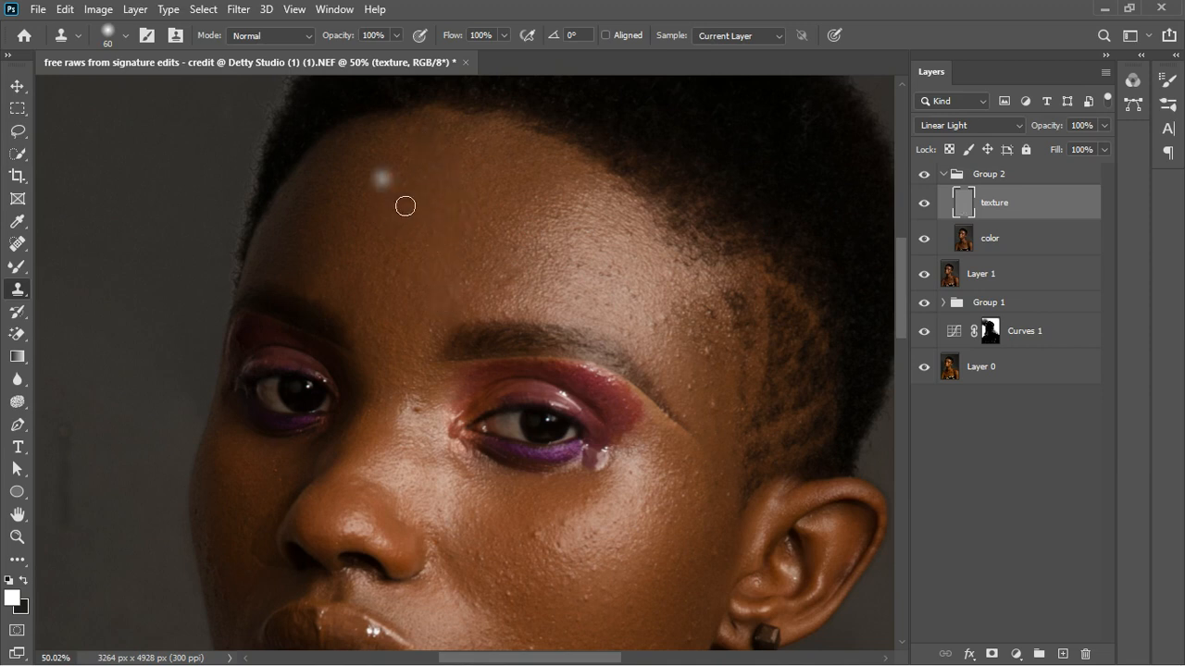
{"action": "left_click", "coordinate": [421, 150]}
{"action": "left_click", "coordinate": [421, 144], "text": "alt"}
{"action": "left_click", "coordinate": [498, 207]}
{"action": "left_click", "coordinate": [543, 258]}
{"action": "left_click", "coordinate": [616, 309], "text": "alt"}
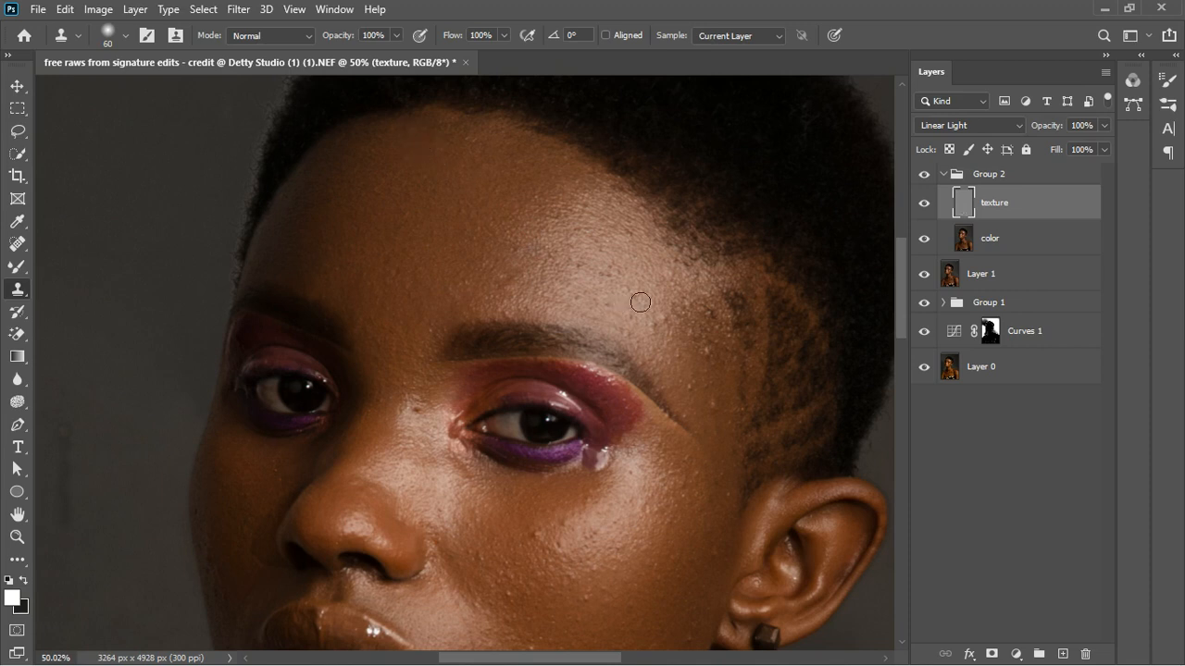
{"action": "left_click", "coordinate": [610, 298], "text": "alt"}
Step: Clone out the raised bumps on the upper cheek below the eye on the texture layer
{"action": "scroll", "coordinate": [546, 435], "scroll_direction": "down", "scroll_amount": 3}
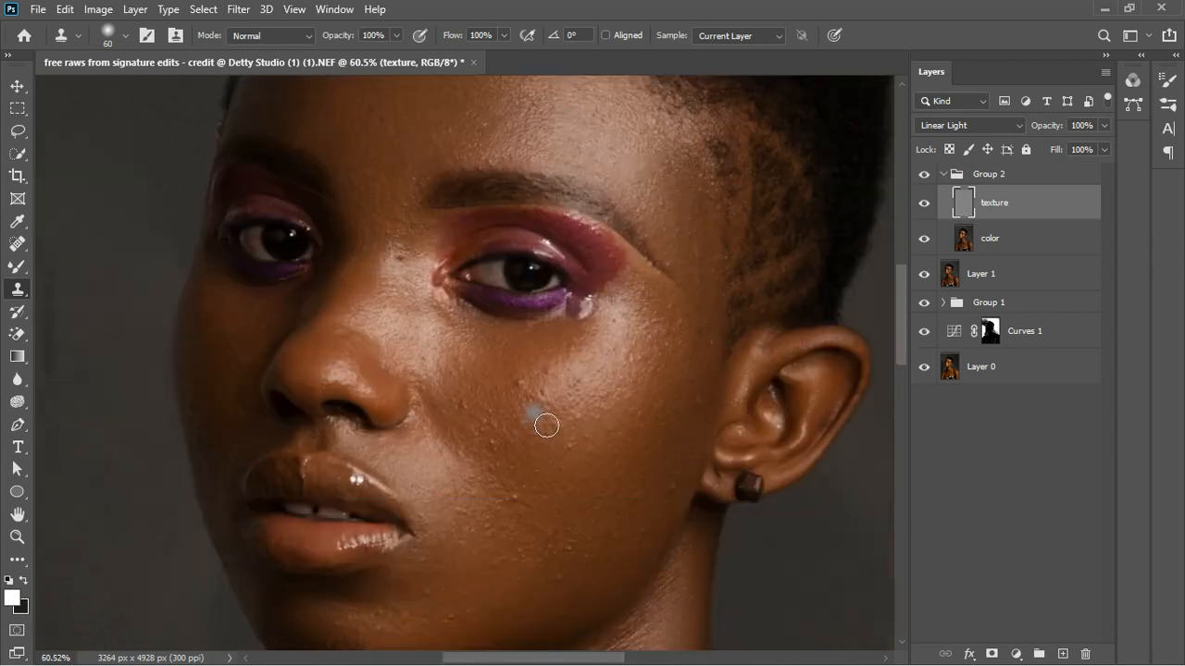
{"action": "scroll", "coordinate": [543, 417], "scroll_direction": "up", "scroll_amount": 1}
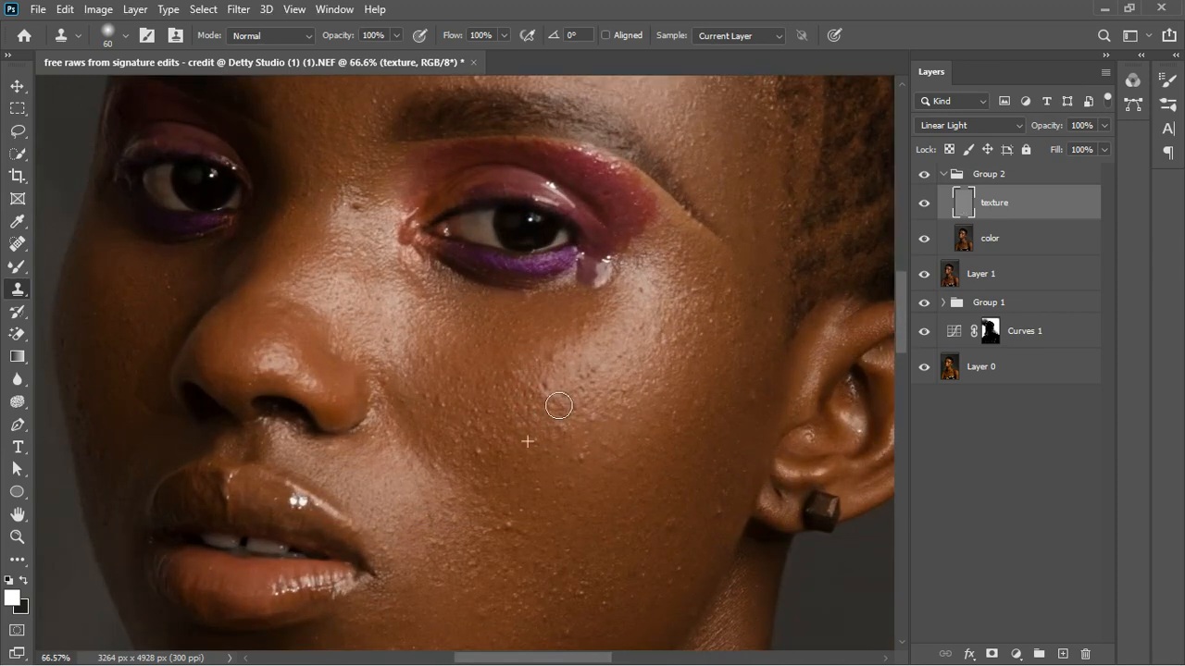
{"action": "left_click", "coordinate": [515, 392]}
{"action": "left_click", "coordinate": [540, 395], "text": "alt"}
{"action": "left_click", "coordinate": [556, 356]}
{"action": "left_click", "coordinate": [564, 368]}
{"action": "left_click", "coordinate": [539, 381], "text": "alt"}
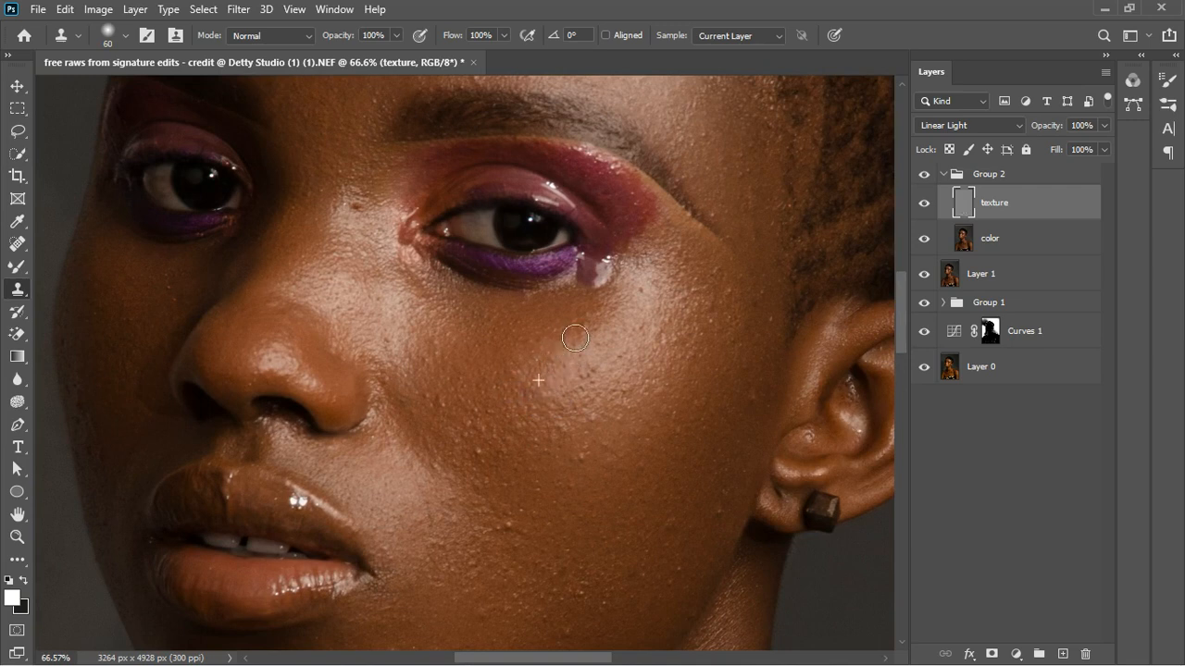
Step: Continue cloning under the eye and, with the brush at size 45, over the nose bridge and inner cheek
{"action": "left_click", "coordinate": [576, 336]}
{"action": "left_click", "coordinate": [522, 396], "text": "alt"}
{"action": "left_click", "coordinate": [530, 364]}
{"action": "left_click", "coordinate": [436, 397]}
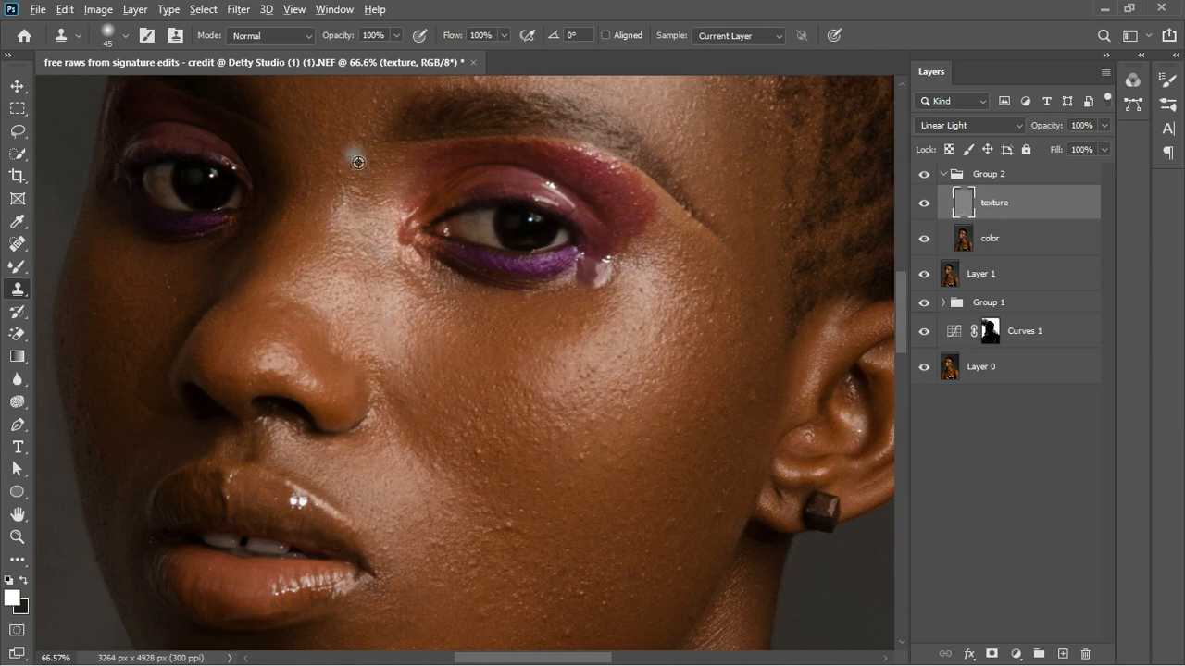
{"action": "left_click_drag", "start_coordinate": [313, 219], "coordinate": [320, 188]}
{"action": "left_click_drag", "start_coordinate": [426, 347], "coordinate": [492, 438]}
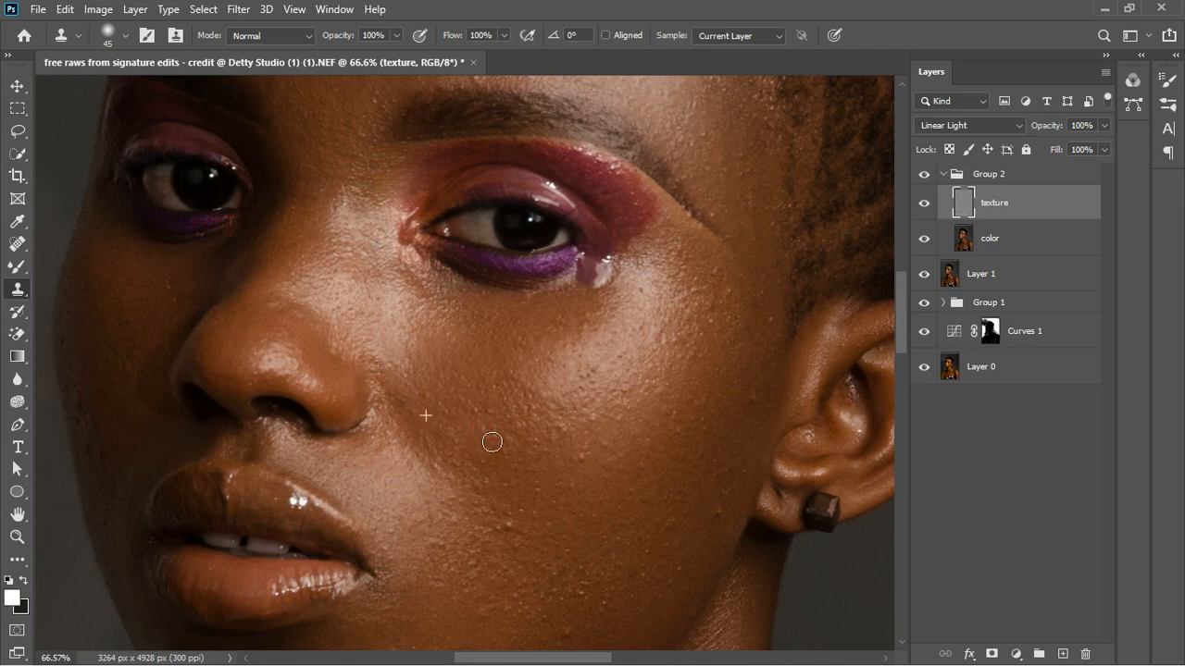
Step: Clone out the spots across the middle and outer cheek, resampling nearby clean texture
{"action": "left_click_drag", "start_coordinate": [587, 473], "coordinate": [585, 478]}
{"action": "left_click", "coordinate": [576, 452]}
{"action": "left_click", "coordinate": [595, 427], "text": "alt"}
{"action": "left_click", "coordinate": [631, 426]}
{"action": "left_click", "coordinate": [635, 403]}
{"action": "left_click", "coordinate": [686, 383], "text": "alt"}
{"action": "left_click", "coordinate": [711, 376]}
Step: Clone away the blemishes along the jawline and on the lower cheek beside the mouth
{"action": "left_click", "coordinate": [743, 429], "text": "alt"}
{"action": "left_click", "coordinate": [751, 491]}
{"action": "left_click", "coordinate": [650, 596]}
{"action": "left_click", "coordinate": [597, 598]}
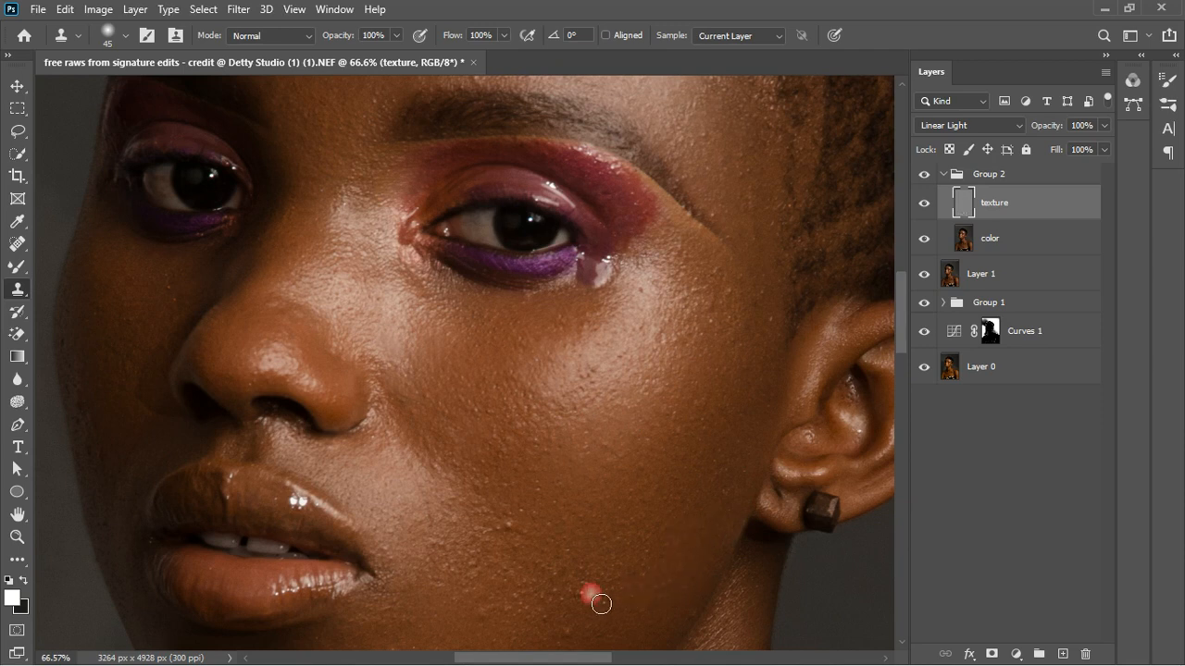
{"action": "left_click", "coordinate": [510, 540]}
{"action": "mouse_move", "coordinate": [468, 532]}
{"action": "left_mouse_down"}
{"action": "mouse_move", "coordinate": [450, 548]}
{"action": "mouse_move", "coordinate": [470, 556]}
{"action": "left_mouse_up"}
Step: Collapse Group 2 and toggle its visibility to compare the portrait before and after, both whole and close up
{"action": "scroll", "coordinate": [435, 277], "scroll_direction": "down", "scroll_amount": 5}
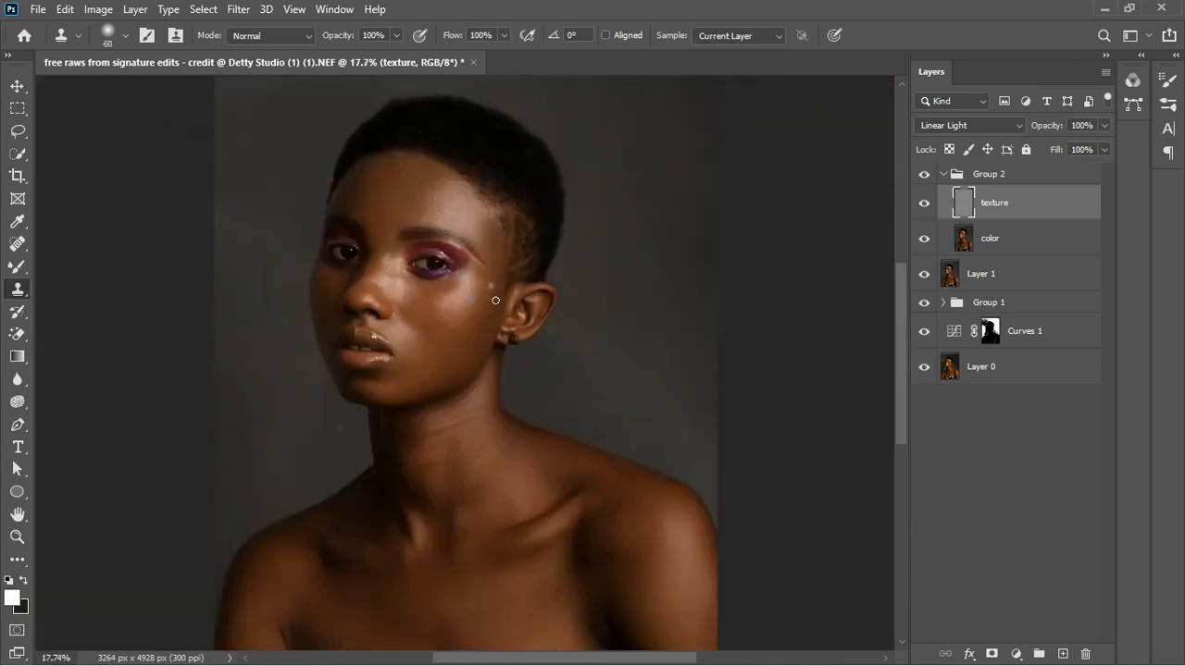
{"action": "left_click", "coordinate": [943, 174]}
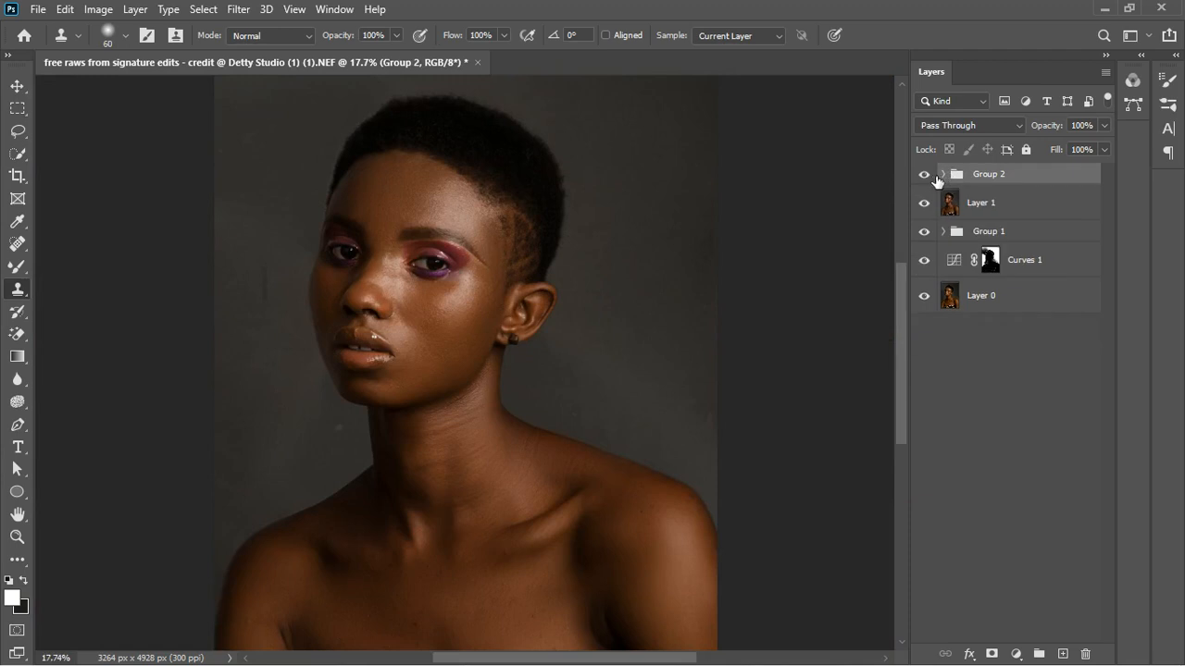
{"action": "left_click", "coordinate": [924, 174]}
{"action": "left_click", "coordinate": [929, 175]}
{"action": "left_click", "coordinate": [925, 174]}
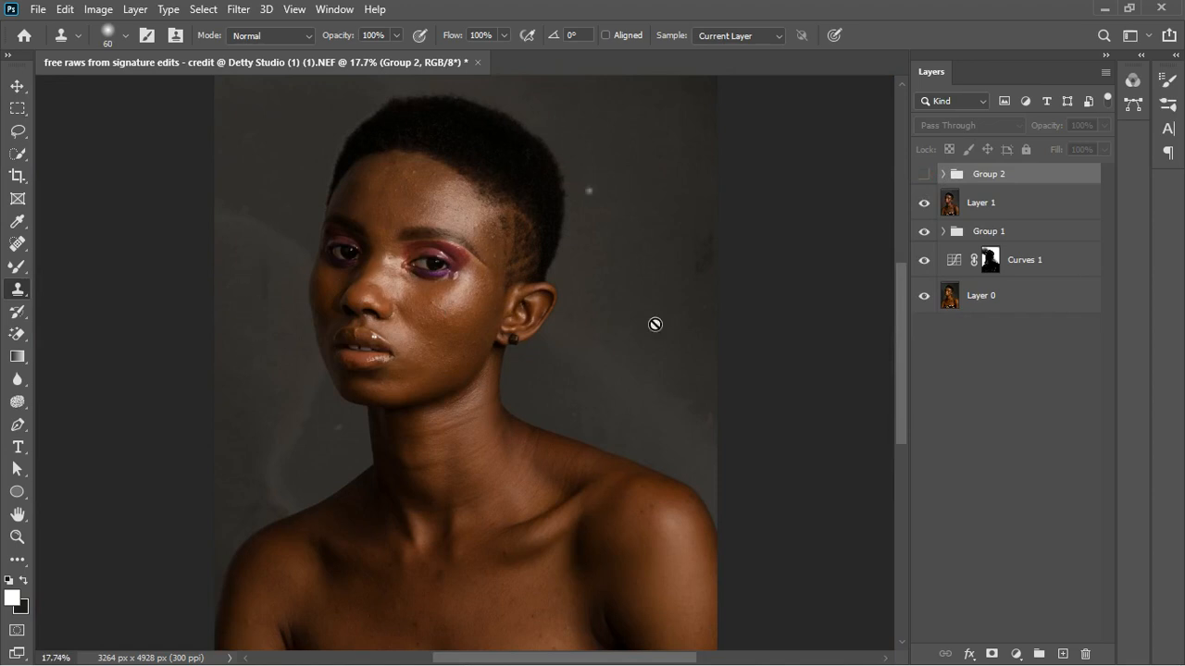
{"action": "scroll", "coordinate": [437, 291], "scroll_direction": "up", "scroll_amount": 3}
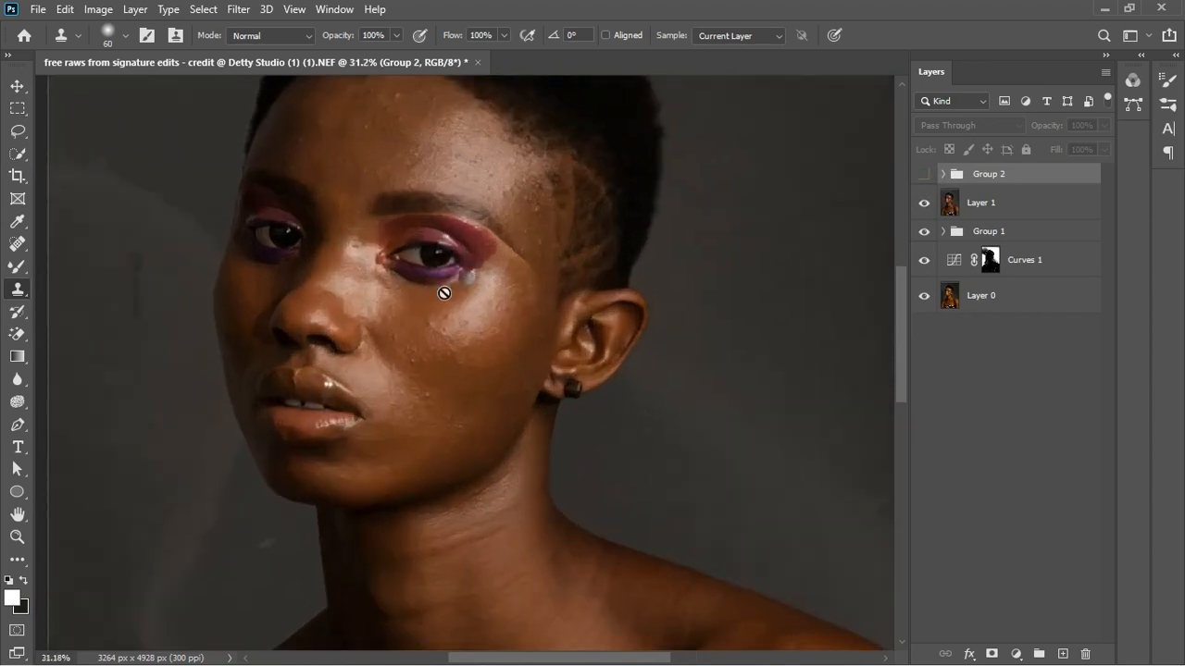
{"action": "left_click", "coordinate": [924, 175]}
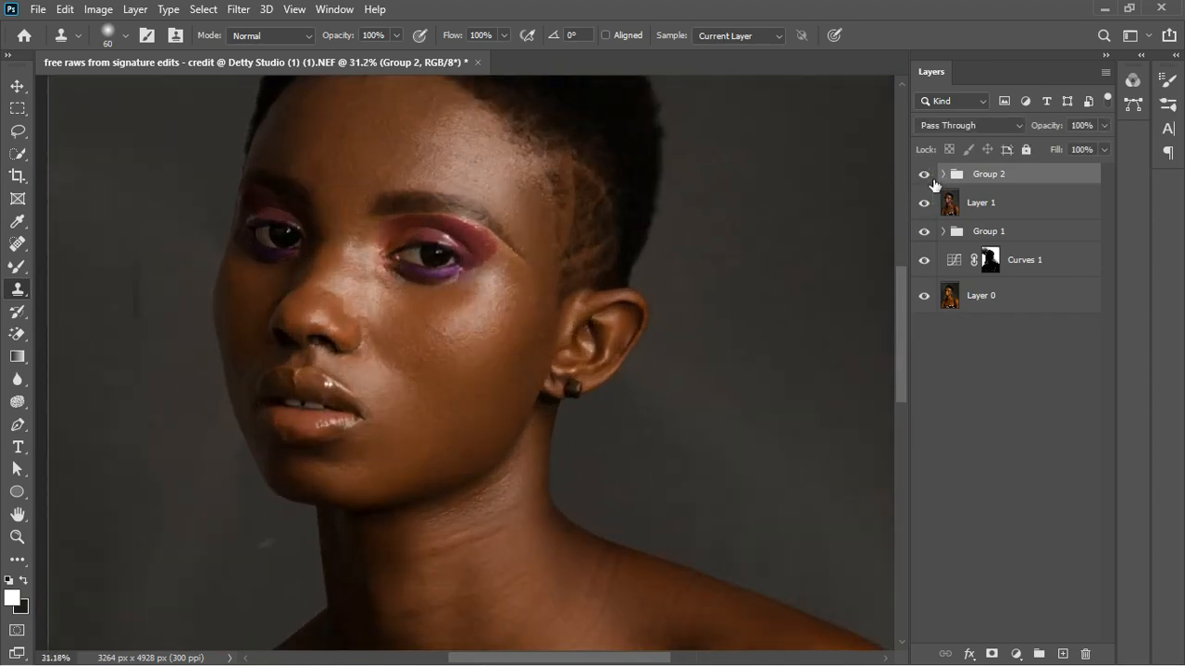
{"action": "left_click", "coordinate": [925, 176]}
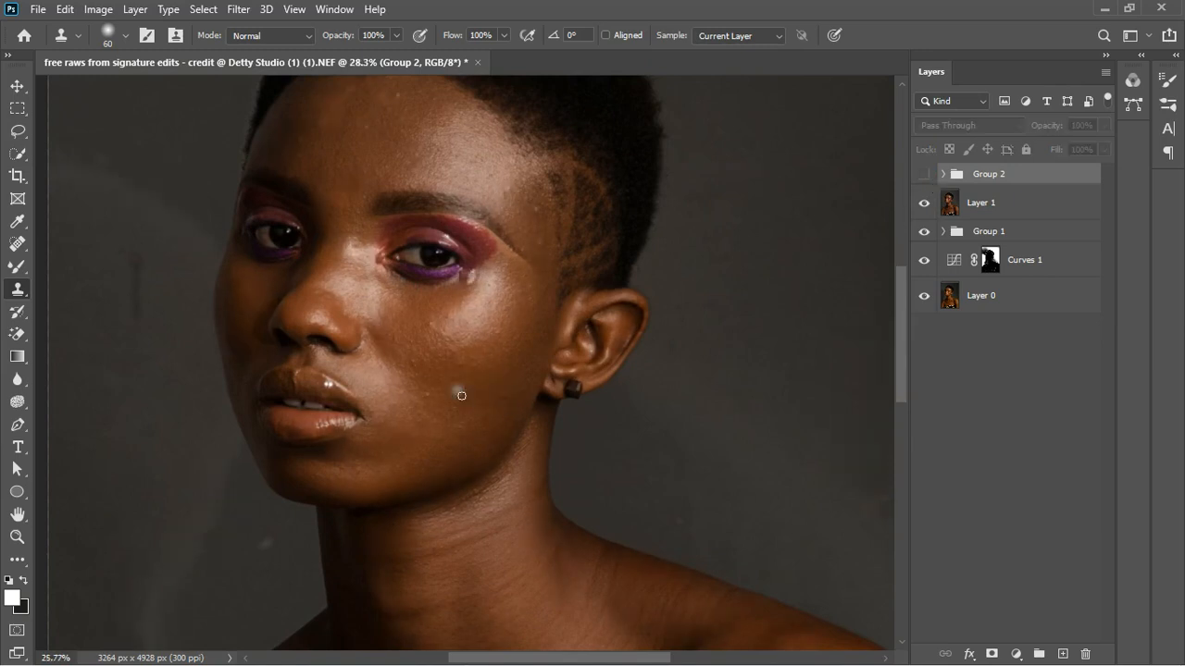
{"action": "scroll", "coordinate": [455, 392], "scroll_direction": "down", "scroll_amount": 3}
{"action": "scroll", "coordinate": [482, 407], "scroll_direction": "down", "scroll_amount": 1}
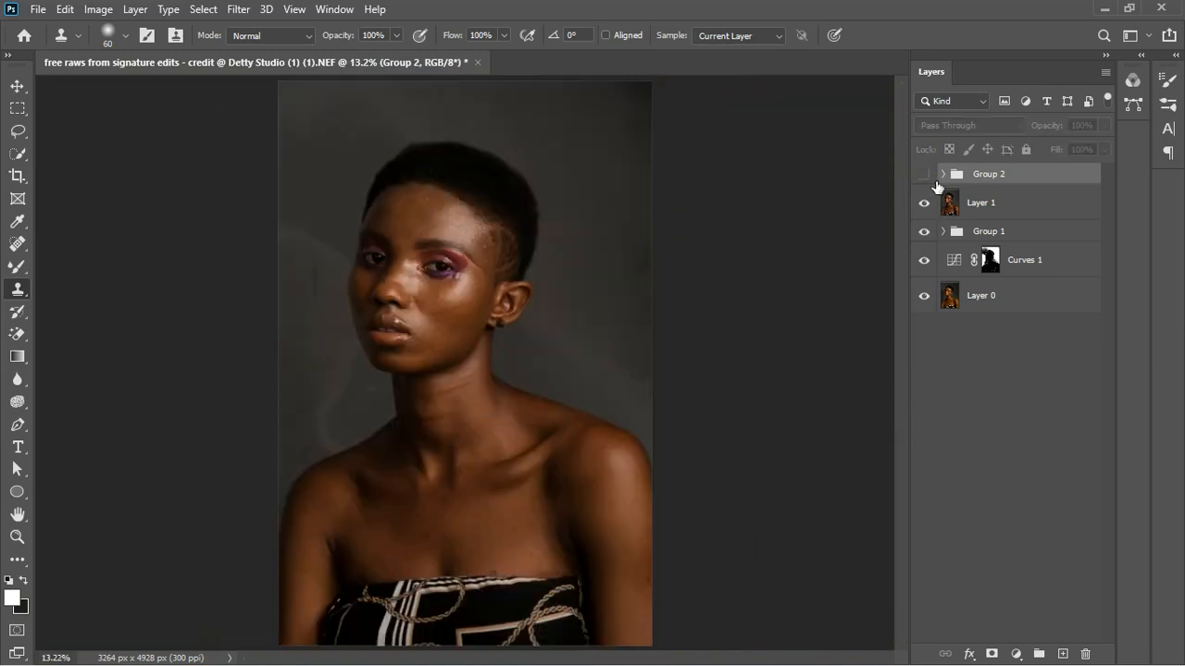
{"action": "left_click", "coordinate": [923, 175]}
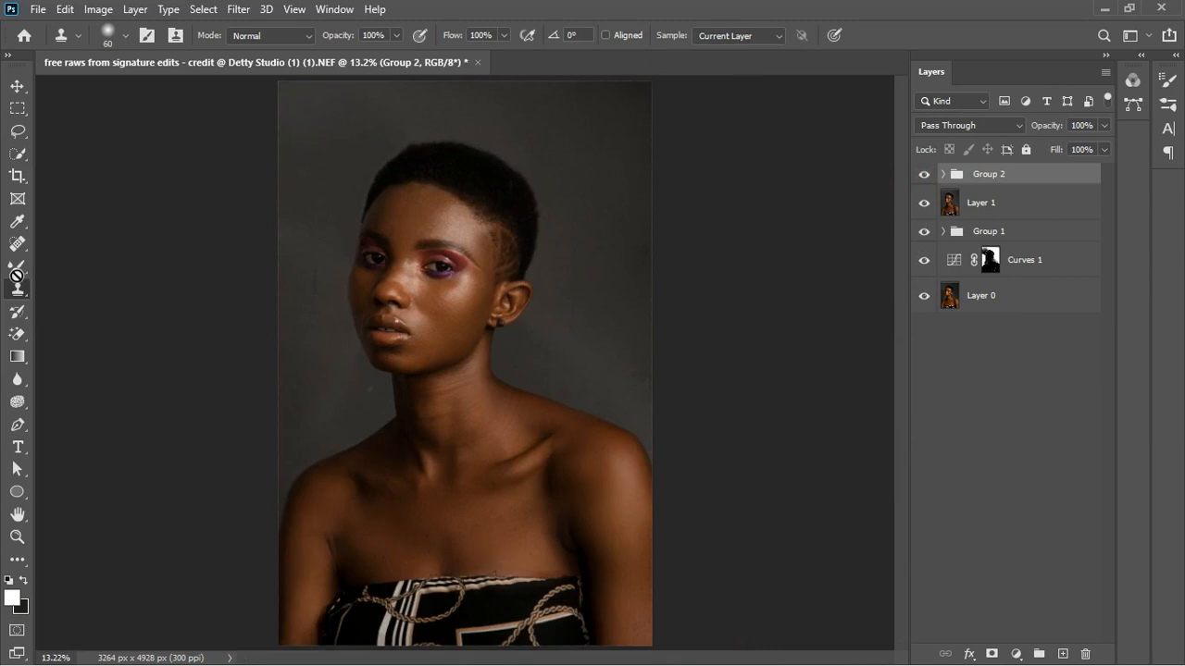
Step: Expand Group 2, select the texture layer and set the Spot Healing Brush to size 90 for the chest
{"action": "left_click", "coordinate": [17, 244]}
{"action": "scroll", "coordinate": [485, 545], "scroll_direction": "up", "scroll_amount": 2}
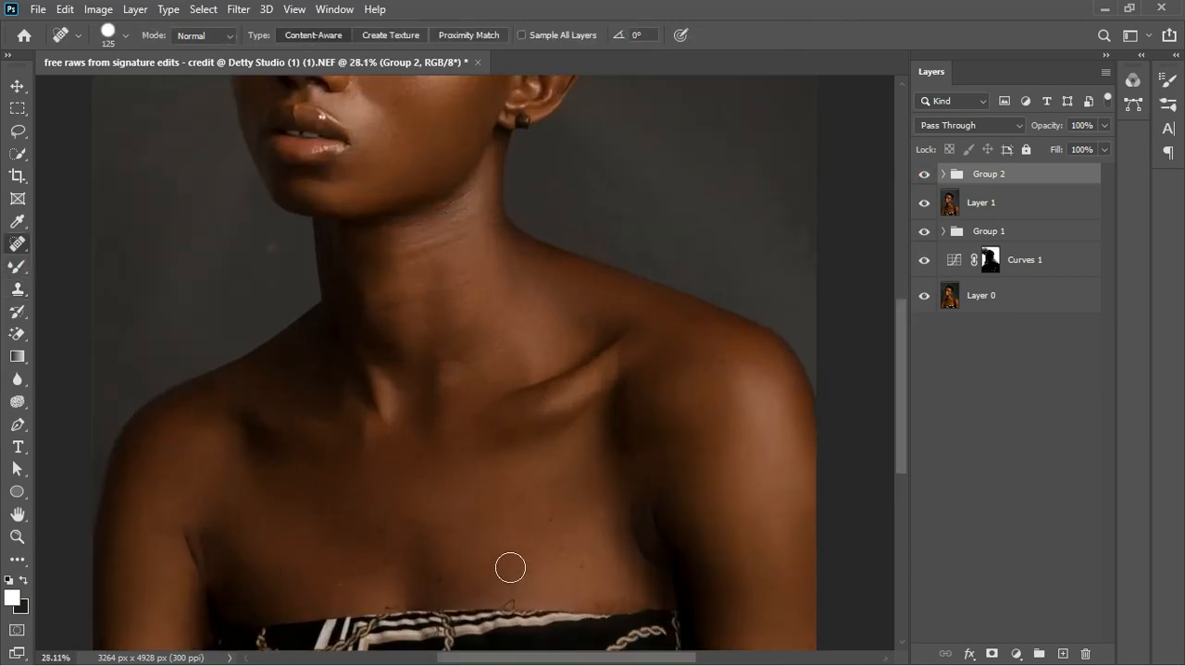
{"action": "left_click", "coordinate": [943, 175]}
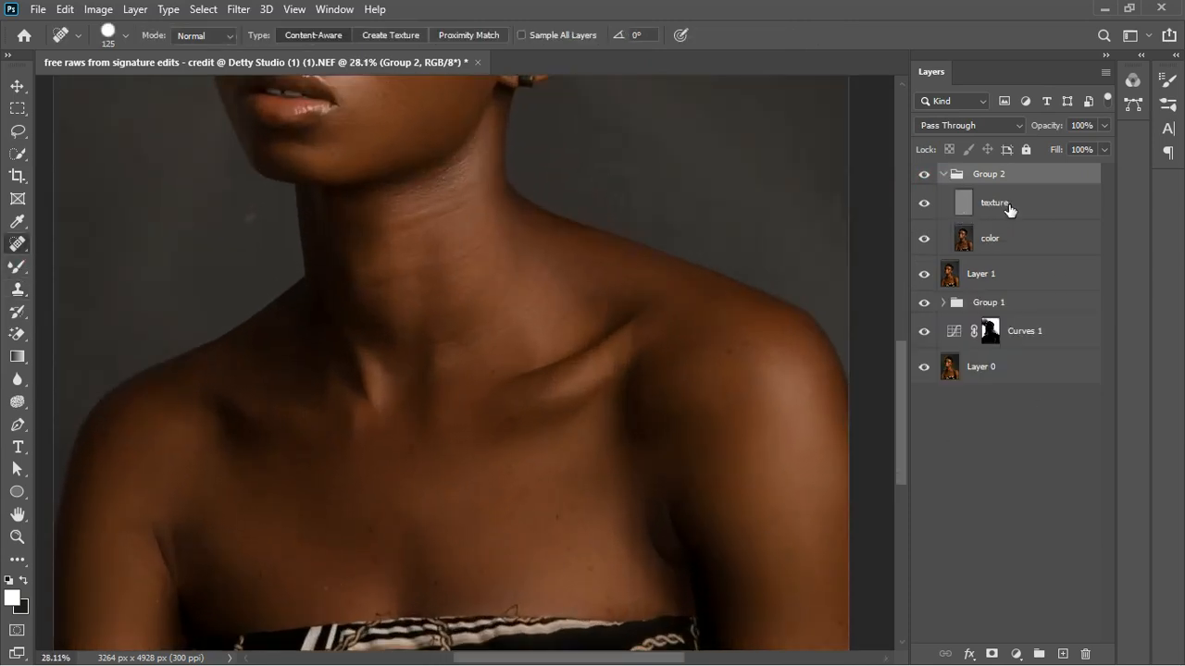
{"action": "left_click", "coordinate": [1007, 205]}
{"action": "scroll", "coordinate": [417, 584], "scroll_direction": "up", "scroll_amount": 2}
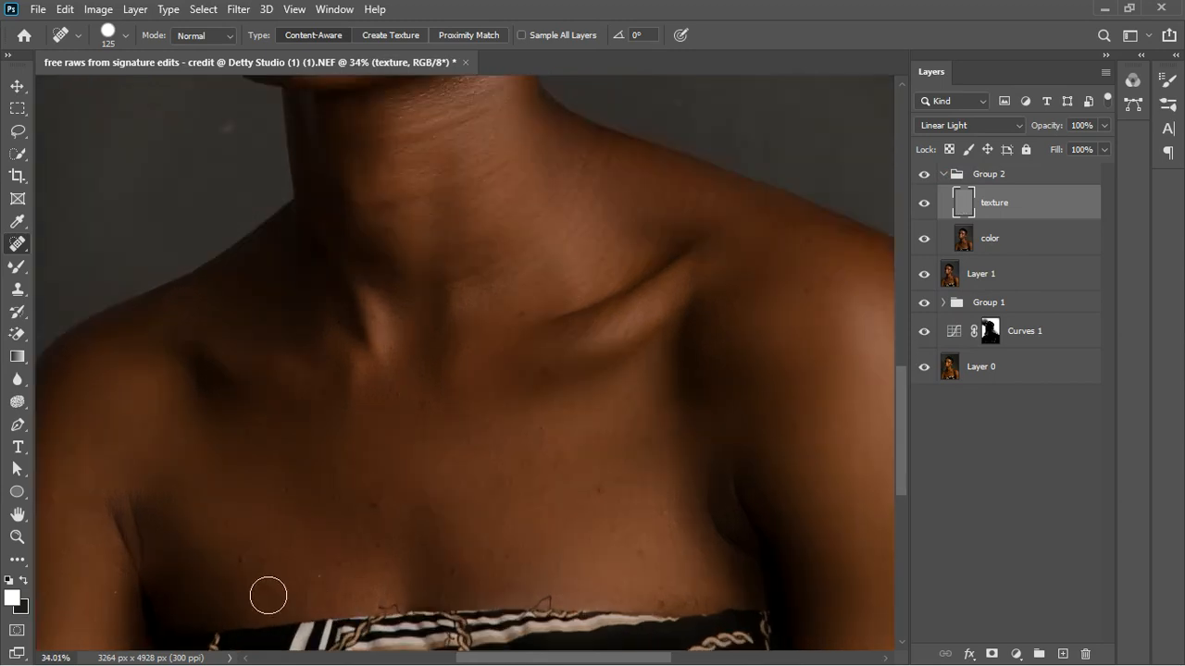
{"action": "scroll", "coordinate": [277, 597], "scroll_direction": "up", "scroll_amount": 2}
{"action": "key", "text": "bracketleft"}
{"action": "key", "text": "bracketleft"}
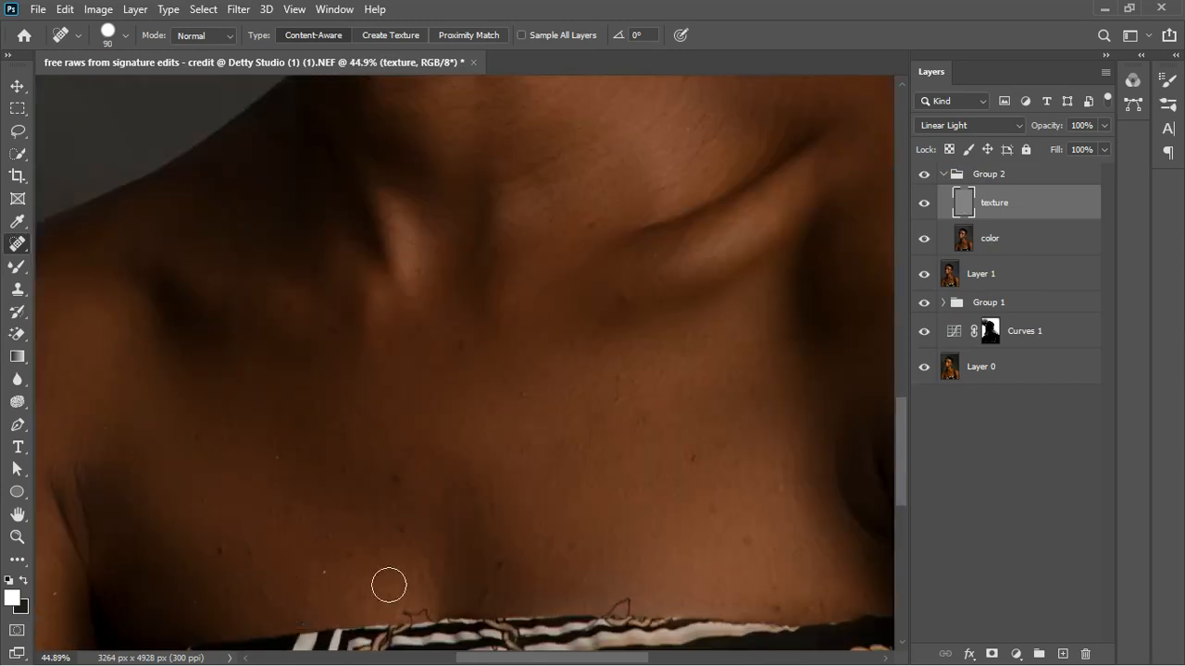
Step: Switch to the Clone Stamp at size 50 and clone out the dark spots across the chest
{"action": "left_click", "coordinate": [31, 290]}
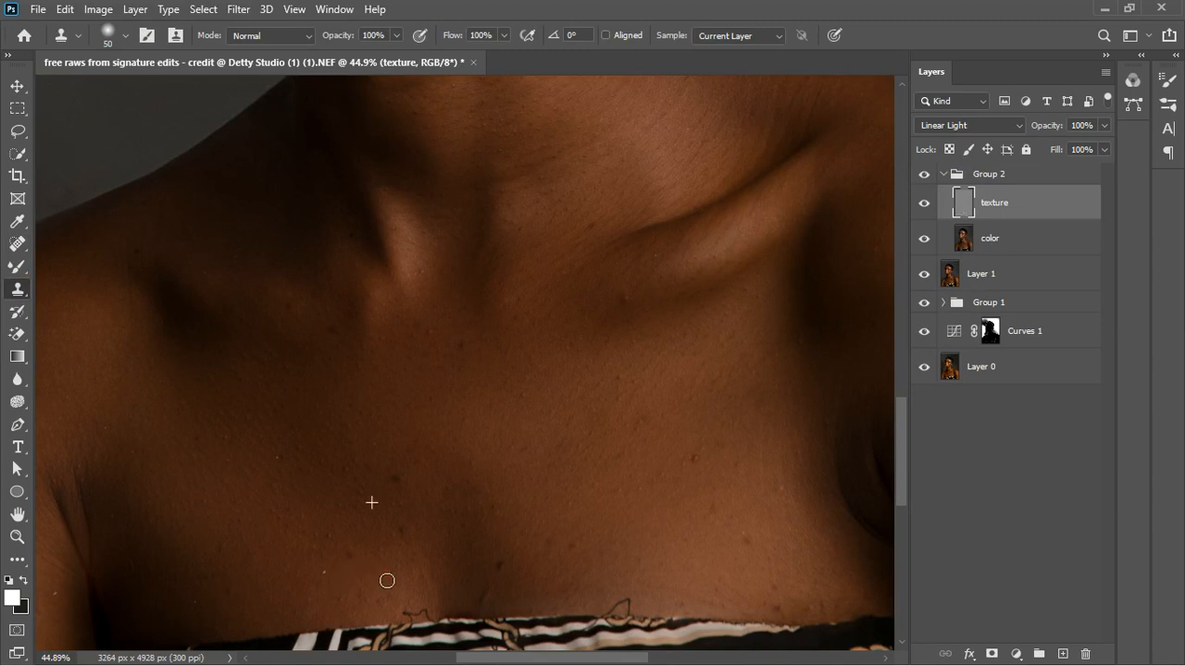
{"action": "left_click", "coordinate": [396, 548], "text": "alt"}
{"action": "left_click", "coordinate": [399, 486]}
{"action": "left_click", "coordinate": [468, 383], "text": "alt"}
{"action": "left_click", "coordinate": [474, 350]}
{"action": "left_click", "coordinate": [626, 376]}
{"action": "left_click", "coordinate": [674, 448]}
{"action": "left_click", "coordinate": [709, 450]}
{"action": "left_click", "coordinate": [761, 503]}
{"action": "left_click", "coordinate": [773, 529]}
Step: Clone out the marks on the lower chest, just above the garment's edge
{"action": "left_click", "coordinate": [774, 602], "text": "alt"}
{"action": "left_click", "coordinate": [781, 609]}
{"action": "left_click_drag", "start_coordinate": [799, 616], "coordinate": [823, 616]}
{"action": "left_click", "coordinate": [730, 589]}
{"action": "left_click", "coordinate": [399, 524]}
Step: Remove the remaining spots on the upper chest, around the collarbones and toward the shadowed shoulder
{"action": "left_click", "coordinate": [333, 331]}
{"action": "left_click", "coordinate": [294, 316]}
{"action": "left_click", "coordinate": [147, 252]}
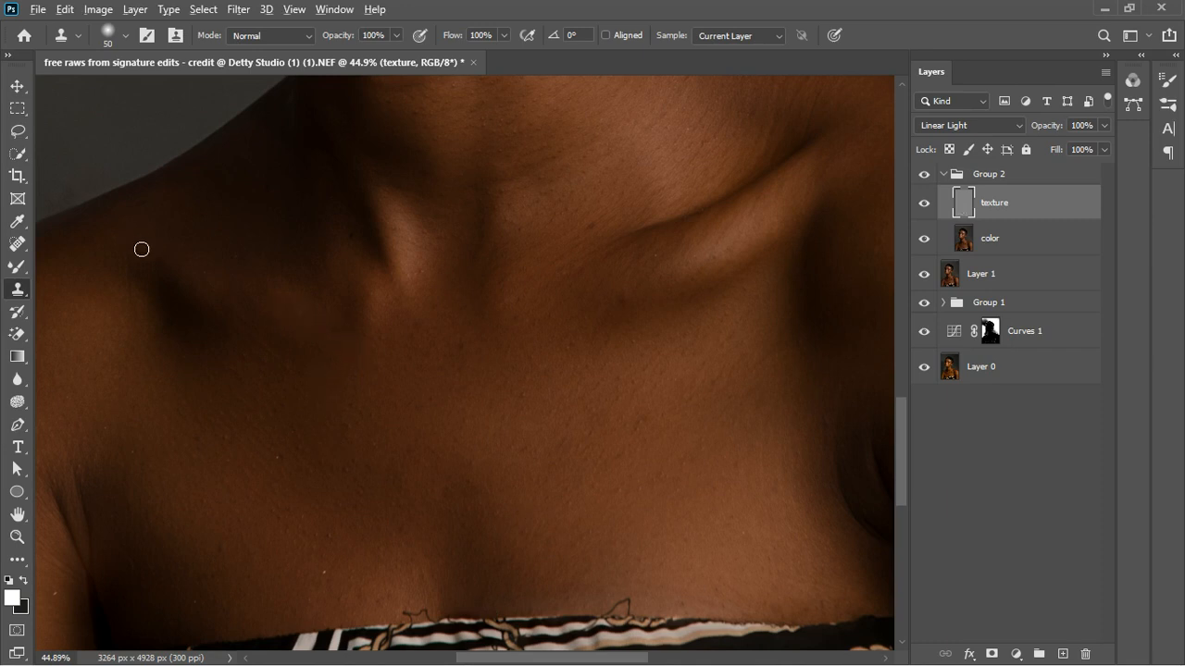
{"action": "left_click", "coordinate": [630, 302]}
{"action": "left_click", "coordinate": [350, 240]}
Step: Sample clean skin on the brighter shoulder and clone out its spots on the texture layer
{"action": "scroll", "coordinate": [360, 242], "scroll_direction": "up", "scroll_amount": 3}
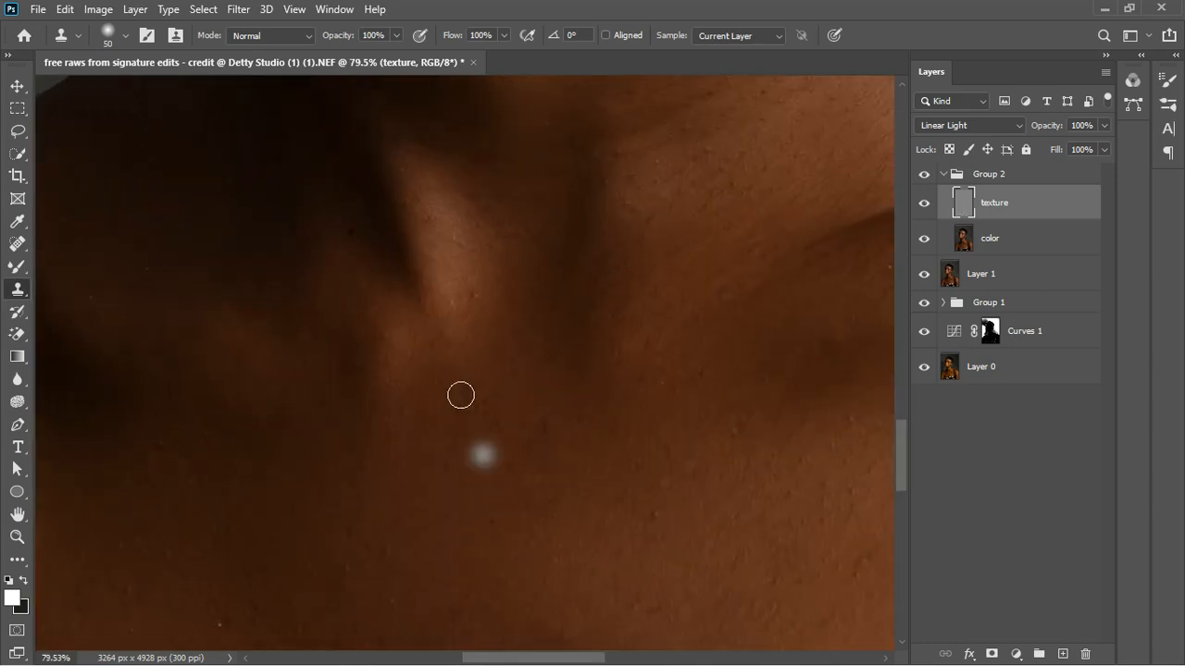
{"action": "scroll", "coordinate": [424, 343], "scroll_direction": "down", "scroll_amount": 7}
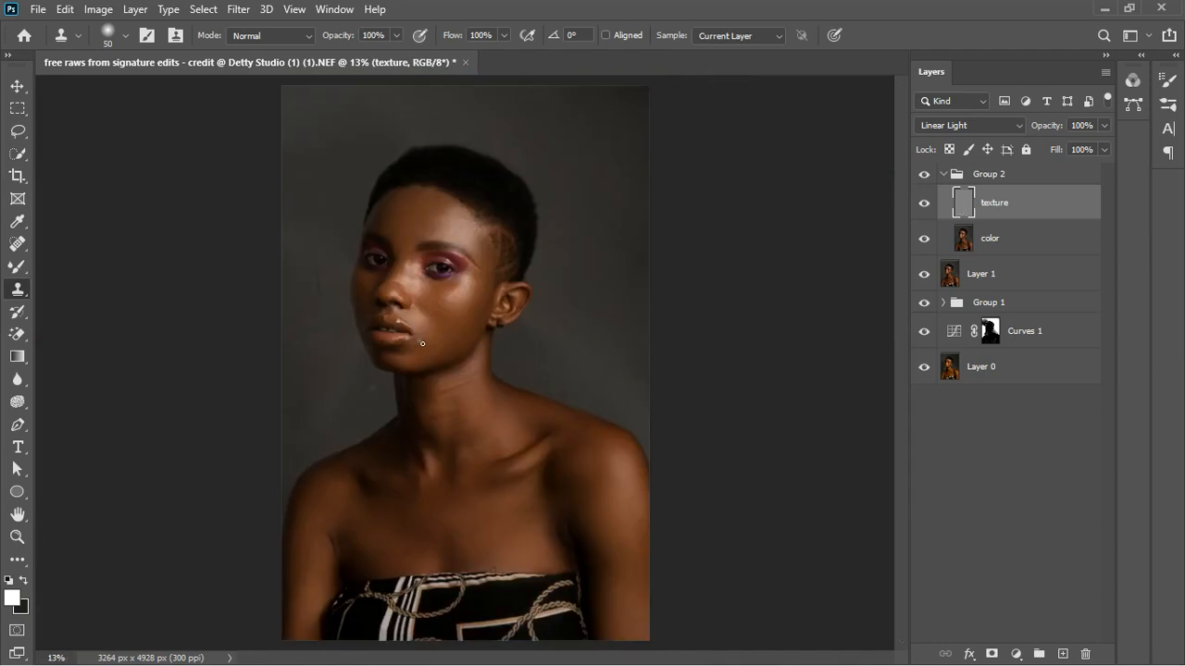
{"action": "scroll", "coordinate": [606, 461], "scroll_direction": "up", "scroll_amount": 5}
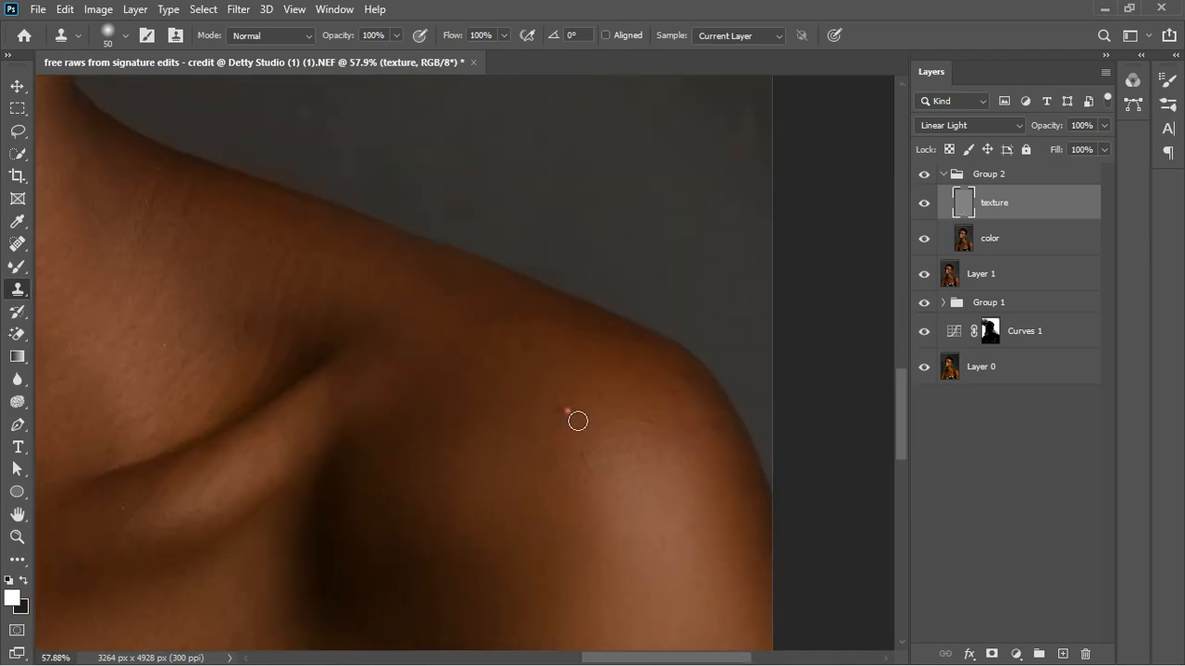
{"action": "left_click", "coordinate": [694, 405], "text": "alt"}
{"action": "left_click", "coordinate": [672, 405]}
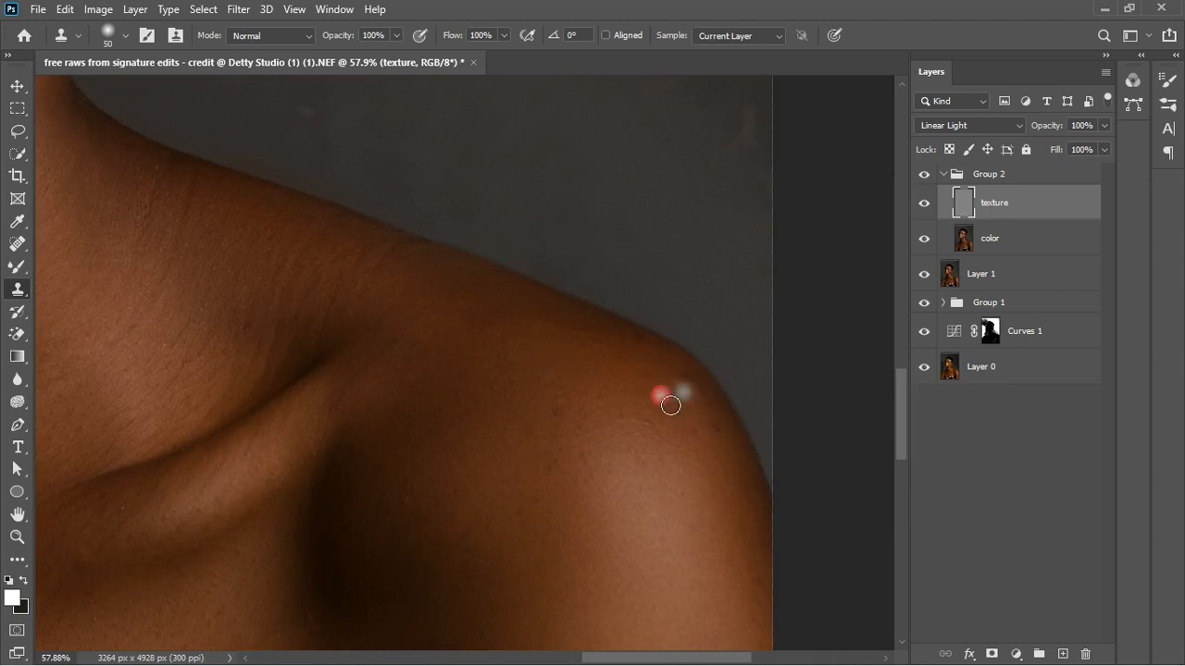
{"action": "left_click", "coordinate": [683, 416]}
{"action": "left_click", "coordinate": [685, 403]}
{"action": "left_click", "coordinate": [699, 415]}
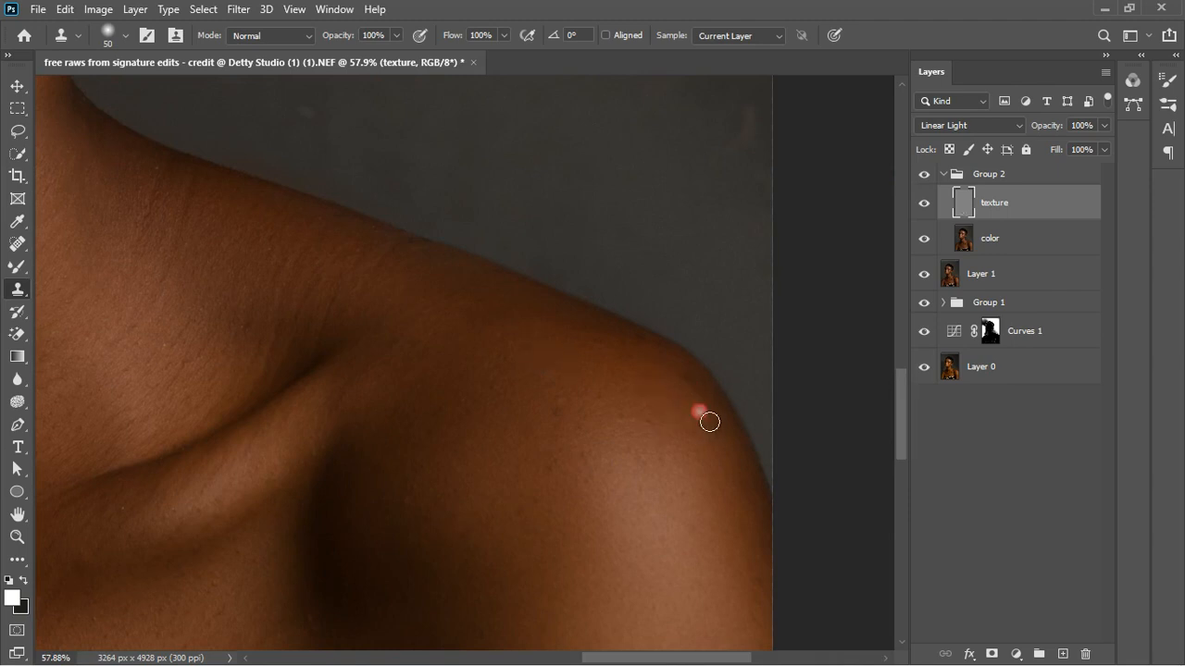
{"action": "left_click", "coordinate": [655, 427]}
{"action": "left_click", "coordinate": [562, 417]}
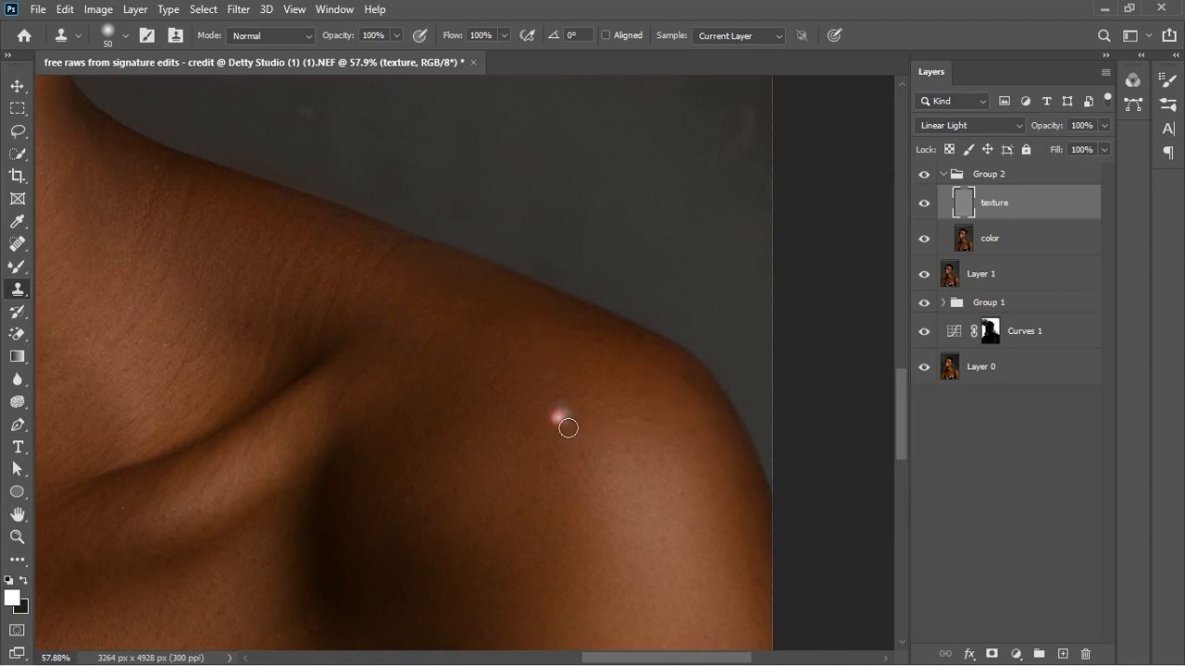
{"action": "scroll", "coordinate": [656, 475], "scroll_direction": "down", "scroll_amount": 3}
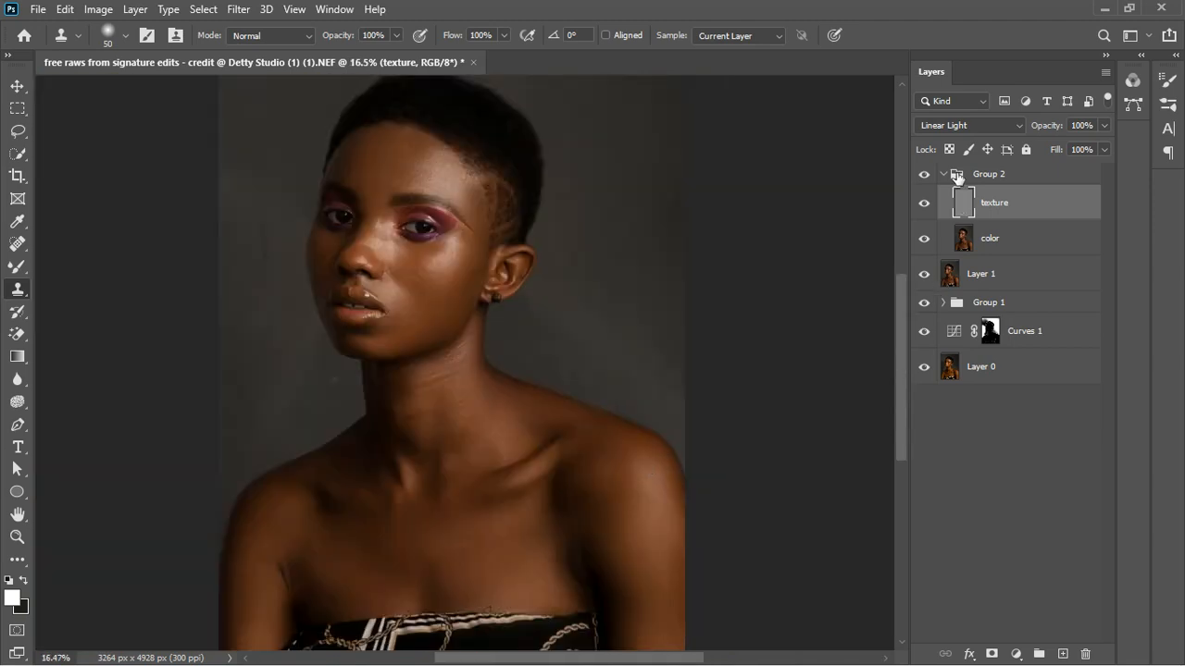
Step: Collapse the frequency separation group and add a Photo Filter adjustment layer above it
{"action": "left_click", "coordinate": [957, 174]}
{"action": "left_click", "coordinate": [943, 174]}
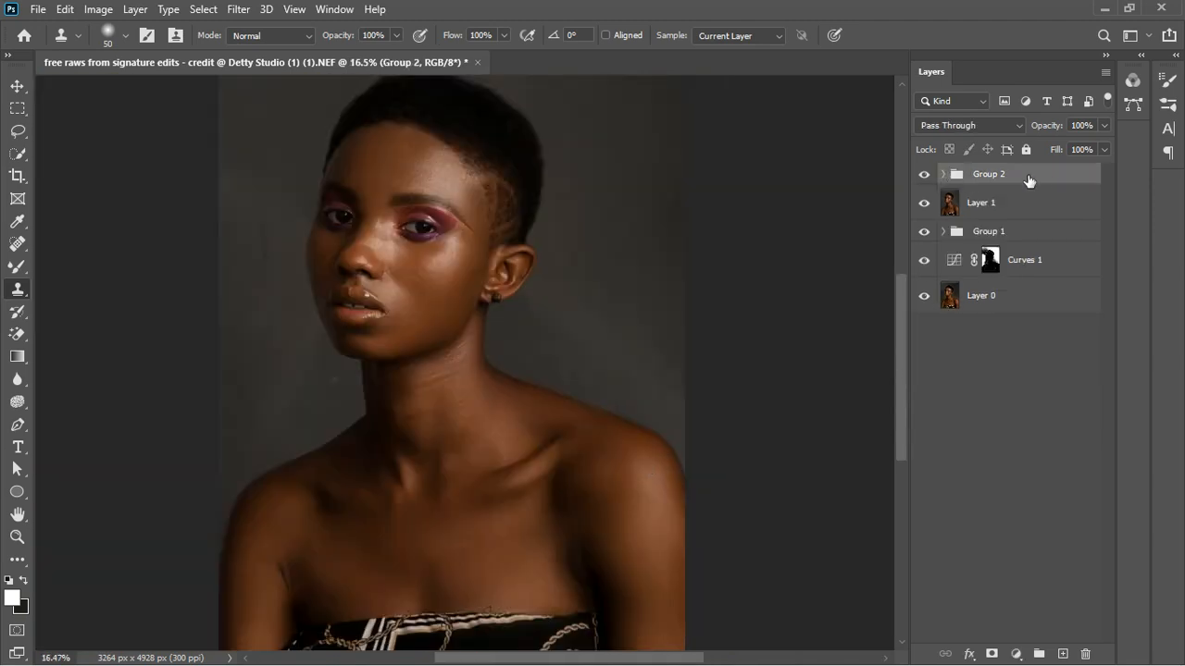
{"action": "scroll", "coordinate": [389, 218], "scroll_direction": "up", "scroll_amount": 3}
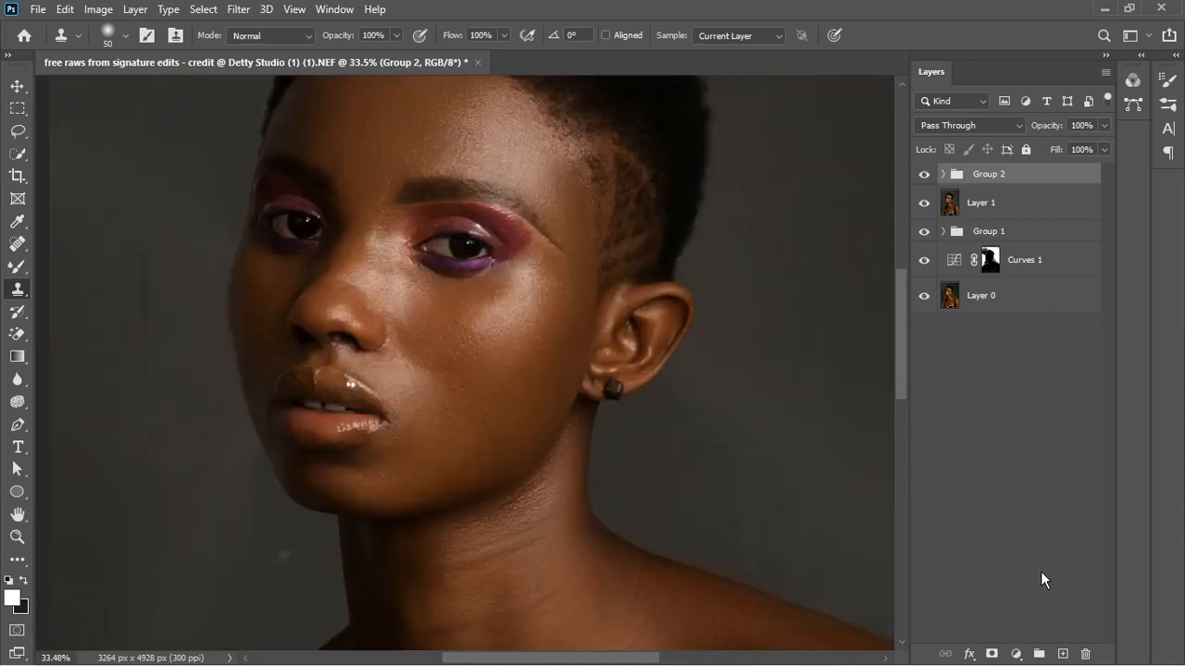
{"action": "left_click", "coordinate": [1017, 655]}
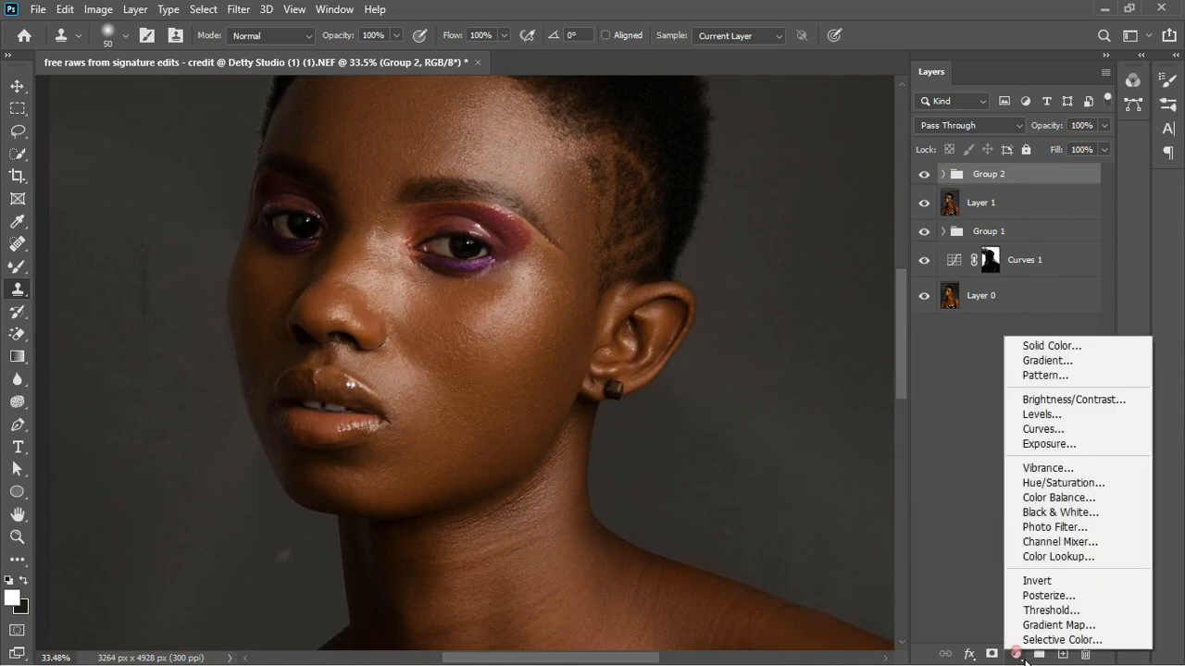
{"action": "left_click", "coordinate": [1064, 534]}
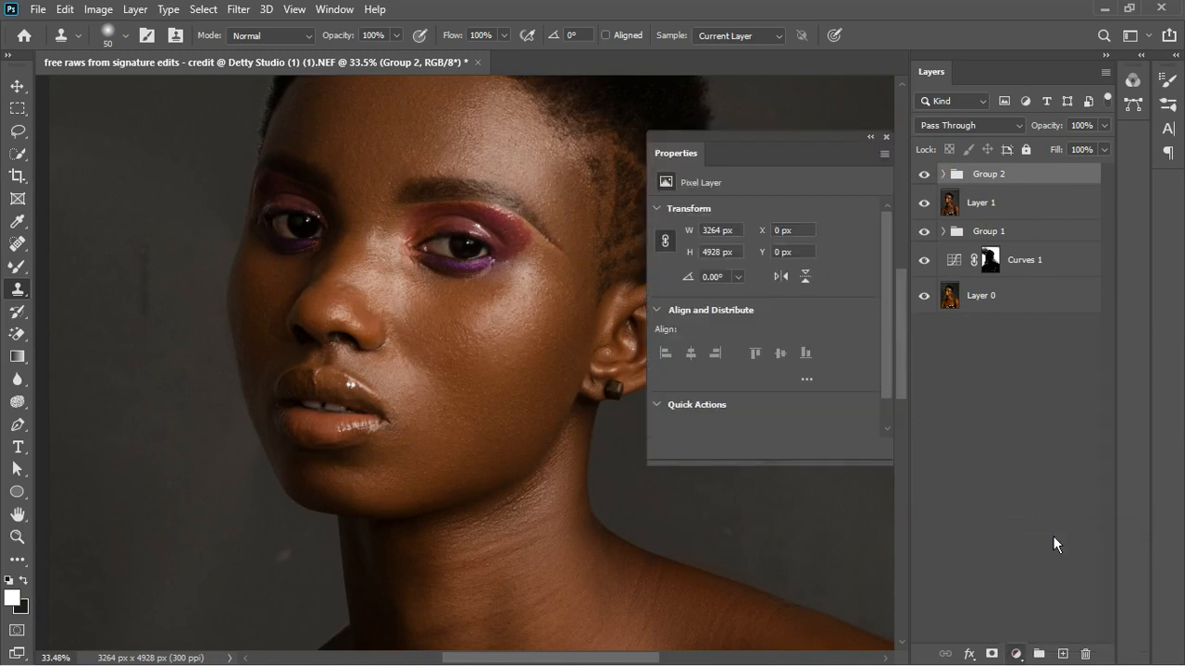
{"action": "left_click", "coordinate": [886, 137]}
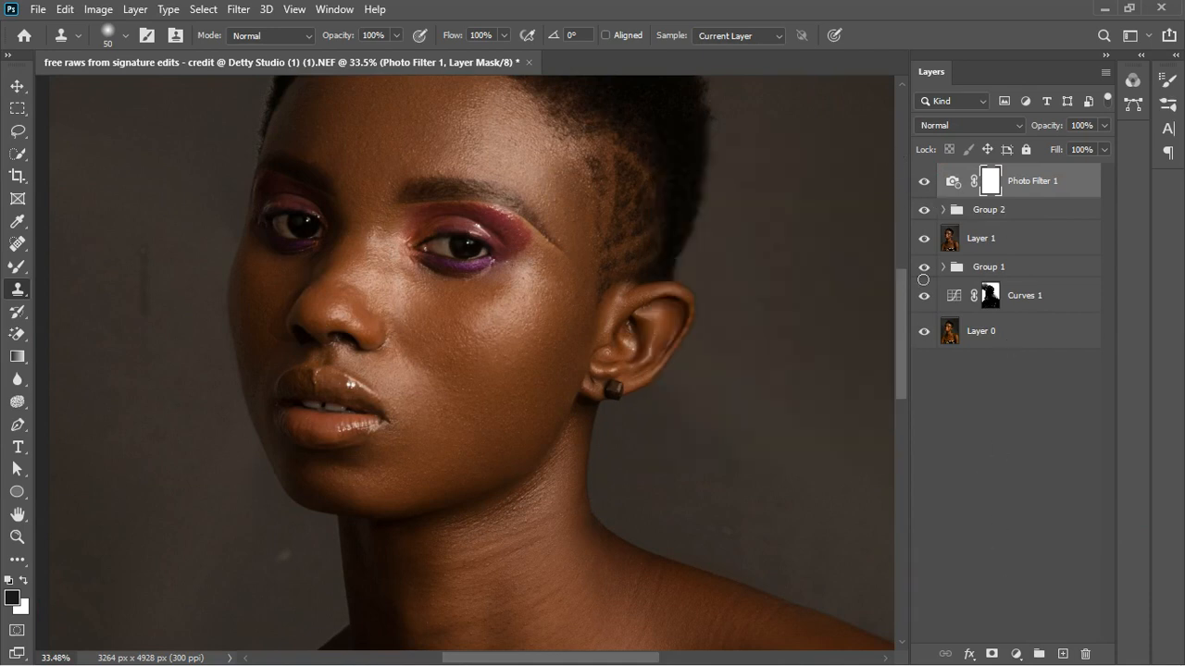
Step: Add a white Solid Color fill layer above the Photo Filter layer
{"action": "left_click", "coordinate": [1017, 655]}
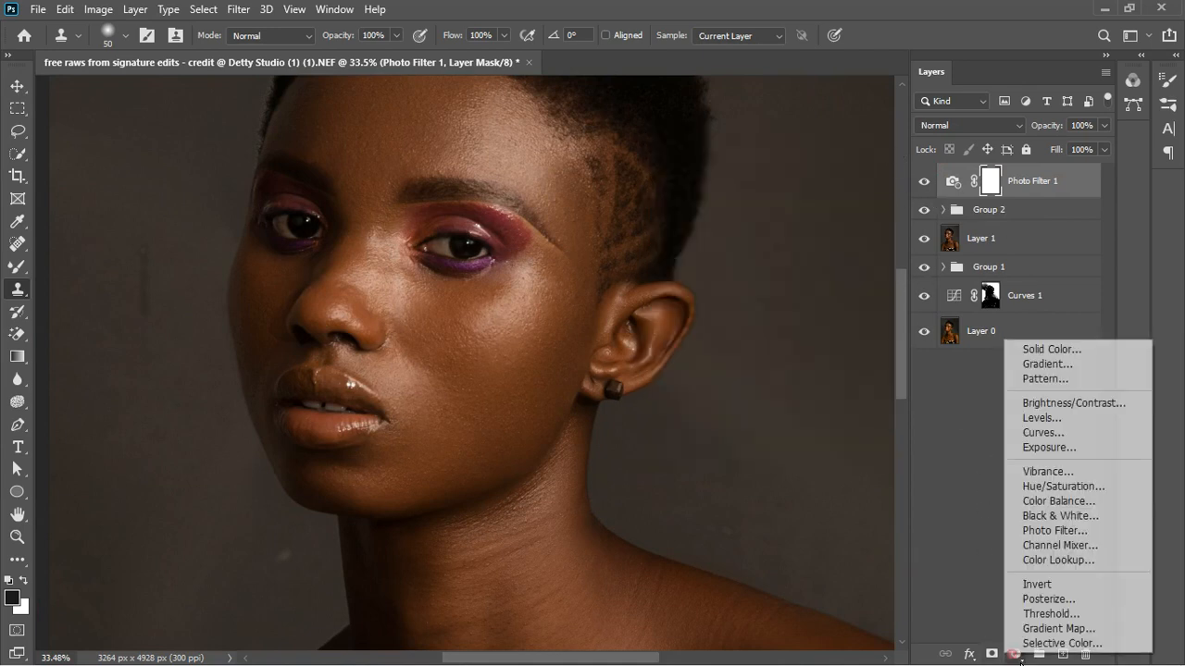
{"action": "left_click", "coordinate": [1048, 352]}
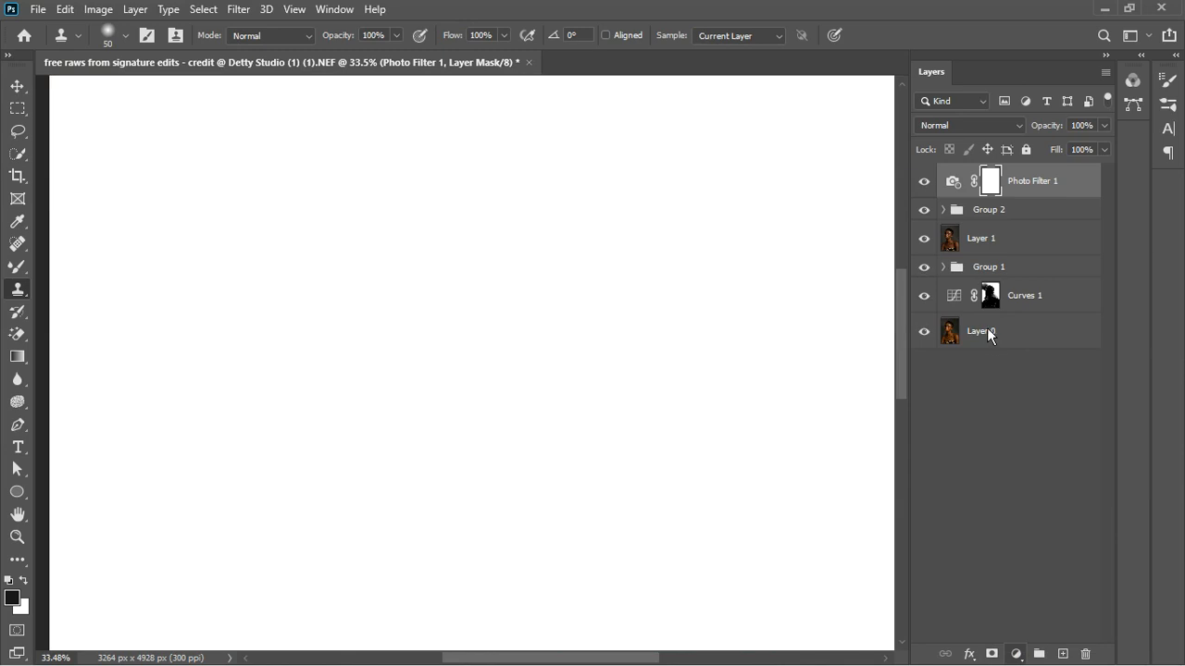
{"action": "key", "text": "s"}
{"action": "left_click", "coordinate": [1106, 157]}
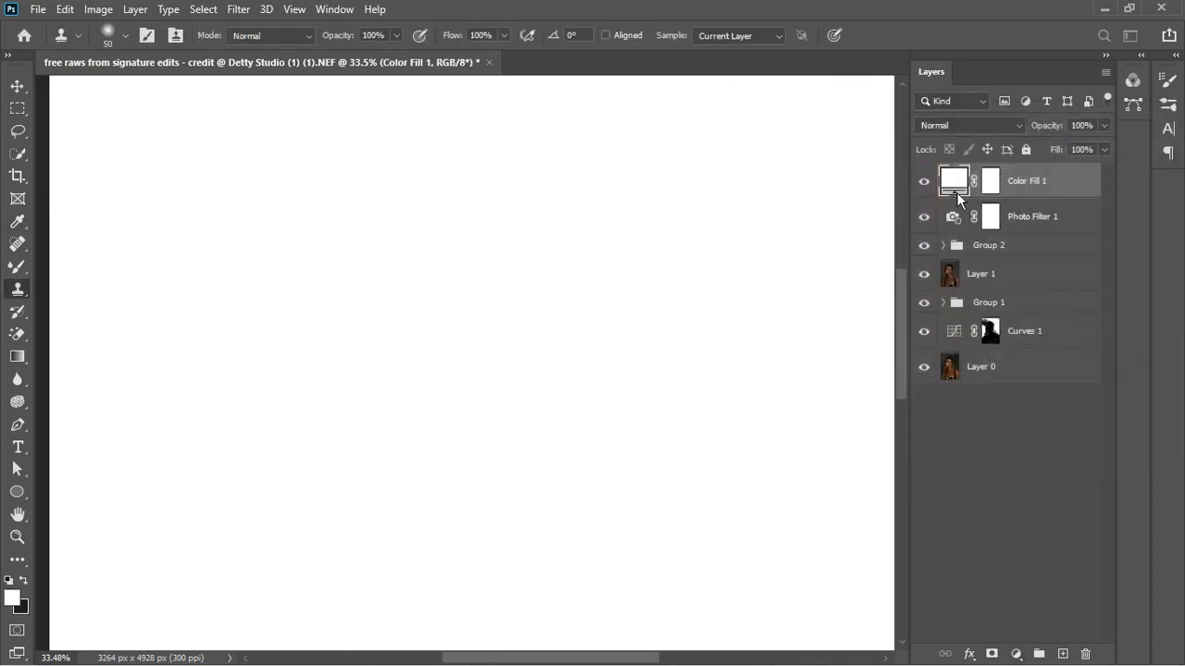
Step: Hide the color fill layer and recolor it to #4e4239, sampled from the white of the brighter eye
{"action": "left_click", "coordinate": [925, 184]}
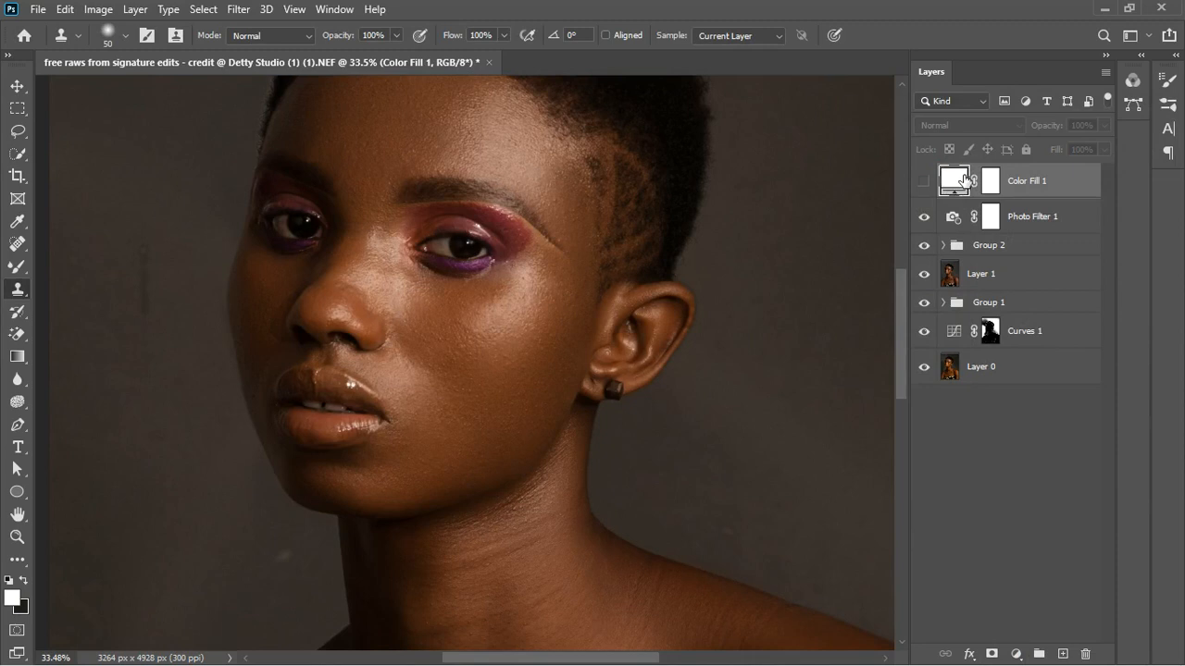
{"action": "double_click", "coordinate": [964, 180]}
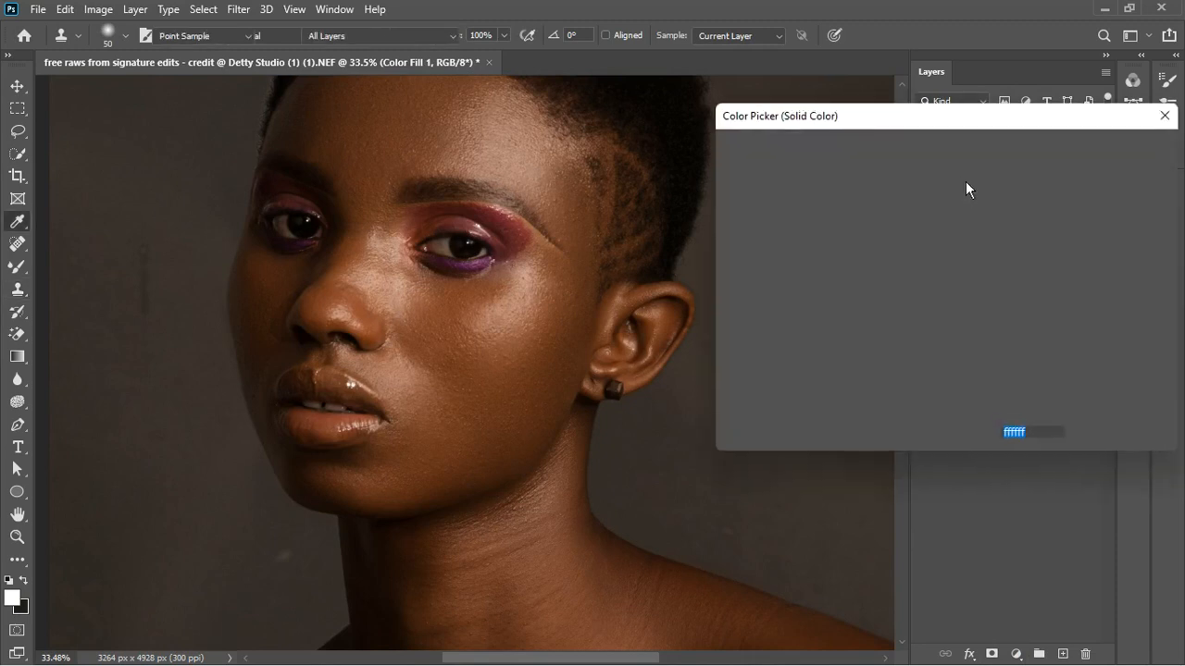
{"action": "left_click", "coordinate": [448, 255]}
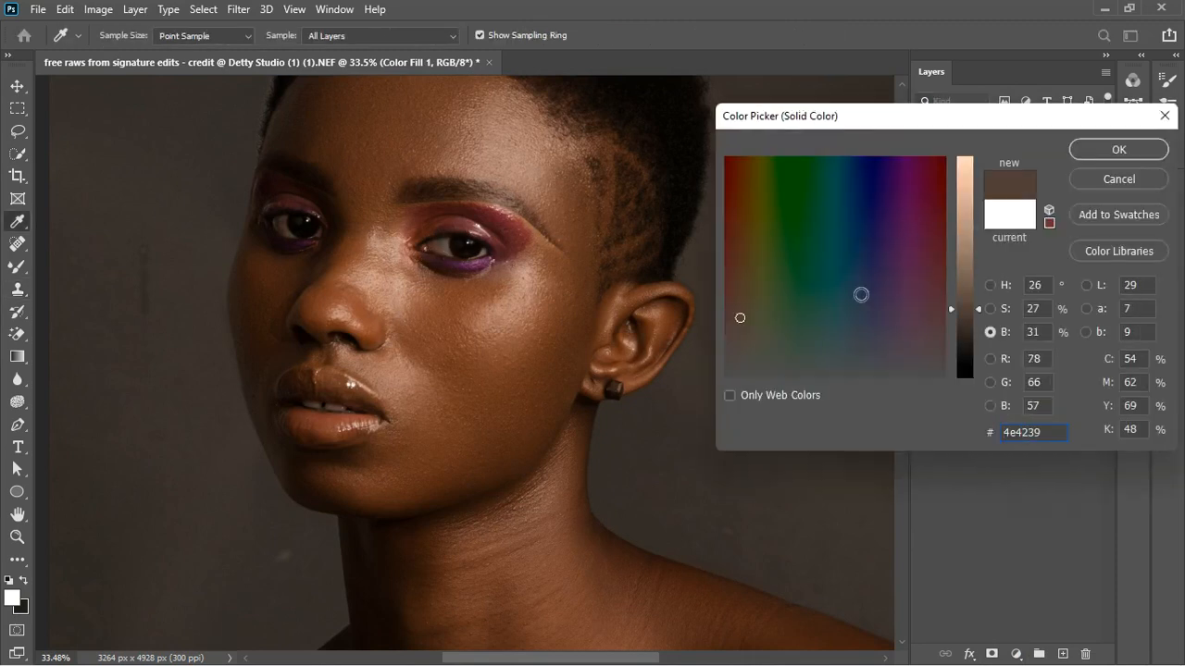
{"action": "left_click", "coordinate": [1109, 151]}
{"action": "key", "text": "s"}
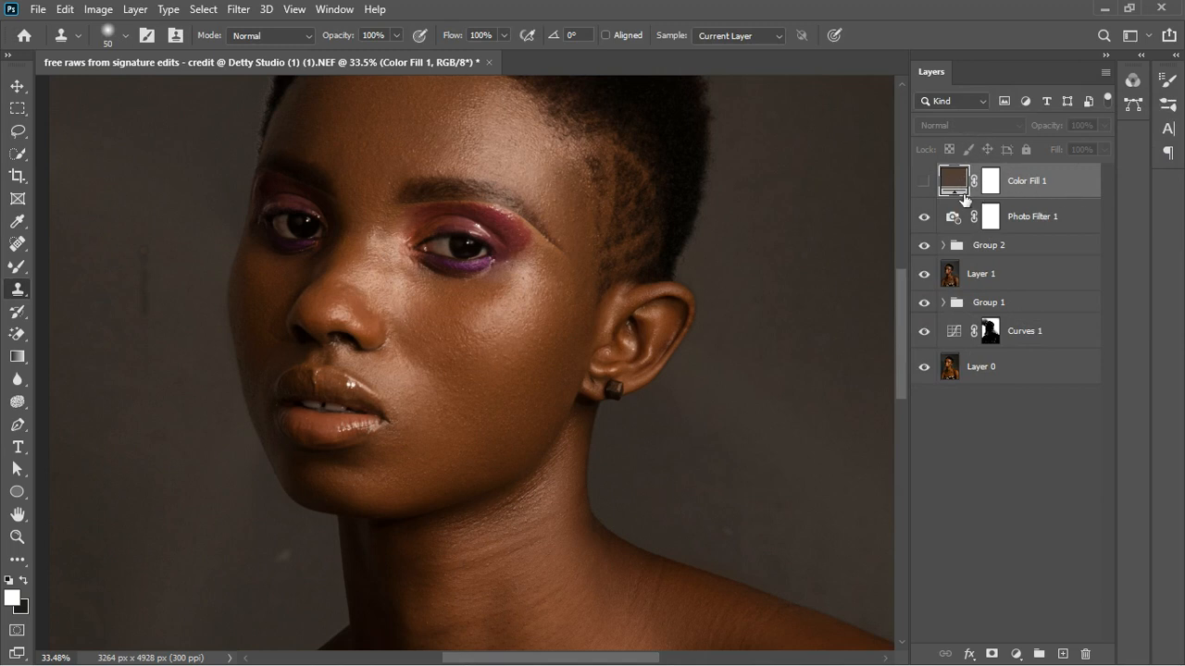
Step: Show the color fill layer again, set its blend mode to Divide, and invert its mask to black
{"action": "left_click", "coordinate": [925, 183]}
{"action": "left_click", "coordinate": [968, 126]}
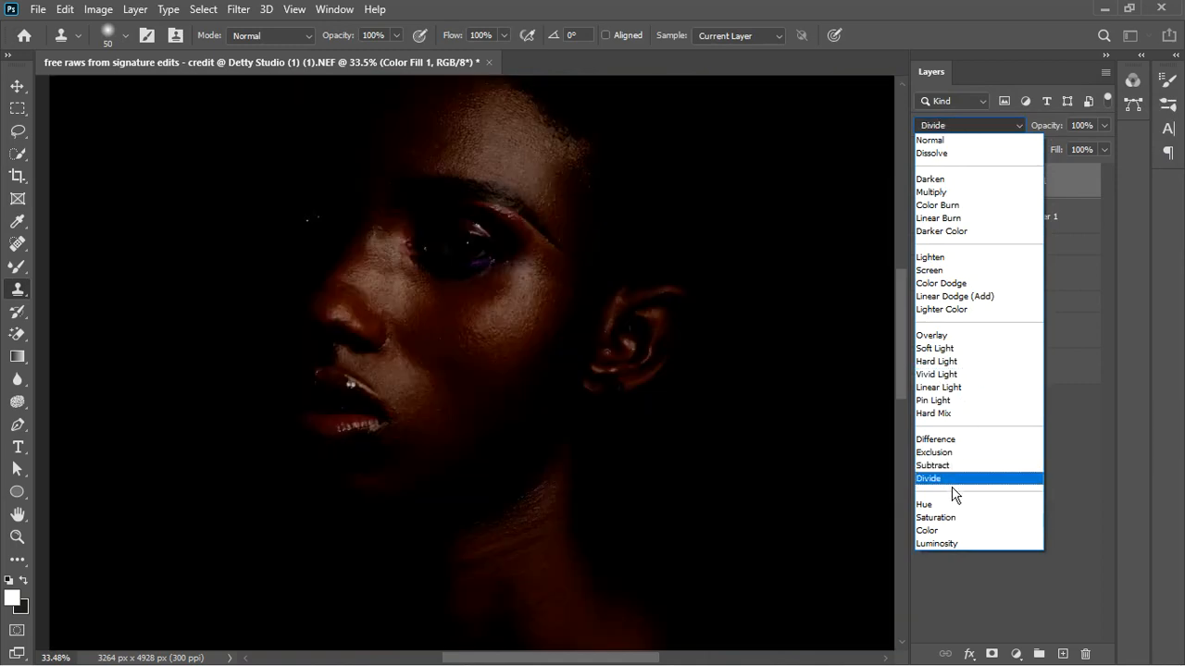
{"action": "left_click", "coordinate": [952, 488]}
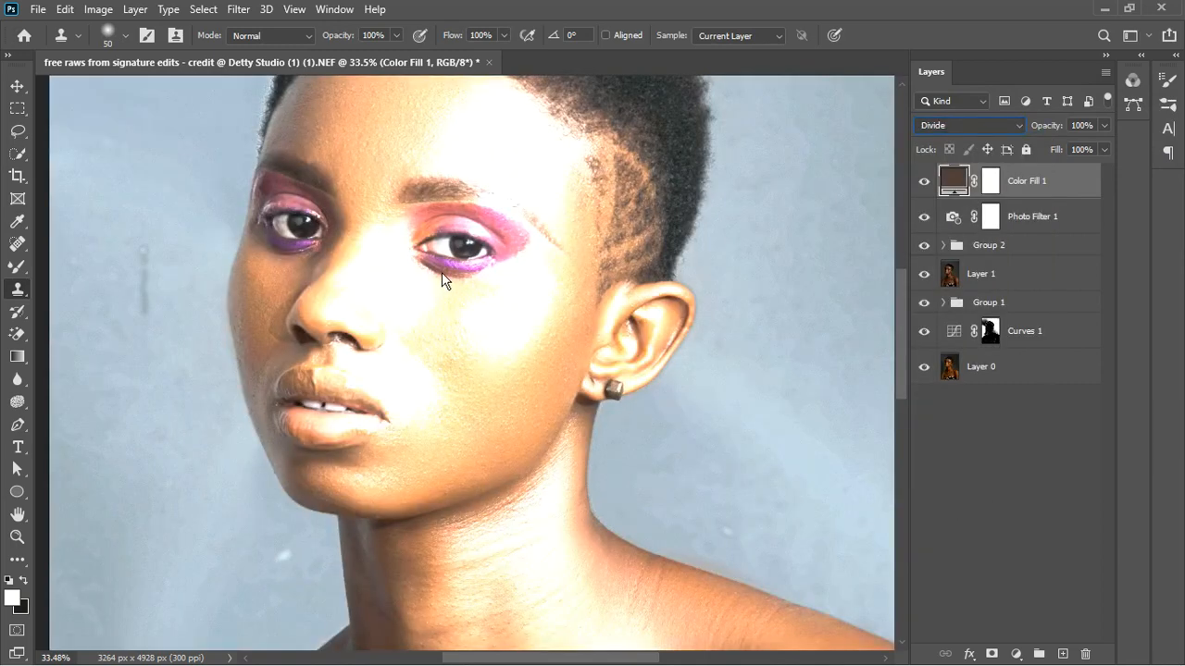
{"action": "left_click", "coordinate": [990, 182]}
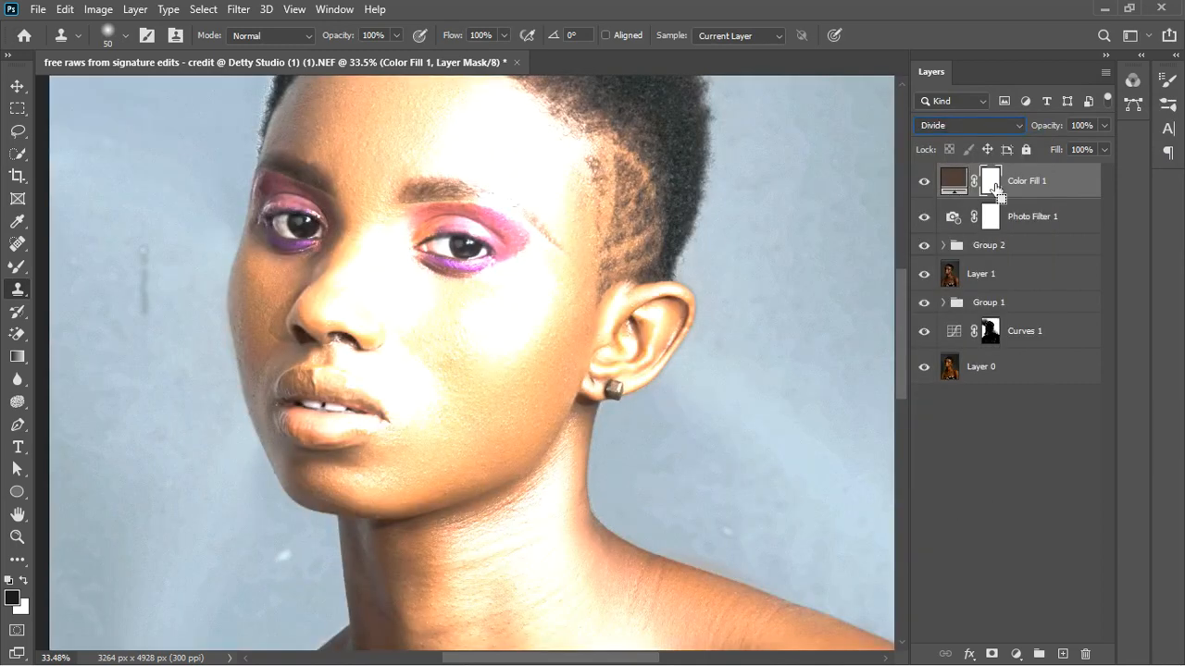
{"action": "key", "text": "ctrl+i"}
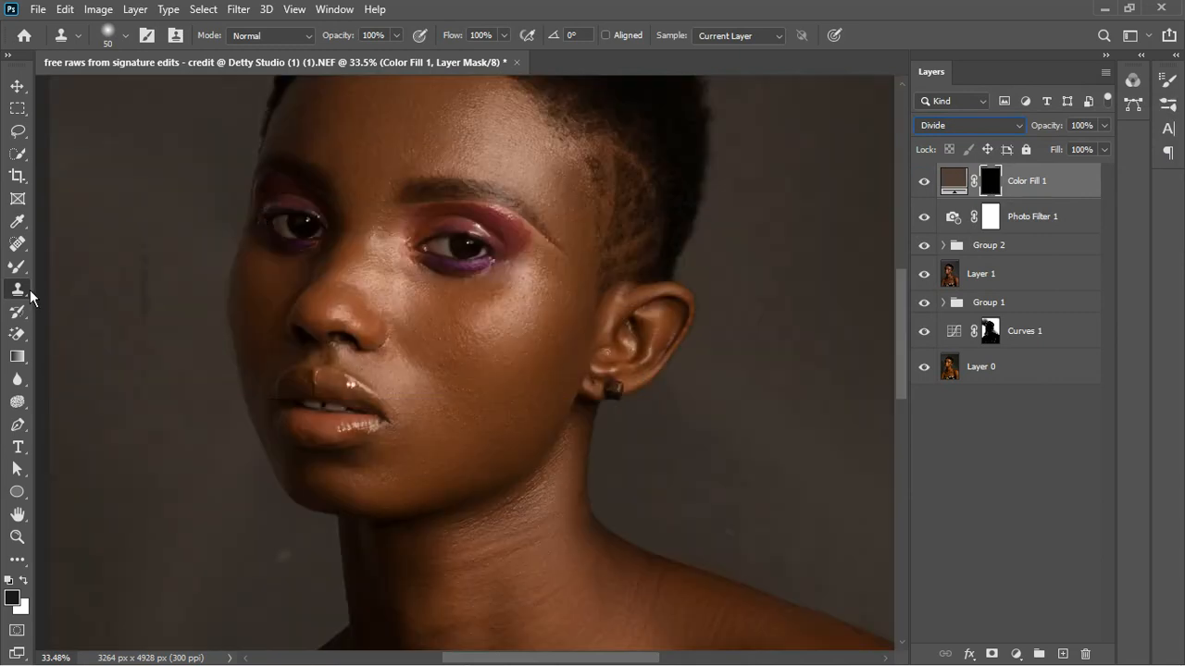
Step: Paint white on the fill layer's mask over the whites of both eyes with a size 90 brush
{"action": "left_click_drag", "start_coordinate": [17, 266], "coordinate": [69, 268]}
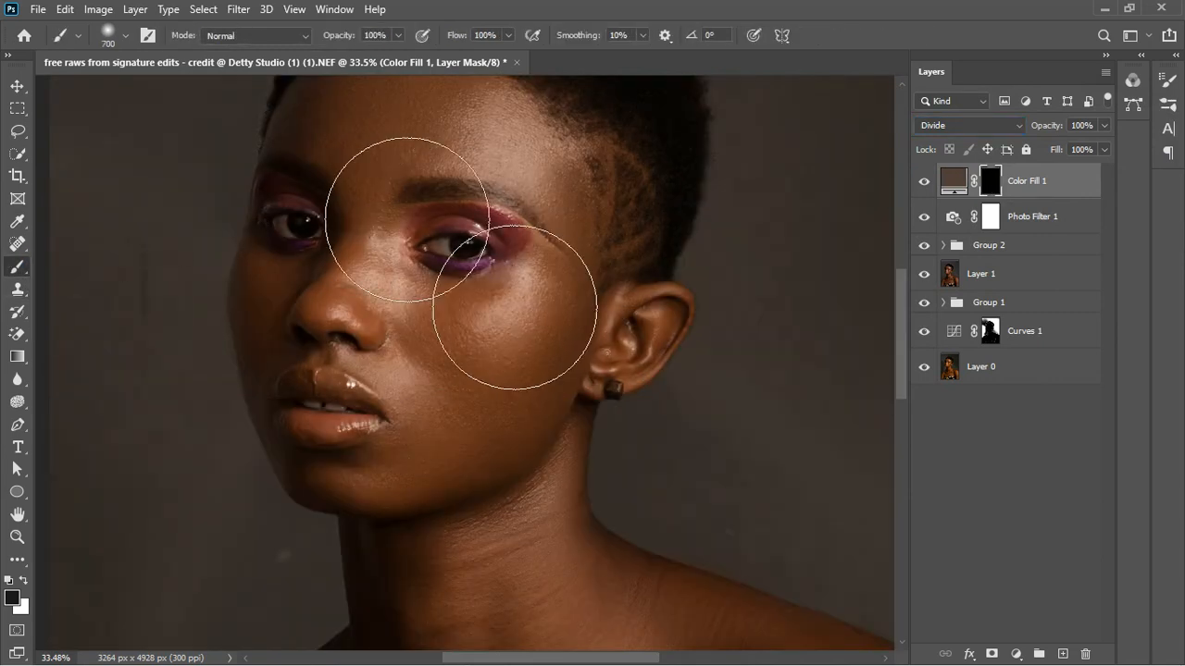
{"action": "scroll", "coordinate": [490, 254], "scroll_direction": "up", "scroll_amount": 7}
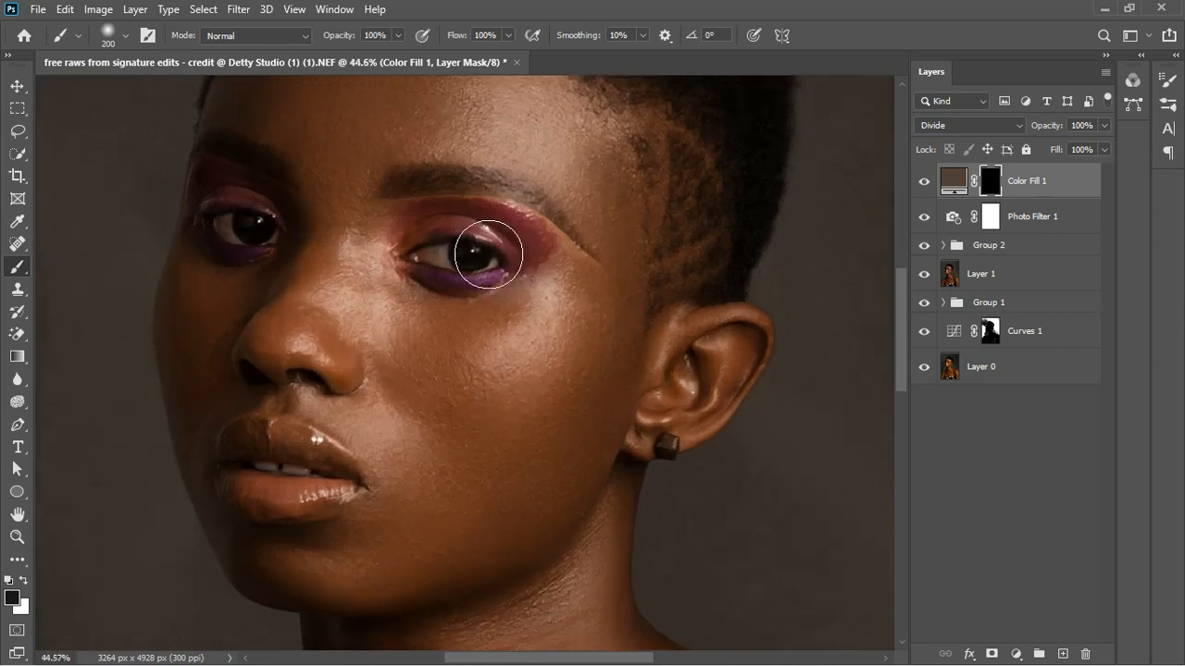
{"action": "key", "text": "bracketleft"}
{"action": "key", "text": "bracketleft"}
{"action": "key", "text": "bracketleft"}
{"action": "key", "text": "bracketleft"}
{"action": "key", "text": "bracketleft"}
{"action": "key", "text": "bracketleft"}
{"action": "key", "text": "bracketleft"}
{"action": "mouse_move", "coordinate": [450, 291]}
{"action": "left_mouse_down"}
{"action": "mouse_move", "coordinate": [436, 286]}
{"action": "mouse_move", "coordinate": [505, 292]}
{"action": "mouse_move", "coordinate": [469, 294]}
{"action": "left_mouse_up"}
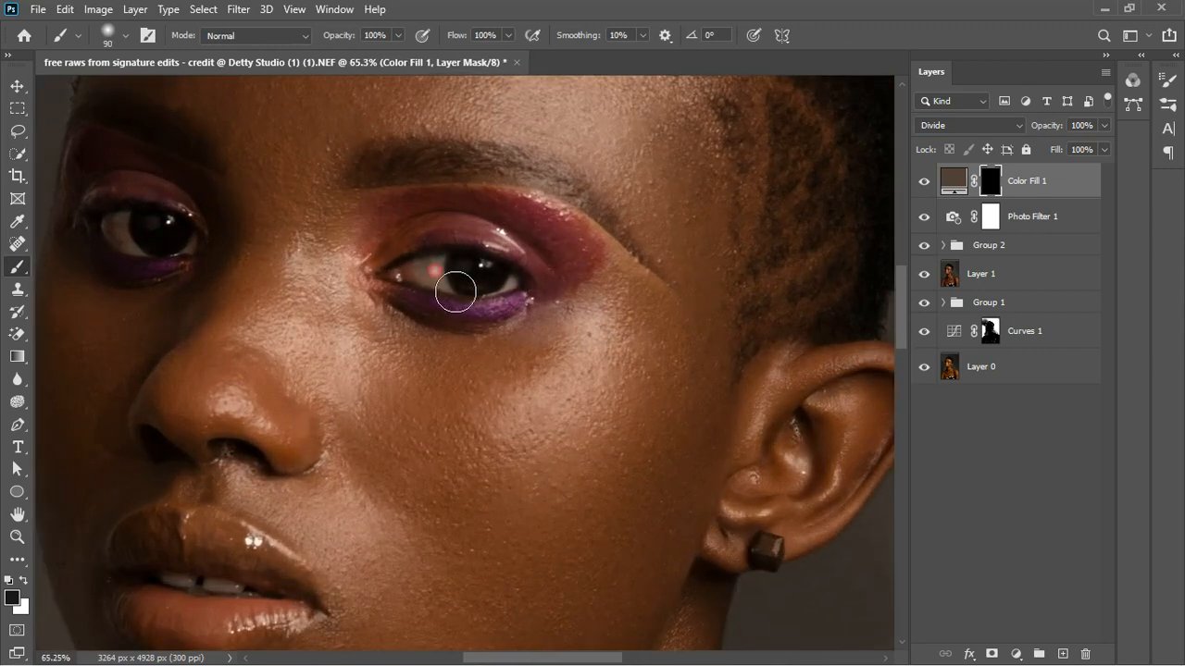
{"action": "key", "text": "x"}
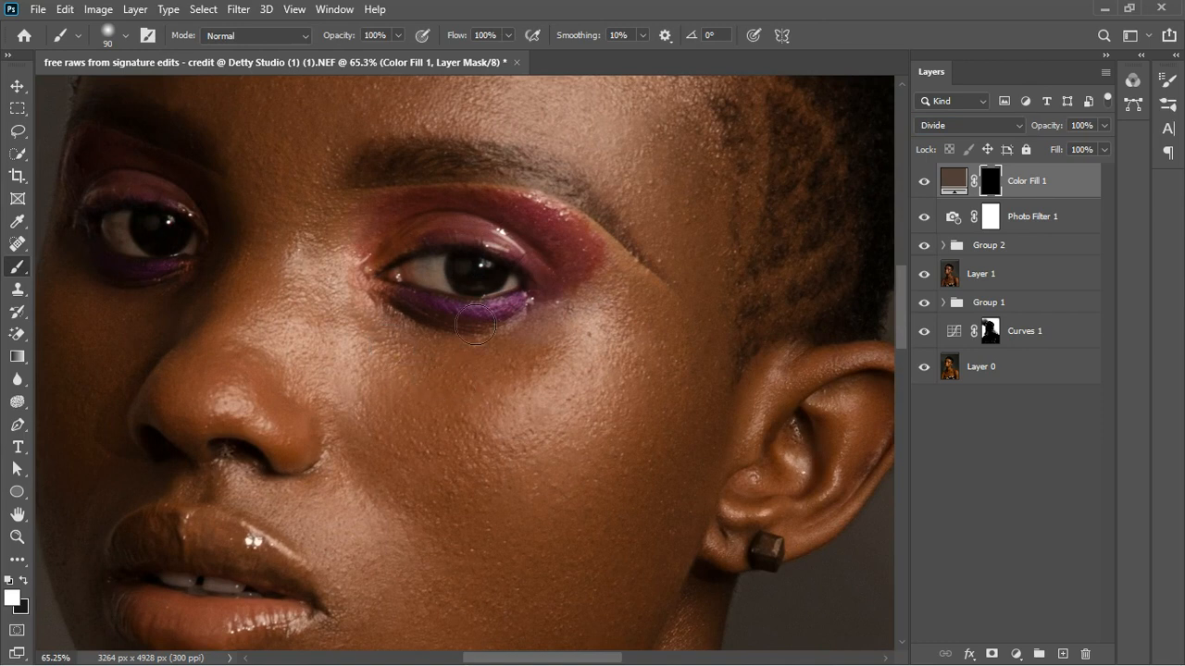
{"action": "mouse_move", "coordinate": [455, 290]}
{"action": "left_mouse_down"}
{"action": "mouse_move", "coordinate": [521, 304]}
{"action": "mouse_move", "coordinate": [413, 294]}
{"action": "left_mouse_up"}
{"action": "mouse_move", "coordinate": [174, 256]}
{"action": "left_mouse_down"}
{"action": "mouse_move", "coordinate": [145, 246]}
{"action": "mouse_move", "coordinate": [159, 262]}
{"action": "mouse_move", "coordinate": [203, 256]}
{"action": "mouse_move", "coordinate": [177, 257]}
{"action": "left_mouse_up"}
{"action": "scroll", "coordinate": [304, 256], "scroll_direction": "down", "scroll_amount": 2}
{"action": "scroll", "coordinate": [410, 305], "scroll_direction": "down", "scroll_amount": 4}
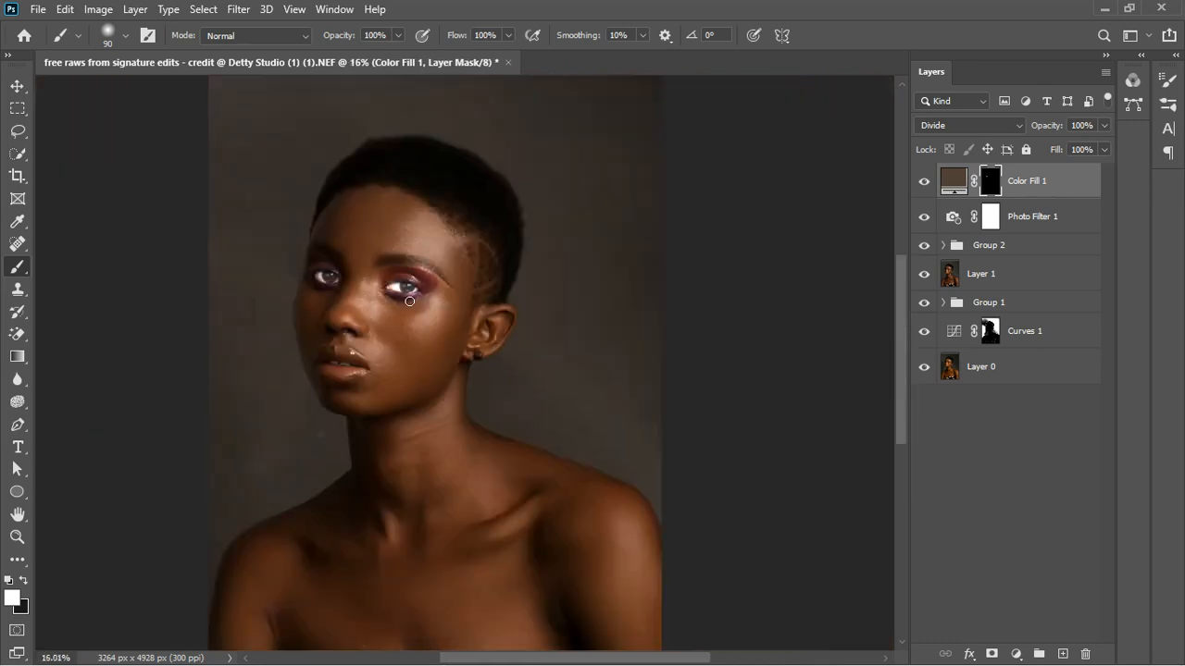
Step: Reduce the brush to size 40 and paint white on the fill layer's mask along the teeth
{"action": "scroll", "coordinate": [346, 349], "scroll_direction": "up", "scroll_amount": 6}
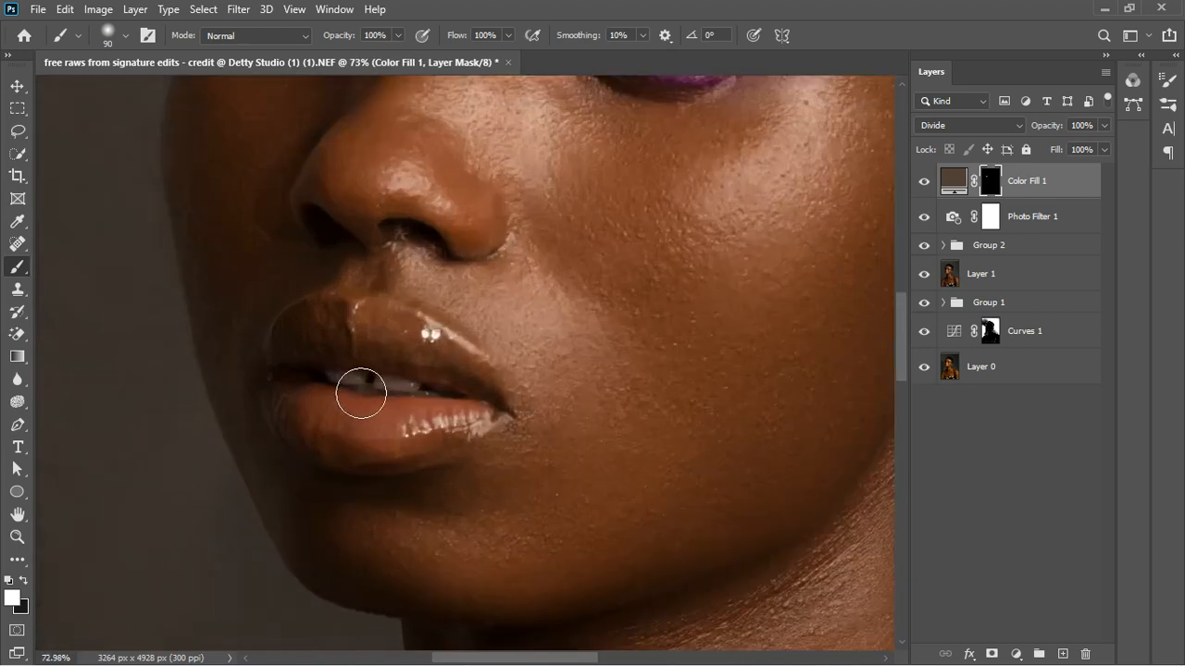
{"action": "key", "text": "bracketleft"}
{"action": "key", "text": "bracketleft"}
{"action": "key", "text": "bracketleft"}
{"action": "key", "text": "bracketleft"}
{"action": "key", "text": "bracketleft"}
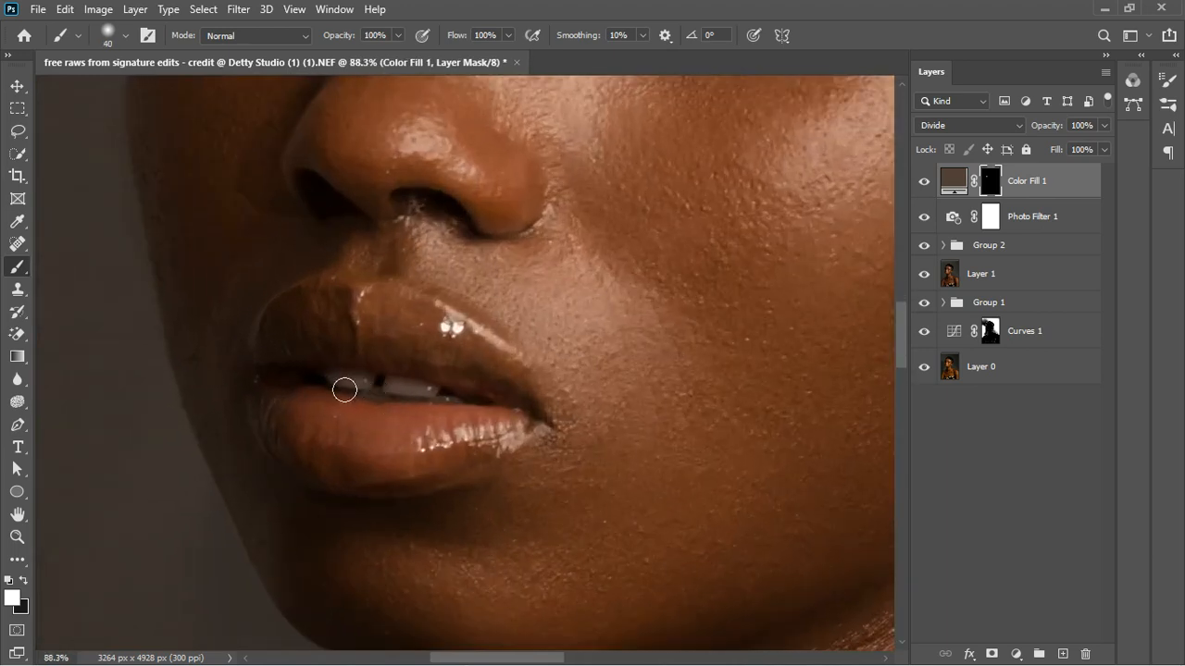
{"action": "mouse_move", "coordinate": [343, 388]}
{"action": "left_mouse_down"}
{"action": "mouse_move", "coordinate": [445, 392]}
{"action": "mouse_move", "coordinate": [456, 407]}
{"action": "left_mouse_up"}
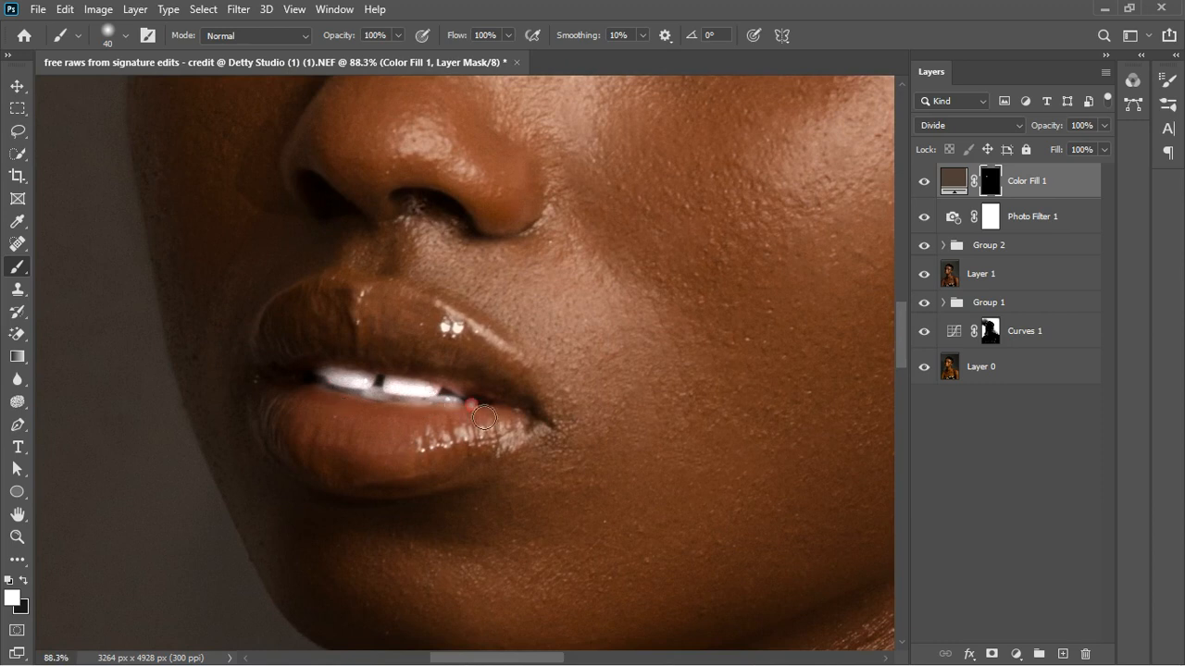
Step: Lighten the fill layer's color to #c1a38d with 76% brightness to soften the whitening of eyes and teeth
{"action": "scroll", "coordinate": [484, 408], "scroll_direction": "down", "scroll_amount": 2}
{"action": "scroll", "coordinate": [484, 408], "scroll_direction": "down", "scroll_amount": 4}
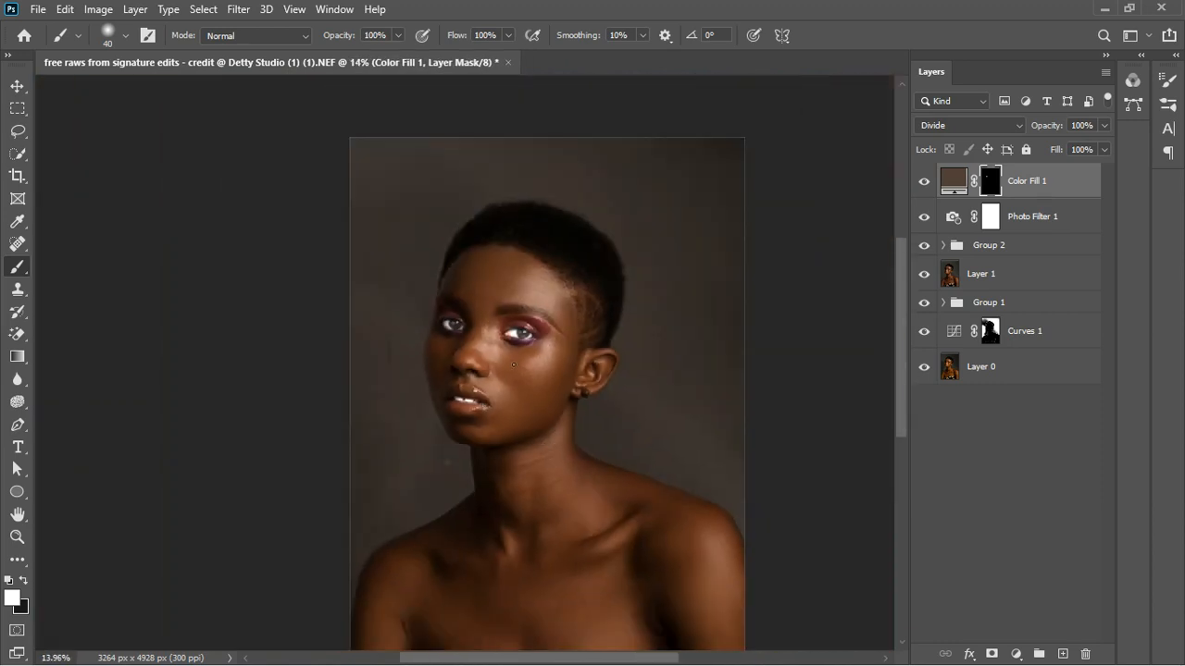
{"action": "scroll", "coordinate": [534, 355], "scroll_direction": "up", "scroll_amount": 1}
{"action": "scroll", "coordinate": [534, 355], "scroll_direction": "up", "scroll_amount": 1}
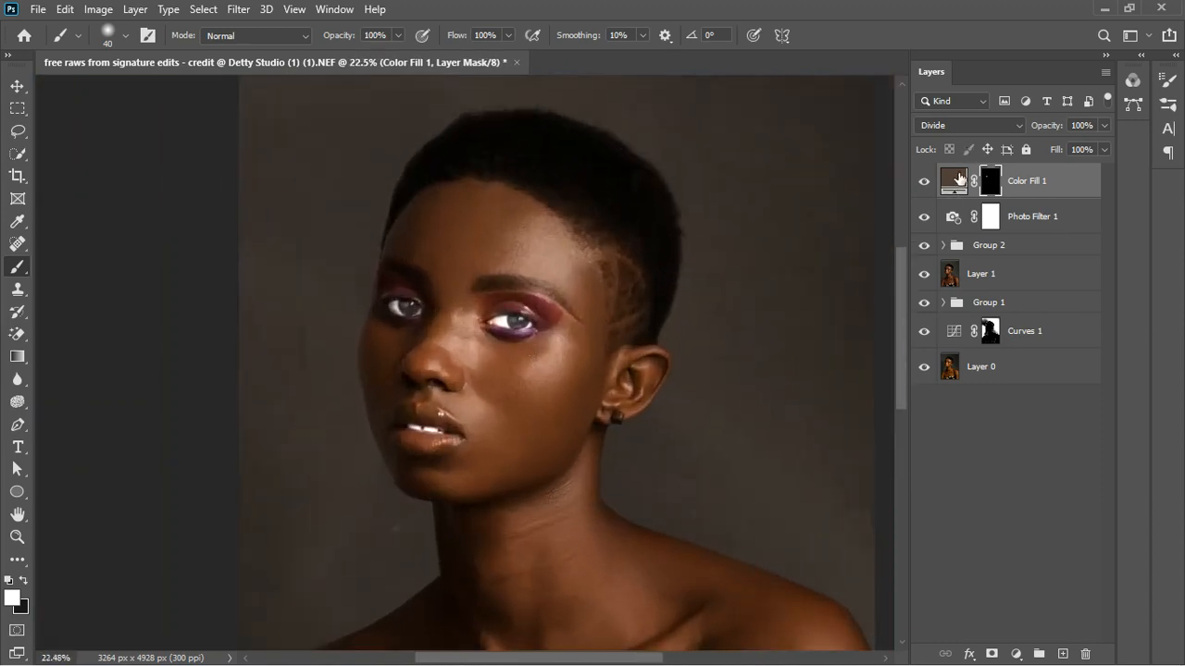
{"action": "left_click", "coordinate": [958, 178]}
{"action": "double_click", "coordinate": [960, 183]}
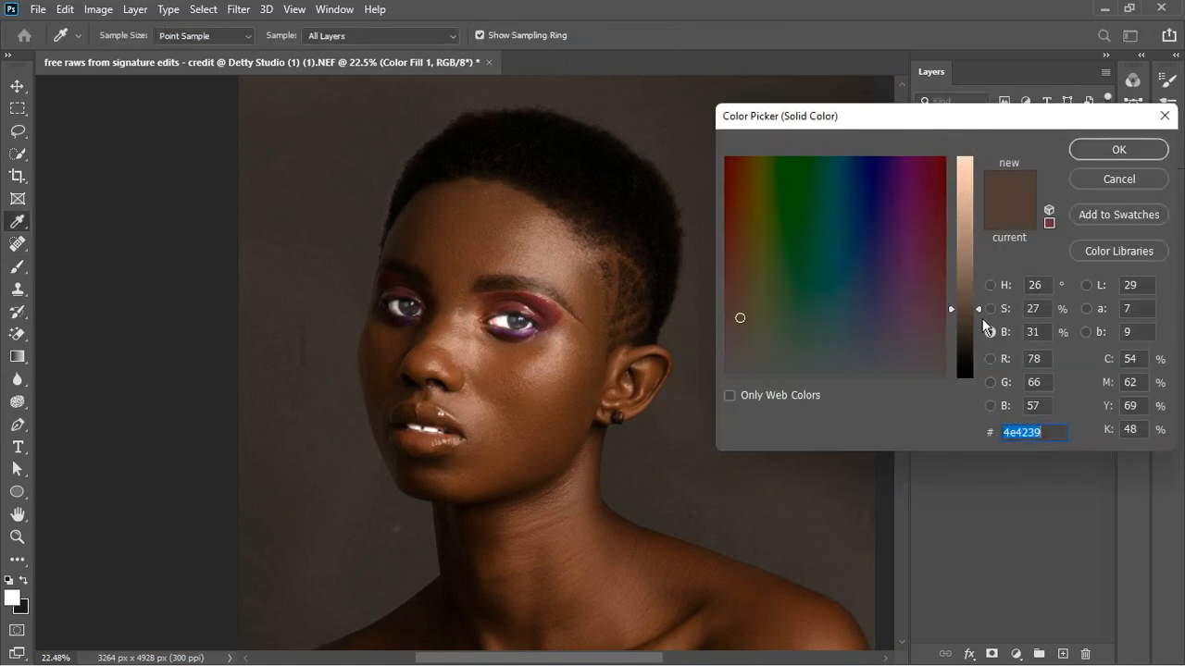
{"action": "left_click_drag", "start_coordinate": [982, 318], "coordinate": [988, 210]}
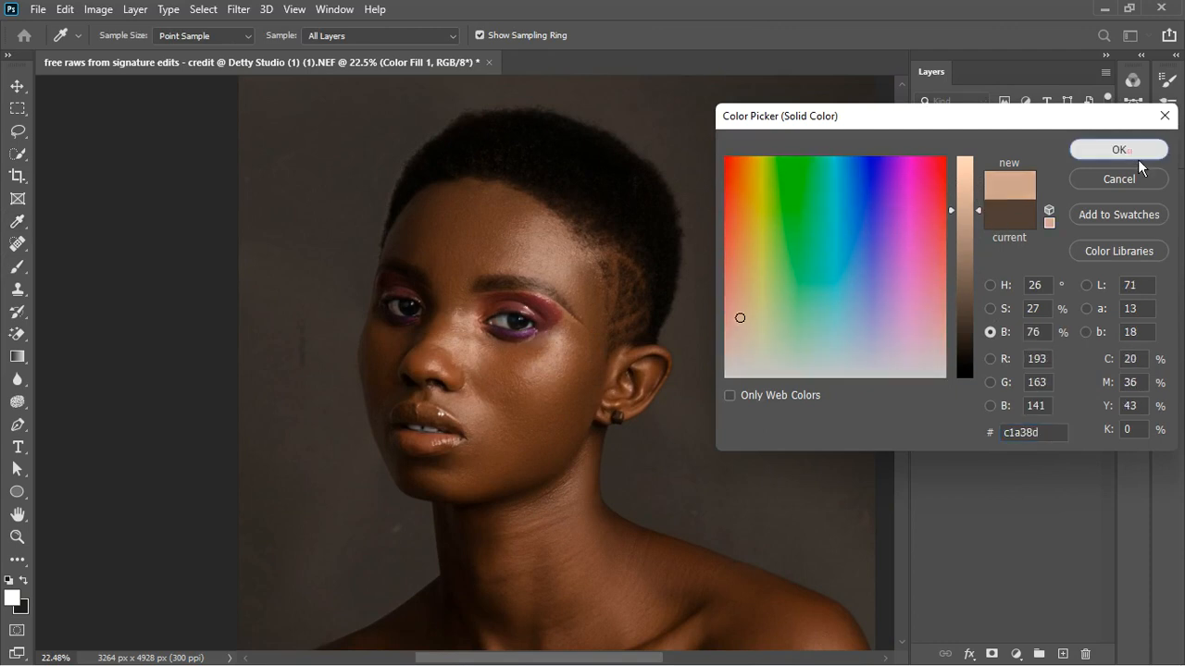
{"action": "left_click", "coordinate": [1118, 149]}
{"action": "key", "text": "b"}
Step: Compare the full portrait with and without the color fill layer, and delete that layer
{"action": "scroll", "coordinate": [398, 370], "scroll_direction": "down", "scroll_amount": 2}
{"action": "scroll", "coordinate": [491, 324], "scroll_direction": "down", "scroll_amount": 1}
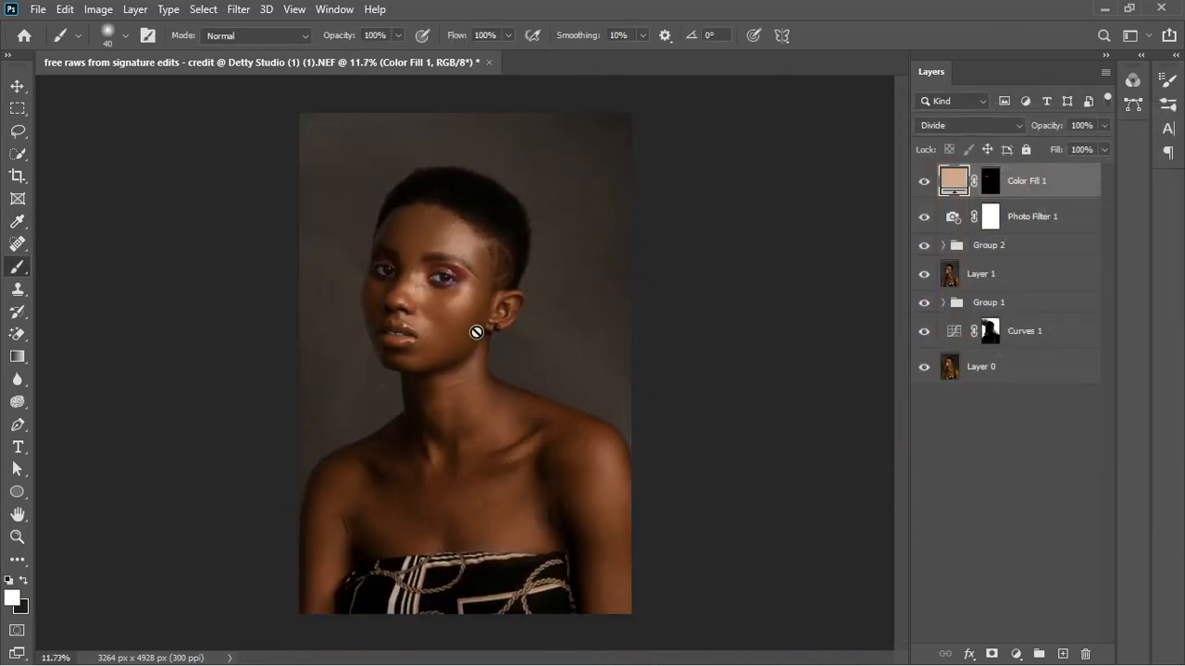
{"action": "left_click", "coordinate": [924, 183]}
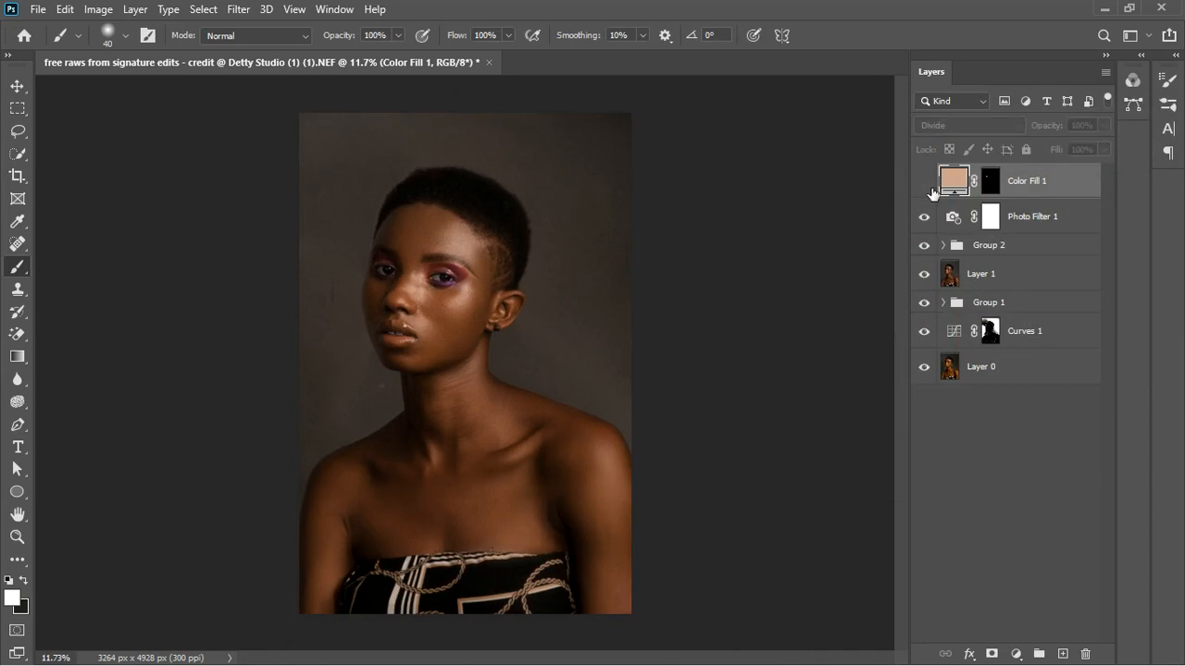
{"action": "left_click", "coordinate": [926, 184]}
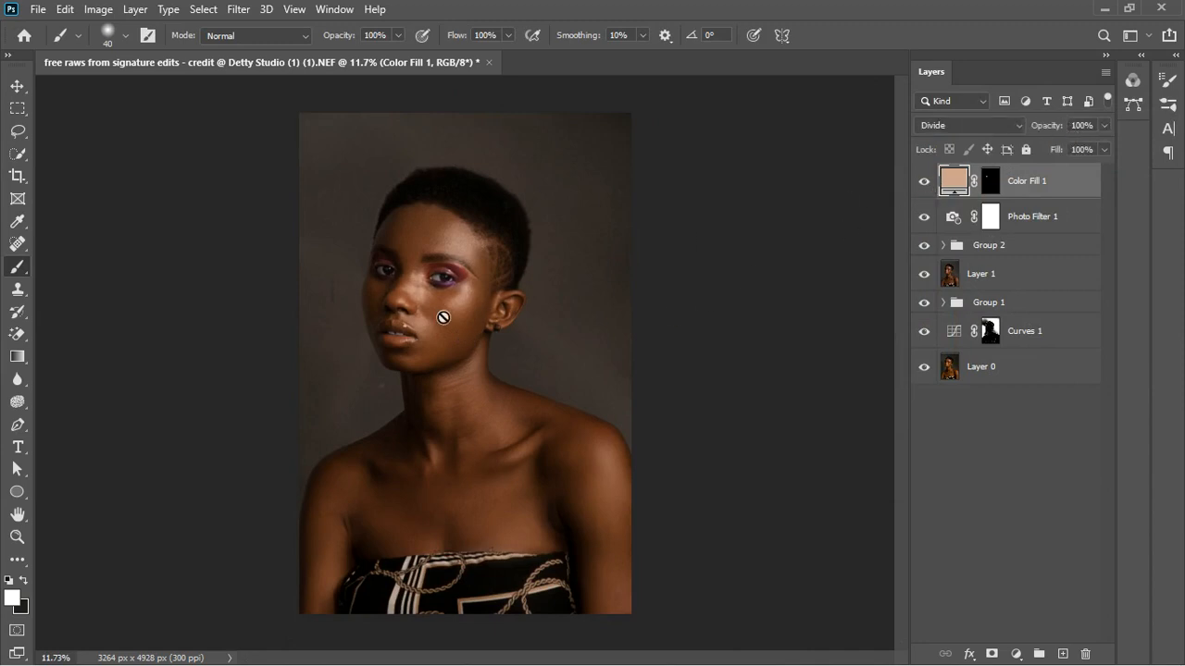
{"action": "scroll", "coordinate": [446, 278], "scroll_direction": "up", "scroll_amount": 2}
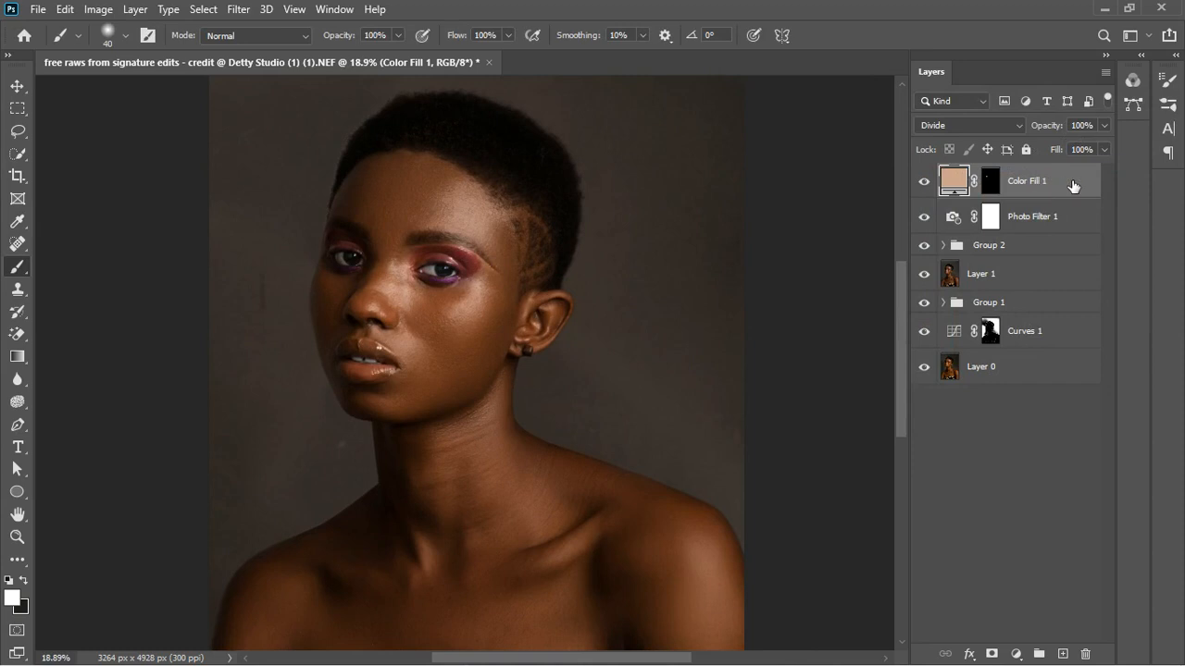
{"action": "key", "text": "Delete"}
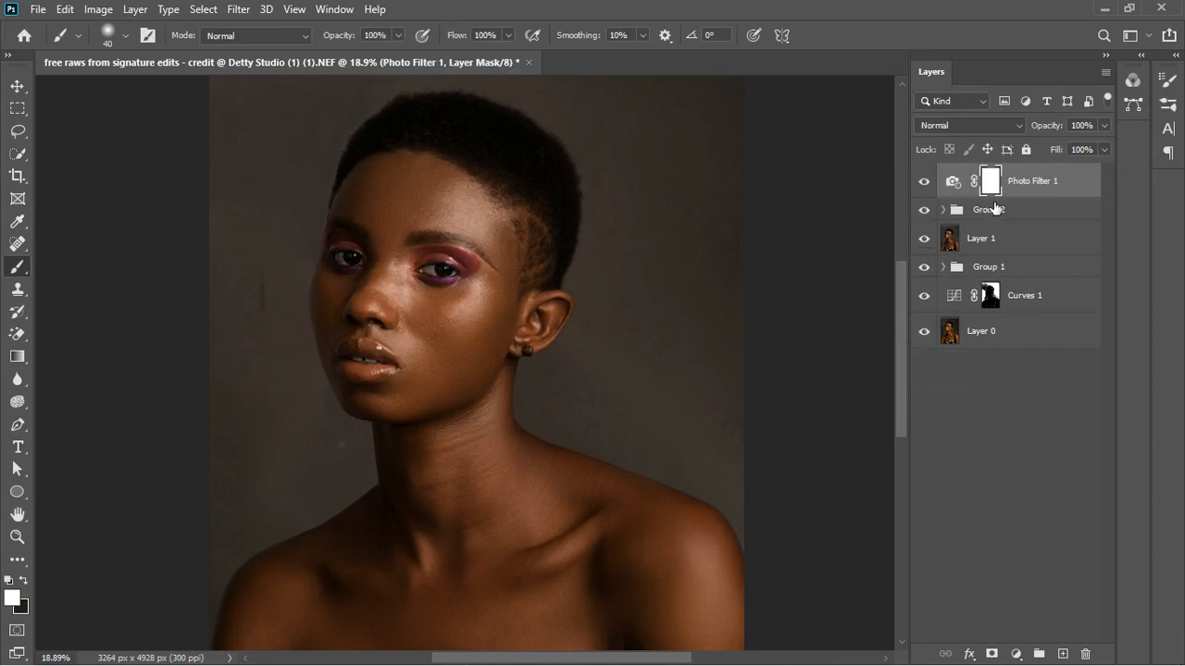
Step: Set the Photo Filter adjustment layer to Cooling Filter (82)
{"action": "double_click", "coordinate": [956, 188]}
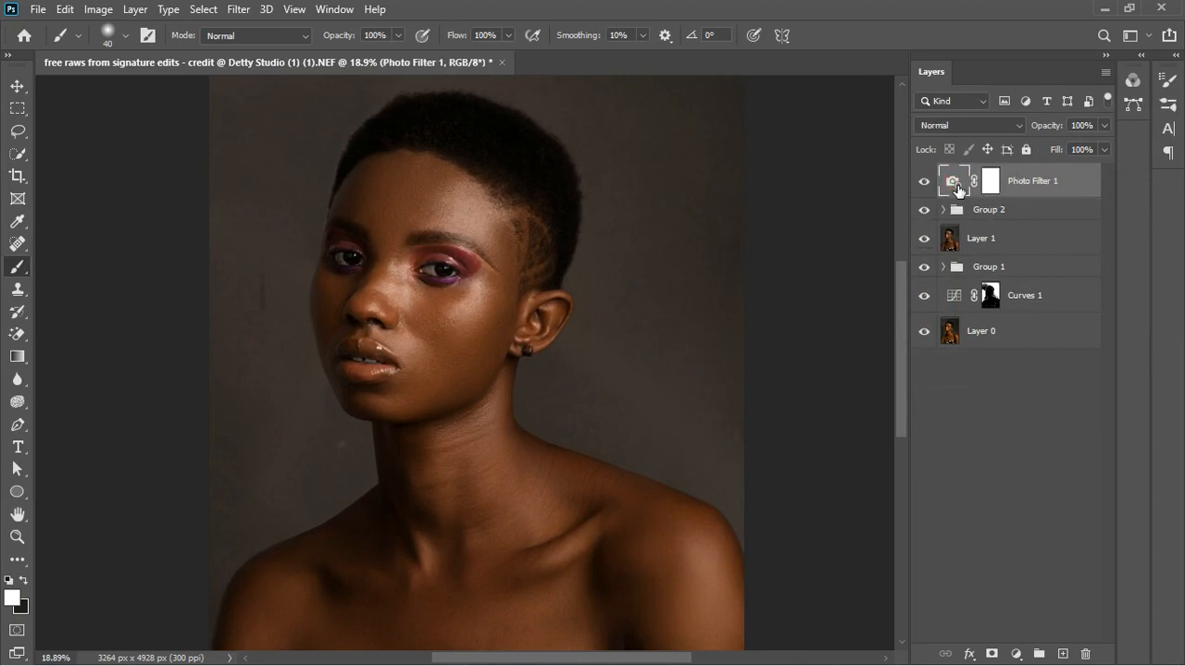
{"action": "left_click", "coordinate": [738, 212]}
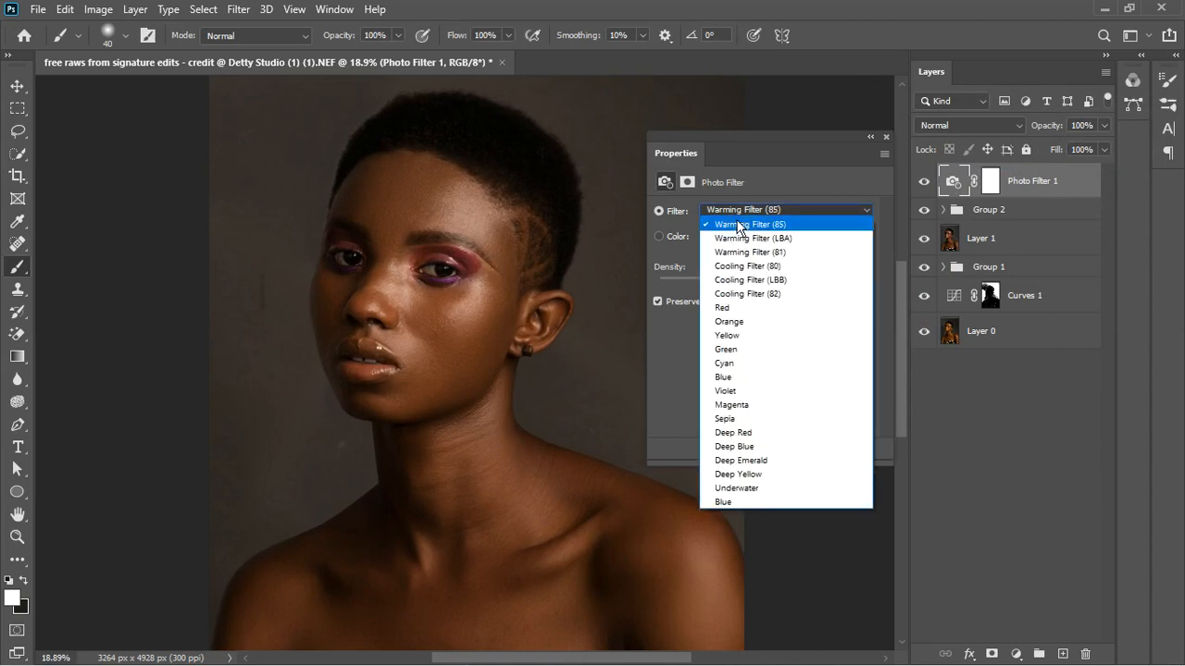
{"action": "left_click", "coordinate": [794, 293]}
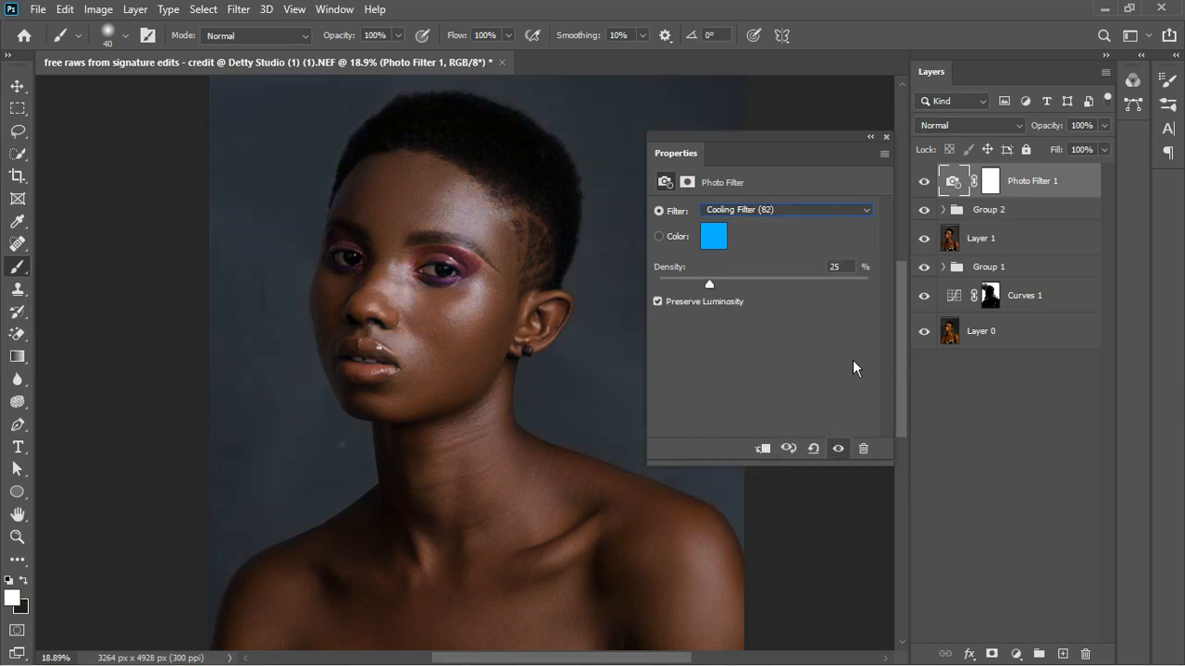
{"action": "left_click", "coordinate": [886, 137]}
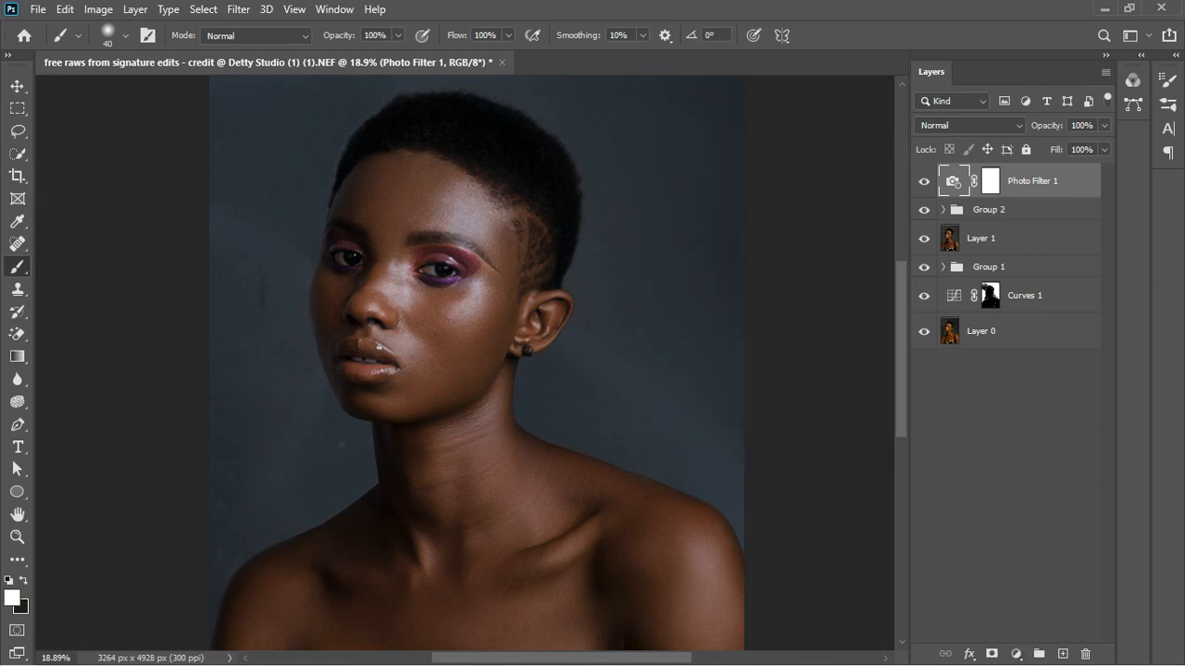
Step: Add a Black & White adjustment layer with the Default preset above the photo filter
{"action": "left_click", "coordinate": [1021, 657]}
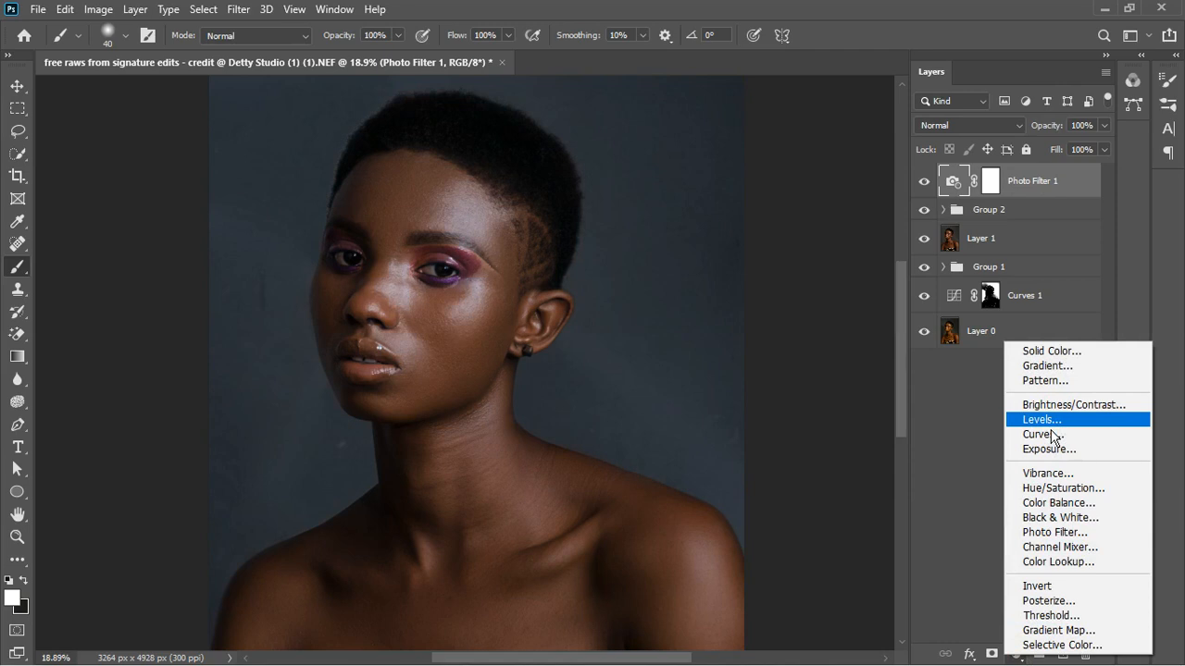
{"action": "left_click", "coordinate": [1056, 518]}
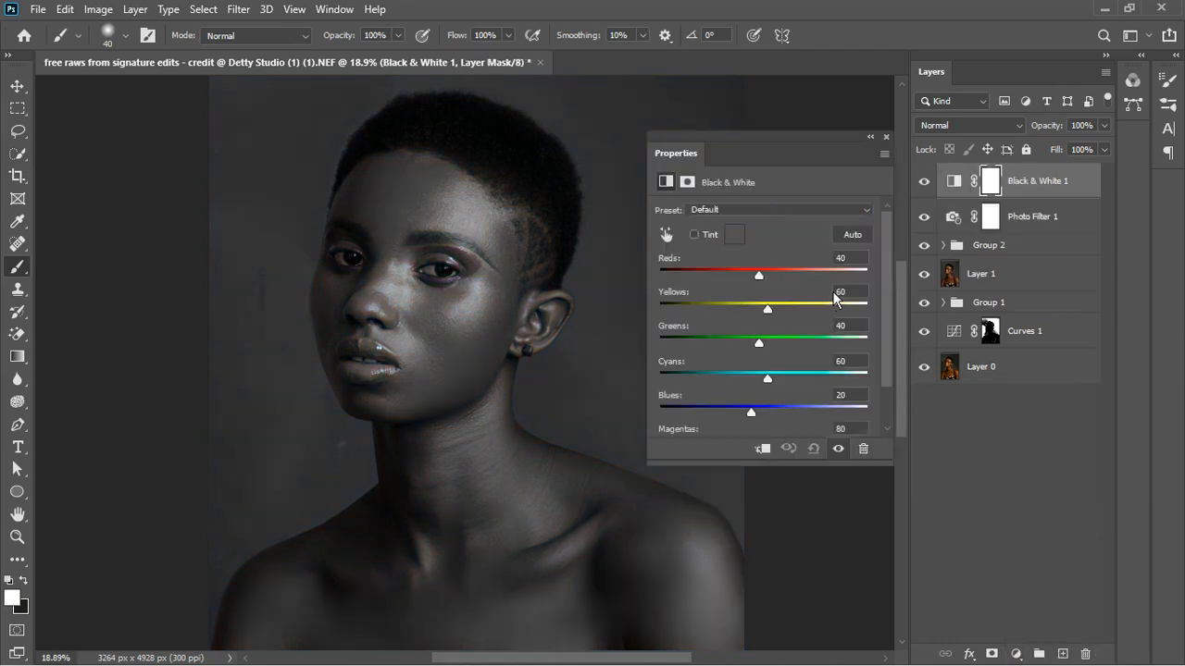
{"action": "left_click", "coordinate": [886, 137]}
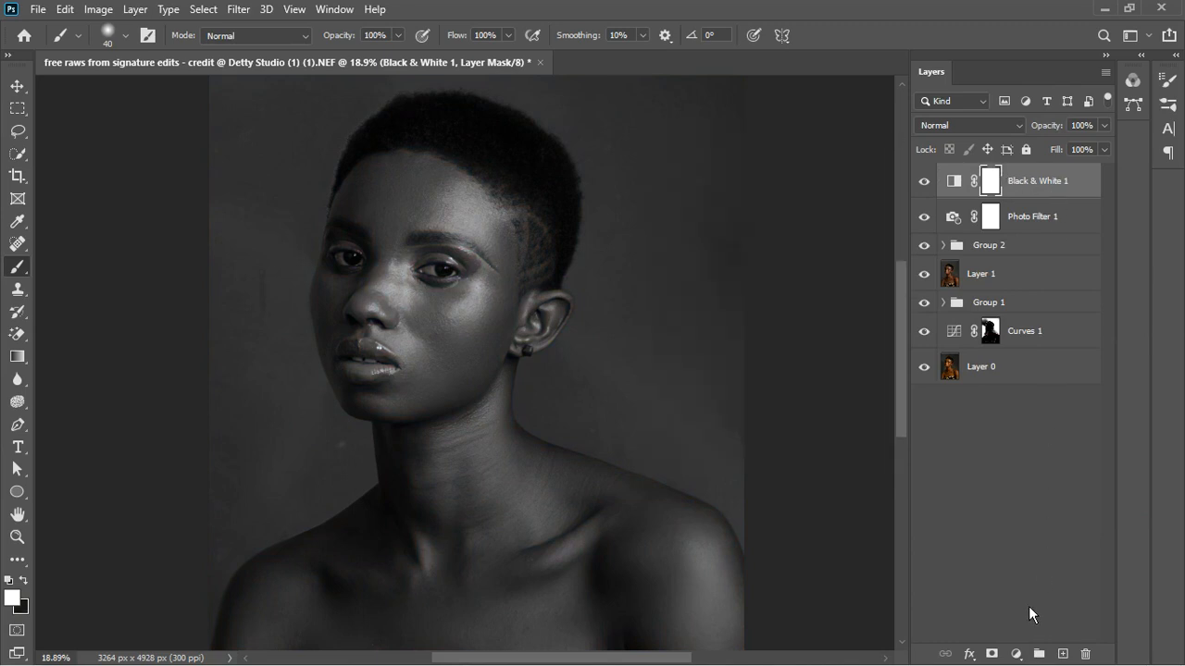
Step: Add a Curves adjustment layer on top and pull its RGB white point inward to brighten the image, lifting the black point slightly
{"action": "left_click", "coordinate": [1016, 653]}
{"action": "left_click", "coordinate": [1055, 431]}
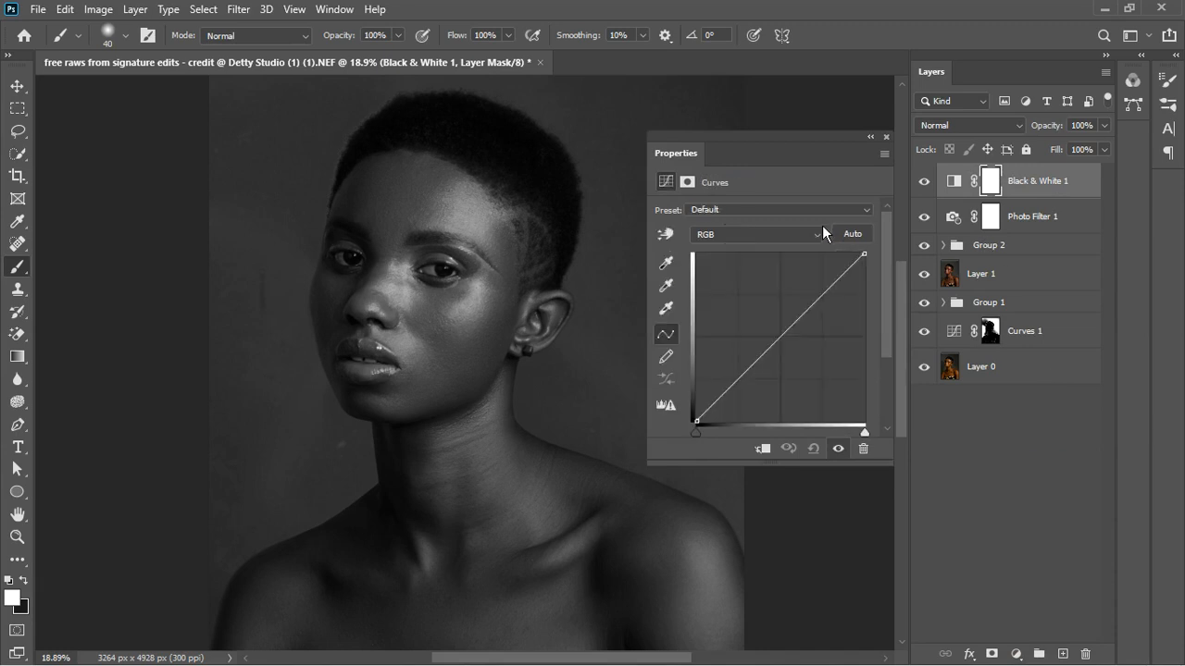
{"action": "left_click_drag", "start_coordinate": [865, 434], "coordinate": [833, 448]}
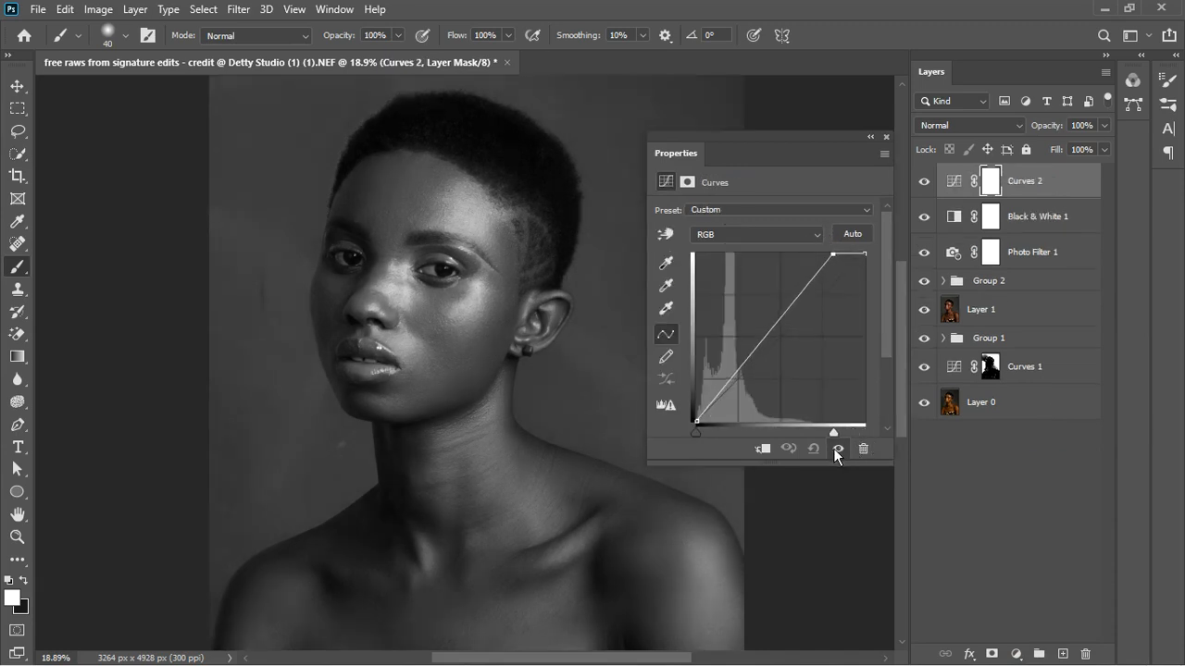
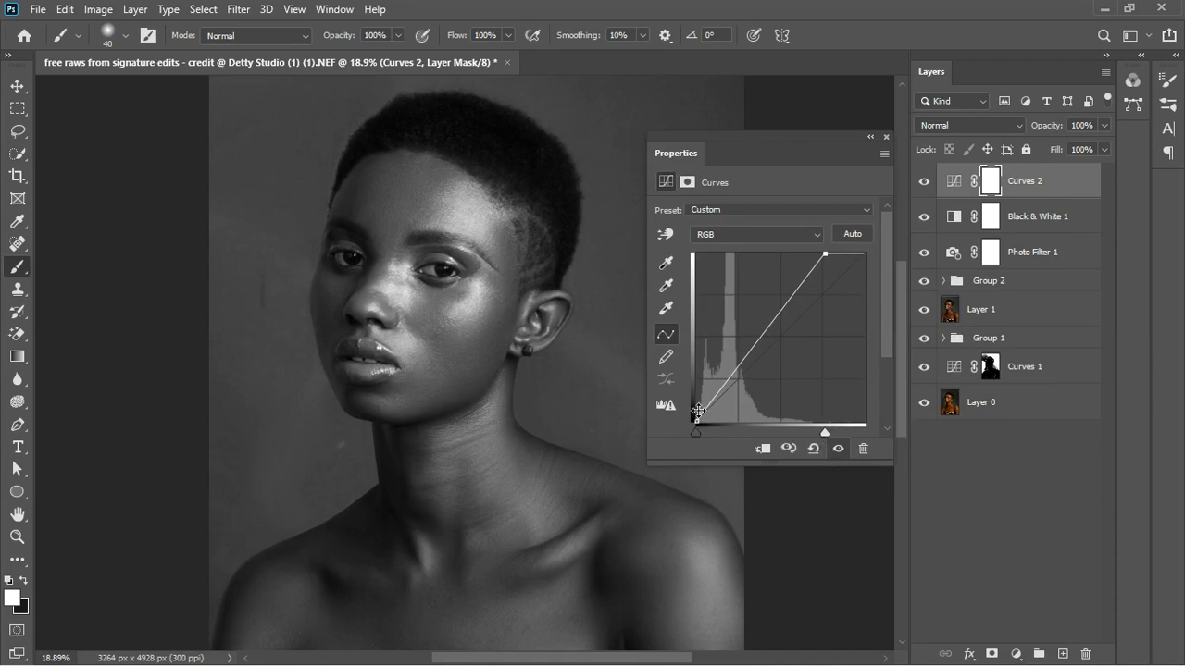
{"action": "left_click_drag", "start_coordinate": [700, 410], "coordinate": [695, 422]}
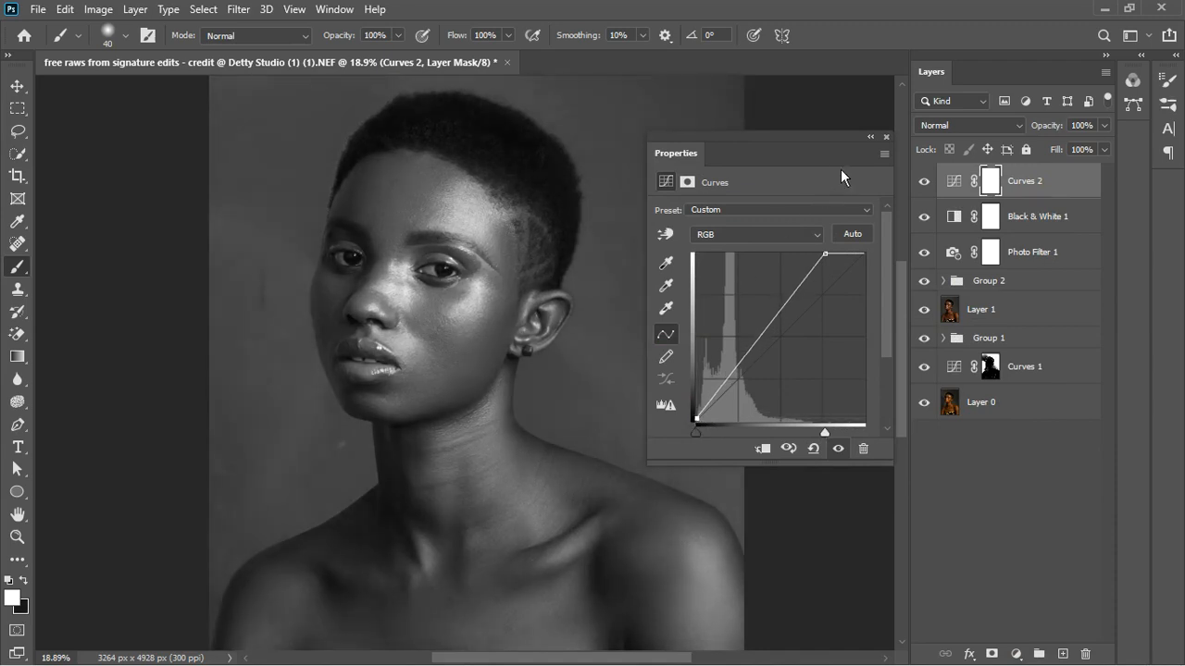
{"action": "left_click", "coordinate": [886, 136]}
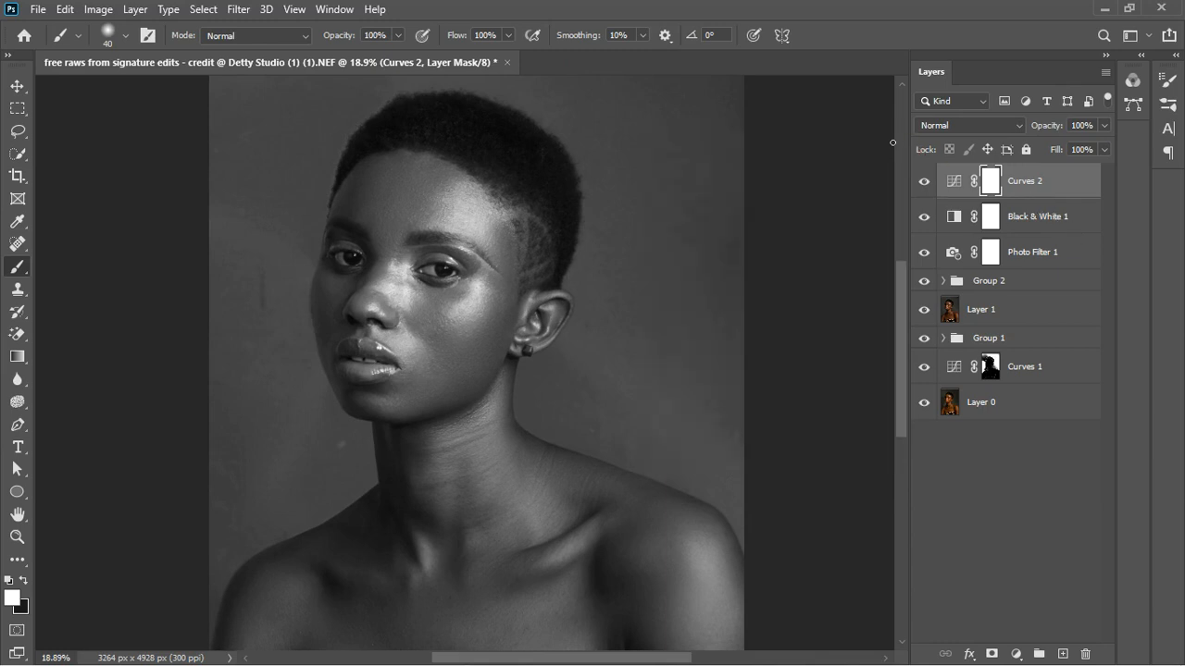
Step: Group the new Curves, Black & White and Photo Filter layers, and add an inverted black mask to the group
{"action": "left_click", "coordinate": [1050, 223], "text": "shift"}
{"action": "left_click", "coordinate": [1055, 264], "text": "shift"}
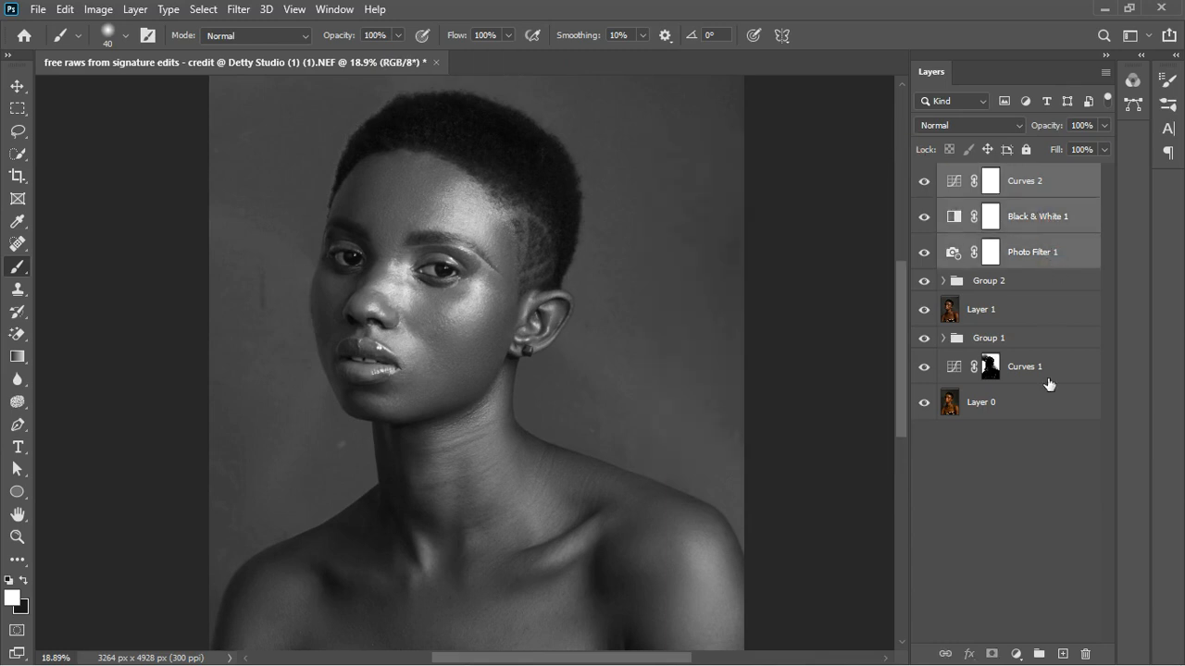
{"action": "left_click", "coordinate": [1039, 654]}
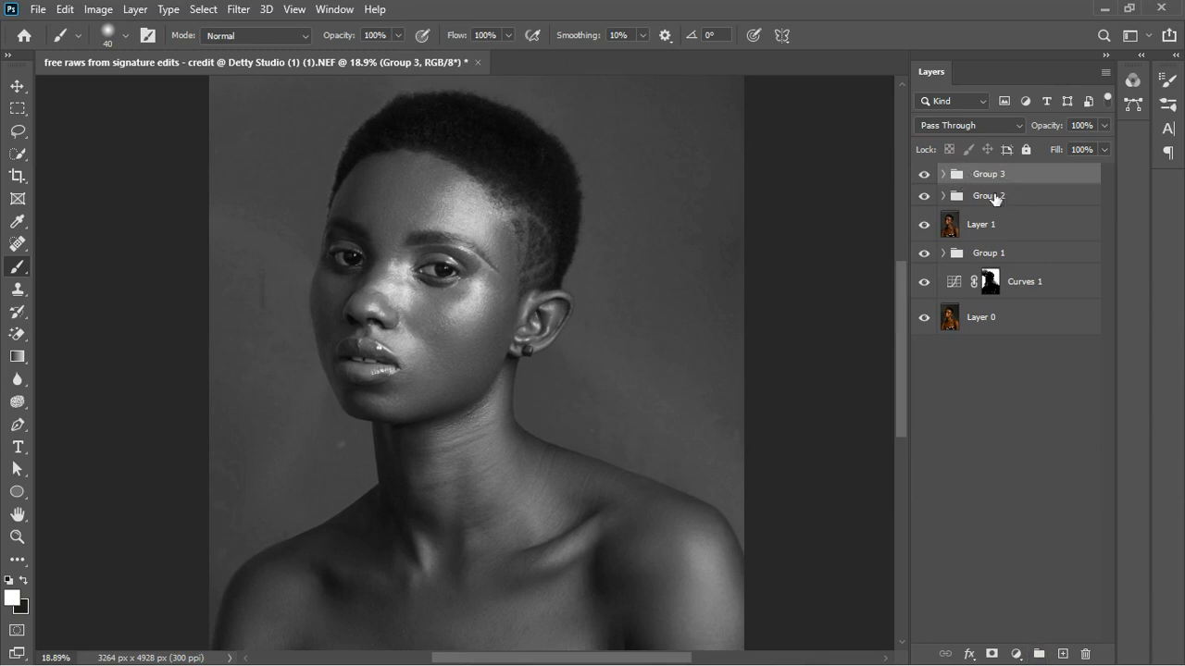
{"action": "left_click", "coordinate": [991, 654]}
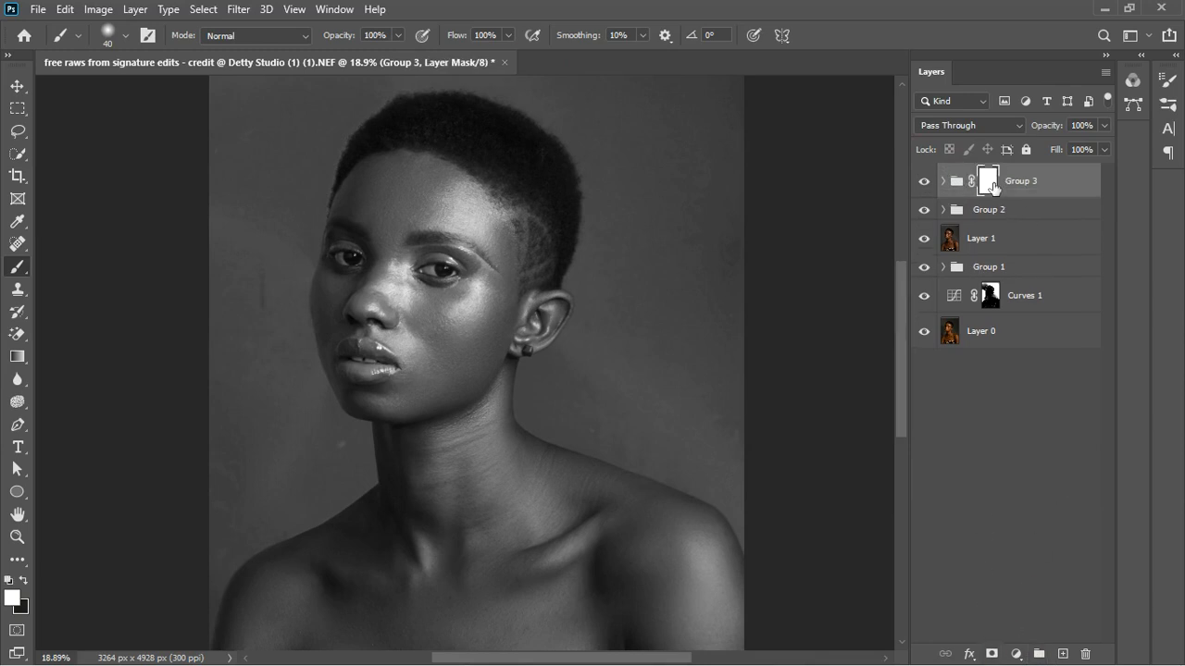
{"action": "key", "text": "ctrl+i"}
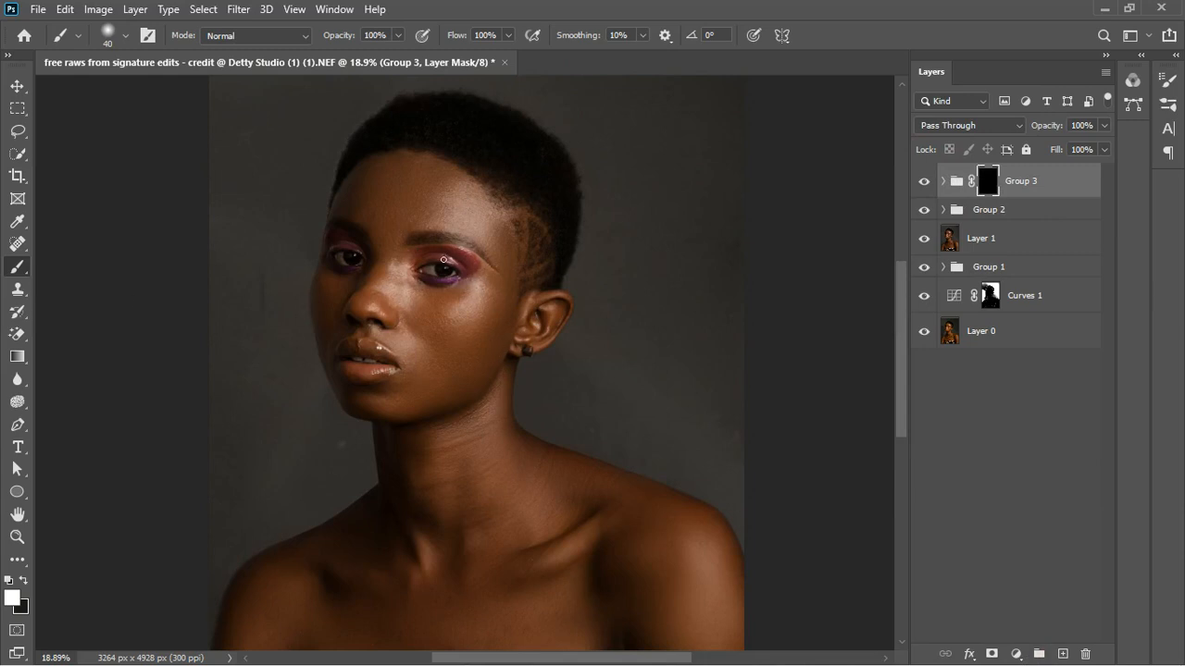
Step: Soften the 40 px brush's hardness and paint white on the group's mask over both eyes
{"action": "scroll", "coordinate": [444, 260], "scroll_direction": "up", "scroll_amount": 5}
{"action": "left_click_drag", "start_coordinate": [414, 317], "coordinate": [385, 307]}
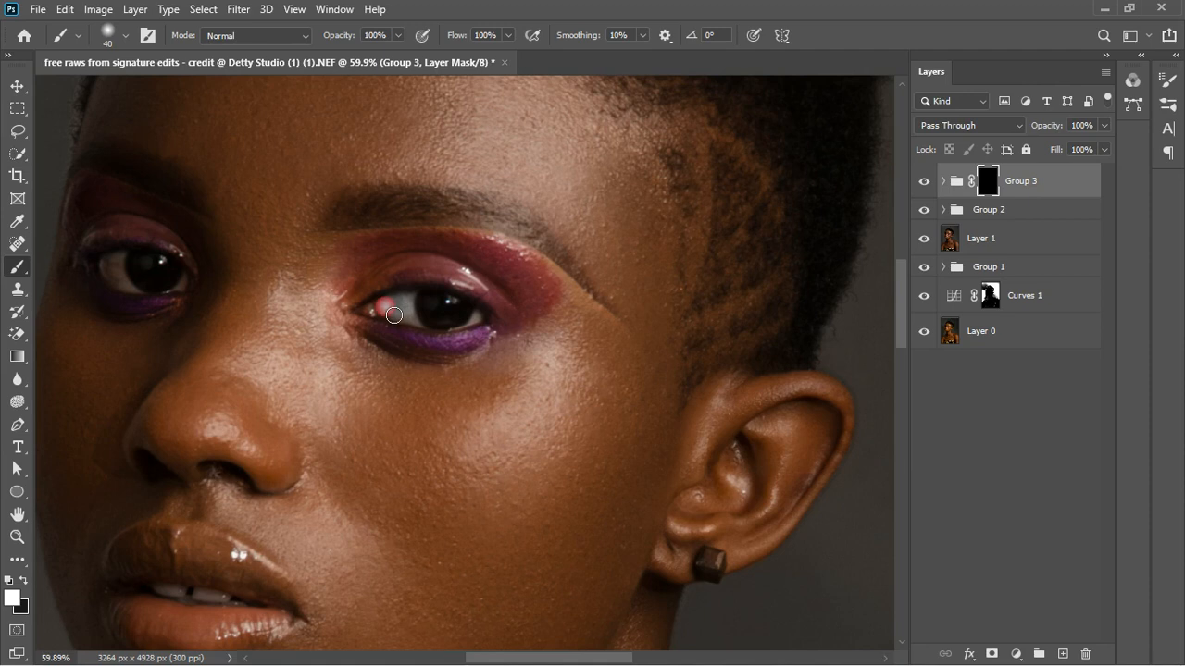
{"action": "left_click", "coordinate": [126, 36]}
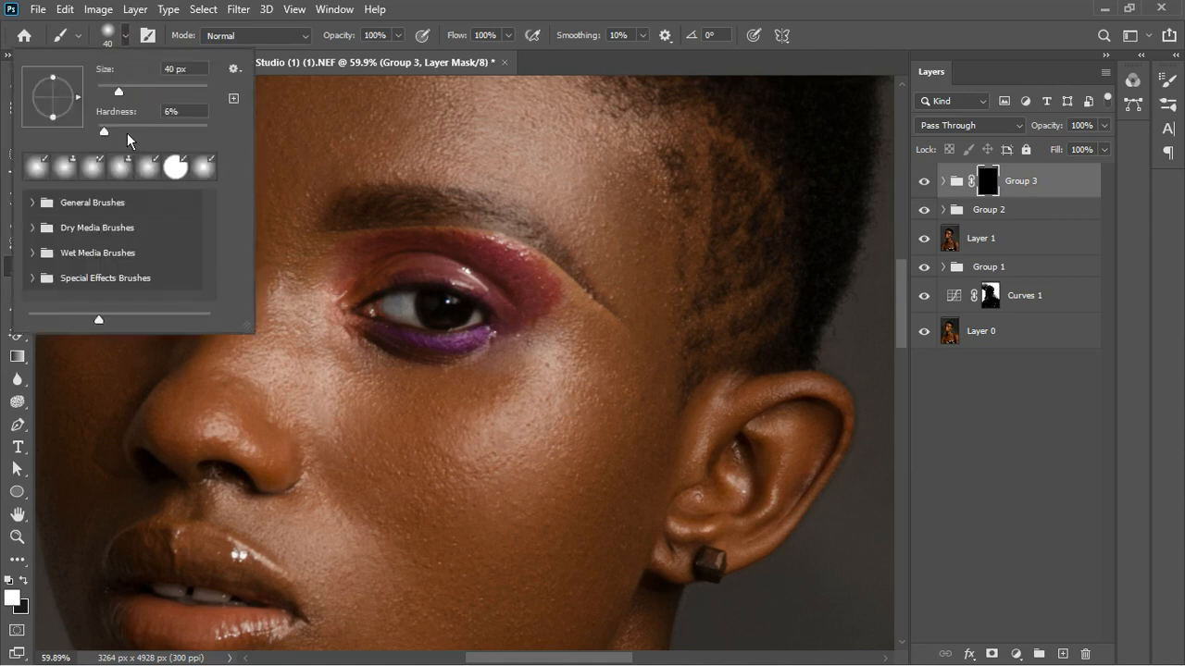
{"action": "left_click_drag", "start_coordinate": [111, 142], "coordinate": [101, 142]}
{"action": "mouse_move", "coordinate": [411, 326]}
{"action": "left_mouse_down"}
{"action": "mouse_move", "coordinate": [408, 318]}
{"action": "mouse_move", "coordinate": [422, 331]}
{"action": "mouse_move", "coordinate": [482, 329]}
{"action": "mouse_move", "coordinate": [404, 325]}
{"action": "mouse_move", "coordinate": [476, 325]}
{"action": "mouse_move", "coordinate": [418, 329]}
{"action": "mouse_move", "coordinate": [460, 335]}
{"action": "mouse_move", "coordinate": [476, 321]}
{"action": "mouse_move", "coordinate": [429, 323]}
{"action": "mouse_move", "coordinate": [407, 308]}
{"action": "left_mouse_up"}
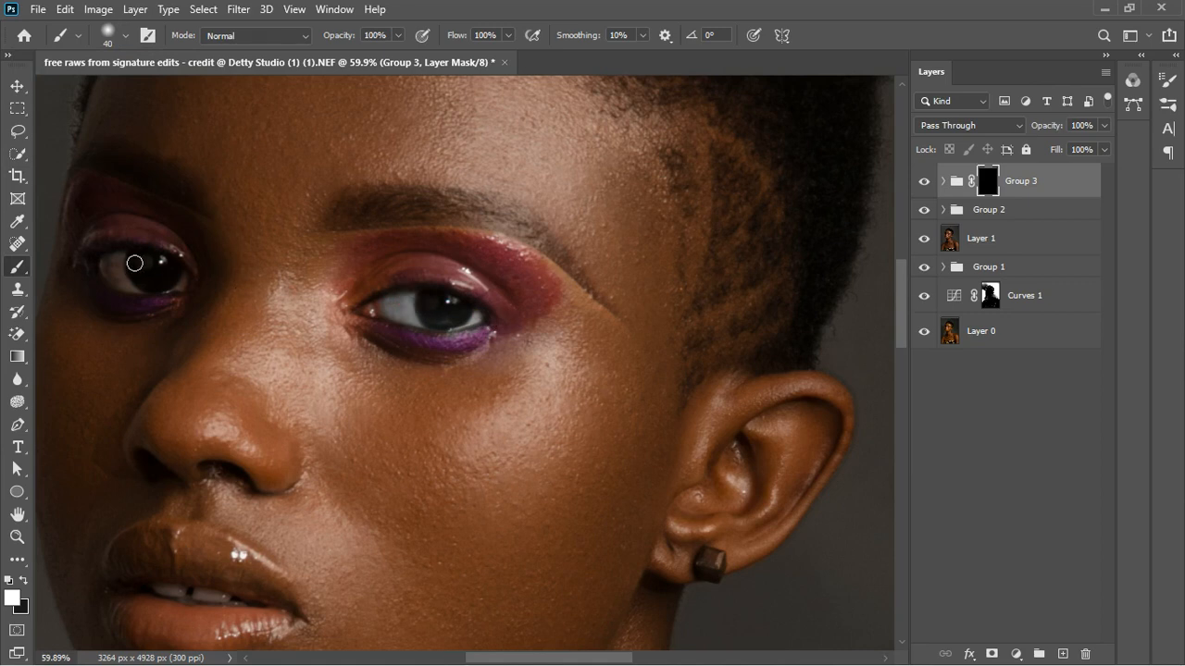
{"action": "mouse_move", "coordinate": [135, 264]}
{"action": "left_mouse_down"}
{"action": "mouse_move", "coordinate": [132, 288]}
{"action": "mouse_move", "coordinate": [114, 272]}
{"action": "mouse_move", "coordinate": [145, 296]}
{"action": "mouse_move", "coordinate": [191, 294]}
{"action": "mouse_move", "coordinate": [188, 280]}
{"action": "left_mouse_up"}
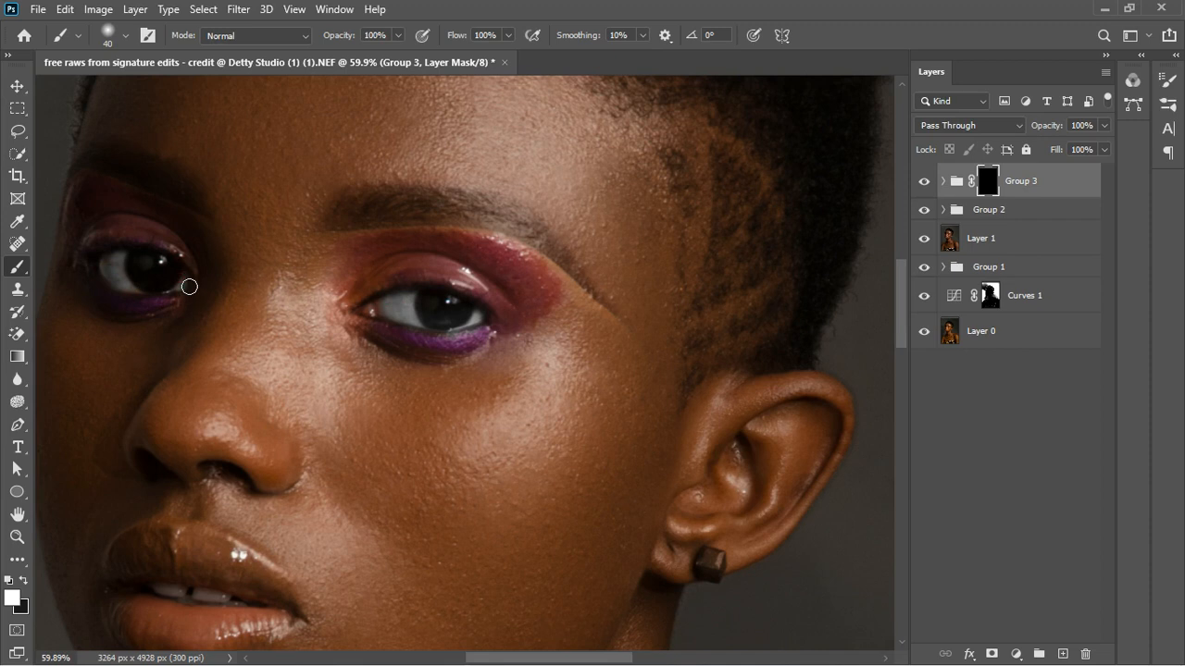
Step: Paint white on the group's mask along the teeth, and compare the full portrait with and without the group
{"action": "left_click_drag", "start_coordinate": [174, 598], "coordinate": [241, 610]}
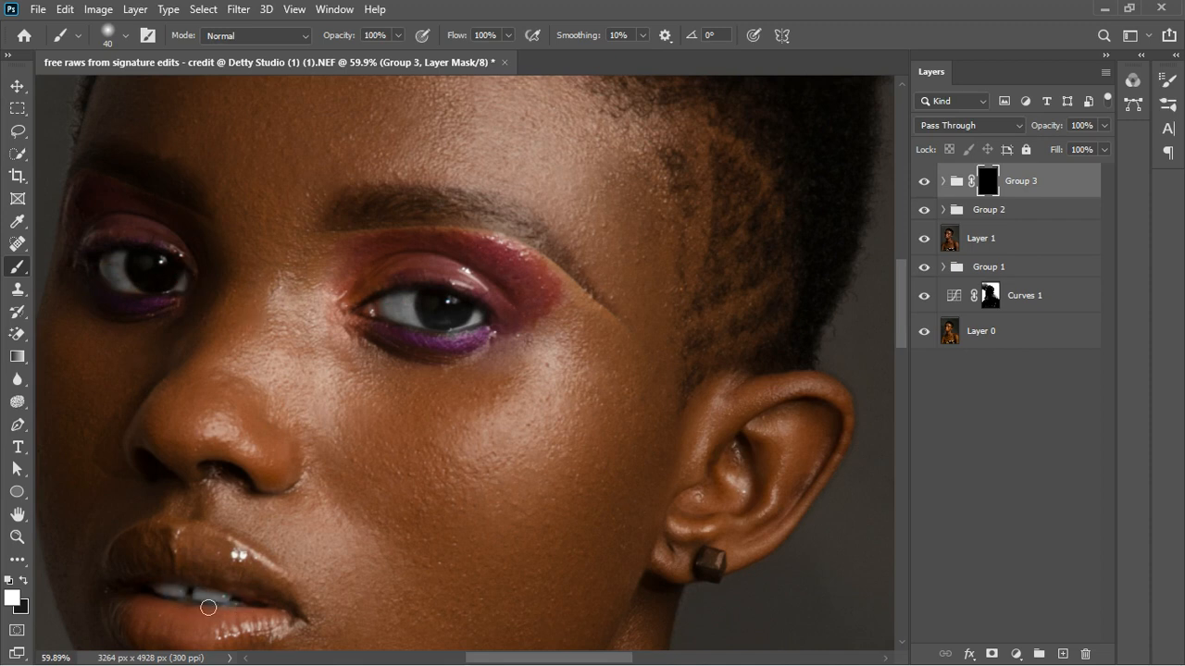
{"action": "scroll", "coordinate": [455, 373], "scroll_direction": "down", "scroll_amount": 5}
{"action": "scroll", "coordinate": [456, 373], "scroll_direction": "down", "scroll_amount": 3}
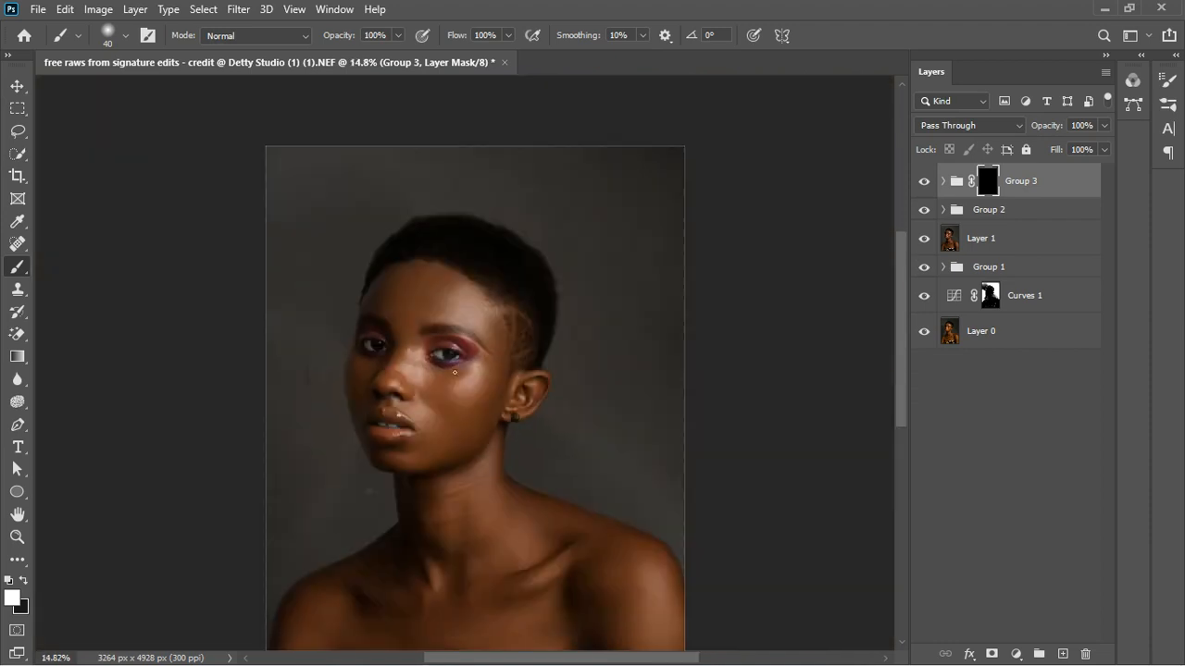
{"action": "scroll", "coordinate": [451, 466], "scroll_direction": "up", "scroll_amount": 2}
{"action": "scroll", "coordinate": [452, 466], "scroll_direction": "down", "scroll_amount": 1}
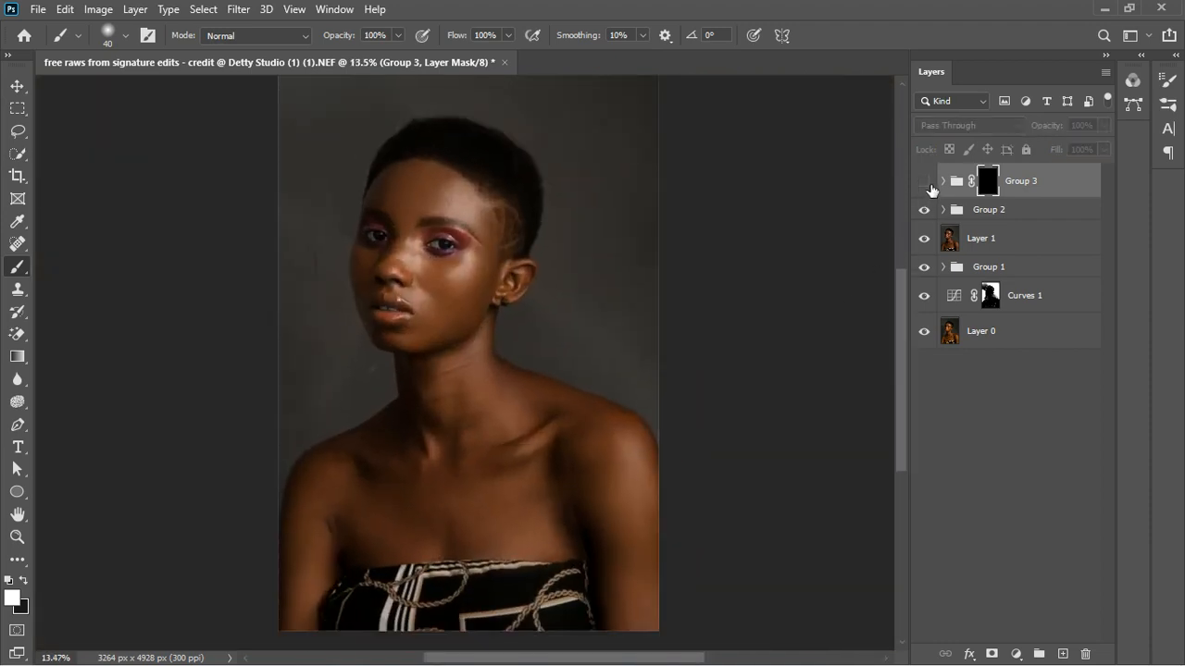
{"action": "left_click", "coordinate": [1026, 150]}
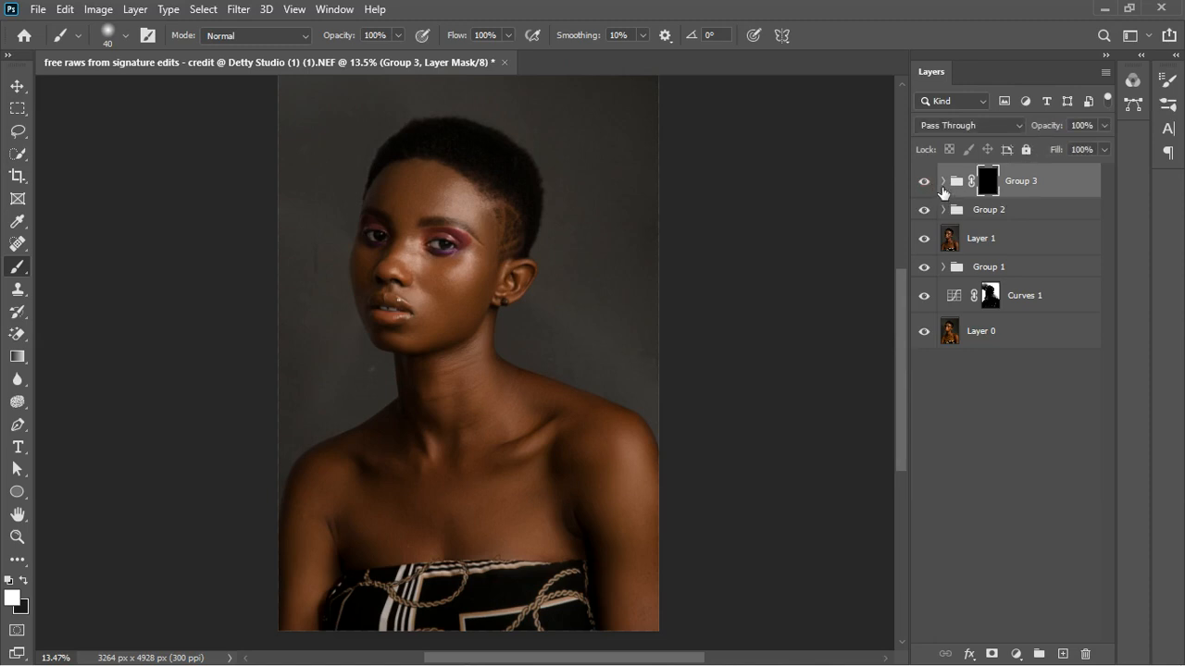
Step: Lower the Black & White layer's opacity to 41% and the Curves layer's opacity to 61% inside the masked group, and collapse the group
{"action": "left_click", "coordinate": [943, 180]}
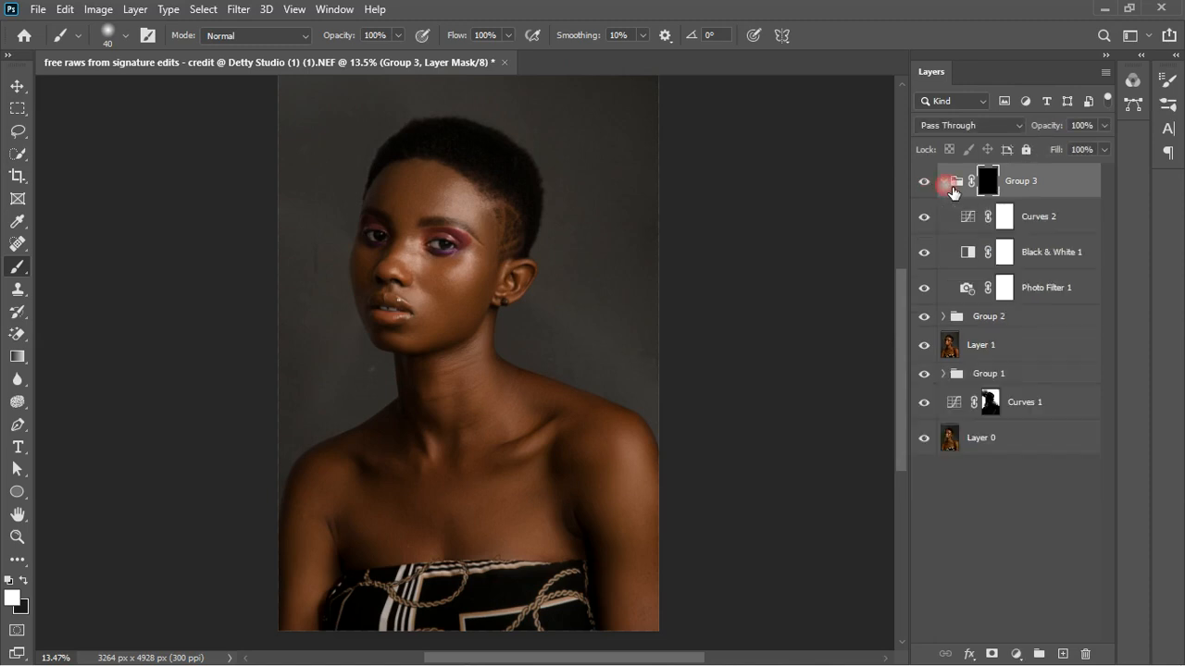
{"action": "left_click", "coordinate": [1076, 252]}
{"action": "left_click", "coordinate": [1104, 126]}
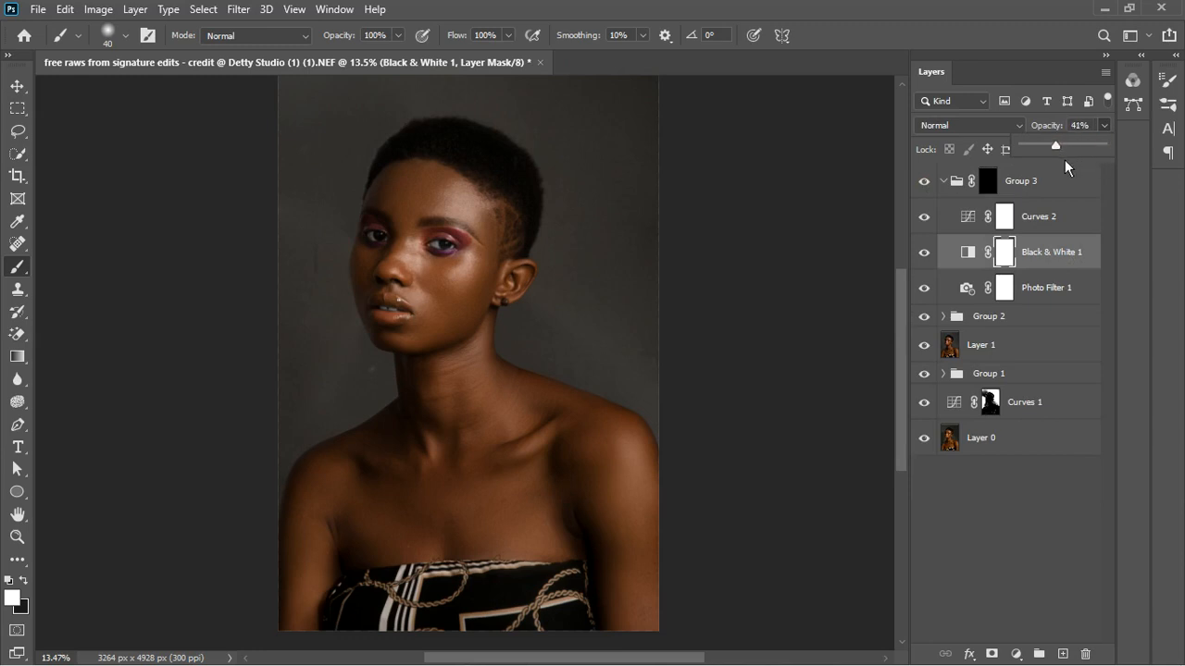
{"action": "left_click", "coordinate": [1077, 225]}
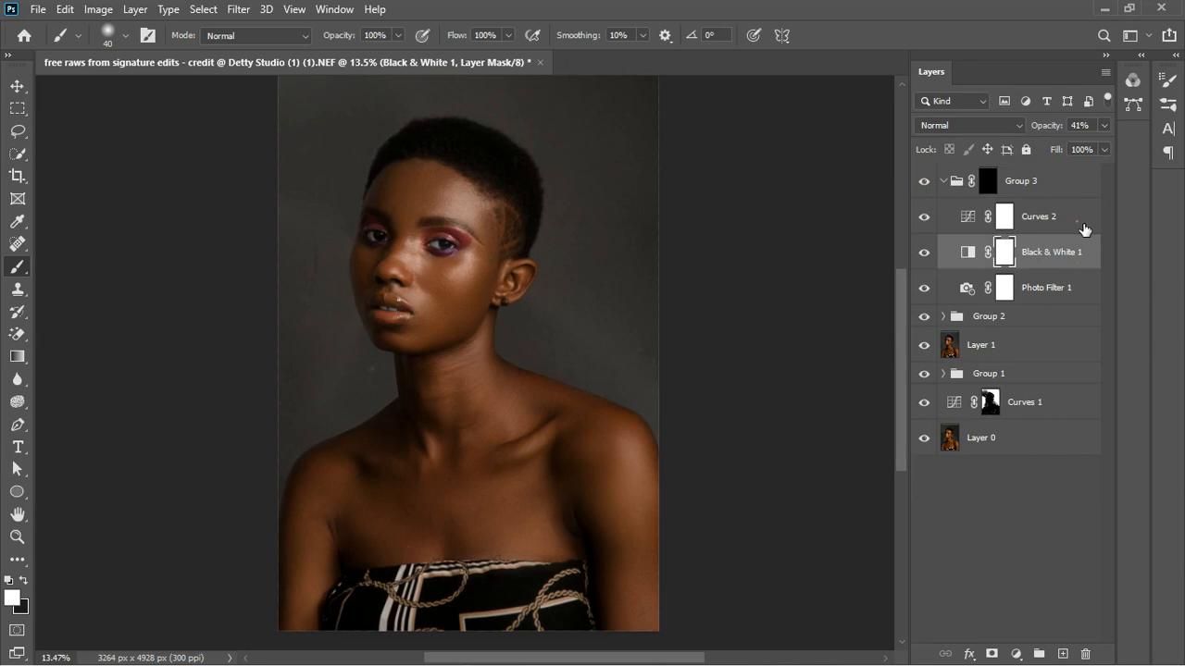
{"action": "left_click", "coordinate": [1104, 125]}
{"action": "left_click_drag", "start_coordinate": [1106, 146], "coordinate": [1079, 155]}
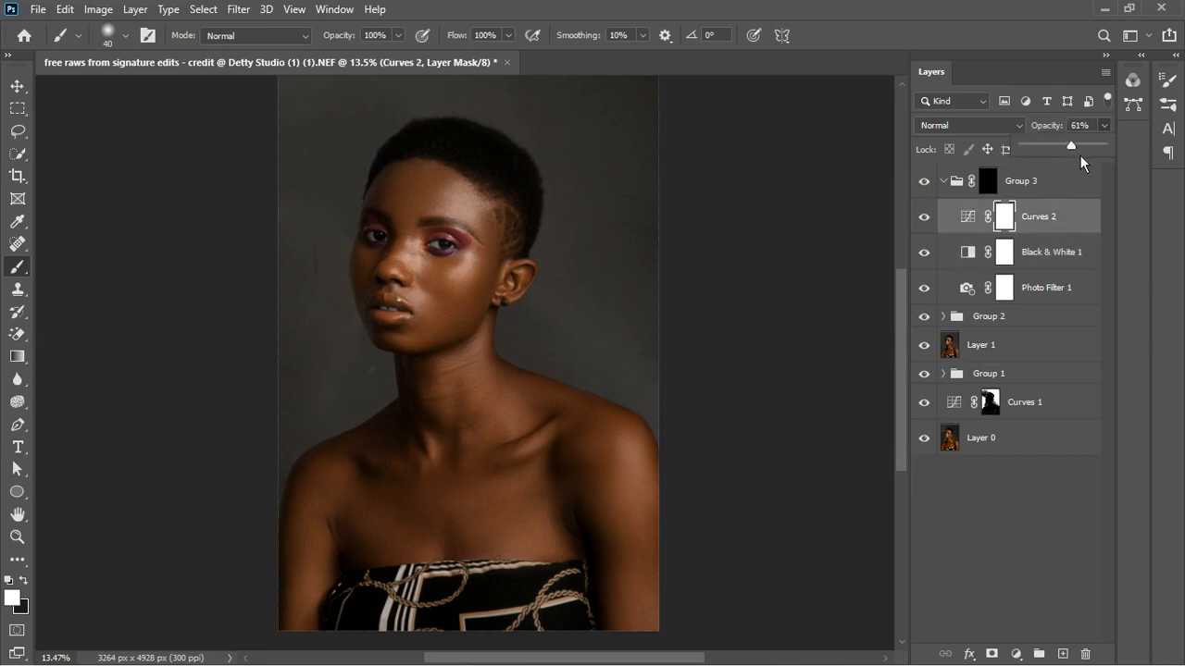
{"action": "left_click", "coordinate": [946, 187]}
{"action": "left_click", "coordinate": [942, 188]}
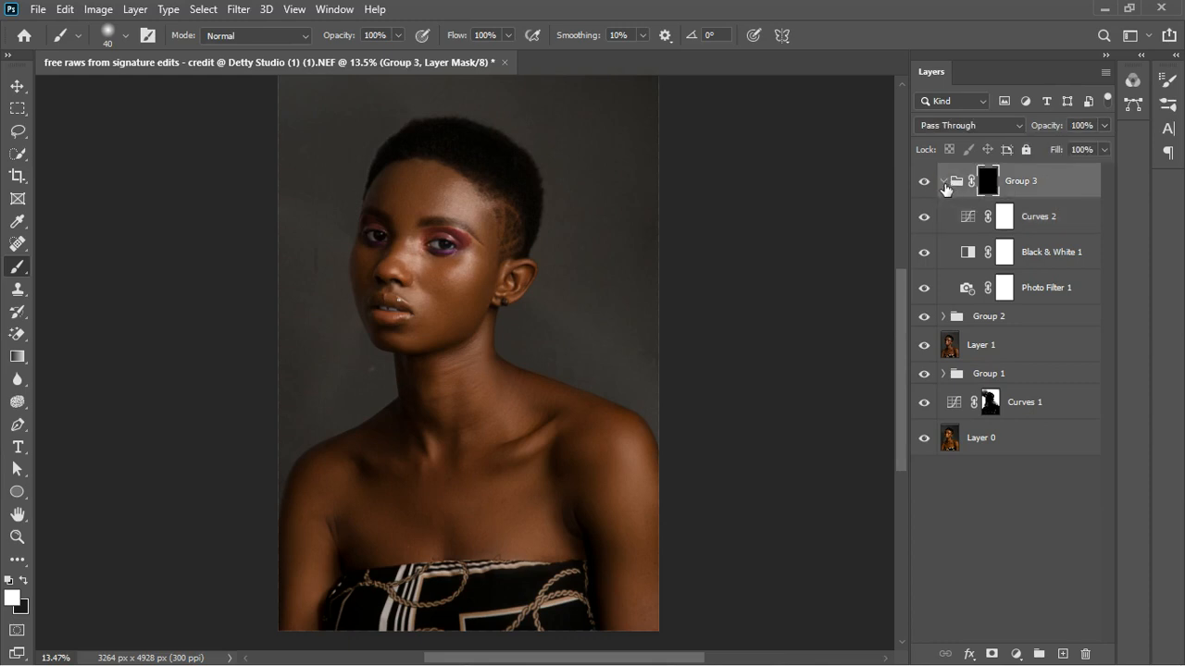
{"action": "left_click", "coordinate": [944, 185]}
Step: Compare the portrait with and without the masked group, and stamp all visible layers into a new top layer
{"action": "left_click", "coordinate": [925, 182]}
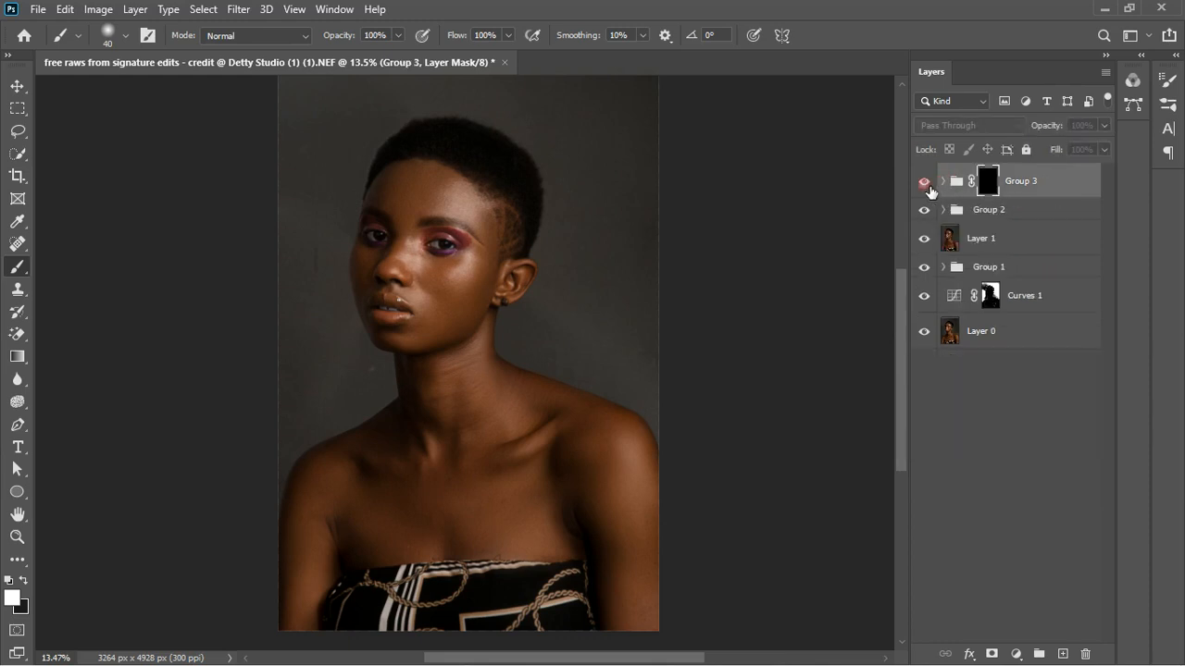
{"action": "left_click", "coordinate": [925, 184]}
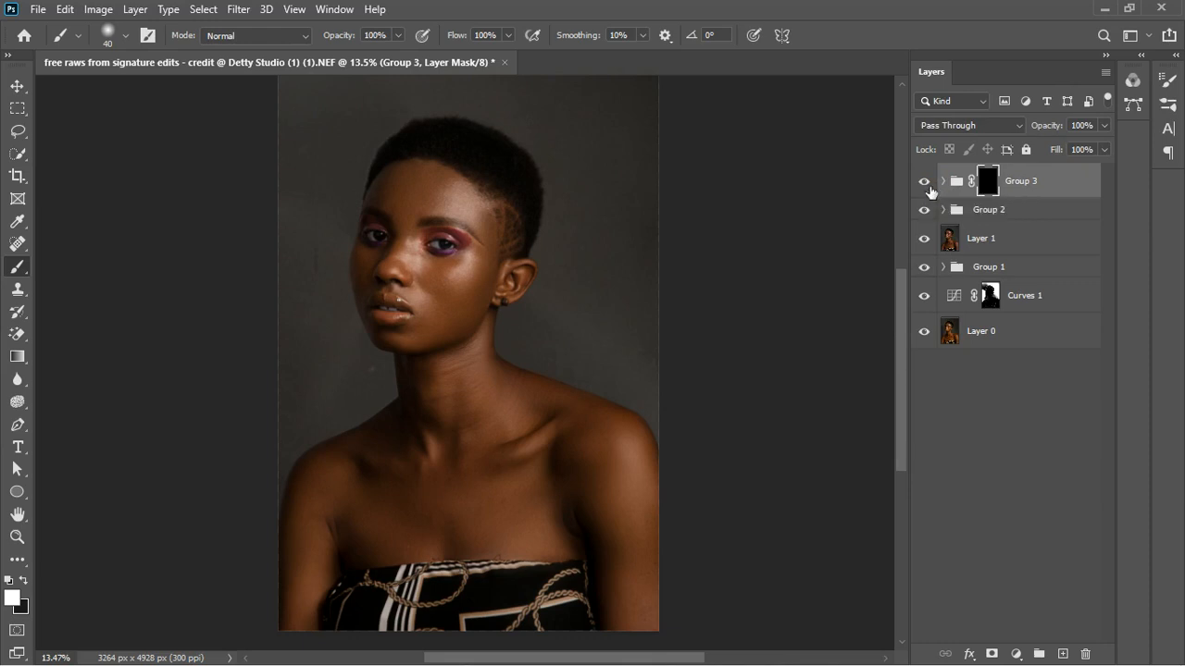
{"action": "key", "text": "ctrl+shift+alt+e"}
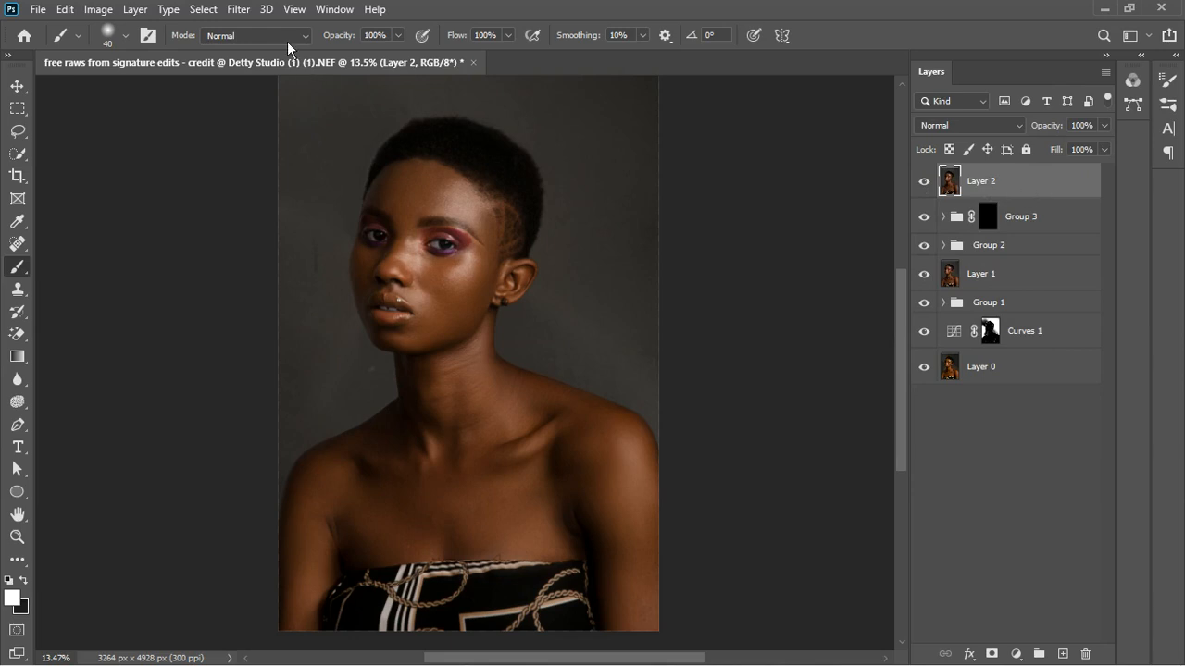
Step: Open the merged top layer in Camera Raw, sample the eye white for white balance, and compare the Basic adjustments on and off
{"action": "left_click", "coordinate": [238, 9]}
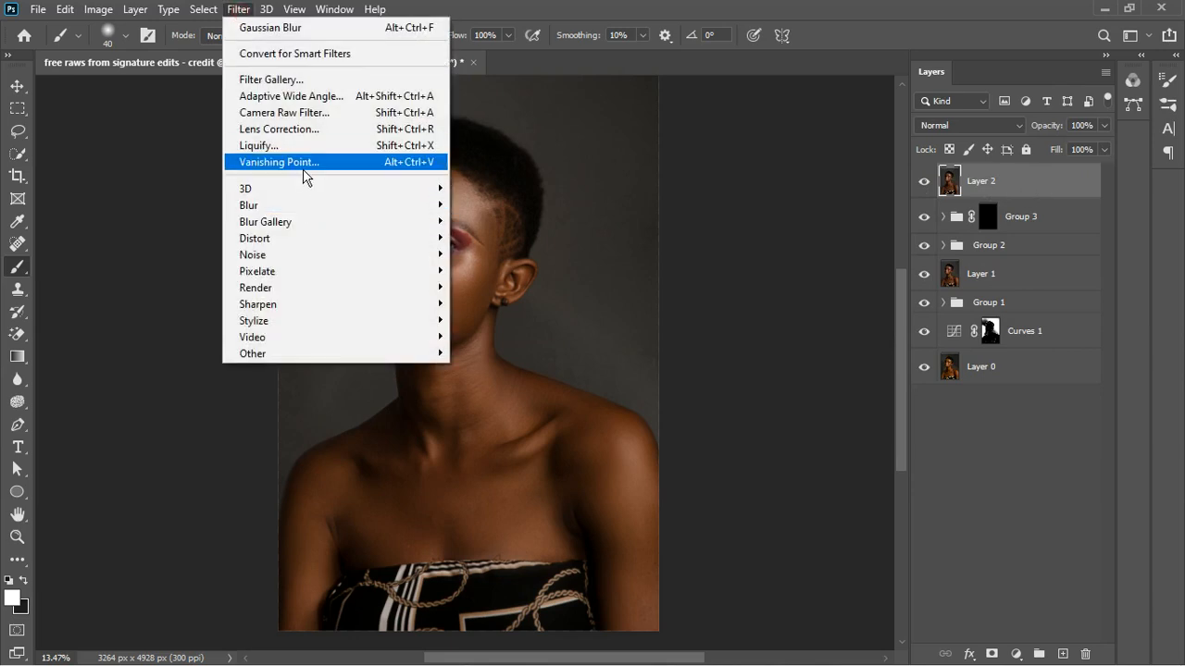
{"action": "left_click", "coordinate": [315, 112]}
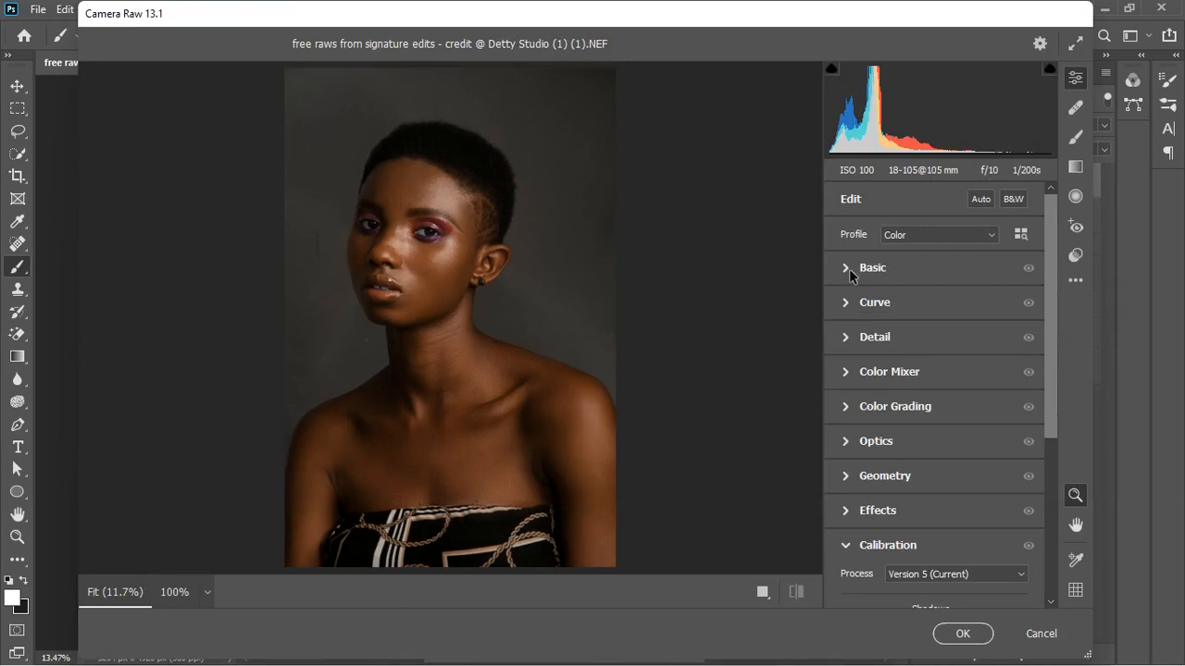
{"action": "left_click", "coordinate": [849, 268]}
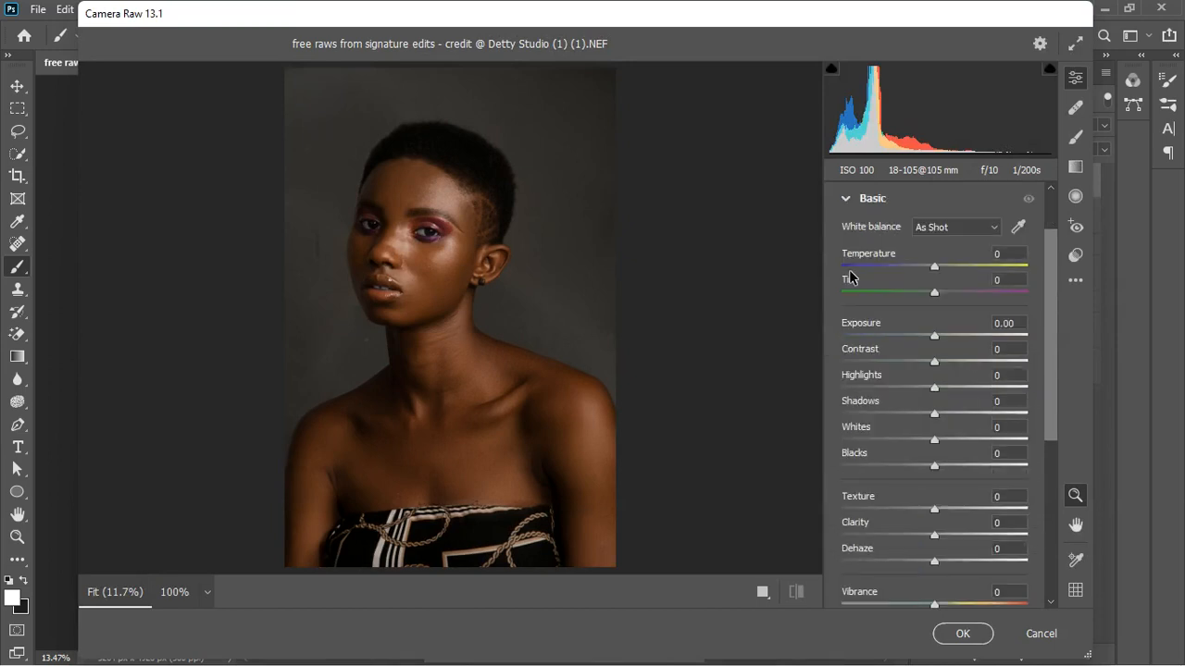
{"action": "left_click", "coordinate": [1018, 228]}
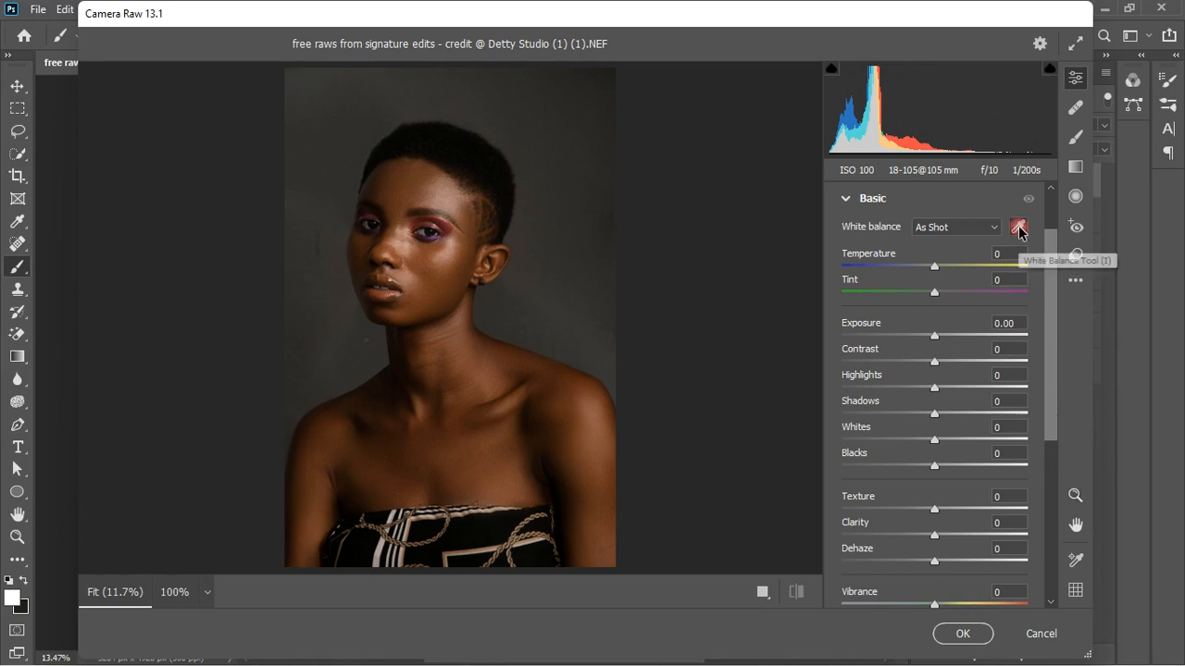
{"action": "left_click", "coordinate": [429, 237]}
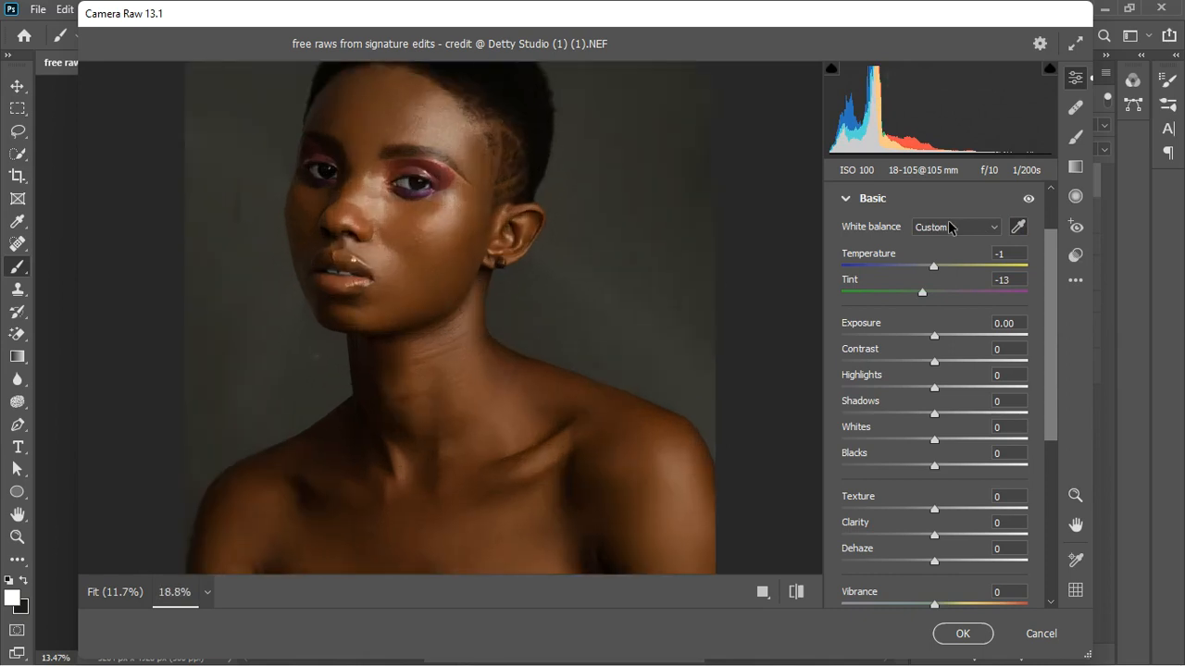
{"action": "left_click", "coordinate": [1030, 198]}
{"action": "left_click", "coordinate": [1029, 198]}
{"action": "left_click", "coordinate": [1029, 198]}
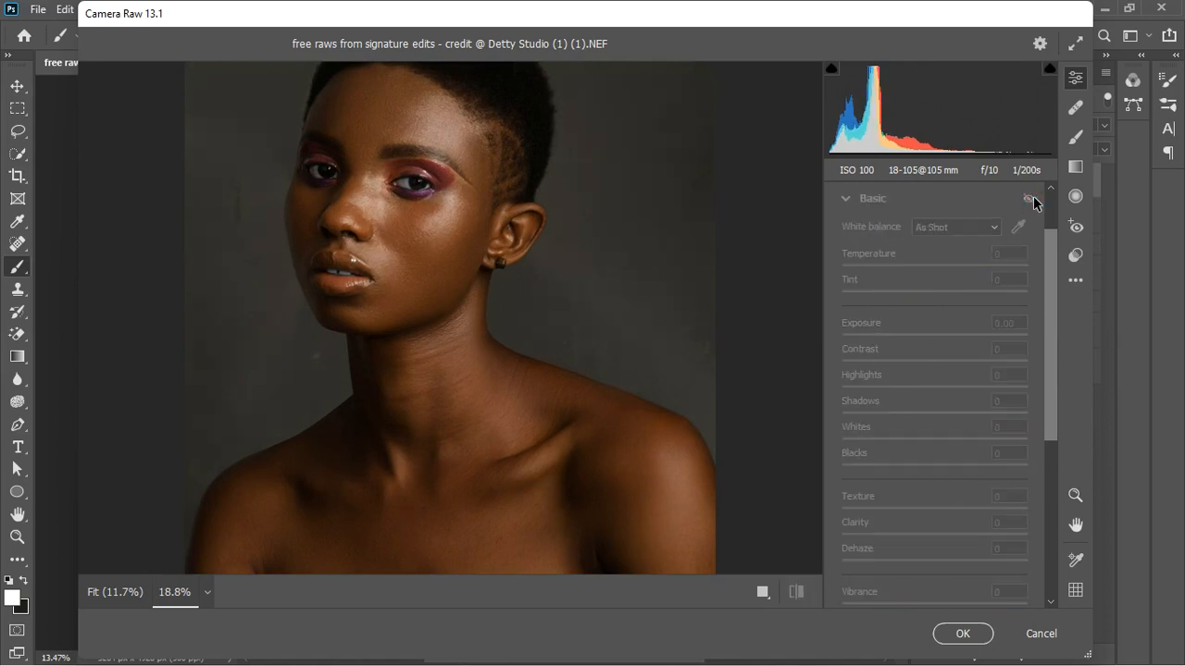
{"action": "left_click", "coordinate": [1031, 200]}
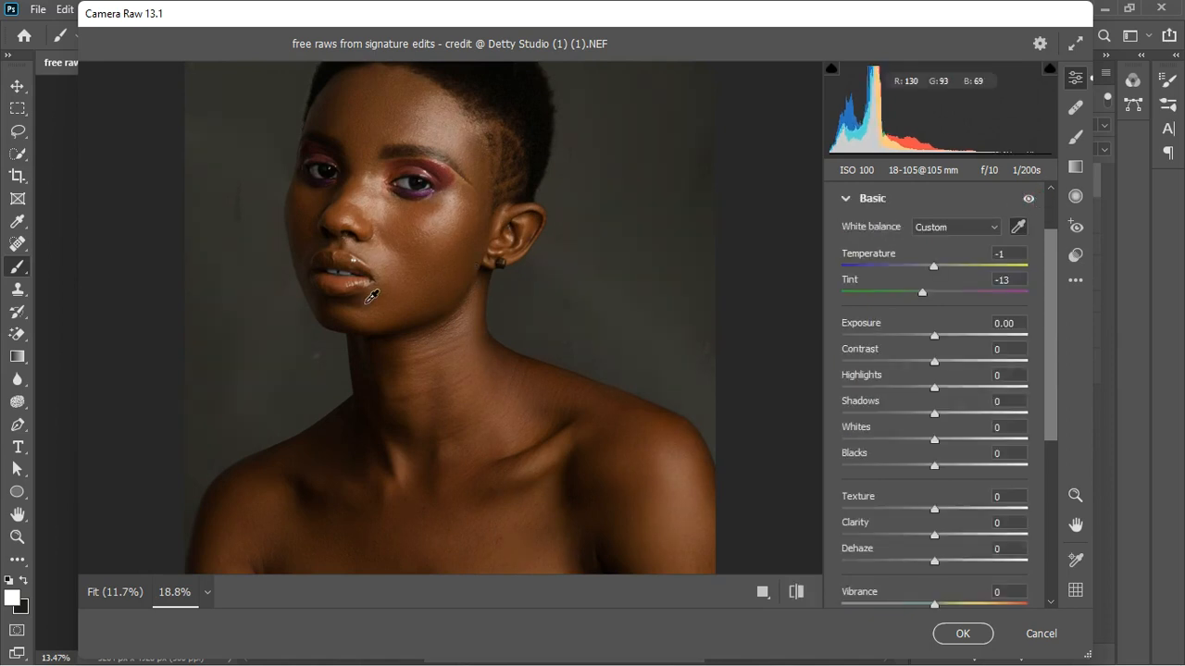
Step: Set the Basic tones to Exposure +0.45, Highlights +15, Blacks +7, Shadows +7 and Whites -7
{"action": "scroll", "coordinate": [504, 393], "scroll_direction": "down", "scroll_amount": 2}
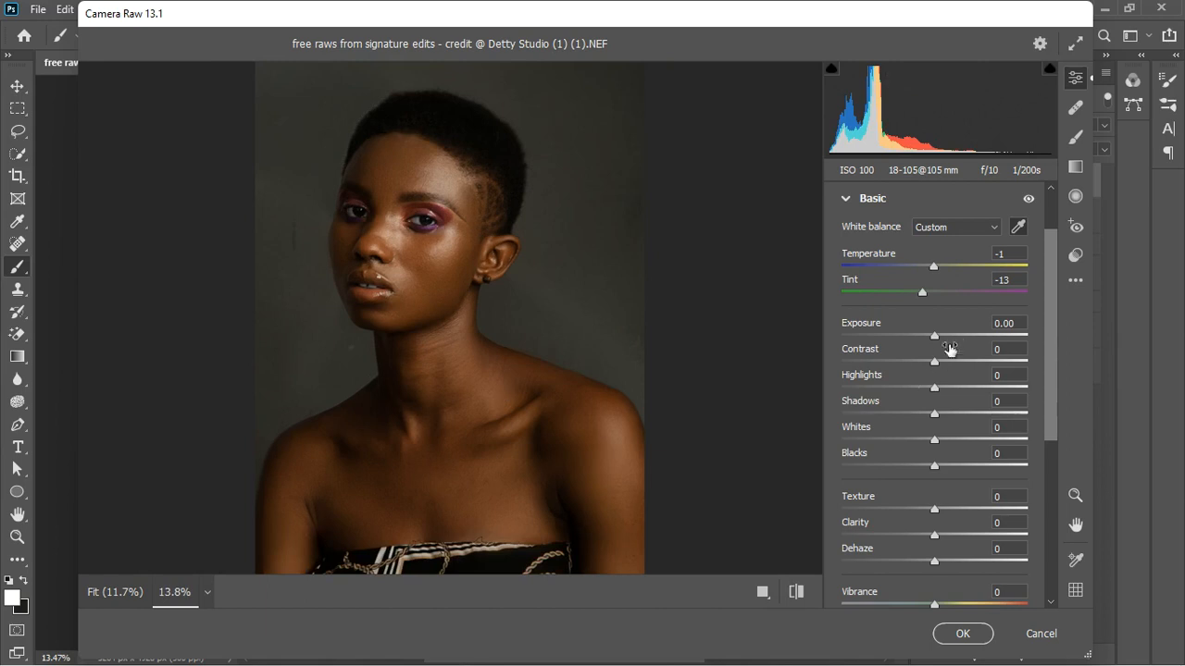
{"action": "mouse_move", "coordinate": [935, 335]}
{"action": "left_mouse_down"}
{"action": "mouse_move", "coordinate": [957, 335]}
{"action": "mouse_move", "coordinate": [944, 339]}
{"action": "left_mouse_up"}
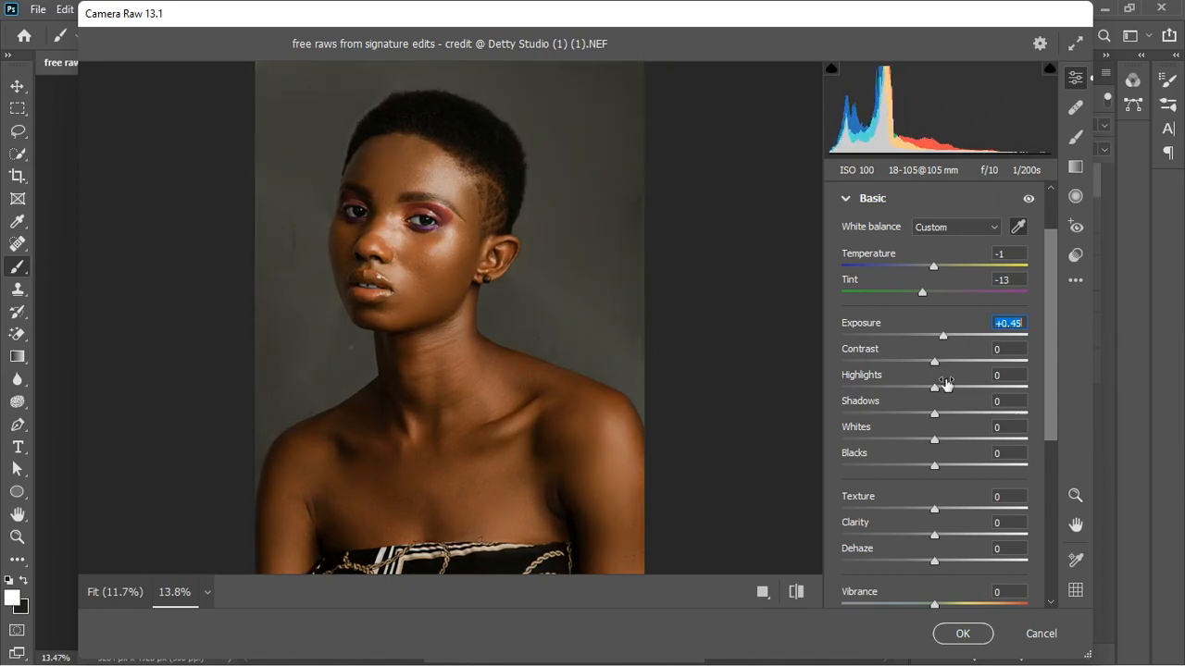
{"action": "mouse_move", "coordinate": [937, 388]}
{"action": "left_mouse_down"}
{"action": "mouse_move", "coordinate": [962, 384]}
{"action": "mouse_move", "coordinate": [950, 390]}
{"action": "left_mouse_up"}
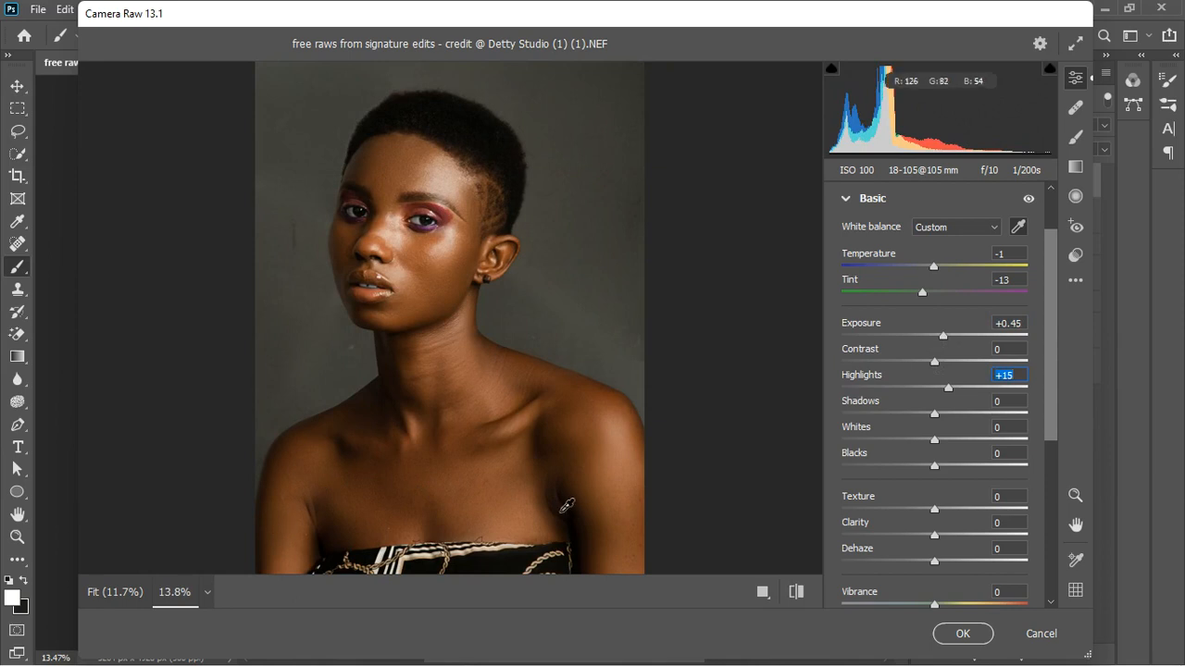
{"action": "left_click_drag", "start_coordinate": [934, 466], "coordinate": [940, 470]}
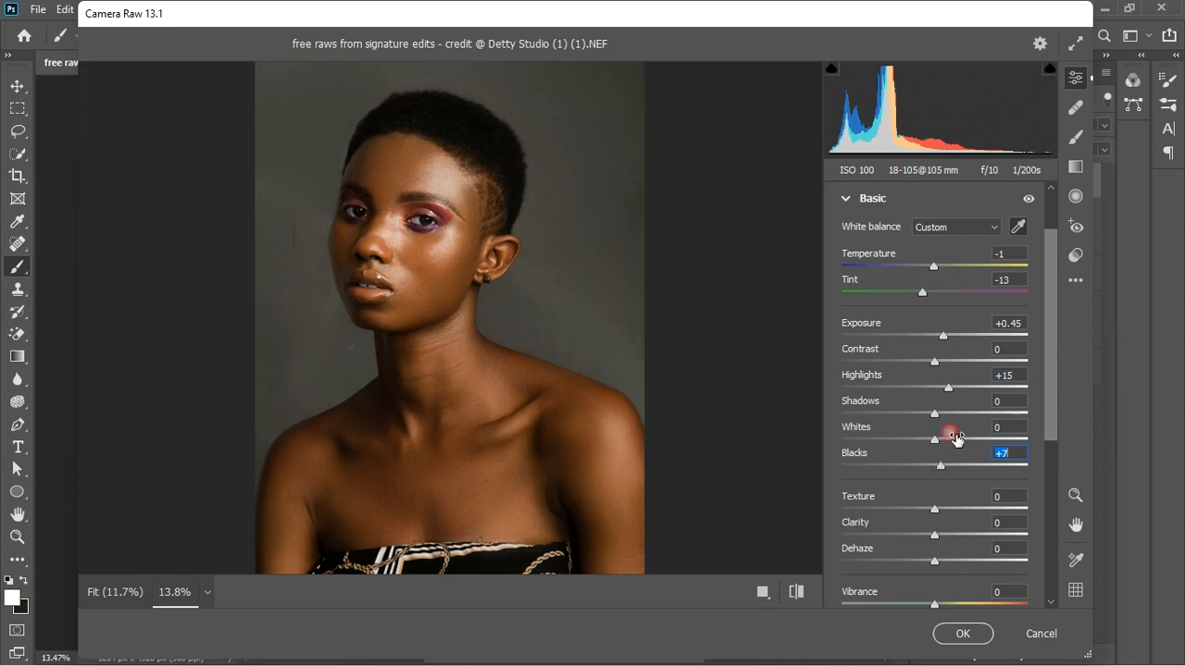
{"action": "left_click_drag", "start_coordinate": [933, 415], "coordinate": [941, 418]}
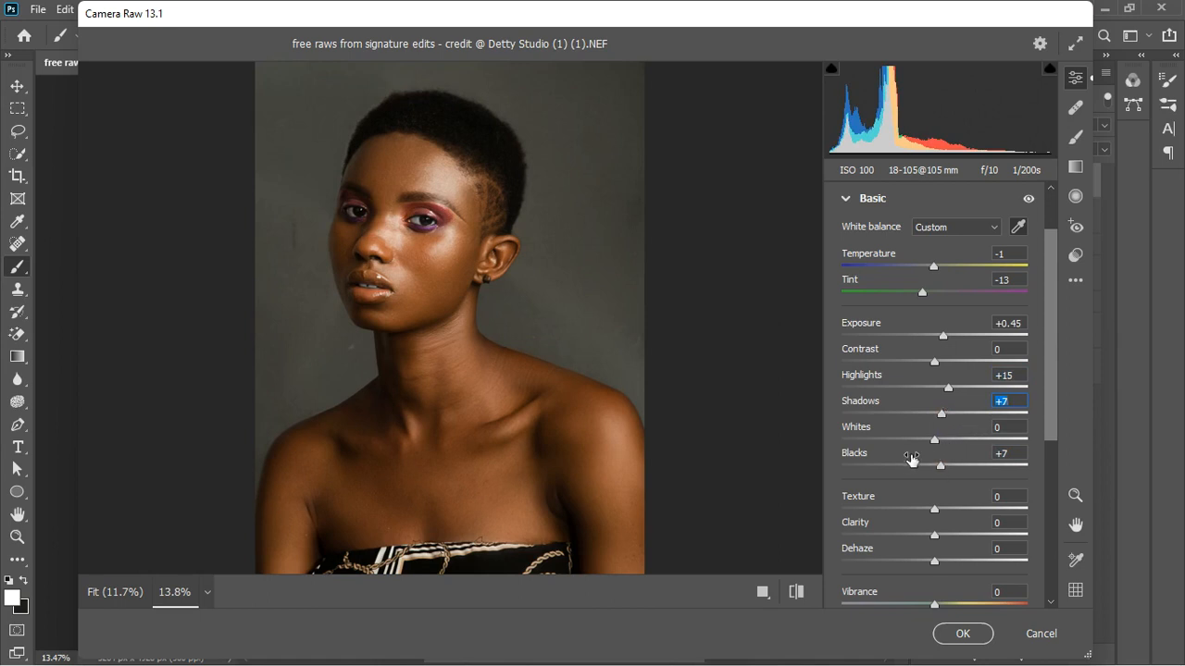
{"action": "left_click", "coordinate": [933, 438]}
{"action": "key", "text": "Down"}
{"action": "left_click_drag", "start_coordinate": [933, 442], "coordinate": [929, 443]}
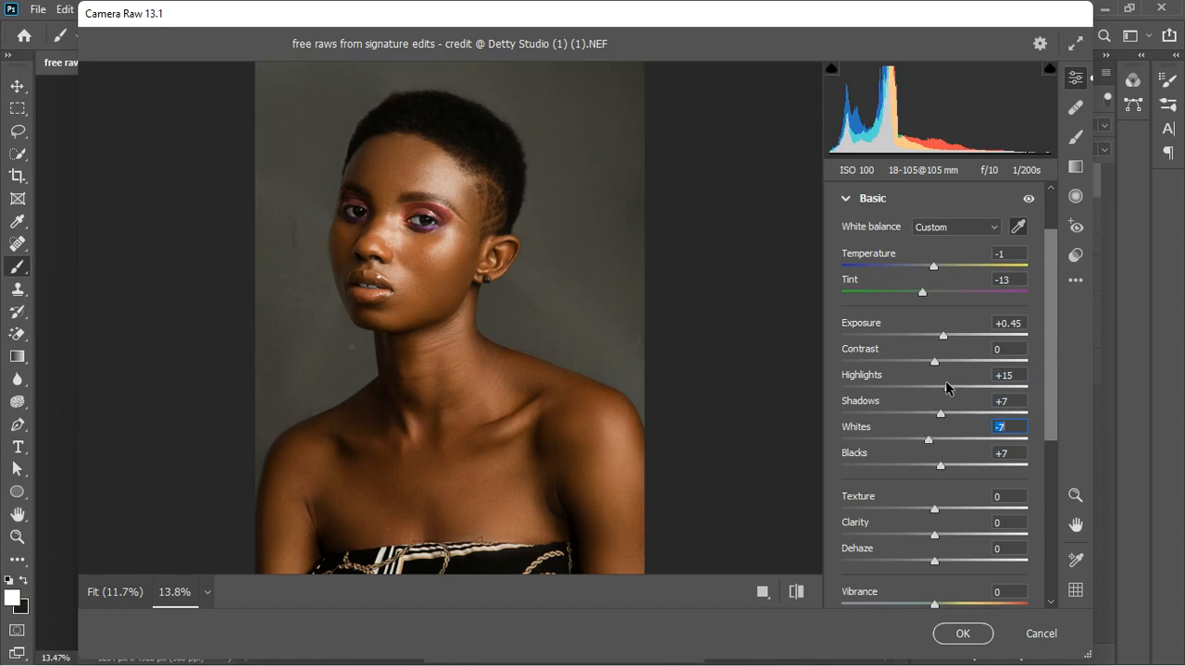
Step: Raise Highlights to +18, Exposure to +0.70 and Texture to +5 in the Basic adjustments
{"action": "mouse_move", "coordinate": [949, 386]}
{"action": "left_mouse_down"}
{"action": "mouse_move", "coordinate": [964, 395]}
{"action": "mouse_move", "coordinate": [953, 398]}
{"action": "left_mouse_up"}
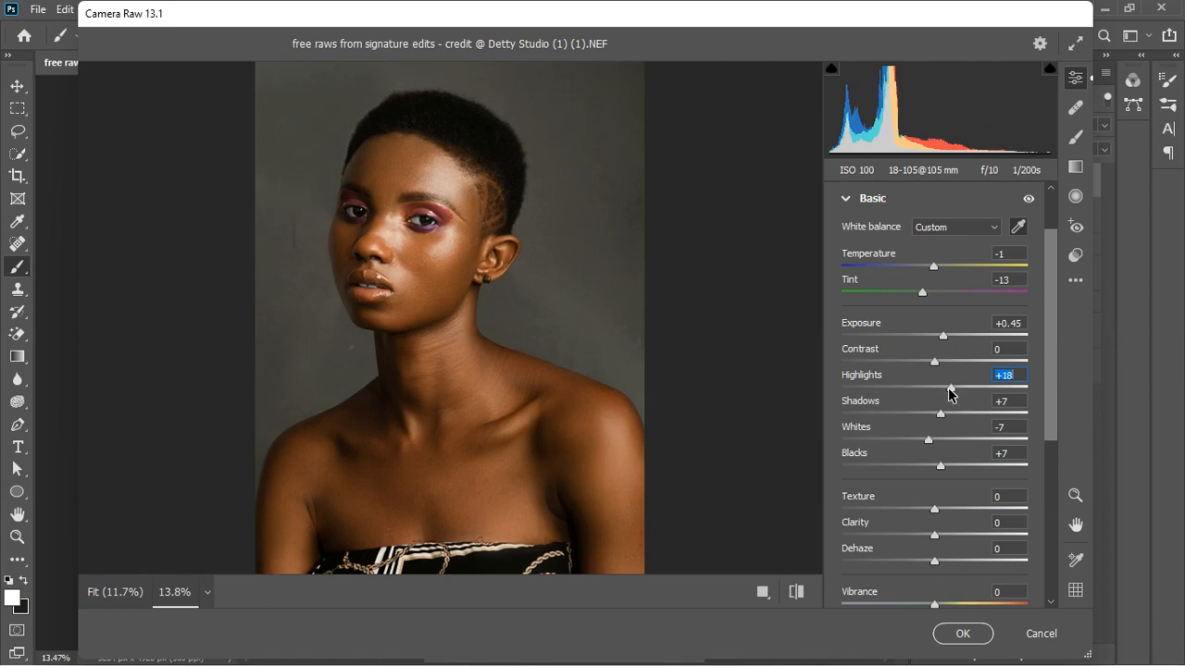
{"action": "key", "text": "ctrl+minus"}
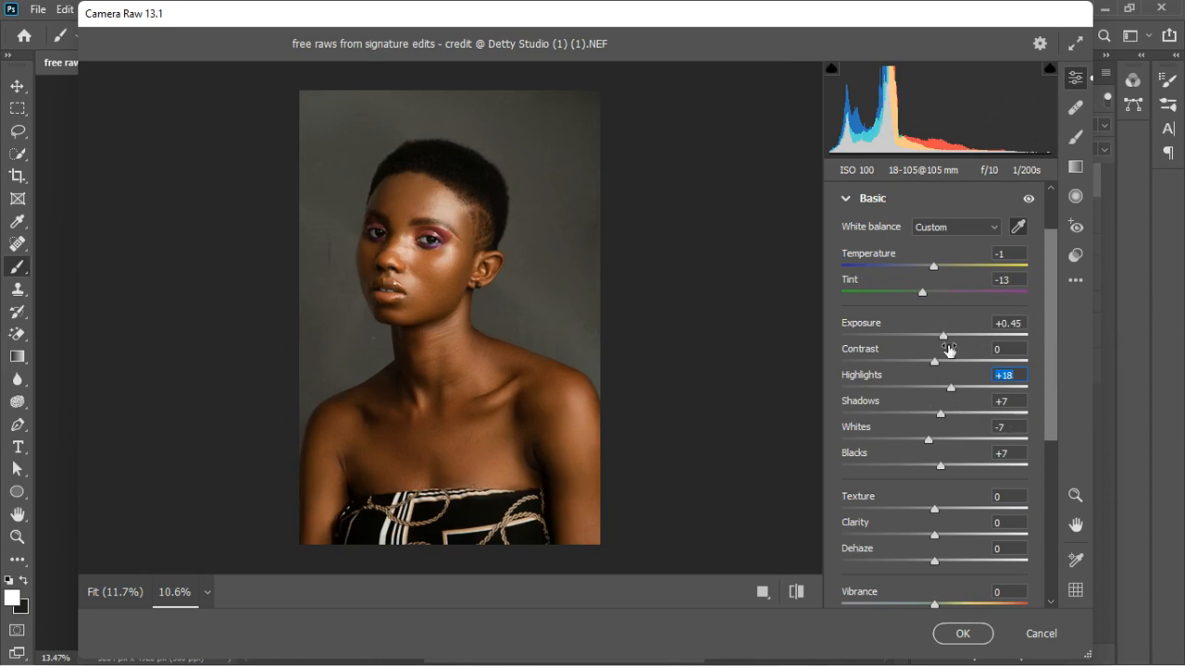
{"action": "left_click_drag", "start_coordinate": [941, 337], "coordinate": [949, 338]}
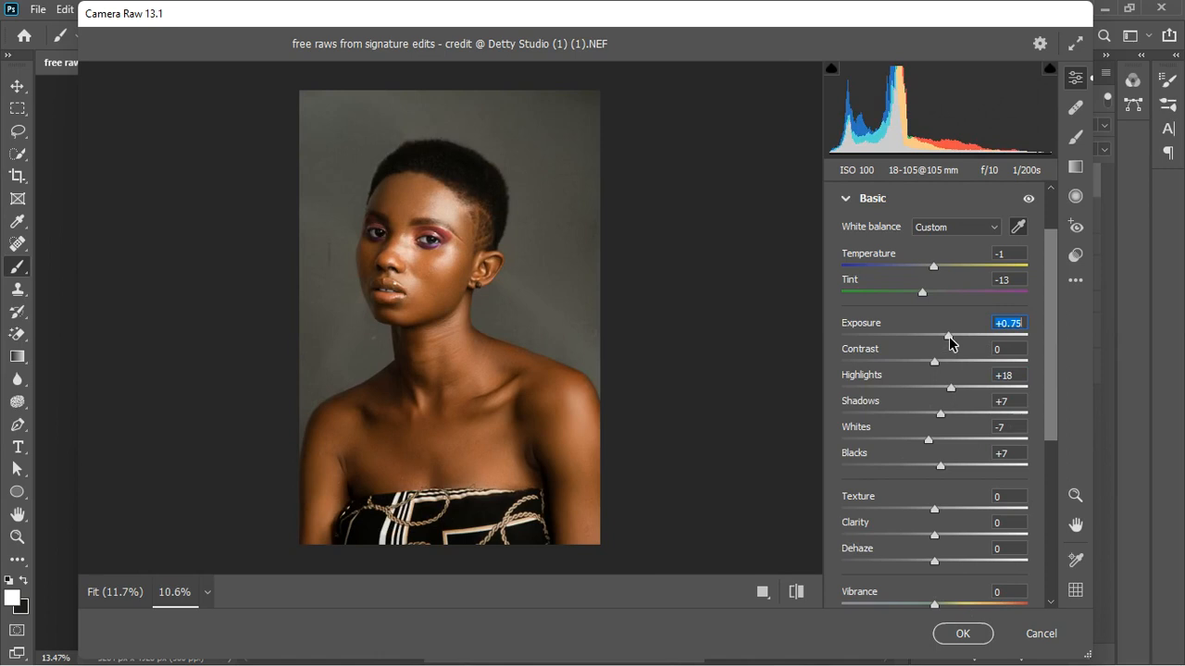
{"action": "left_click_drag", "start_coordinate": [949, 343], "coordinate": [947, 342]}
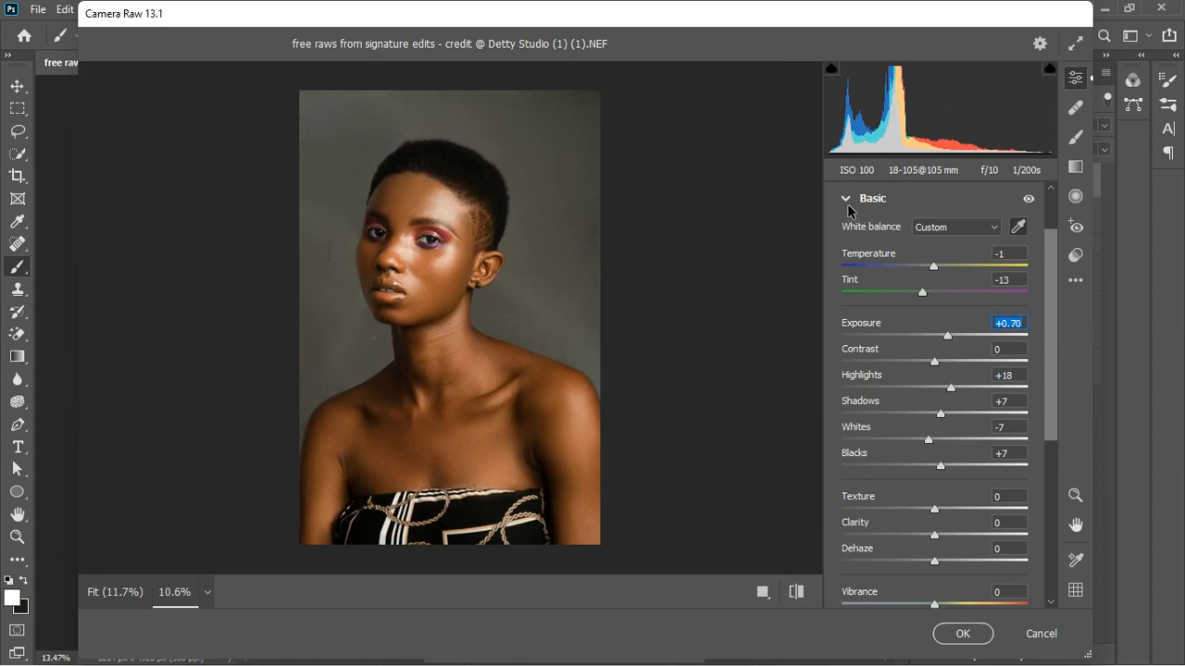
{"action": "left_click_drag", "start_coordinate": [937, 508], "coordinate": [944, 511]}
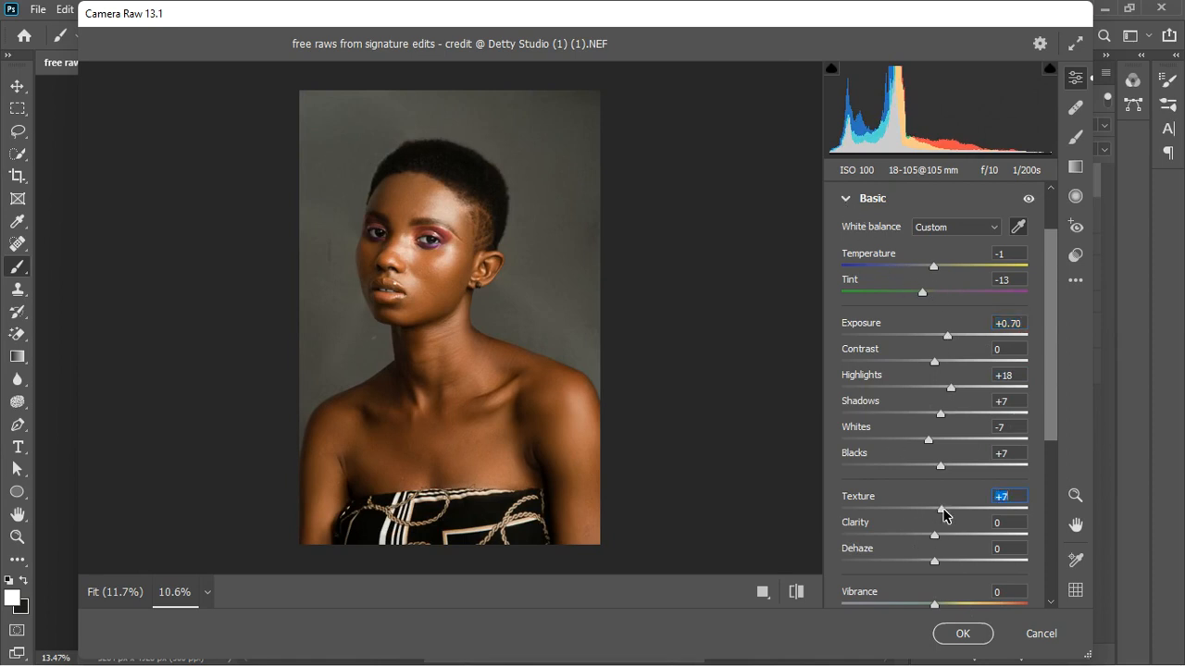
{"action": "left_click", "coordinate": [849, 201]}
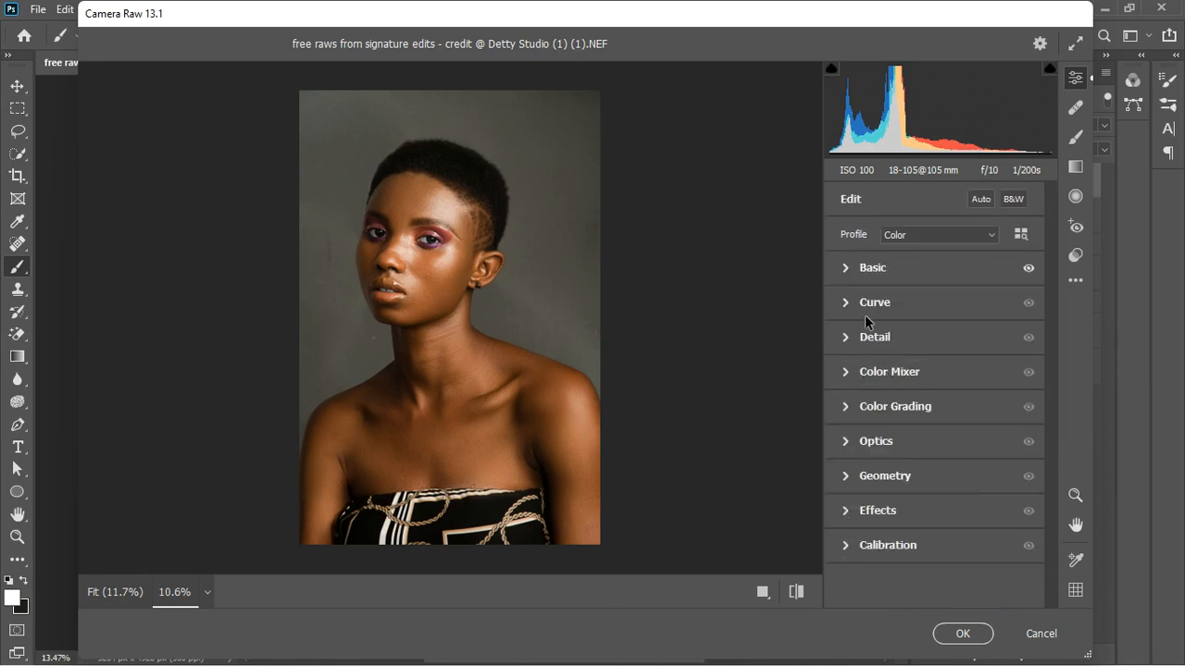
Step: Shape a gentle S-curve on the point curve, with a highlight point from 195 to 201 and a shadow point from 54 to 52
{"action": "left_click", "coordinate": [844, 303]}
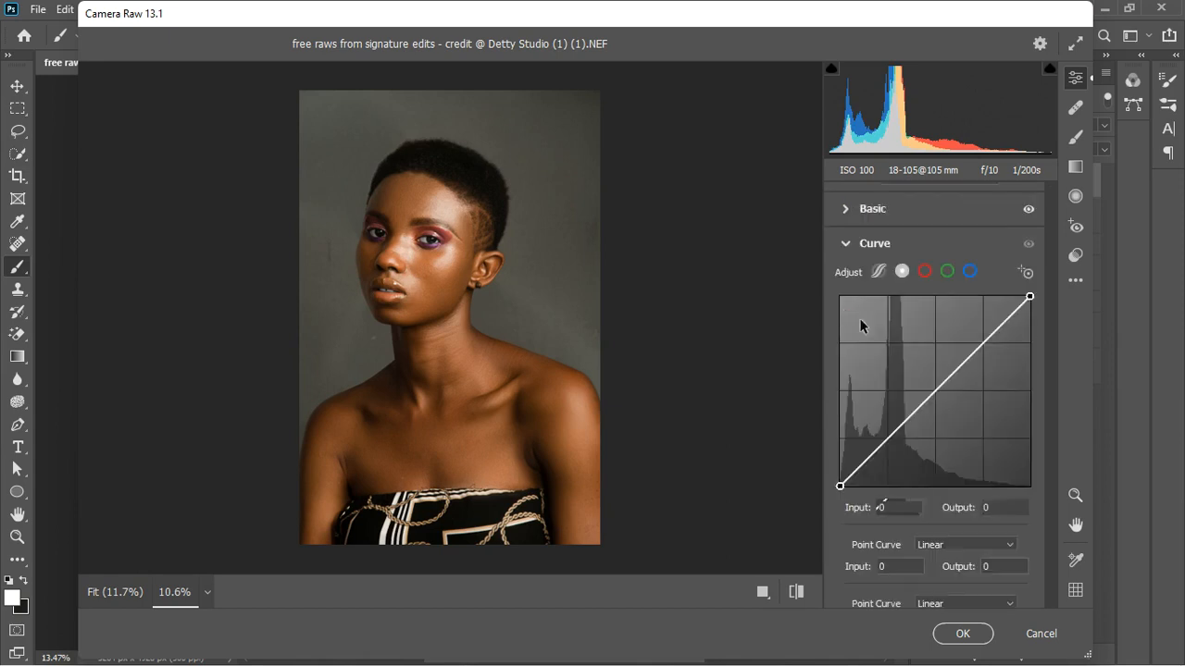
{"action": "left_click", "coordinate": [990, 337]}
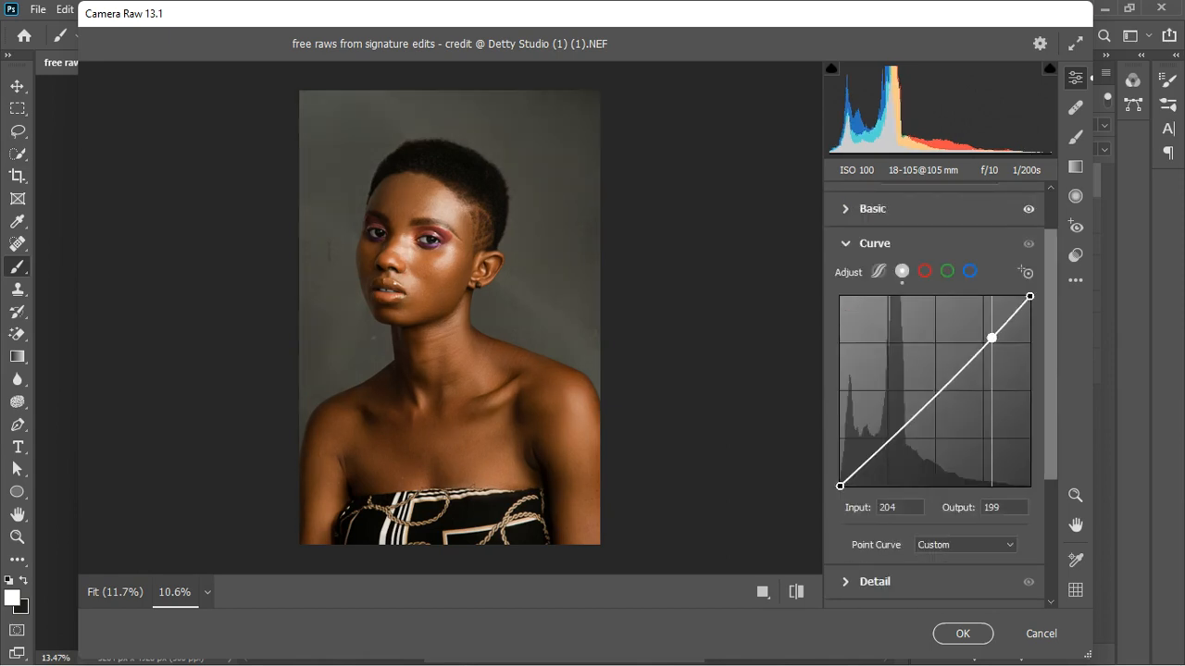
{"action": "left_click_drag", "start_coordinate": [990, 338], "coordinate": [985, 336]}
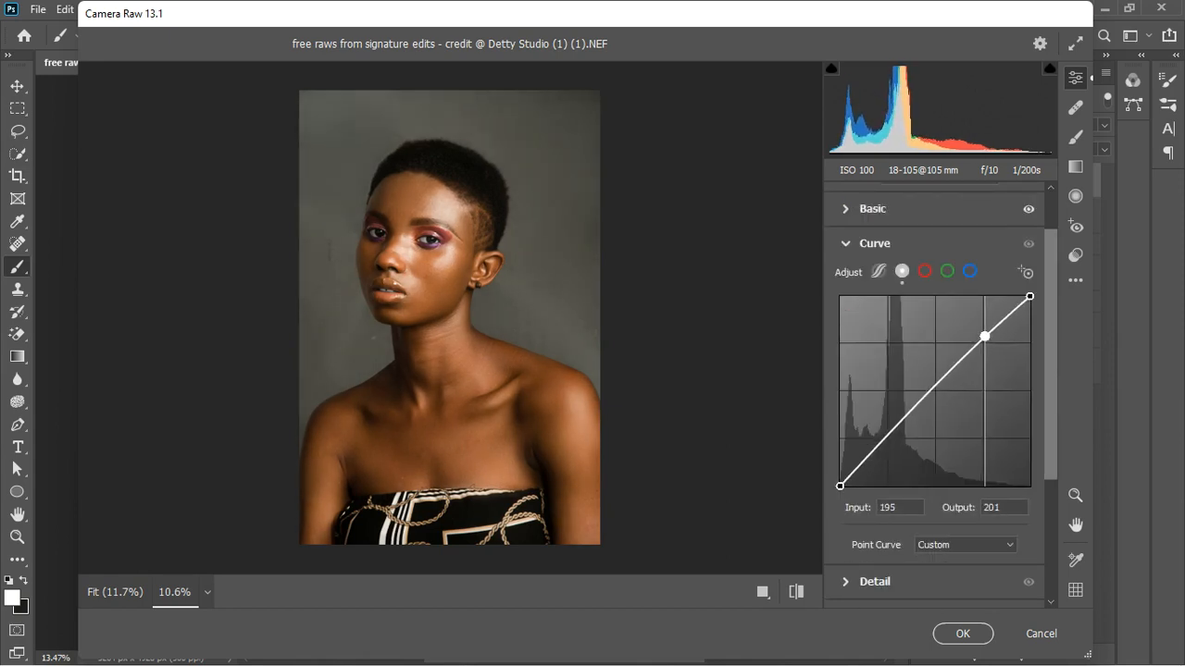
{"action": "left_click", "coordinate": [880, 447]}
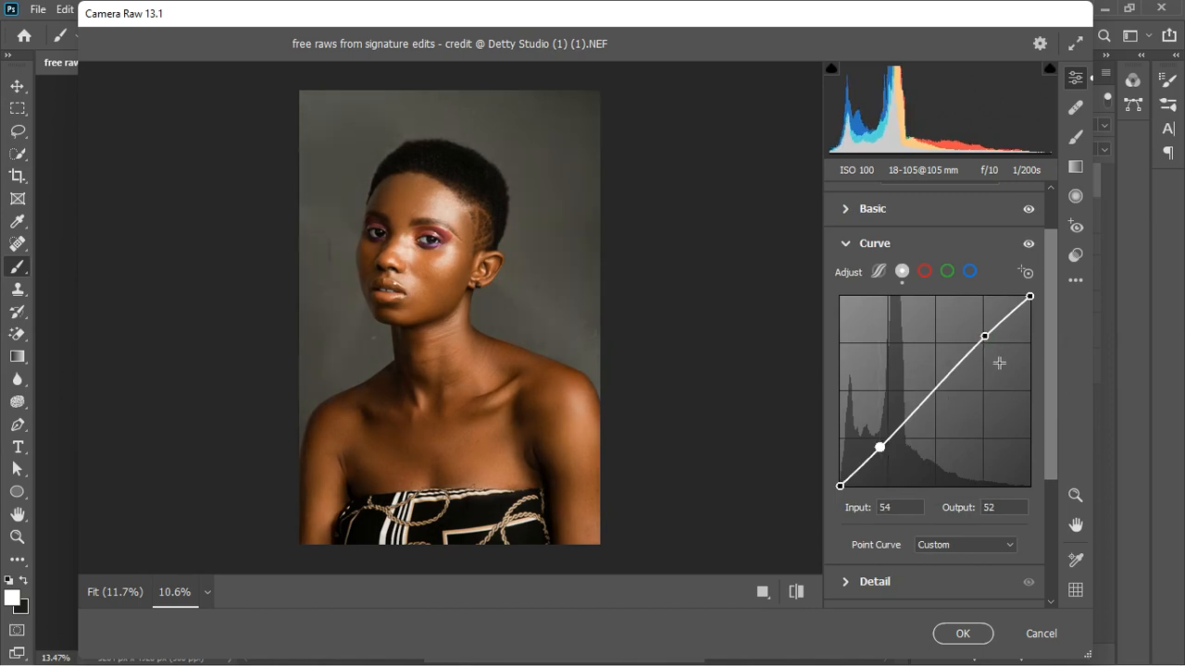
{"action": "left_click", "coordinate": [845, 247]}
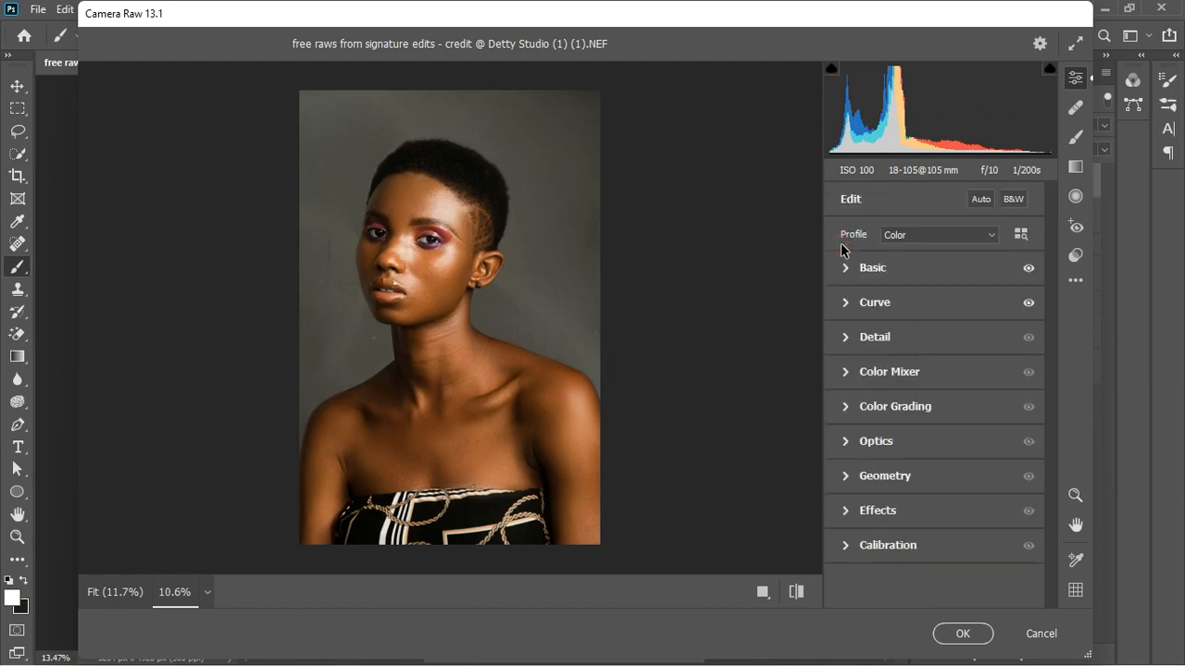
Step: Reduce the Basic Exposure to +0.50 and lower the Highlights slightly
{"action": "left_click", "coordinate": [848, 274]}
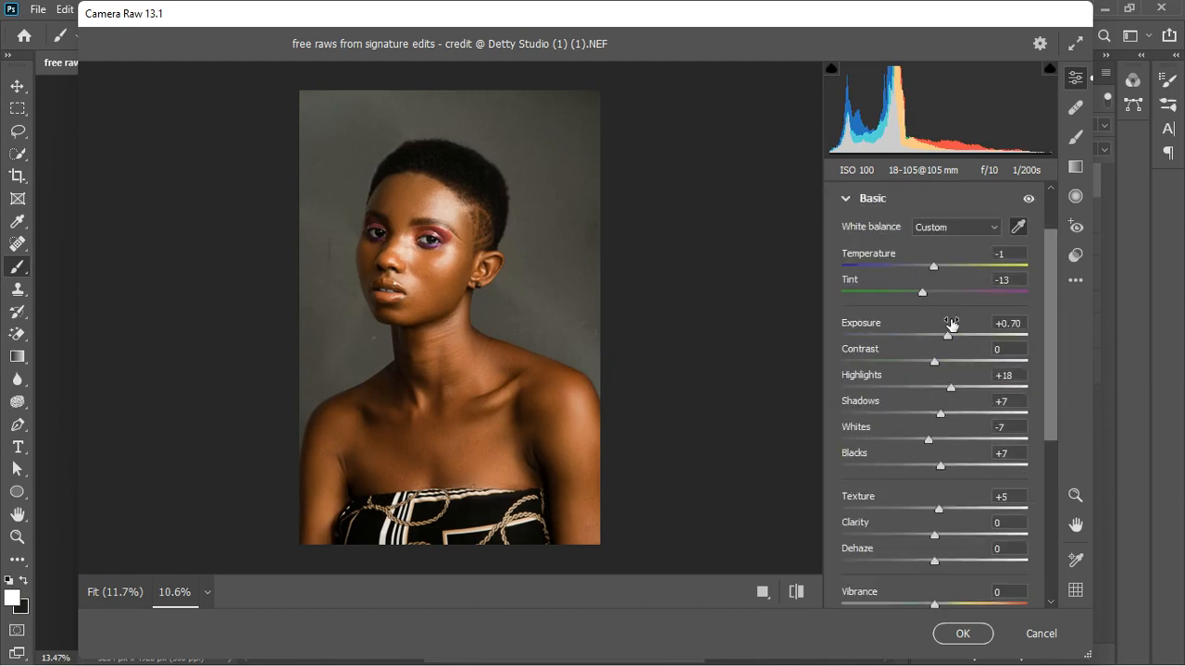
{"action": "left_click_drag", "start_coordinate": [949, 335], "coordinate": [945, 336]}
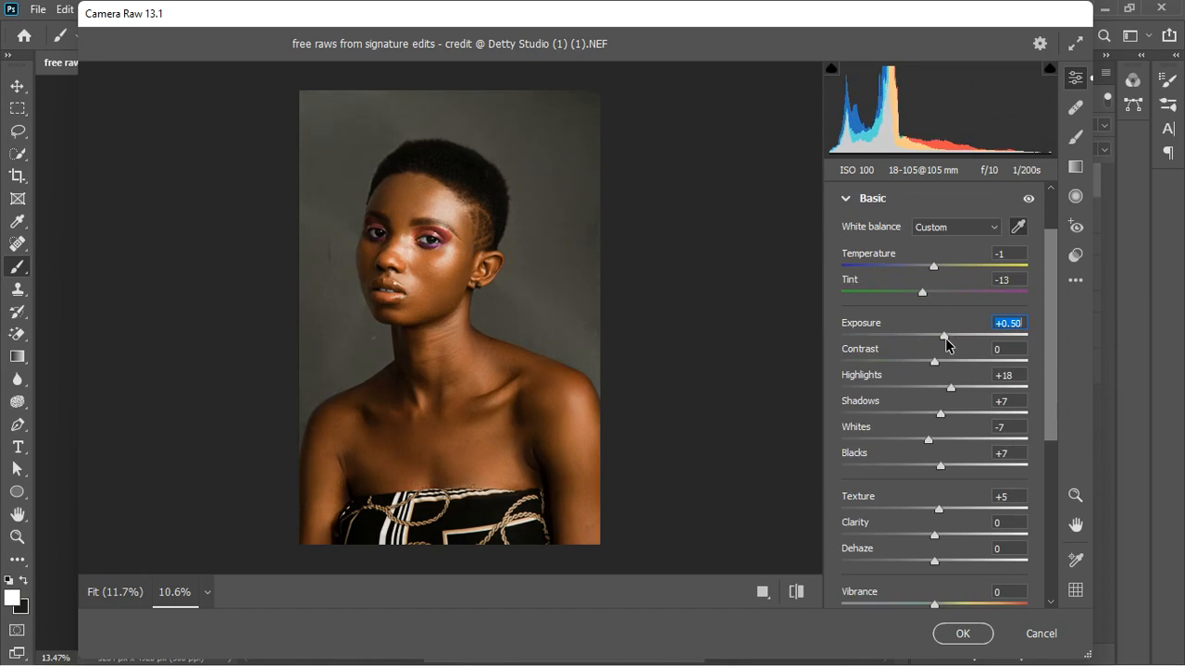
{"action": "left_click", "coordinate": [952, 389]}
{"action": "left_click_drag", "start_coordinate": [951, 390], "coordinate": [942, 386]}
{"action": "left_click", "coordinate": [846, 198]}
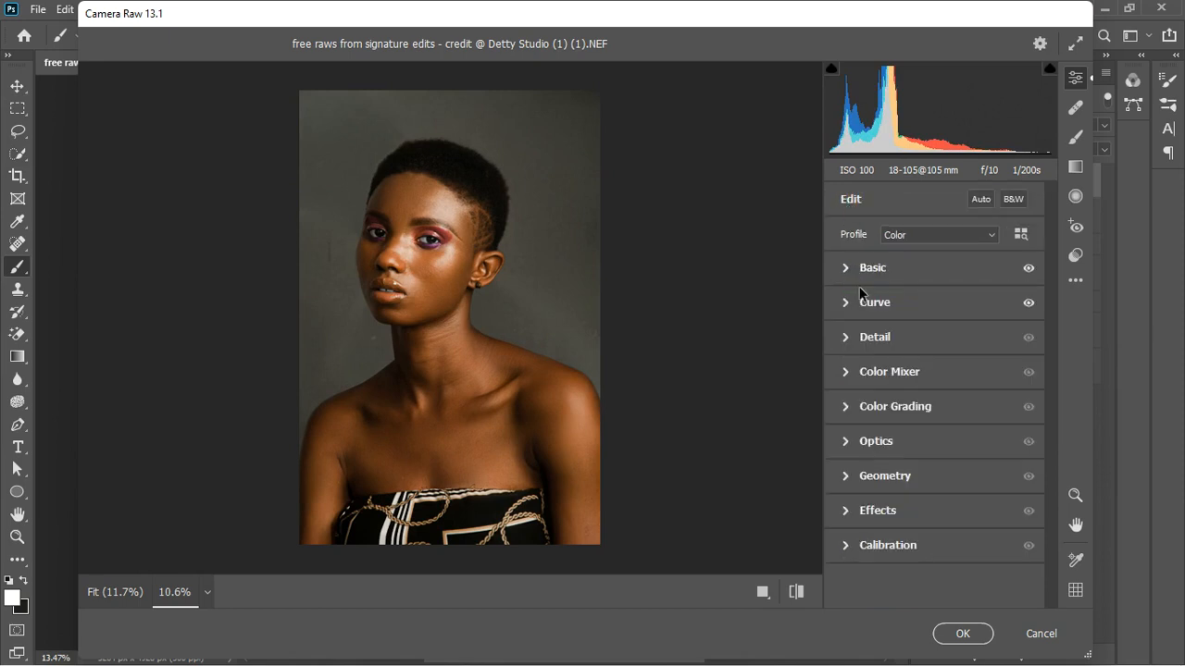
Step: Shift the Color Mixer hues to Oranges -5, Yellows -13, Purples +13, Blues +19 and Magentas -14
{"action": "left_click", "coordinate": [844, 372]}
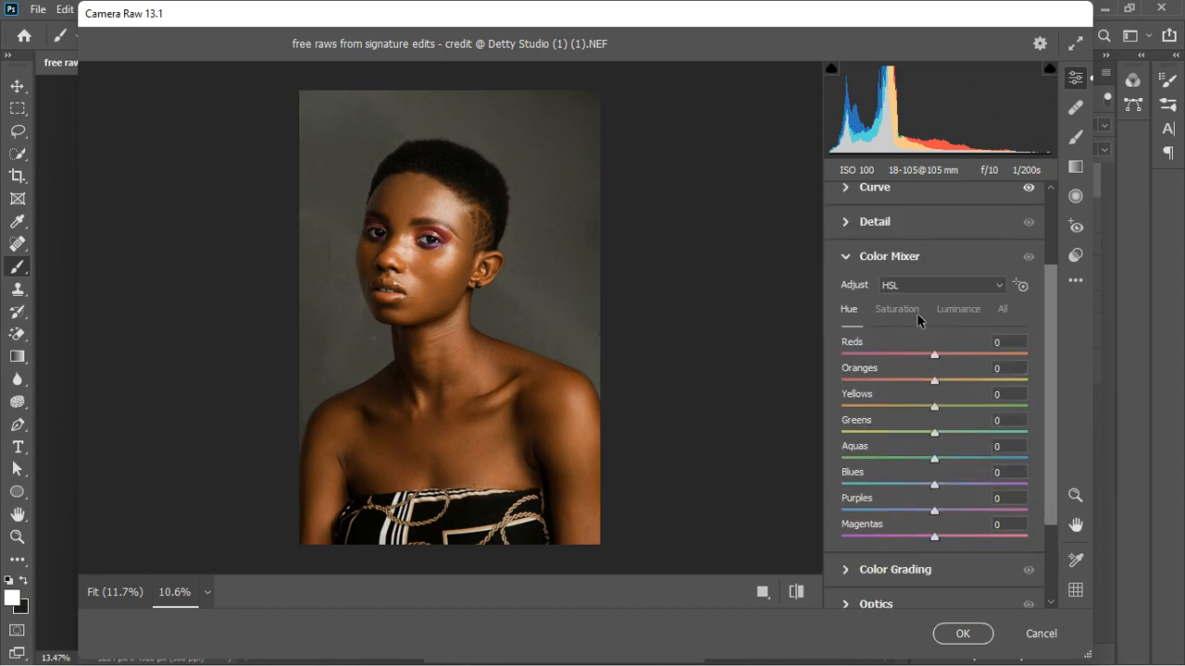
{"action": "left_click", "coordinate": [935, 380]}
{"action": "left_click_drag", "start_coordinate": [935, 386], "coordinate": [924, 413]}
{"action": "left_click_drag", "start_coordinate": [938, 510], "coordinate": [952, 490]}
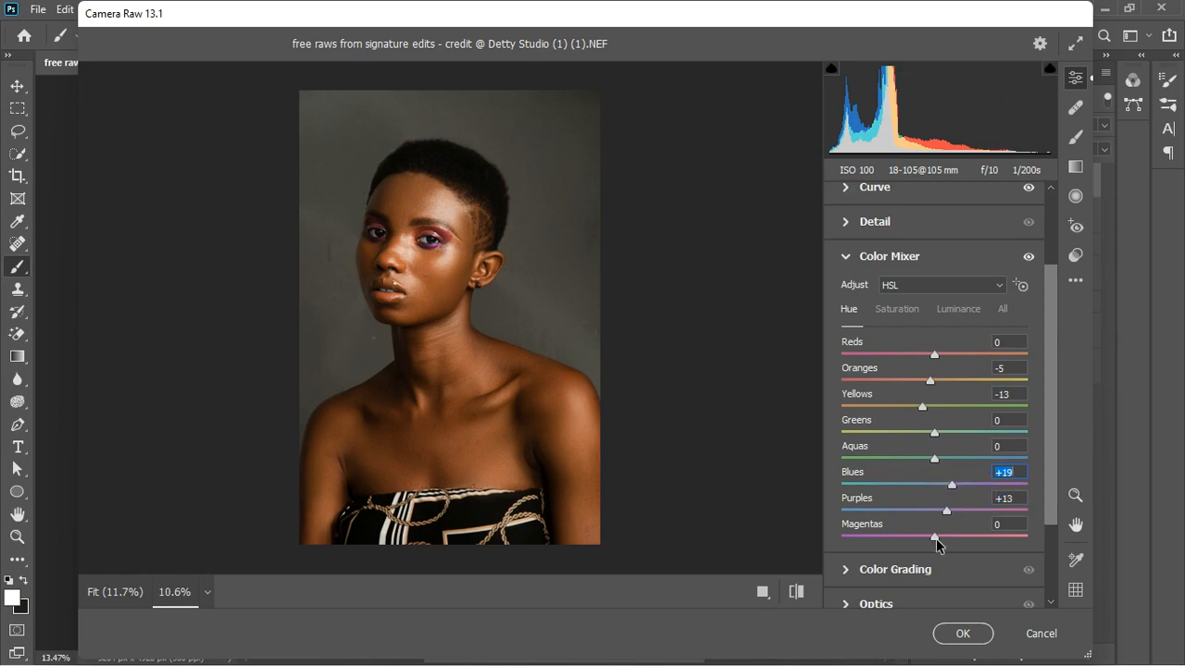
{"action": "left_click_drag", "start_coordinate": [936, 540], "coordinate": [923, 546]}
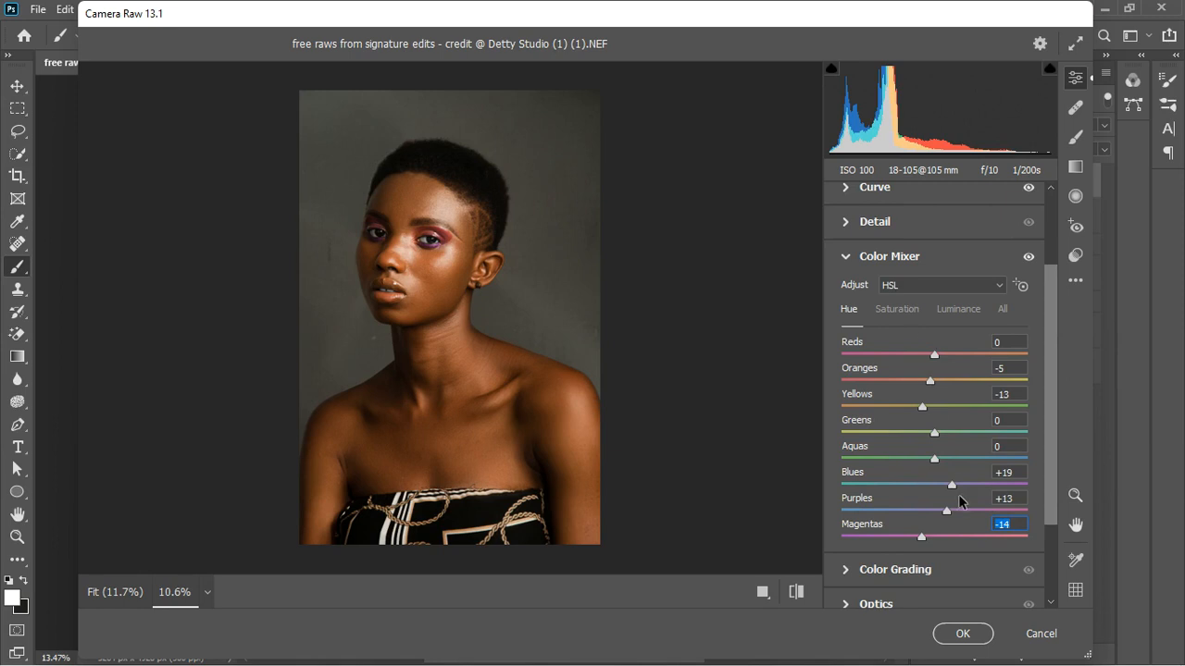
Step: Set Color Mixer saturation to Blues -13, Aquas -24, Purples +12, Magentas +11, Reds -10 and Oranges -10, and raise Yellows slightly
{"action": "left_click", "coordinate": [897, 309]}
{"action": "left_click_drag", "start_coordinate": [925, 487], "coordinate": [923, 487]}
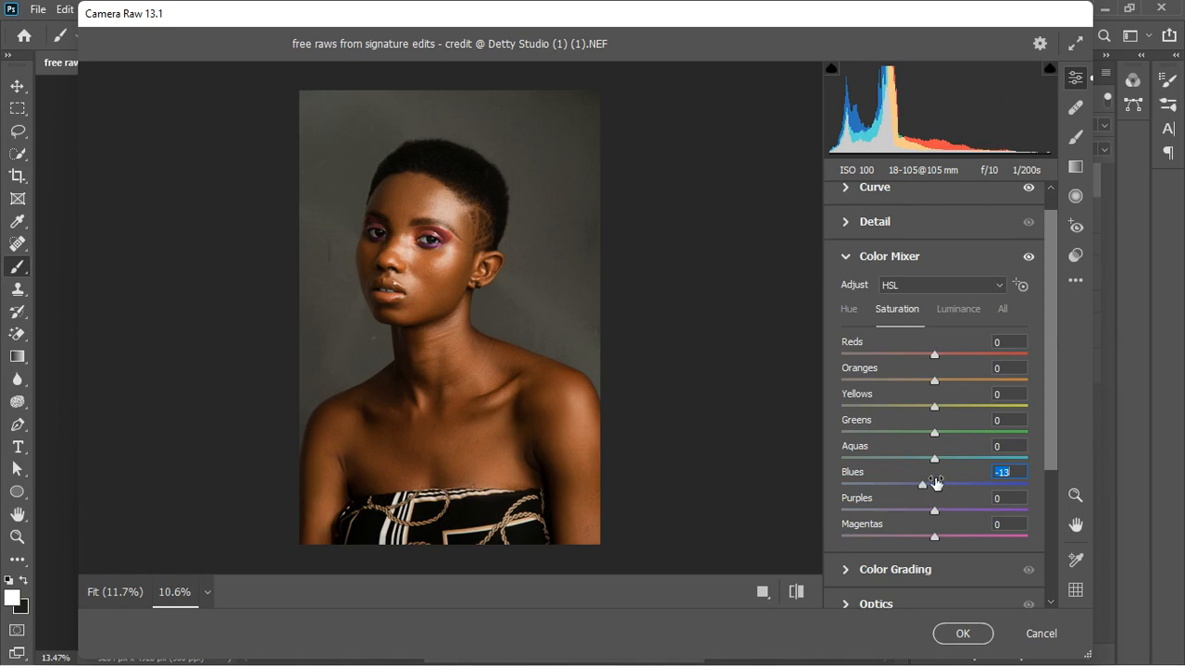
{"action": "left_click", "coordinate": [932, 457]}
{"action": "left_click_drag", "start_coordinate": [932, 456], "coordinate": [913, 459]}
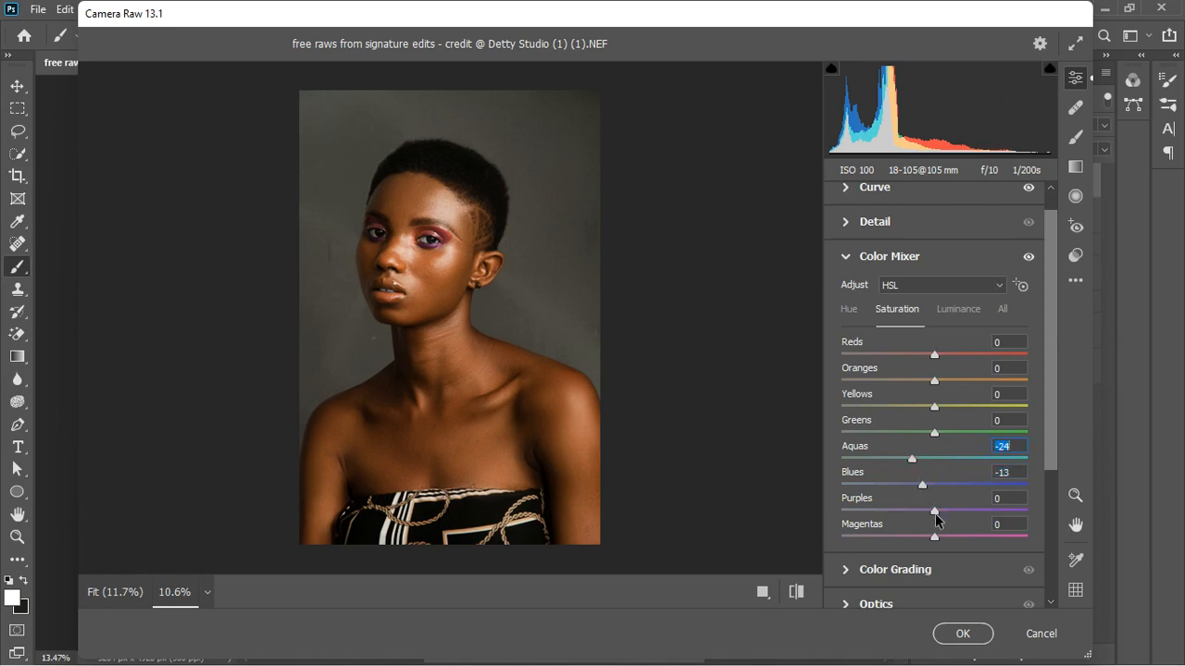
{"action": "left_click_drag", "start_coordinate": [934, 511], "coordinate": [939, 538]}
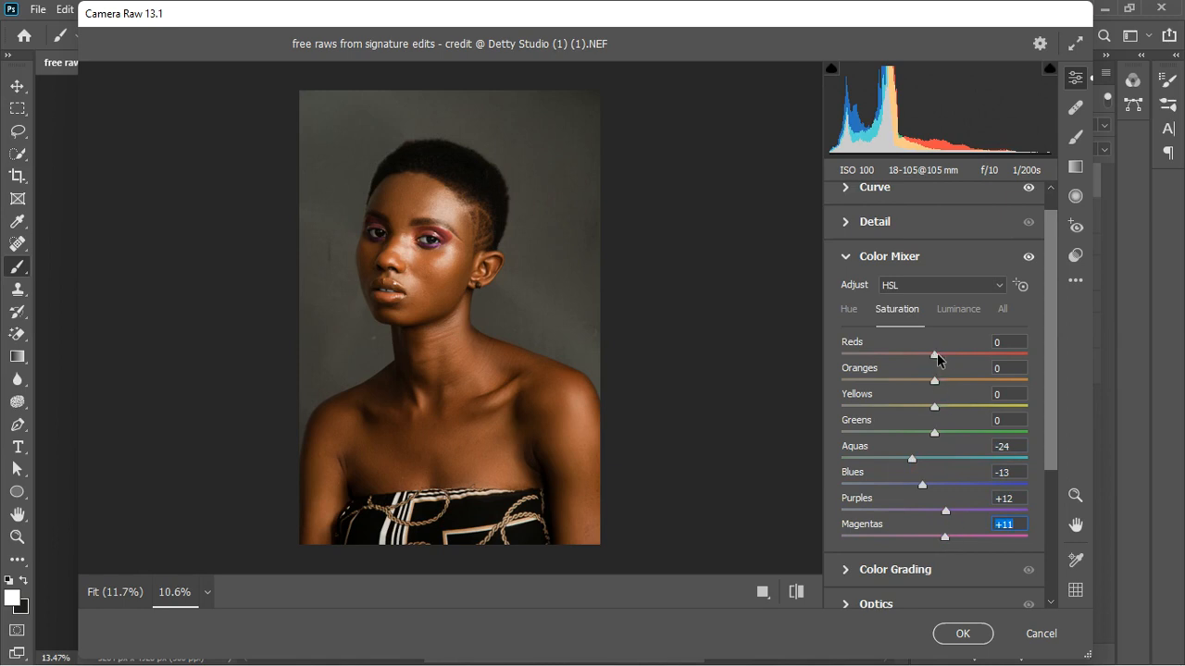
{"action": "left_click_drag", "start_coordinate": [937, 359], "coordinate": [929, 386]}
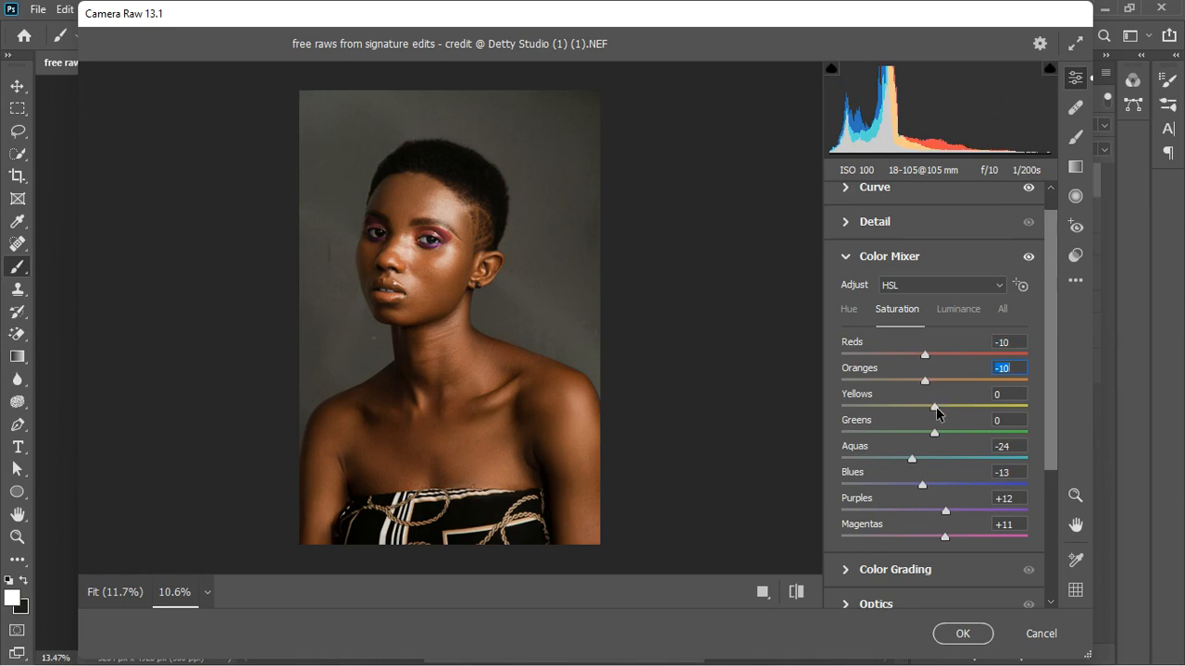
{"action": "left_click", "coordinate": [935, 409]}
{"action": "left_click_drag", "start_coordinate": [944, 408], "coordinate": [944, 408]}
Step: Set Color Mixer luminance to Reds +7, Oranges +8, Yellows +8 and Blues +13, and compare the portrait with the mixer off and on
{"action": "left_click", "coordinate": [959, 309]}
{"action": "left_click_drag", "start_coordinate": [933, 381], "coordinate": [946, 387]}
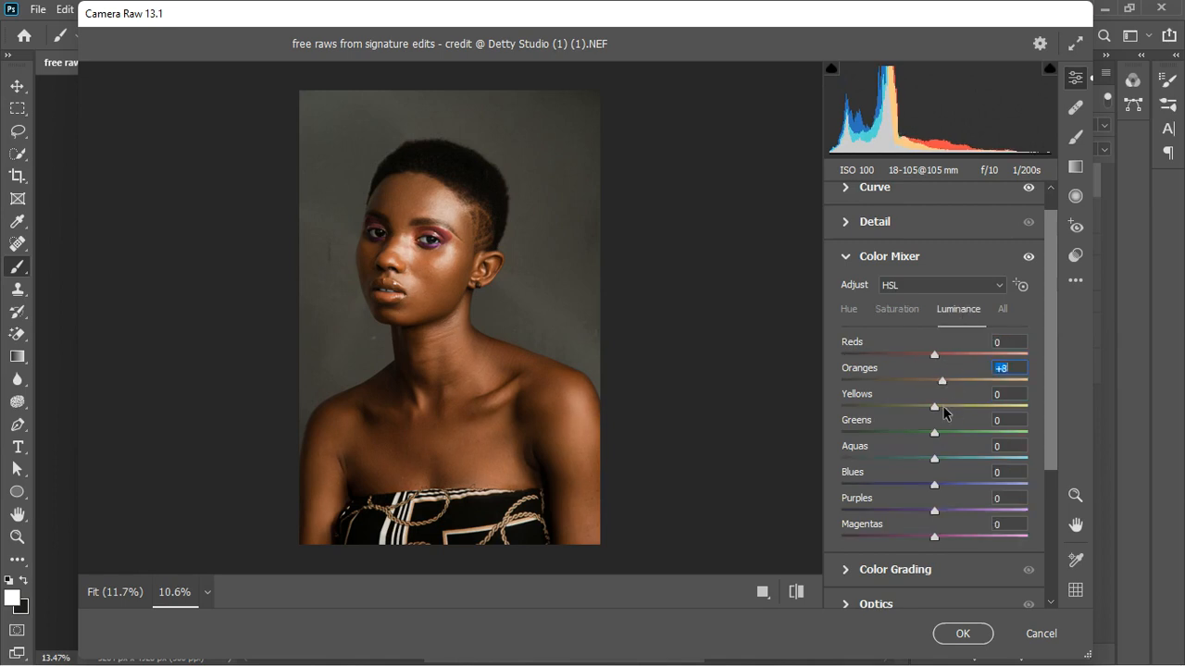
{"action": "left_click", "coordinate": [941, 407]}
{"action": "left_click_drag", "start_coordinate": [942, 407], "coordinate": [943, 407]}
{"action": "left_click_drag", "start_coordinate": [935, 354], "coordinate": [942, 355]}
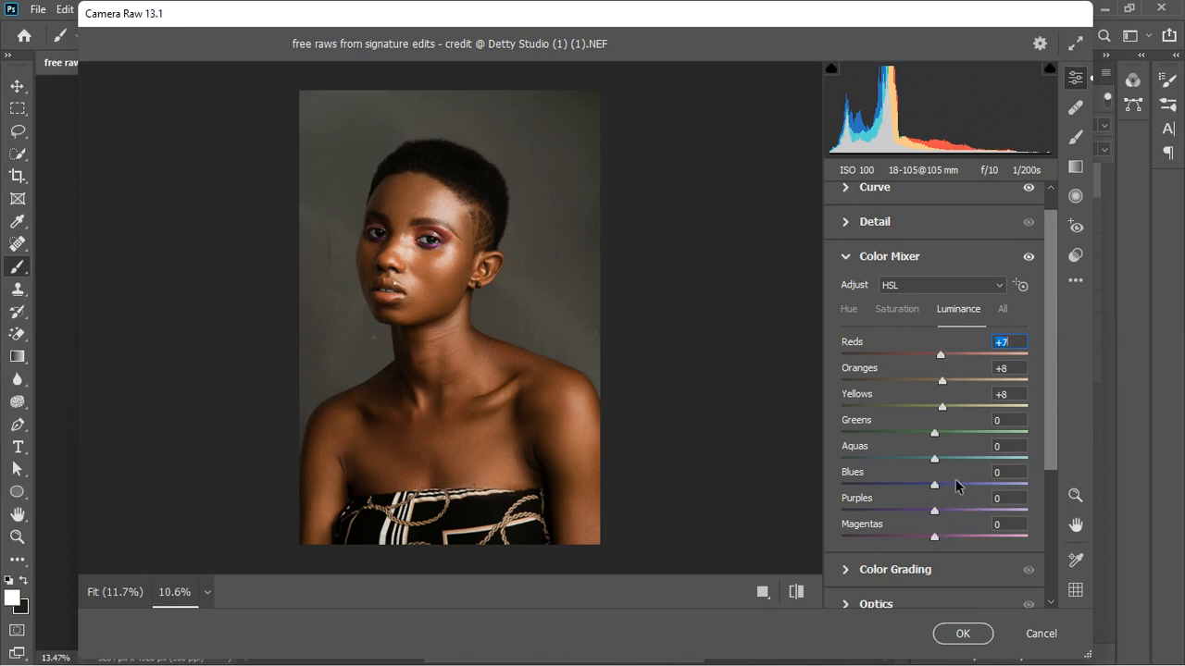
{"action": "left_click_drag", "start_coordinate": [934, 485], "coordinate": [947, 483]}
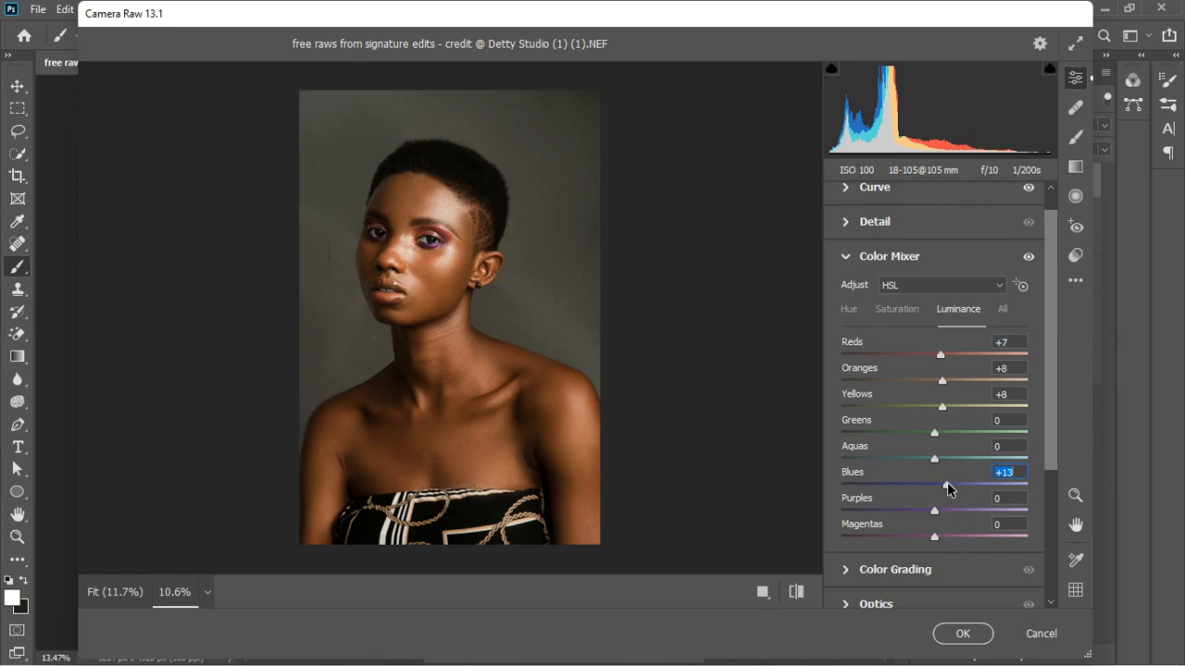
{"action": "left_click", "coordinate": [850, 260]}
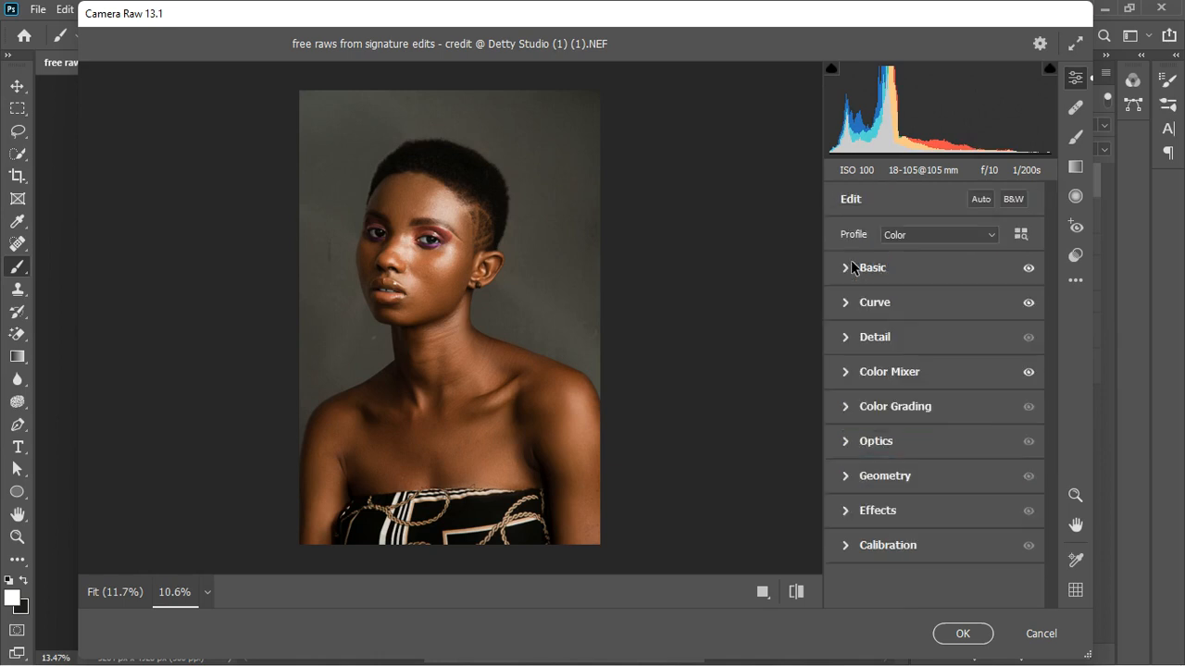
{"action": "left_click", "coordinate": [1029, 372]}
{"action": "left_click", "coordinate": [1029, 372]}
{"action": "scroll", "coordinate": [459, 320], "scroll_direction": "up", "scroll_amount": 1}
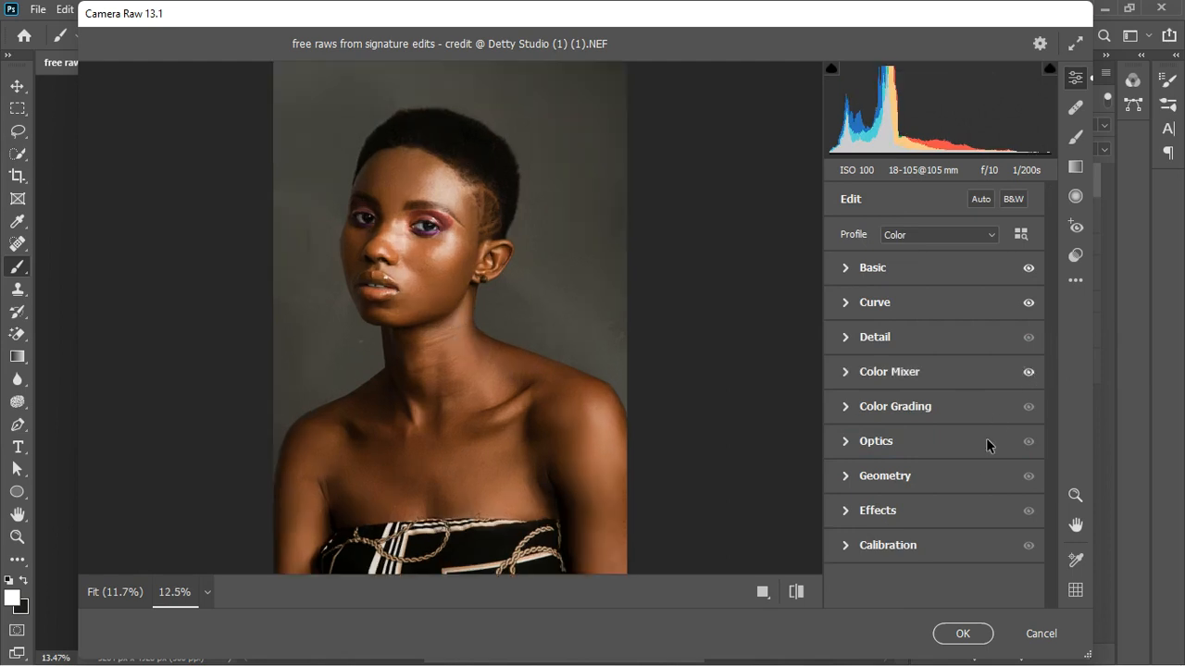
Step: Color-grade the Shadows to hue 221, saturation 21, luminance -9, the Highlights to hue 59, saturation 13, and the Midtones to hue 270, saturation 4
{"action": "left_click", "coordinate": [846, 407]}
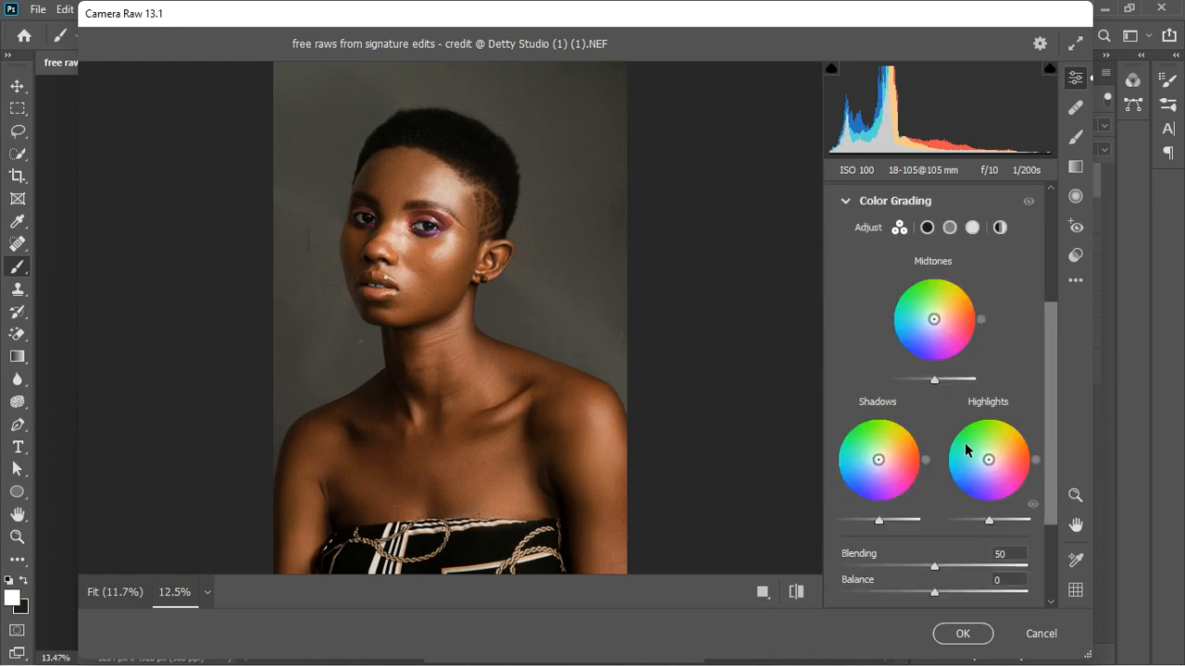
{"action": "left_click_drag", "start_coordinate": [879, 459], "coordinate": [872, 465]}
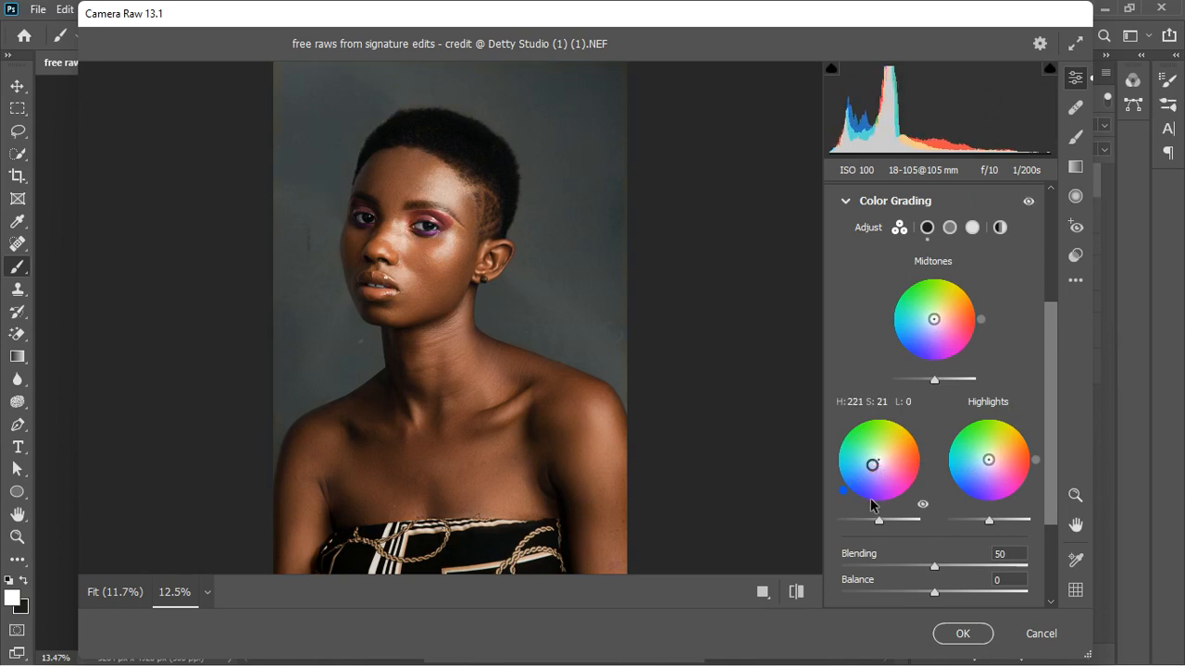
{"action": "left_click_drag", "start_coordinate": [878, 521], "coordinate": [874, 521]}
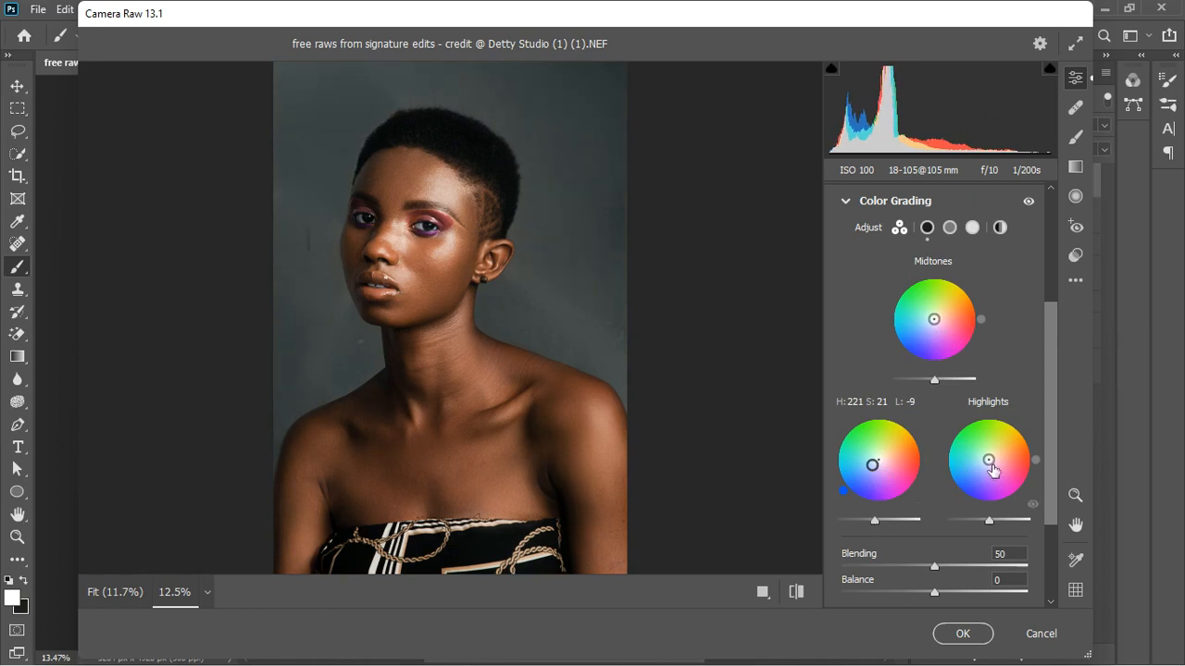
{"action": "left_click_drag", "start_coordinate": [988, 460], "coordinate": [991, 456]}
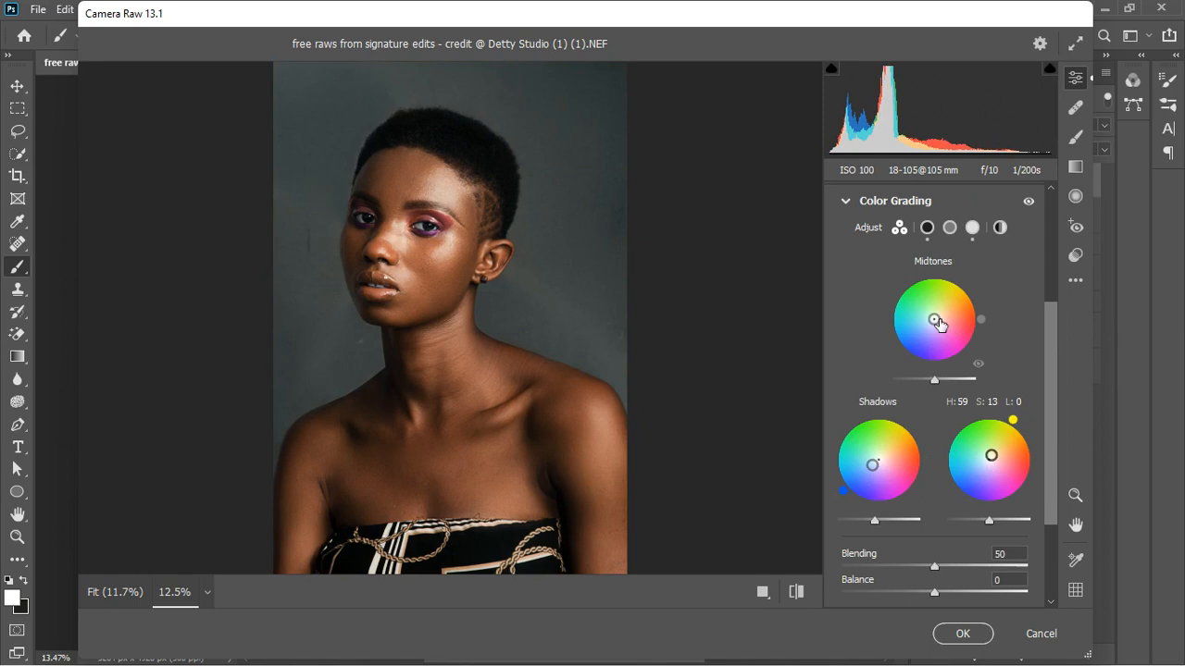
{"action": "left_click_drag", "start_coordinate": [936, 320], "coordinate": [936, 323]}
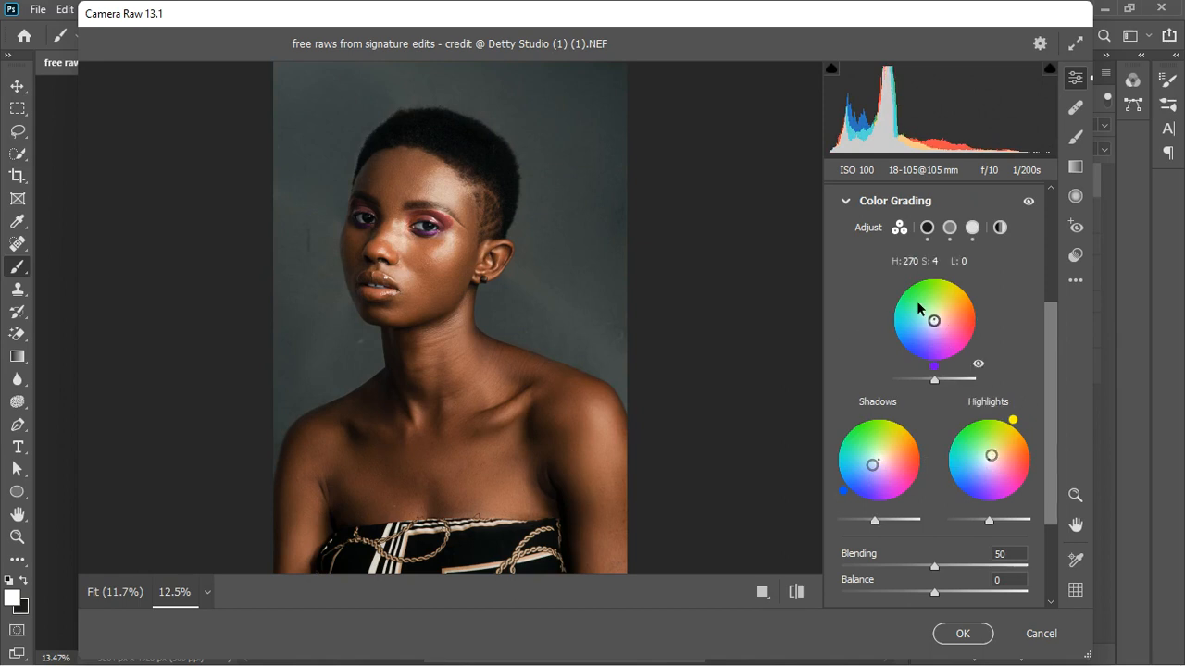
{"action": "left_click", "coordinate": [846, 203]}
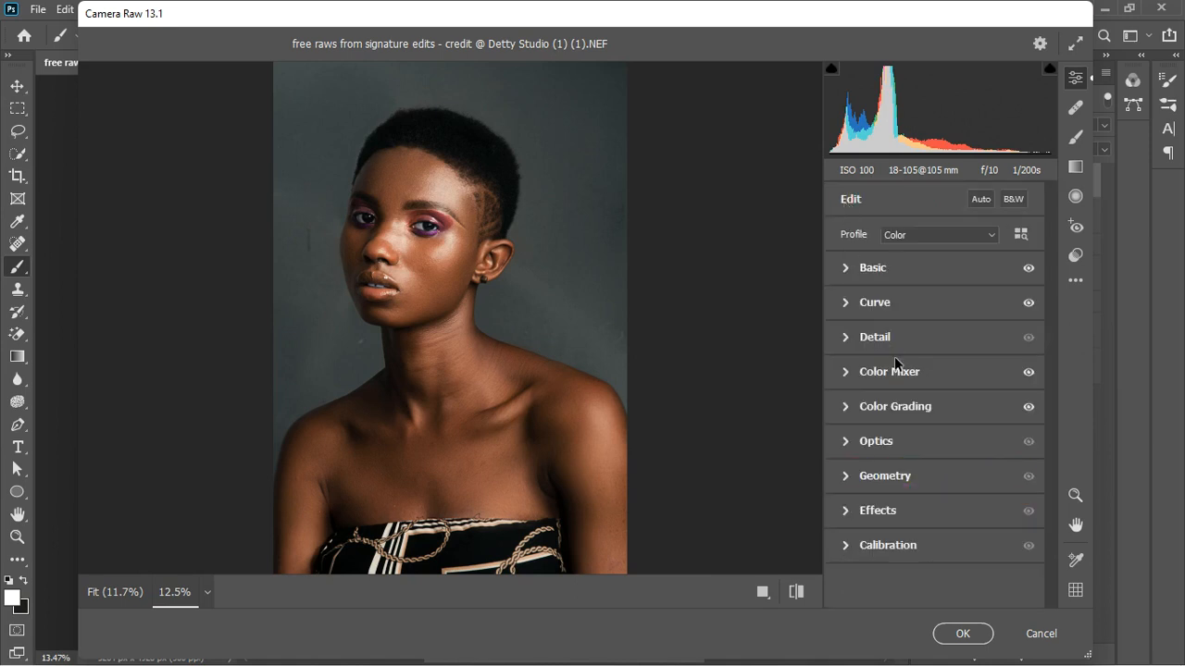
Step: Set the Calibration hues to Red Primary +8, Blue Primary -9 and Green Primary +4, and apply the Camera Raw adjustments
{"action": "left_click", "coordinate": [846, 546]}
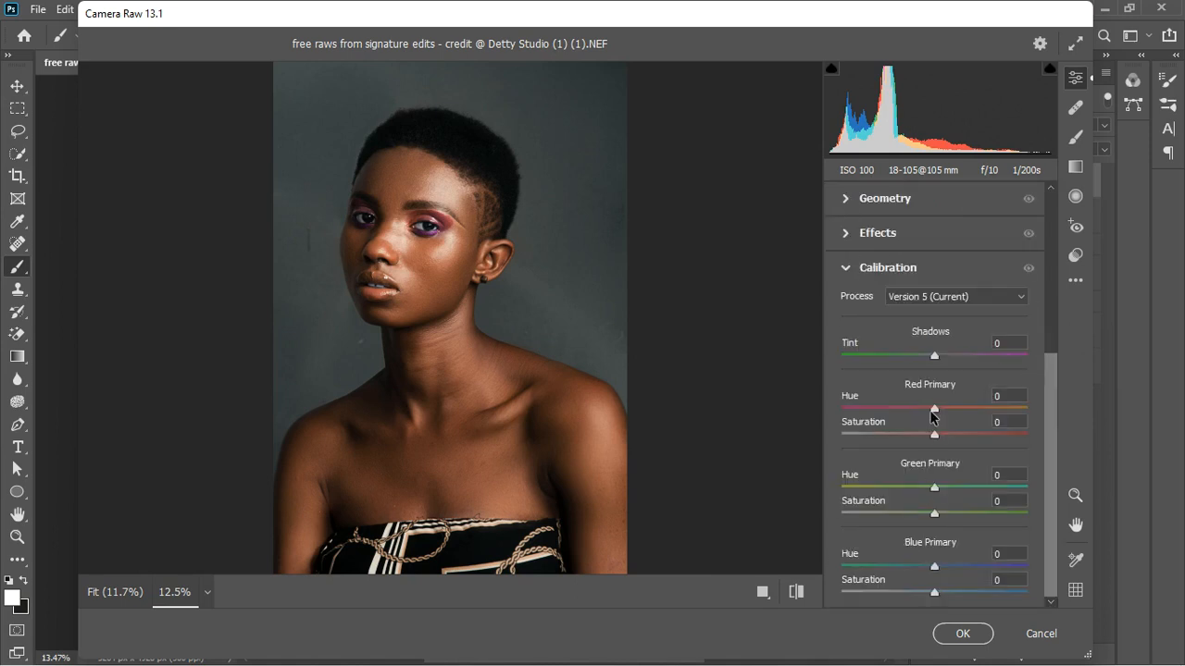
{"action": "left_click_drag", "start_coordinate": [936, 409], "coordinate": [946, 416]}
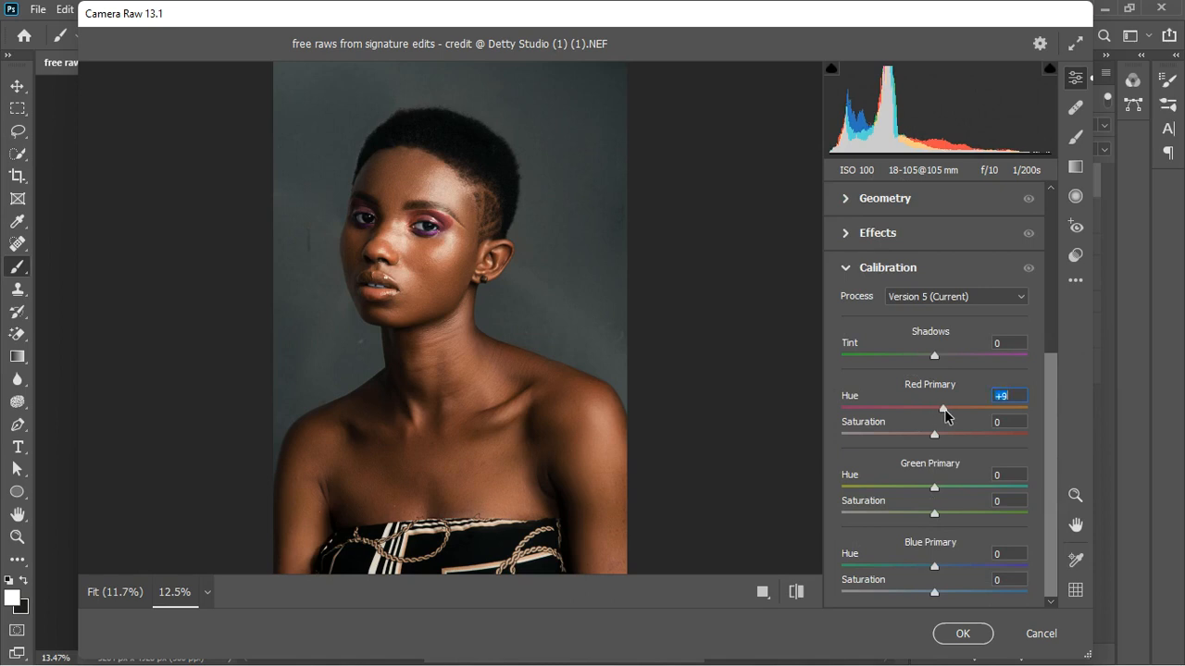
{"action": "left_click_drag", "start_coordinate": [946, 417], "coordinate": [929, 421]}
{"action": "left_click_drag", "start_coordinate": [929, 421], "coordinate": [945, 421]}
{"action": "mouse_move", "coordinate": [944, 422]}
{"action": "left_mouse_down"}
{"action": "mouse_move", "coordinate": [924, 425]}
{"action": "mouse_move", "coordinate": [944, 417]}
{"action": "left_mouse_up"}
{"action": "left_click_drag", "start_coordinate": [937, 573], "coordinate": [930, 576]}
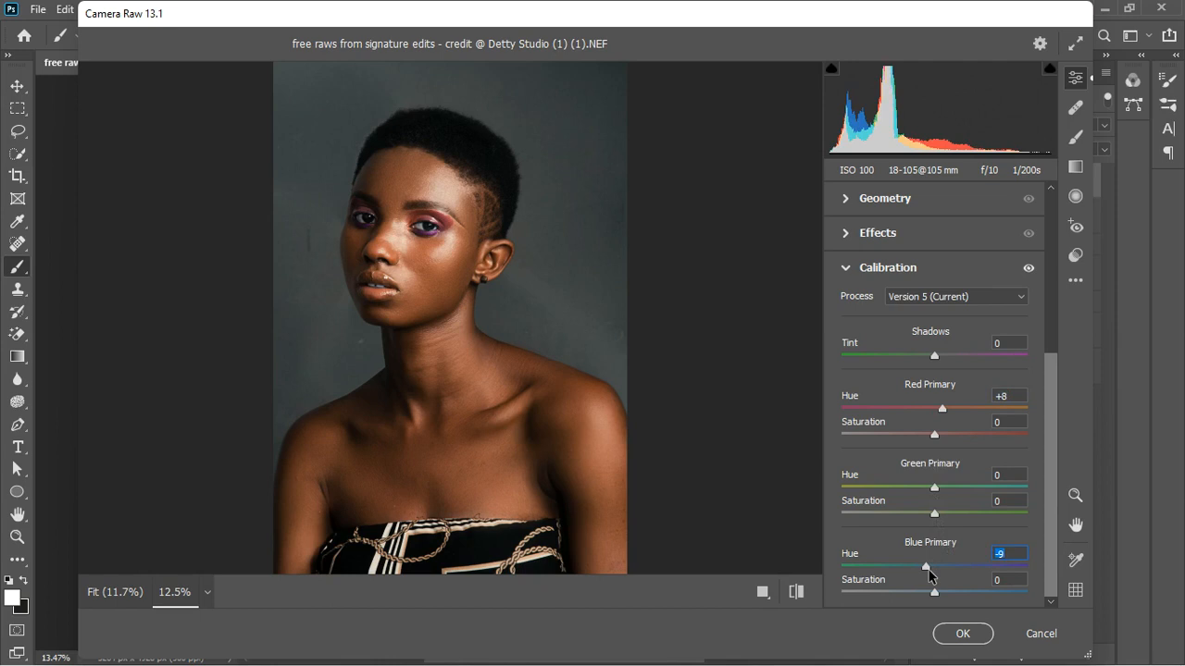
{"action": "left_click", "coordinate": [934, 488]}
{"action": "mouse_move", "coordinate": [934, 489]}
{"action": "left_mouse_down"}
{"action": "mouse_move", "coordinate": [924, 490]}
{"action": "mouse_move", "coordinate": [940, 490]}
{"action": "left_mouse_up"}
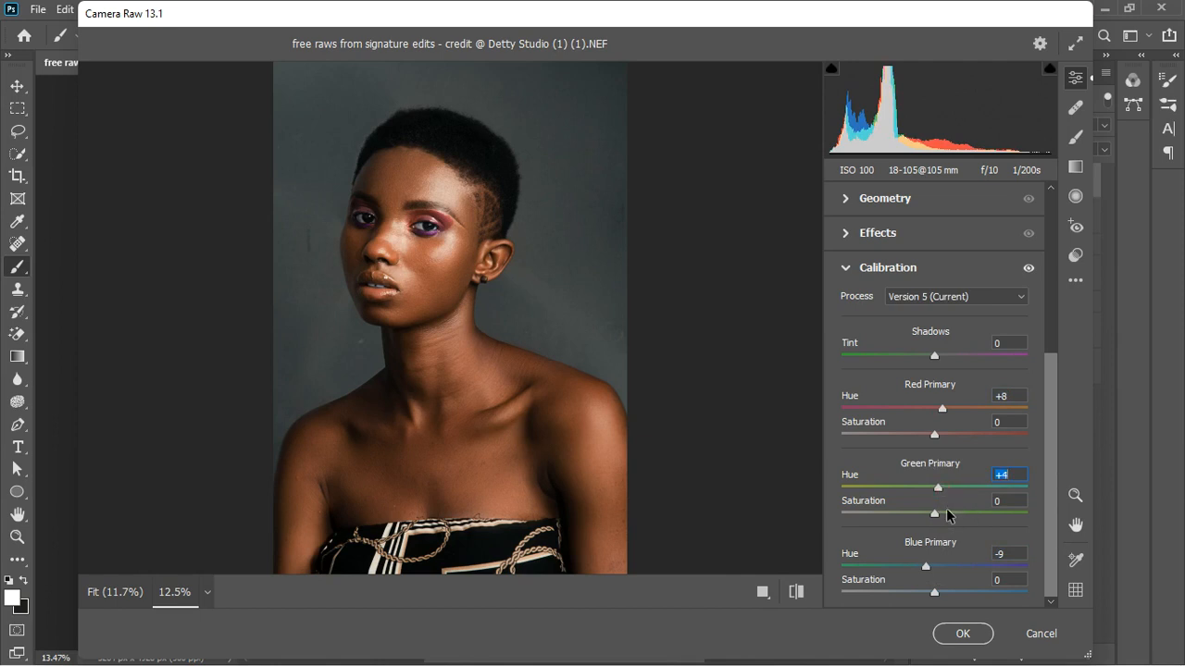
{"action": "left_click", "coordinate": [846, 268]}
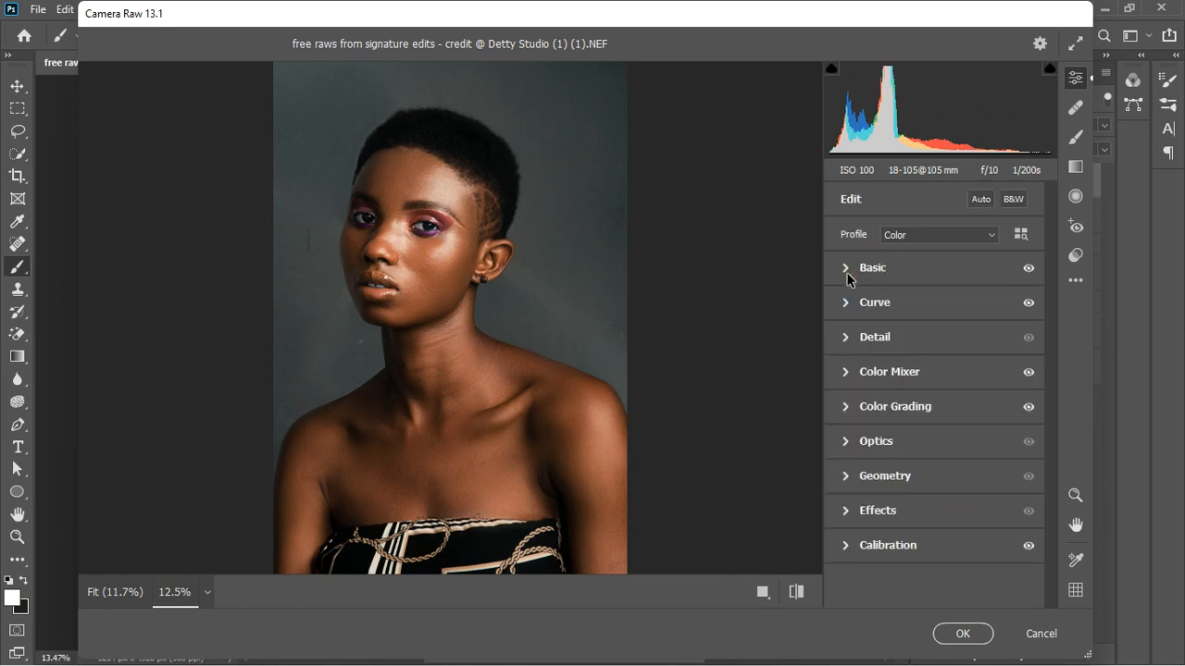
{"action": "left_click", "coordinate": [961, 633]}
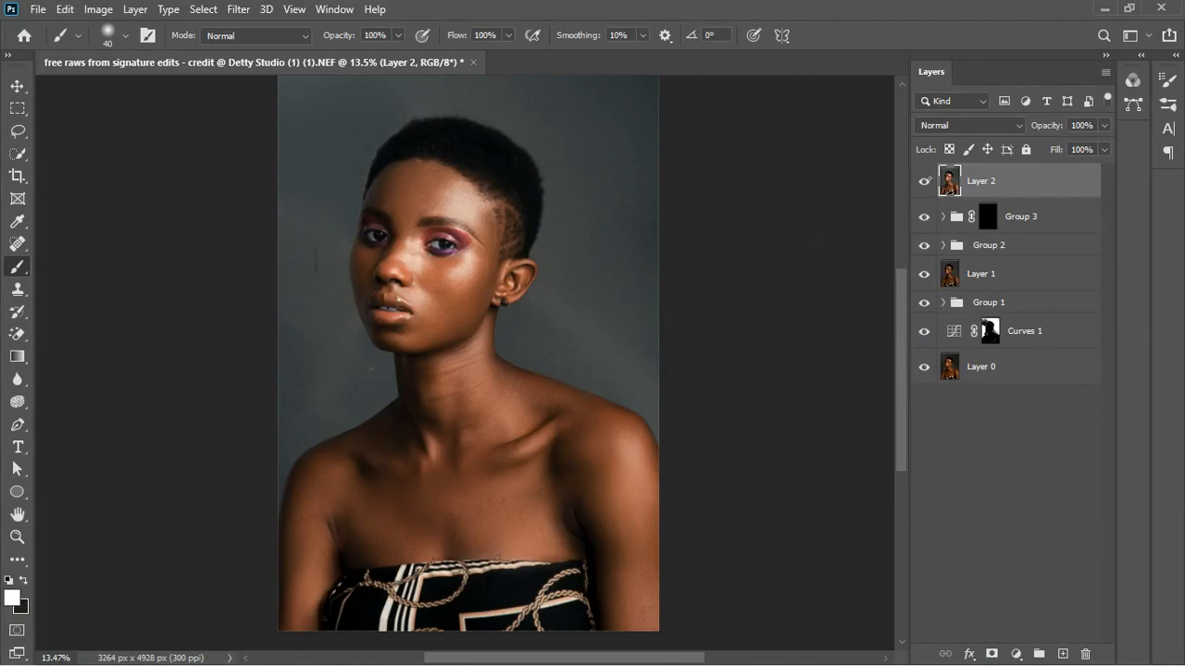
Step: Toggle the visibility of Layer 2 to compare the portrait before and after the Camera Raw grading
{"action": "left_click", "coordinate": [935, 188]}
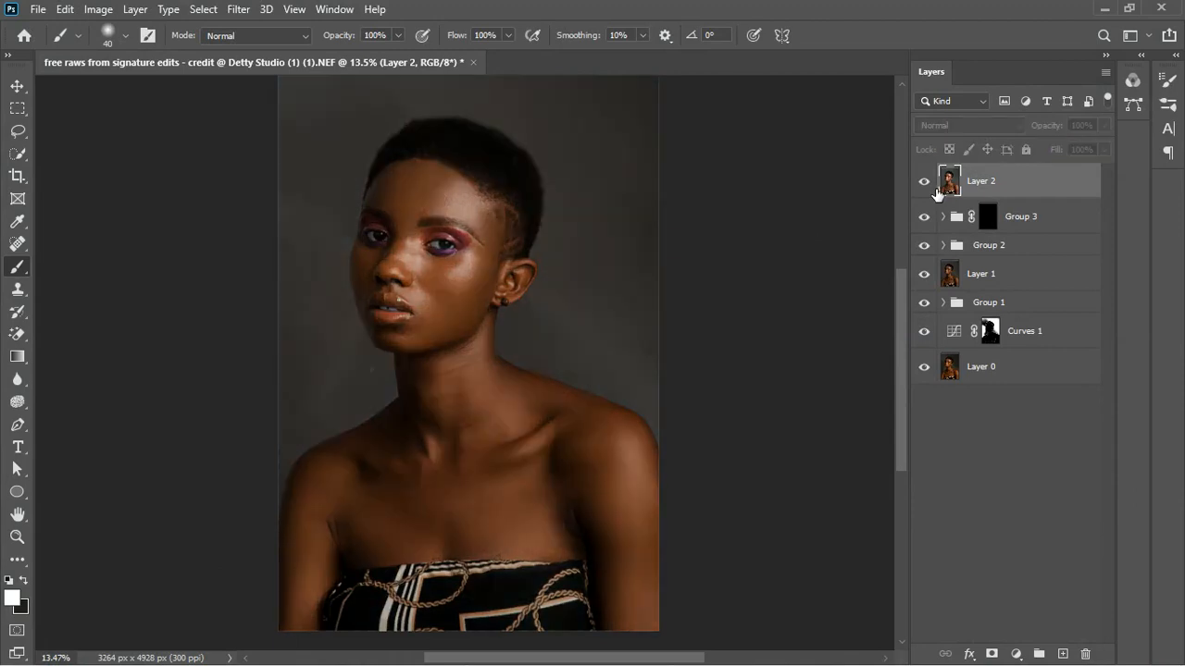
{"action": "left_click", "coordinate": [936, 187]}
{"action": "left_click", "coordinate": [935, 187]}
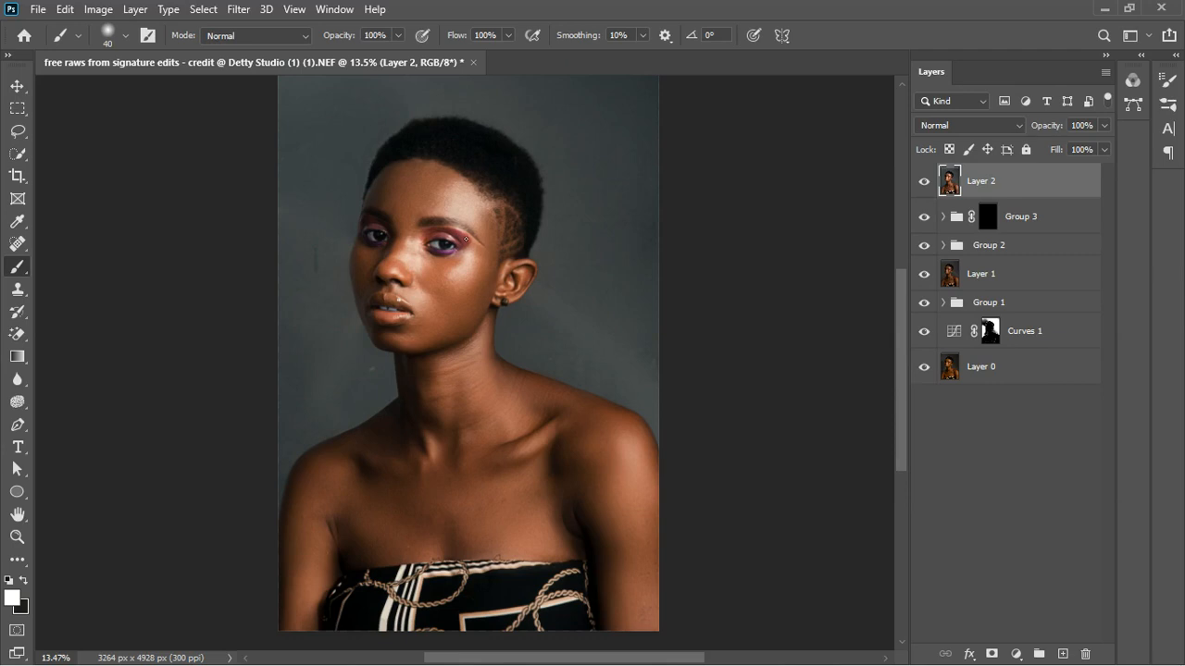
{"action": "scroll", "coordinate": [465, 239], "scroll_direction": "down", "scroll_amount": 2}
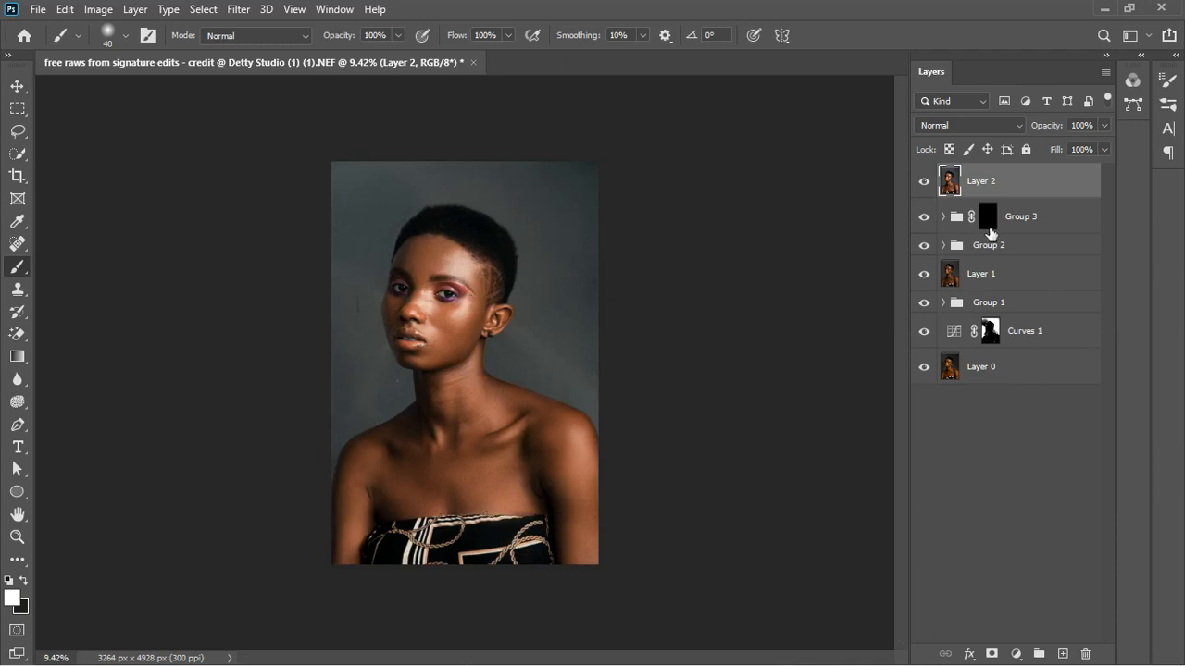
Step: Hide all layers and groups between Layer 2 and Layer 0, and toggle Layer 2 to compare the finished portrait with the original
{"action": "left_click", "coordinate": [924, 216]}
{"action": "left_click_drag", "start_coordinate": [924, 245], "coordinate": [926, 305]}
{"action": "left_click", "coordinate": [925, 333]}
{"action": "left_click", "coordinate": [929, 183]}
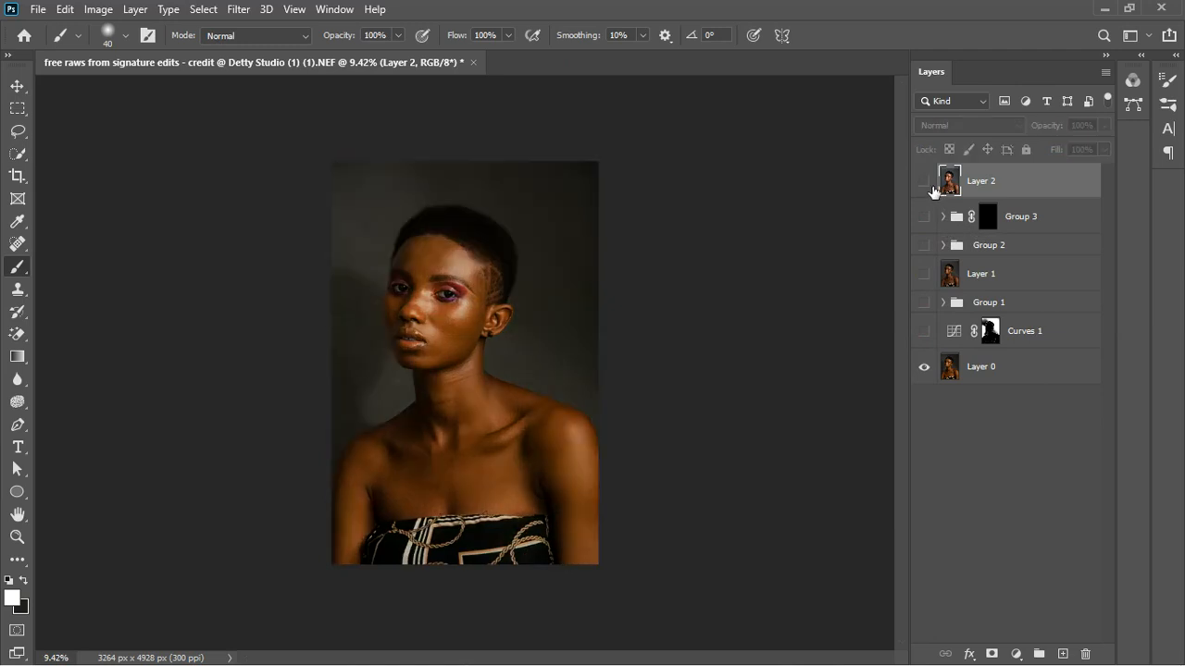
{"action": "left_click", "coordinate": [928, 183]}
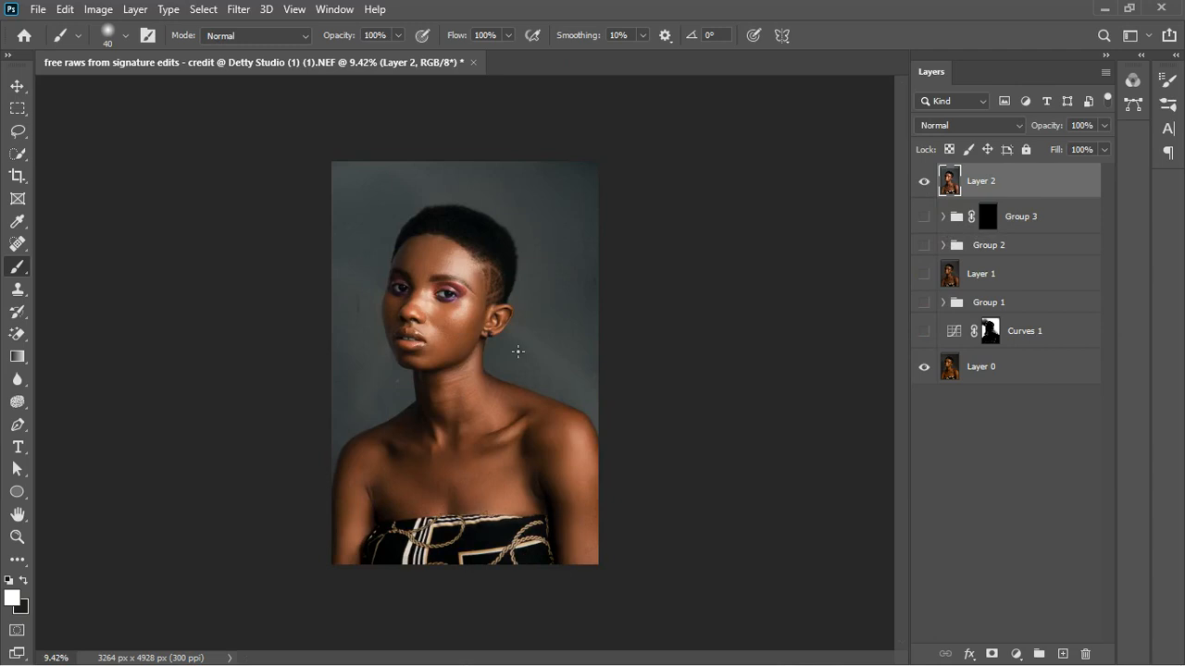
{"action": "scroll", "coordinate": [502, 302], "scroll_direction": "up", "scroll_amount": 3}
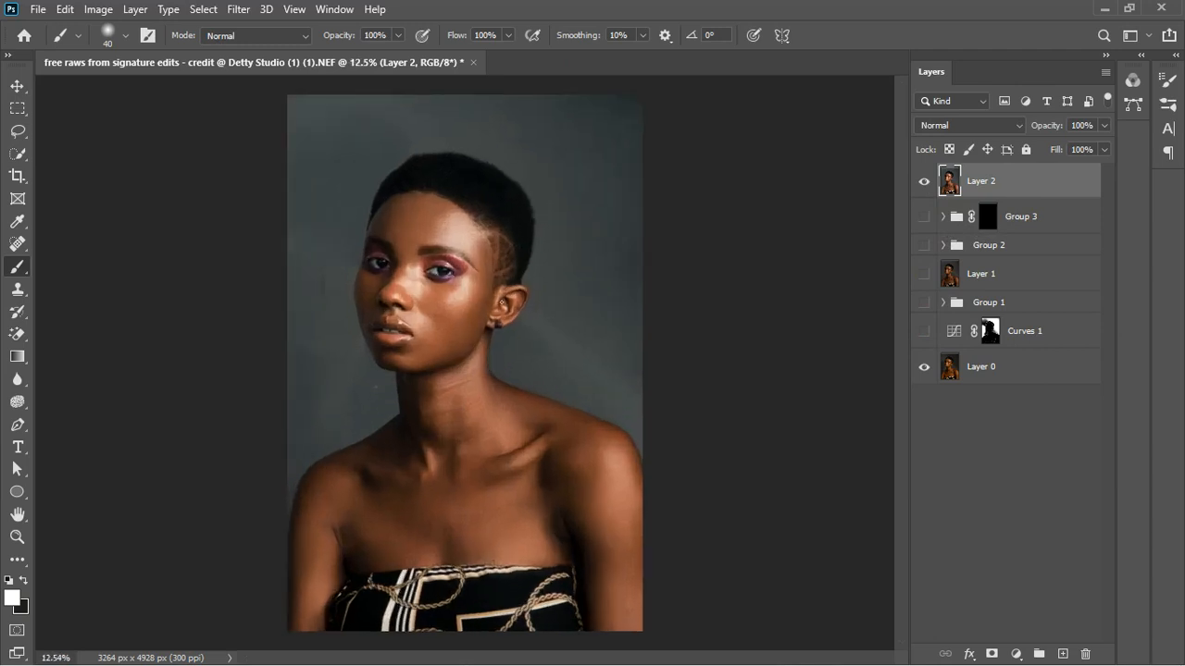